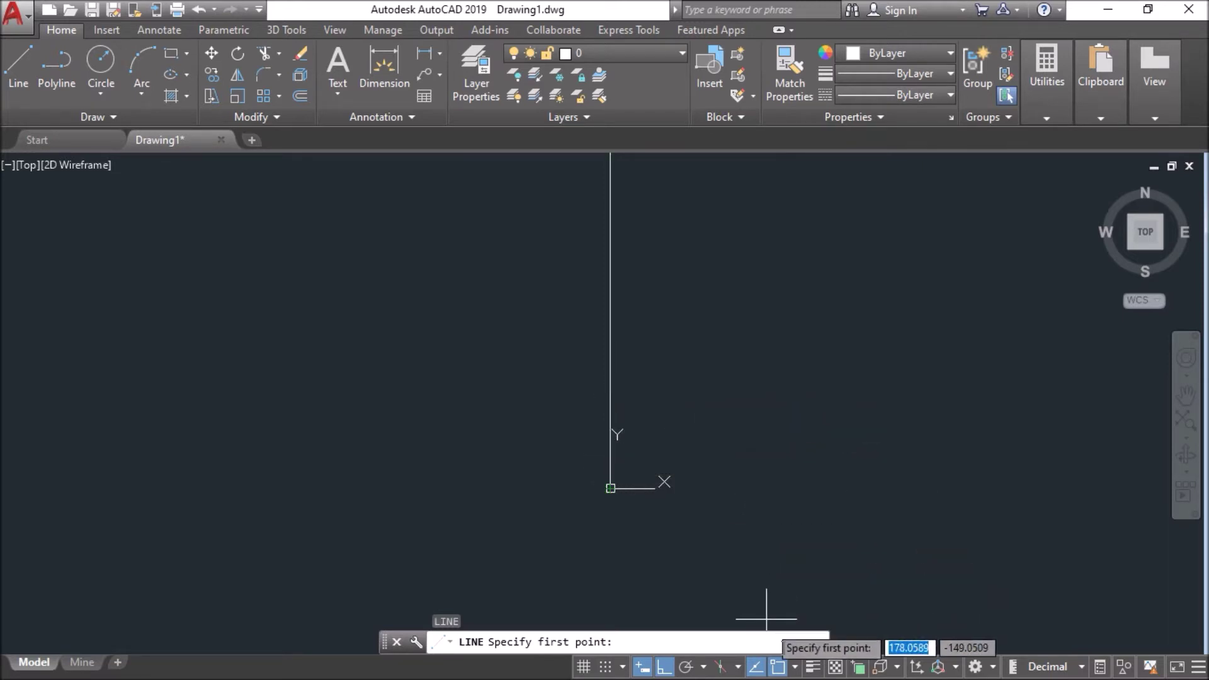
Step: Draw a horizontal line extending right from the vertical line, starting 160 units above its lower endpoint
click(795, 666)
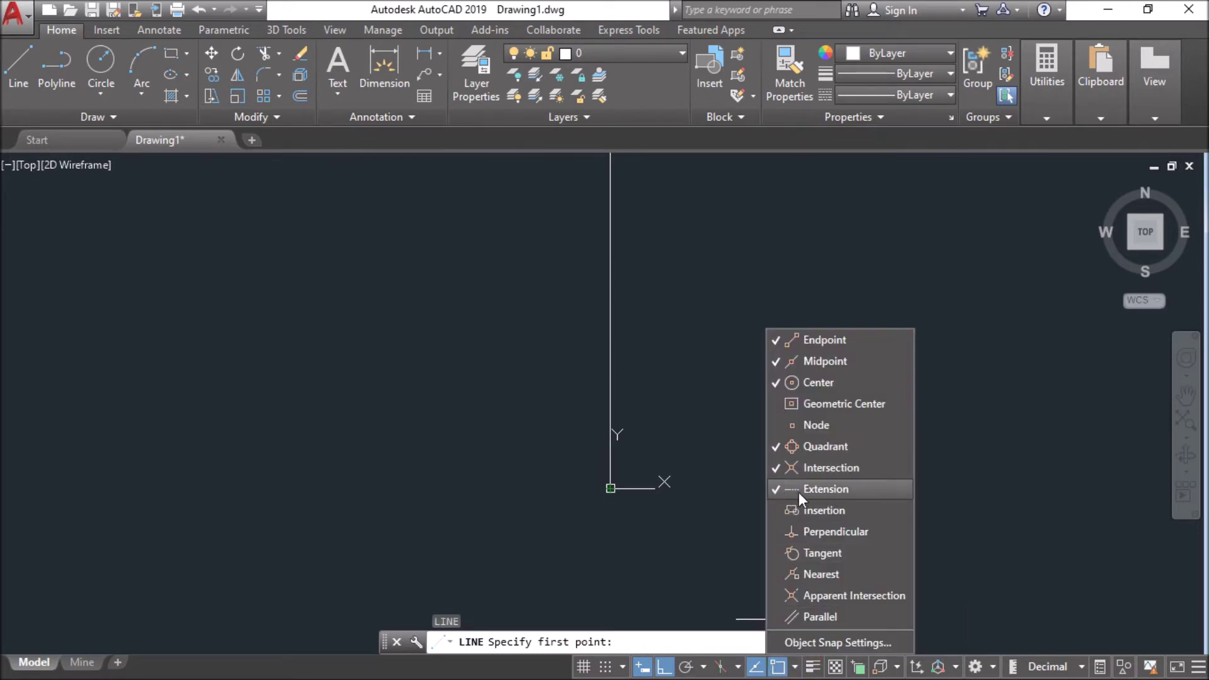
click(780, 493)
click(656, 395)
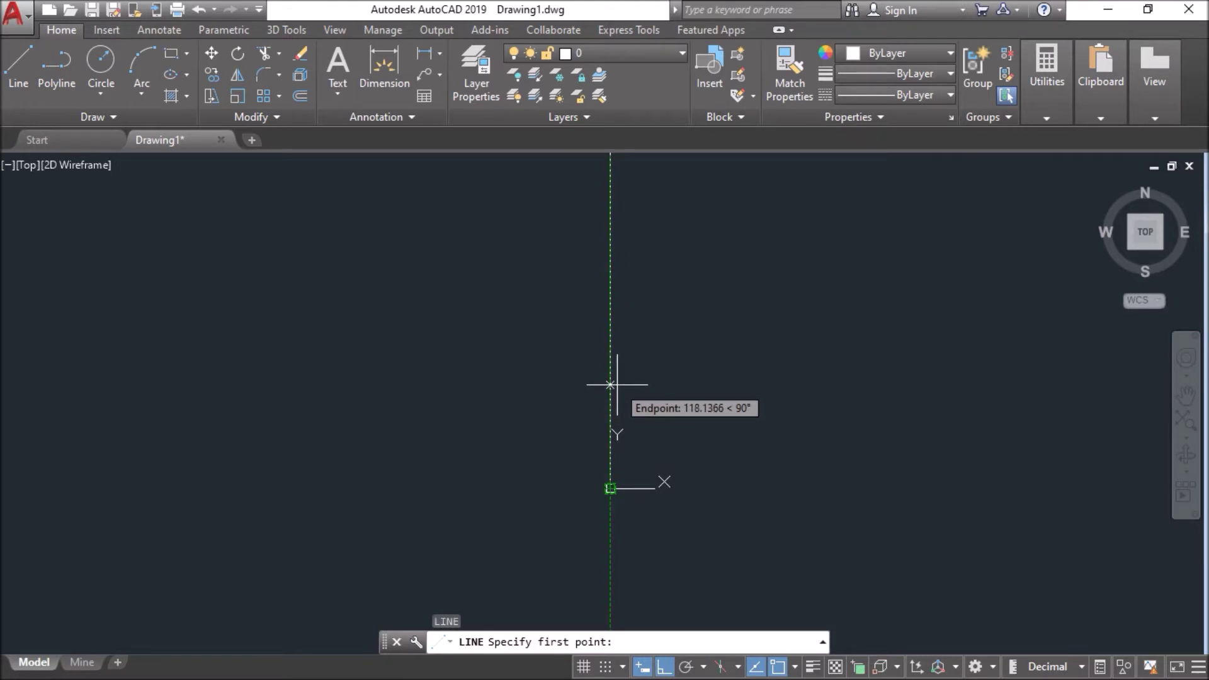
text(160)
key(Return)
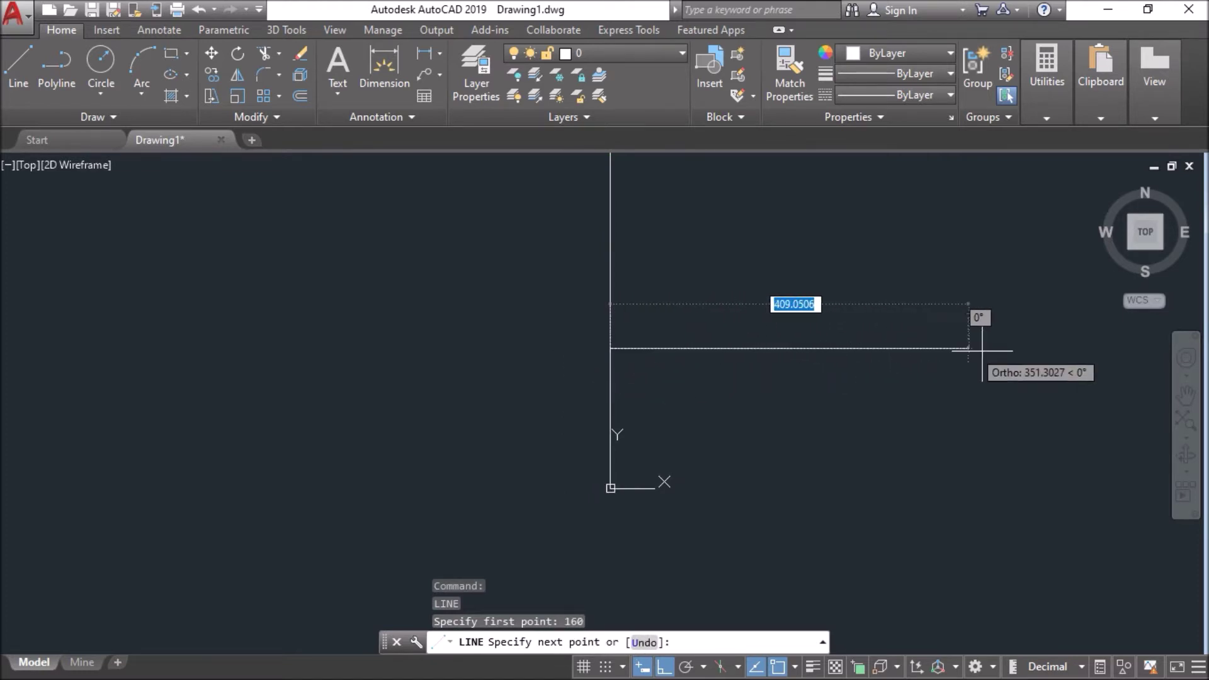
click(1075, 349)
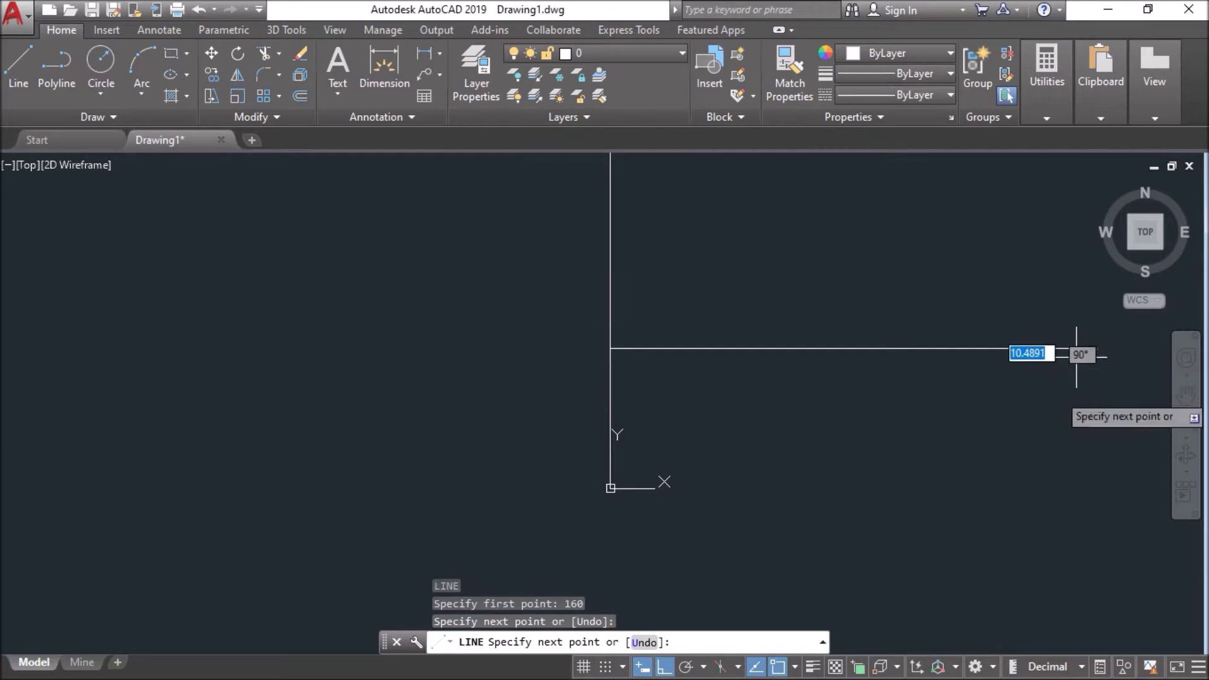
key(Return)
key(Return)
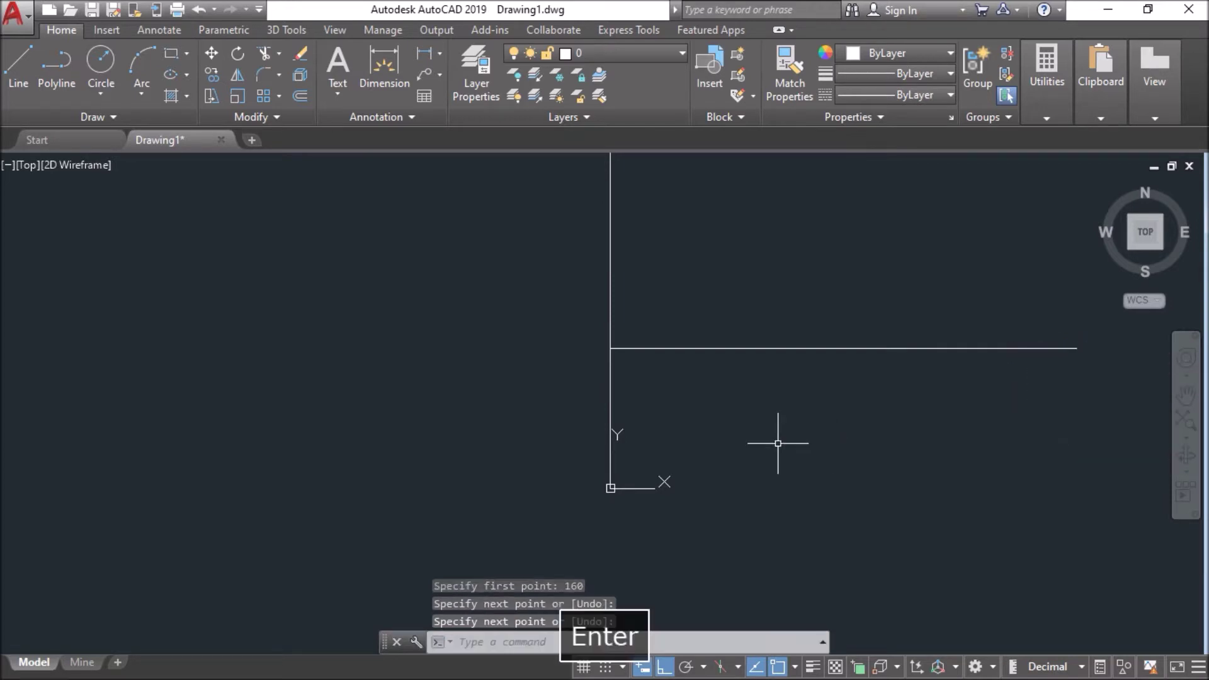
Step: Draw a 60-unit horizontal line segment to the right from the vertical line's lower endpoint
key(Return)
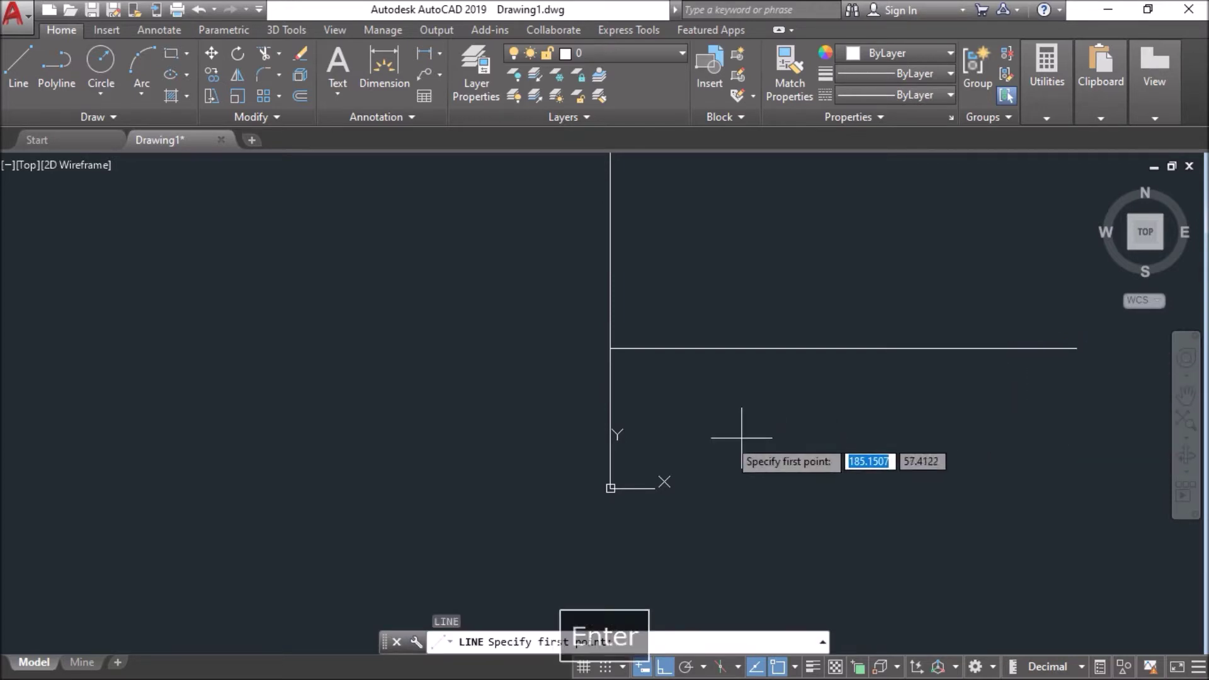
click(609, 488)
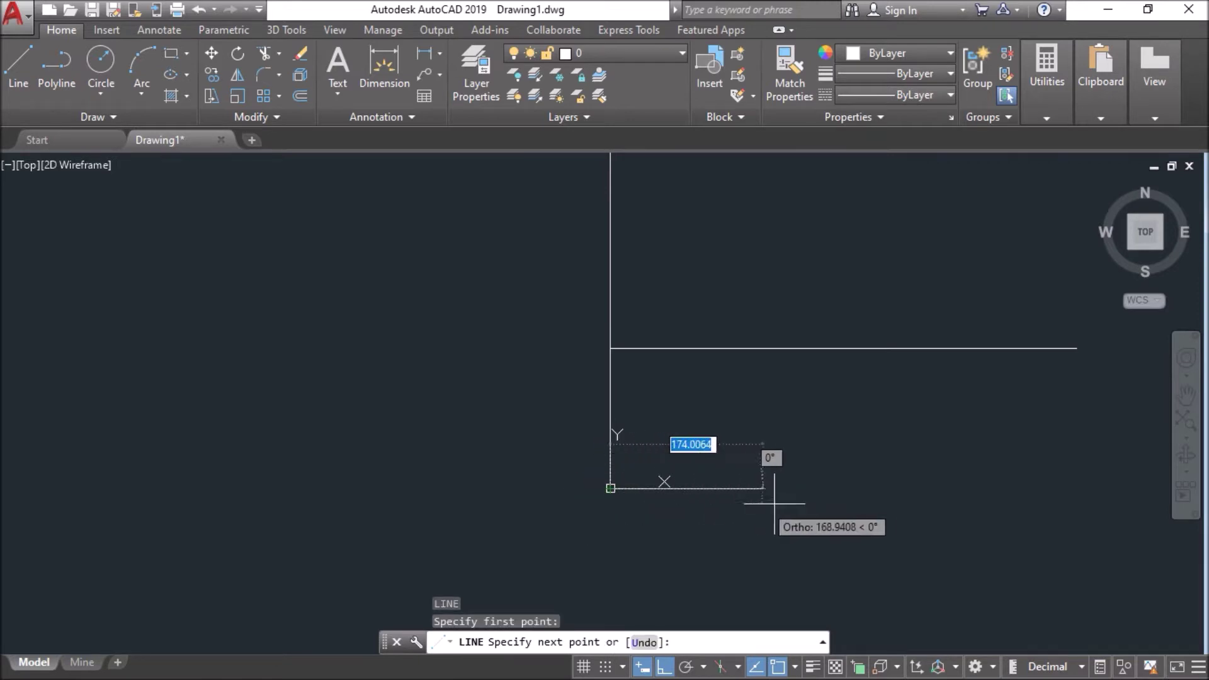
text(6)
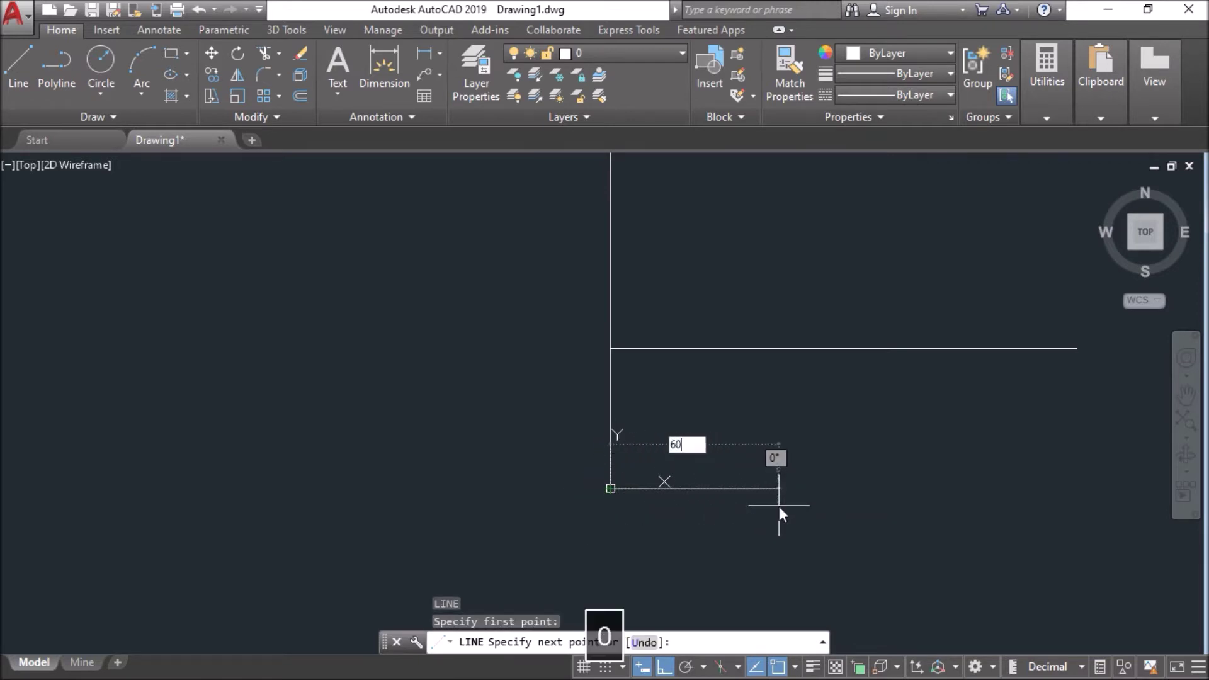
text(0)
key(Return)
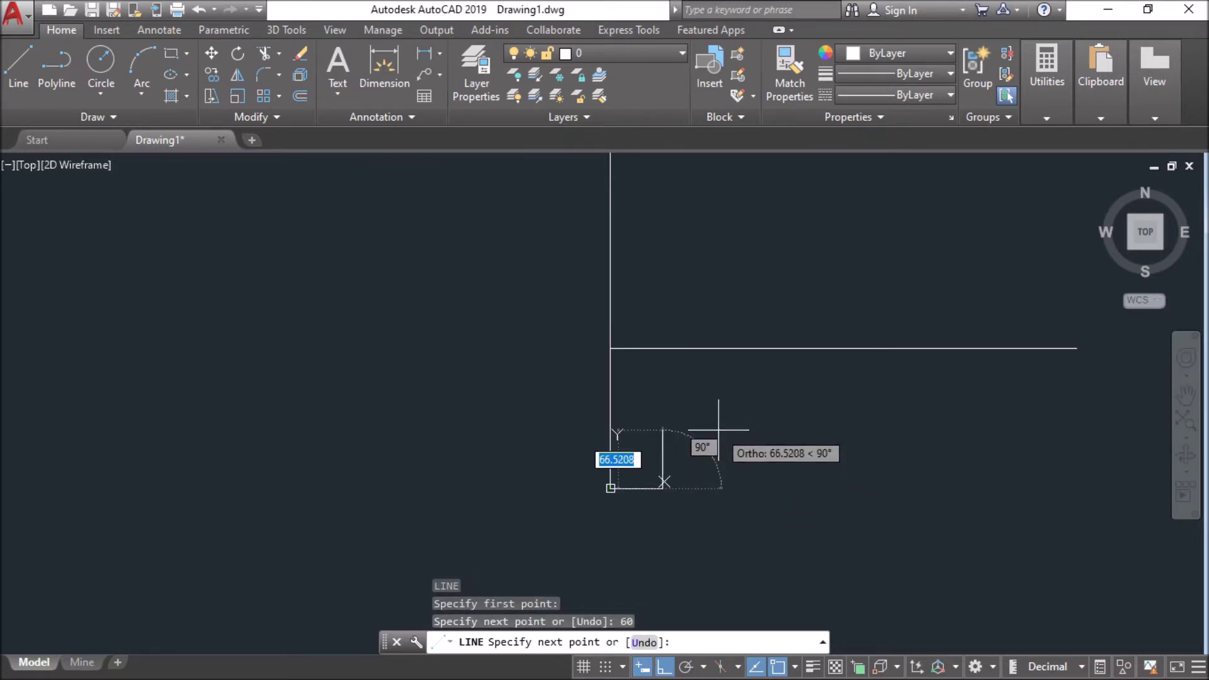
Step: With Ortho off, continue from the 60-unit segment's end with a line about 275 units long at 55°, crossing the upper horizontal line
key(F8)
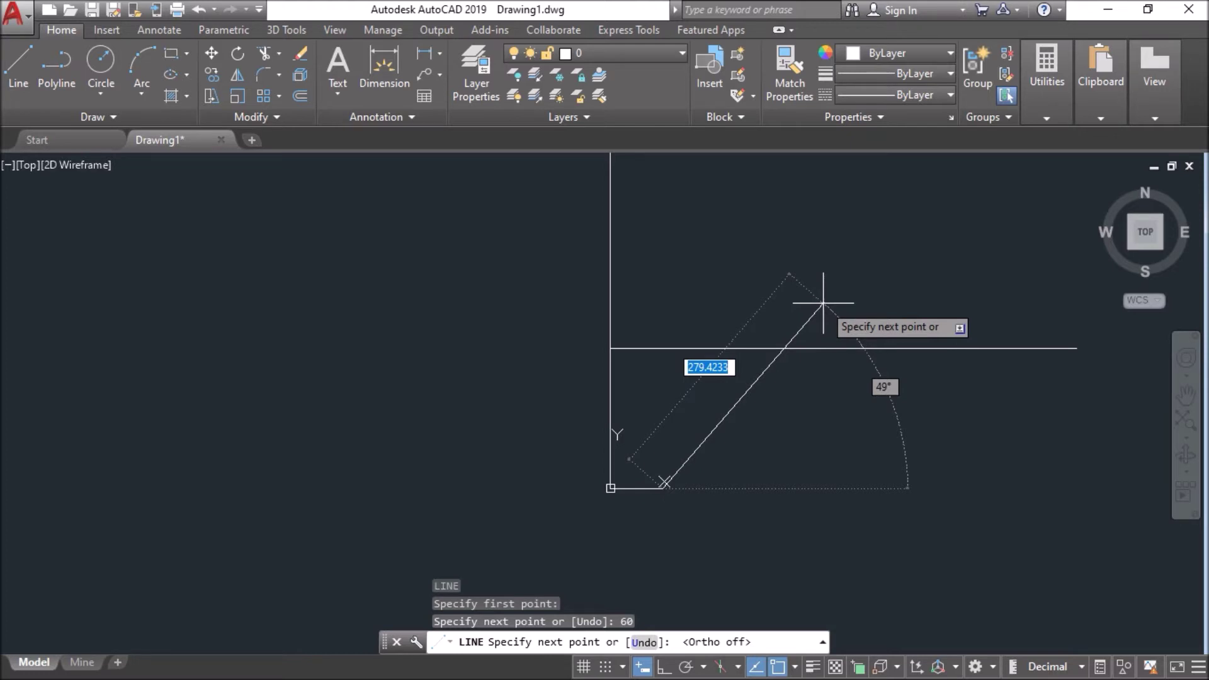
key(Tab)
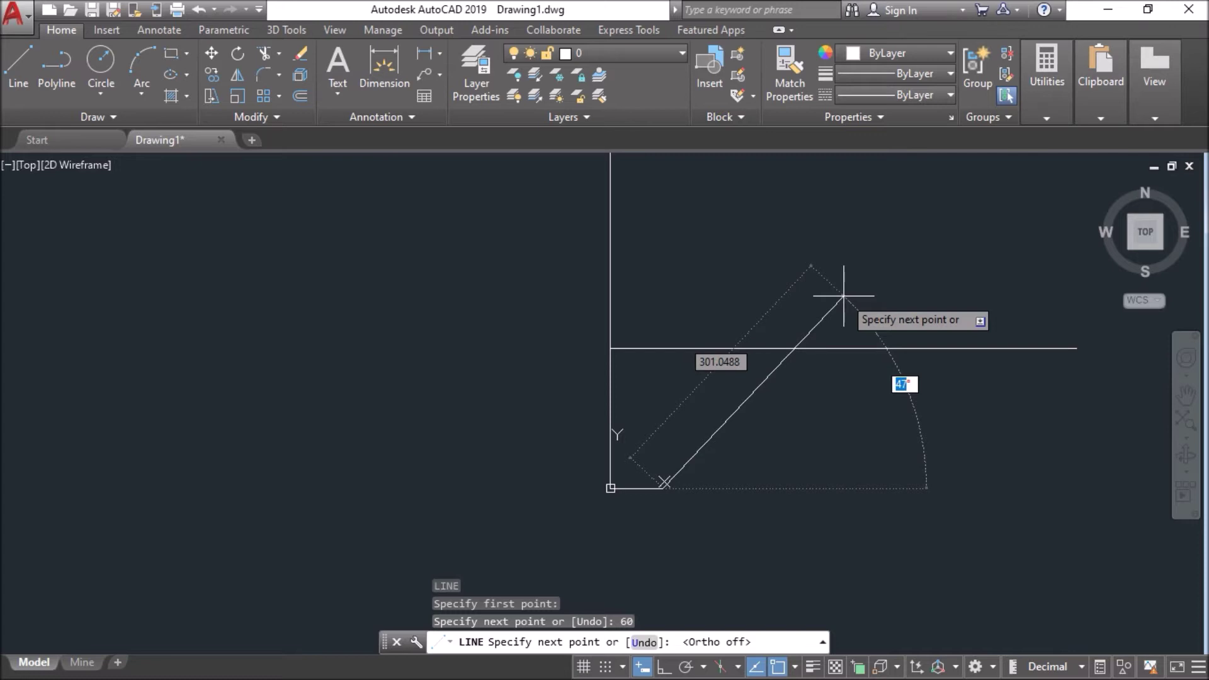
text(5)
key(Tab)
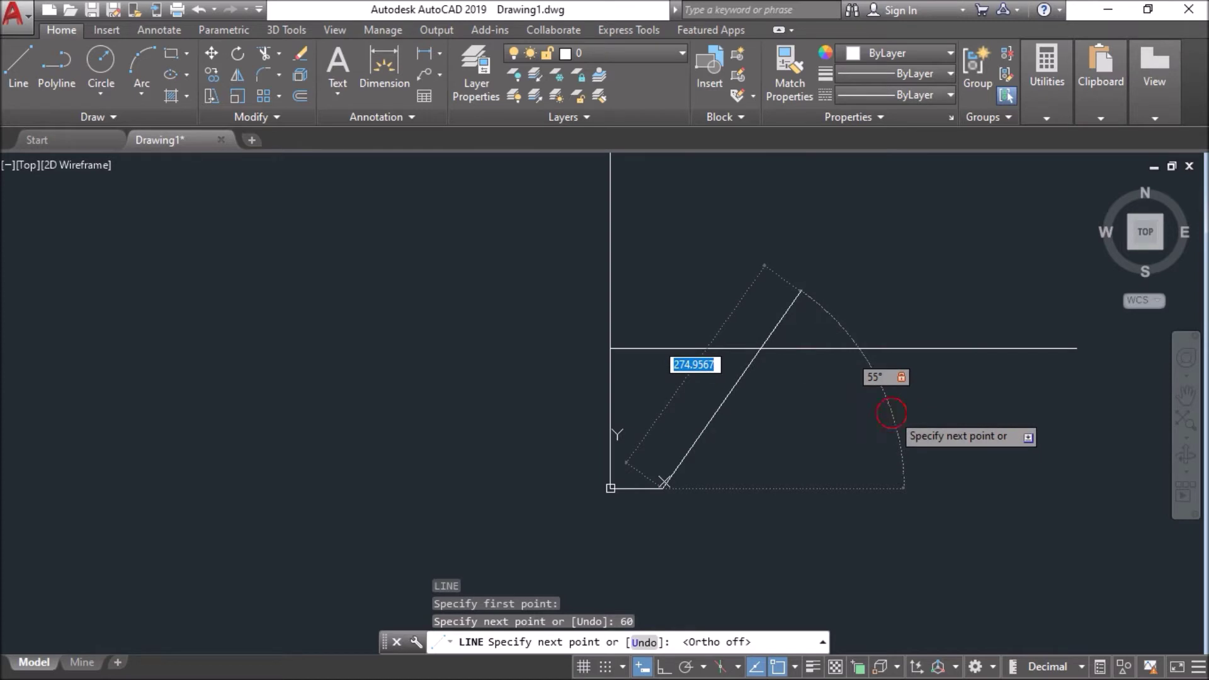
click(889, 411)
key(Return)
Step: Draw a circle centred at 0,450 with a radius of 200
mouse_move(649, 377)
middle_down()
mouse_move(664, 402)
mouse_move(642, 390)
middle_up()
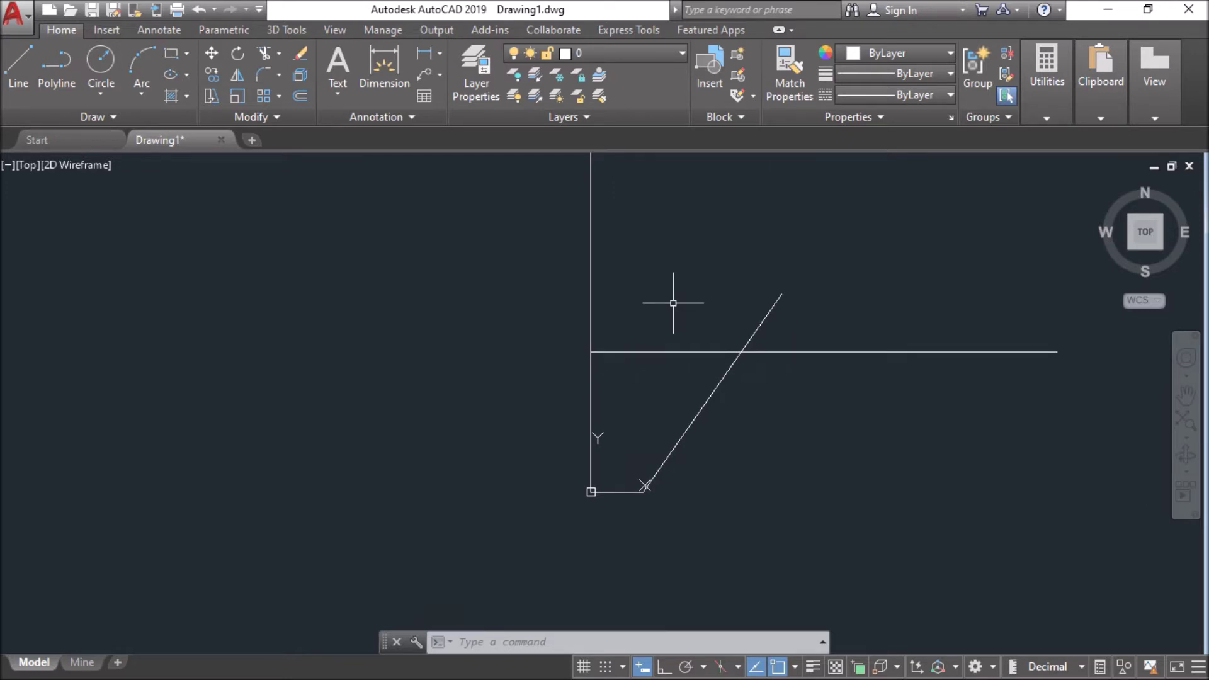
text(c)
key(Return)
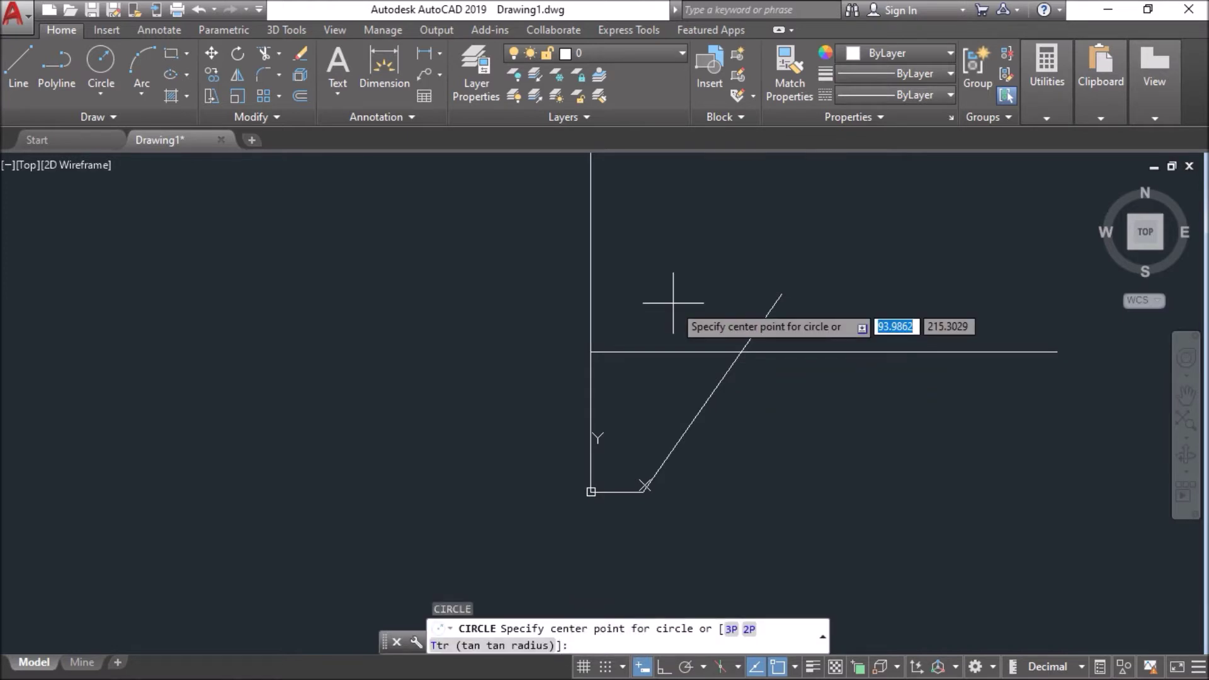
text(0,)
text(4)
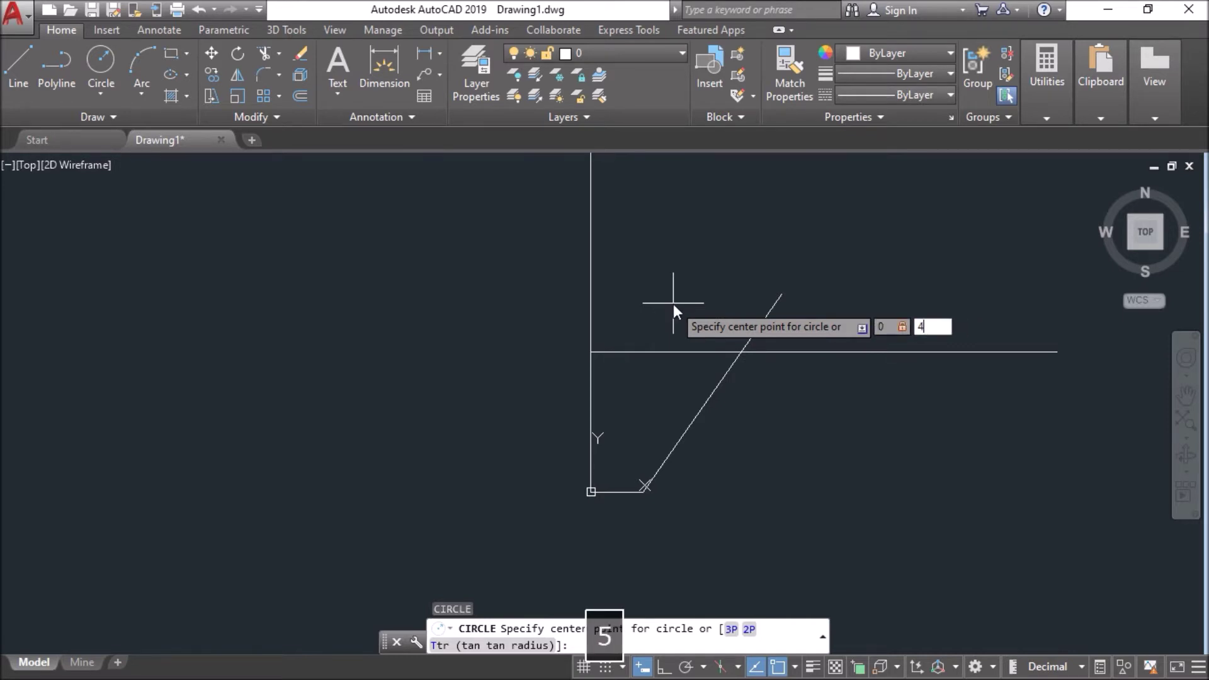
text(50)
key(Return)
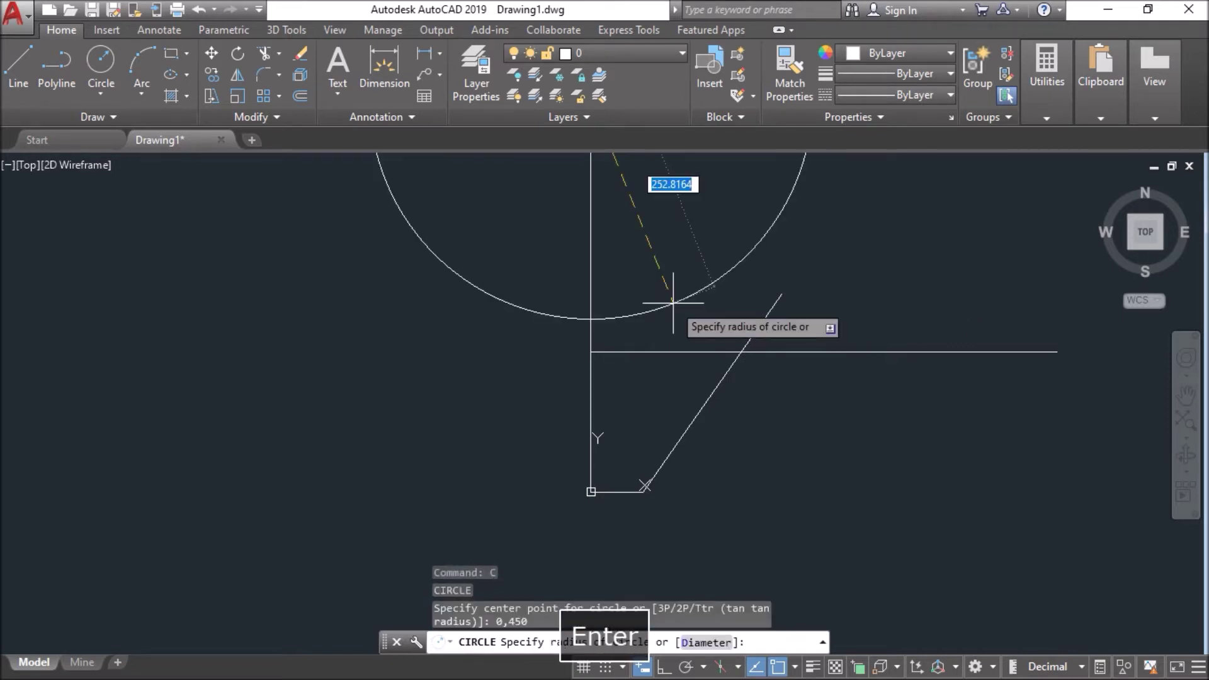
scroll(661, 262, down, 2)
scroll(661, 306, up, 1)
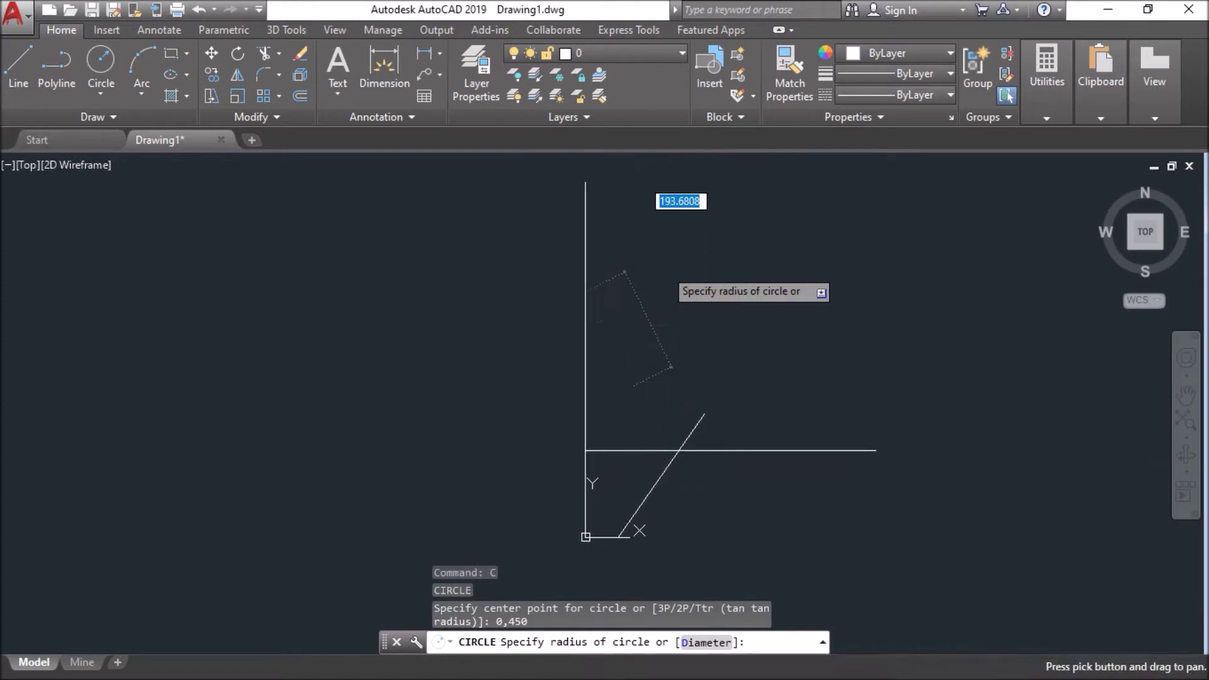
middle_drag(630, 321, 631, 393)
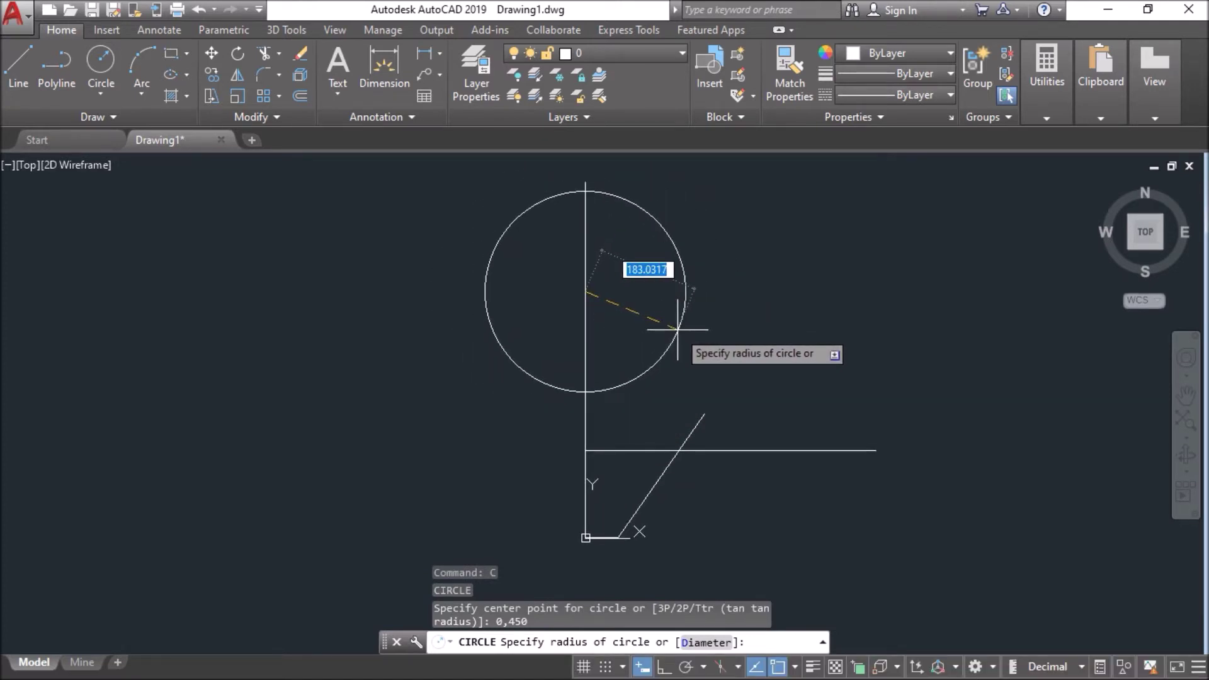
text(200)
key(Return)
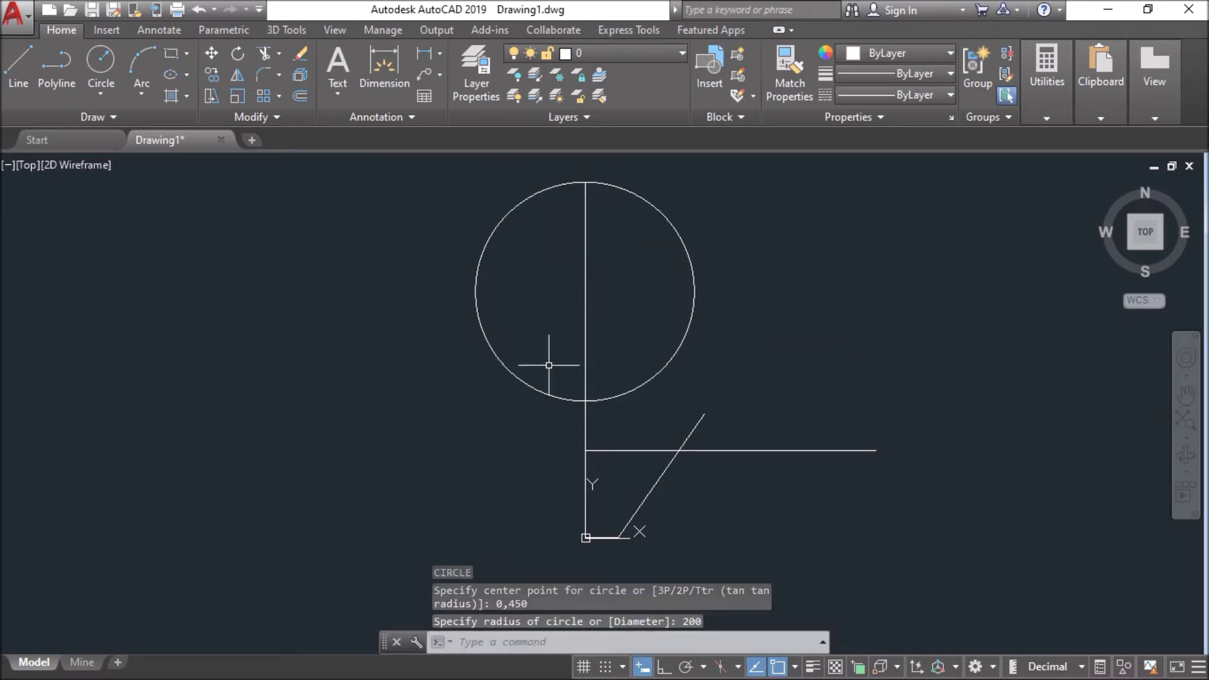
Step: Draw a second circle centred at 260,145 with a radius of 135
middle_drag(537, 313, 558, 294)
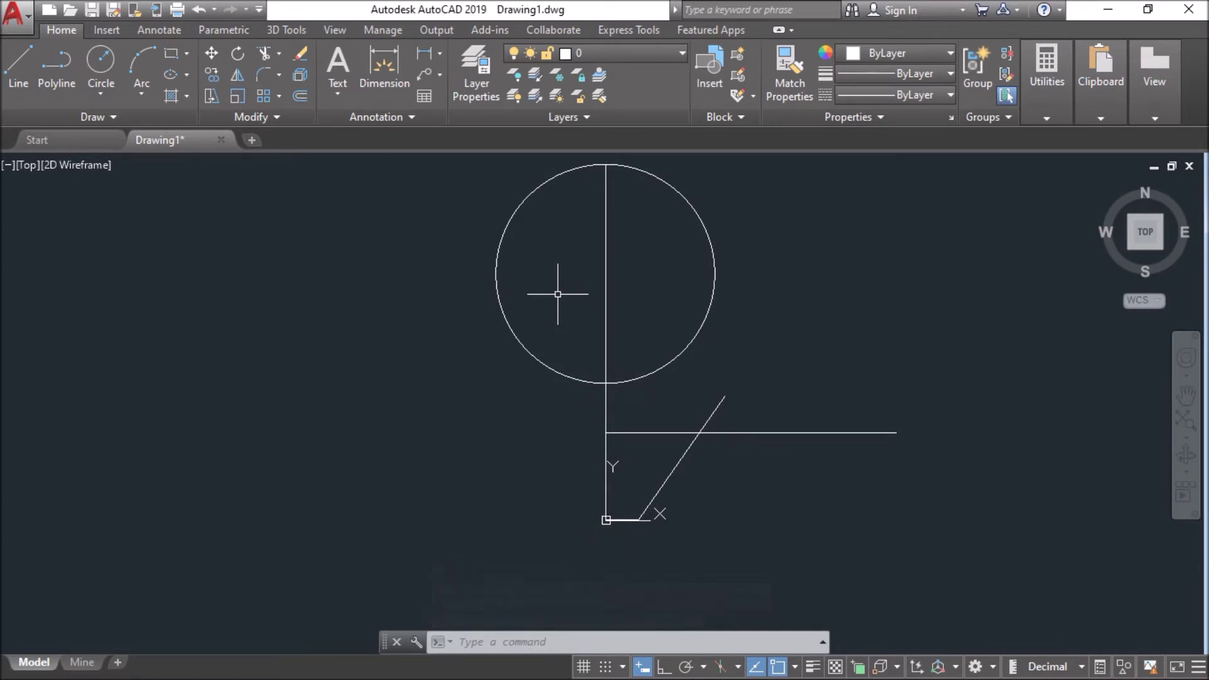
key(Return)
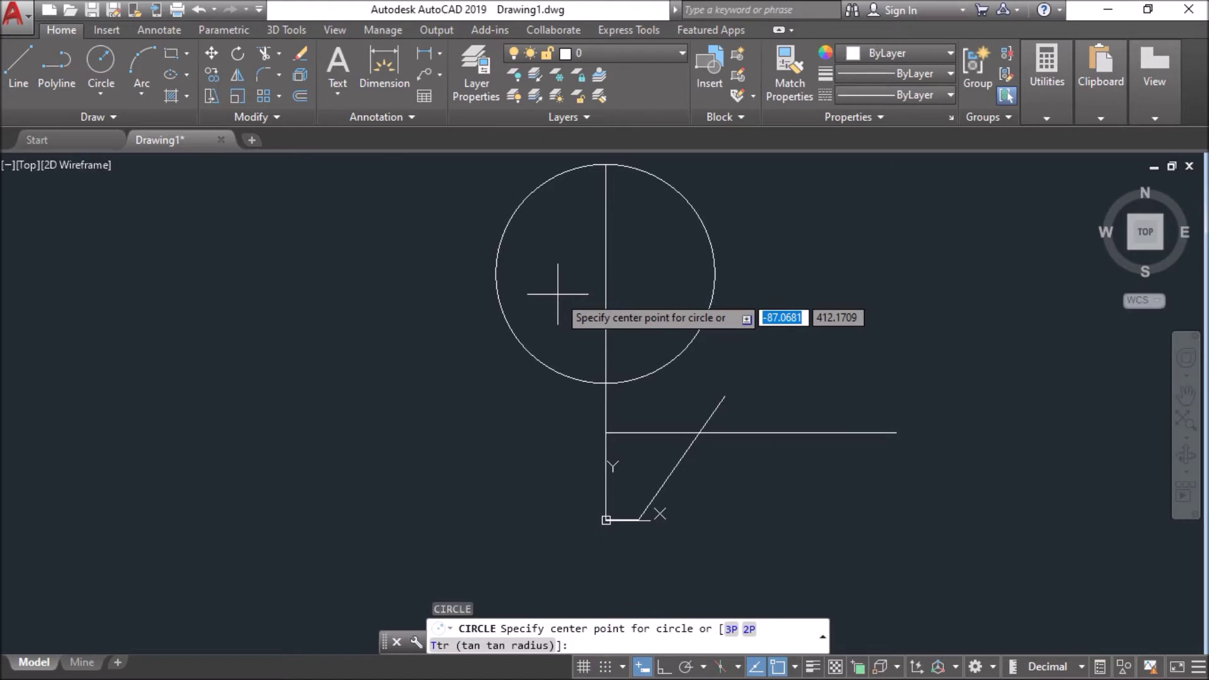
text(260)
key(Tab)
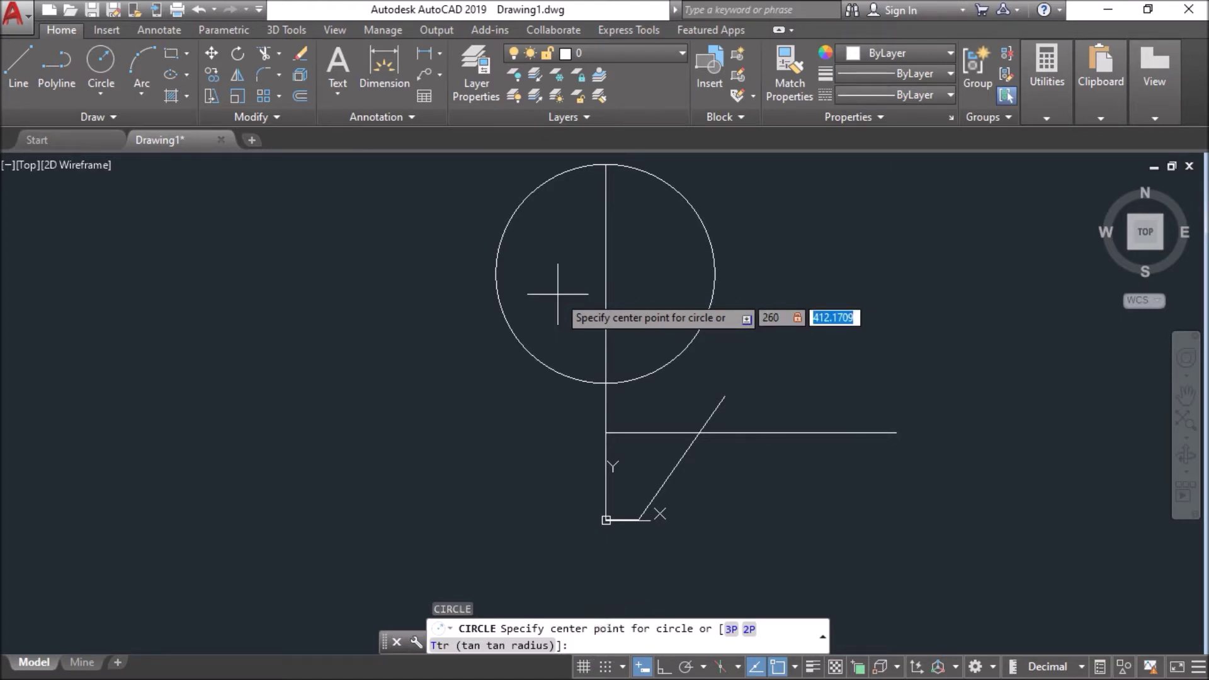
text(145)
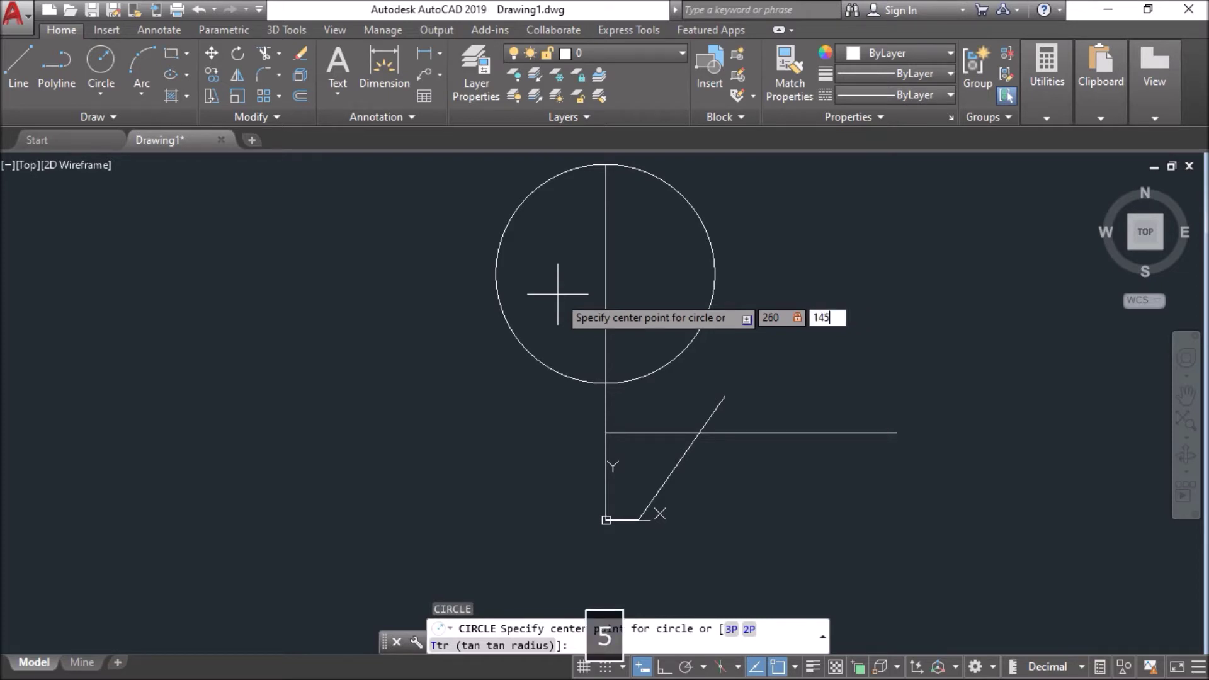
key(Return)
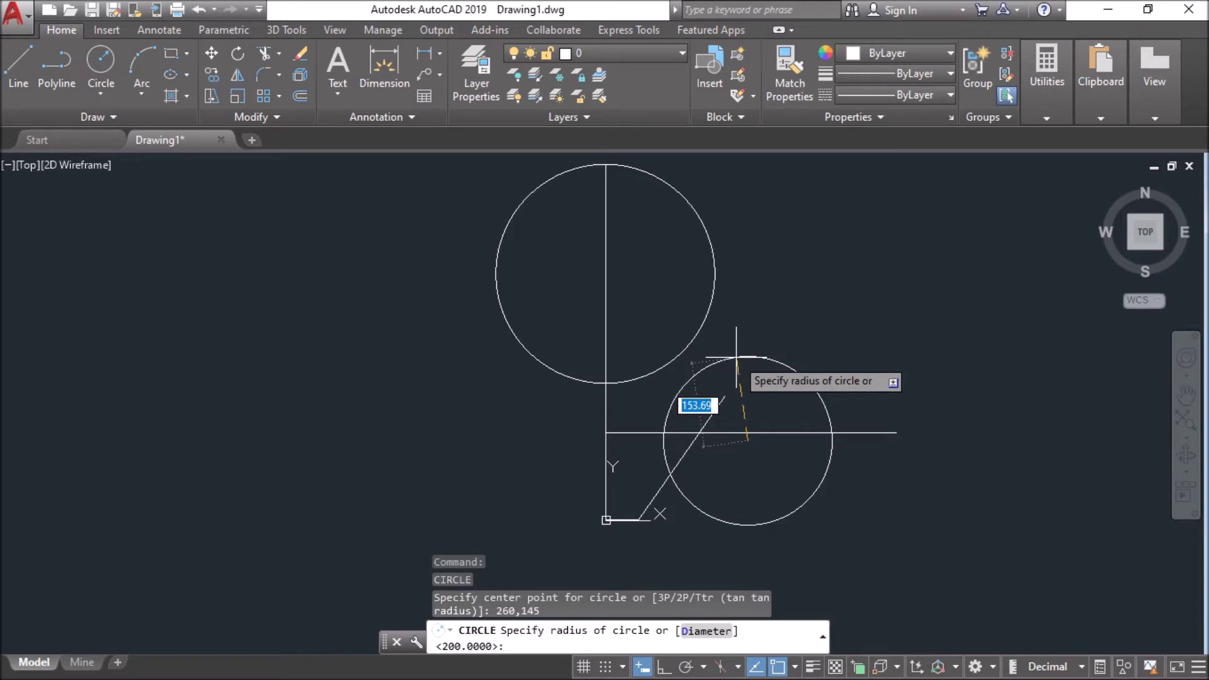
text(135)
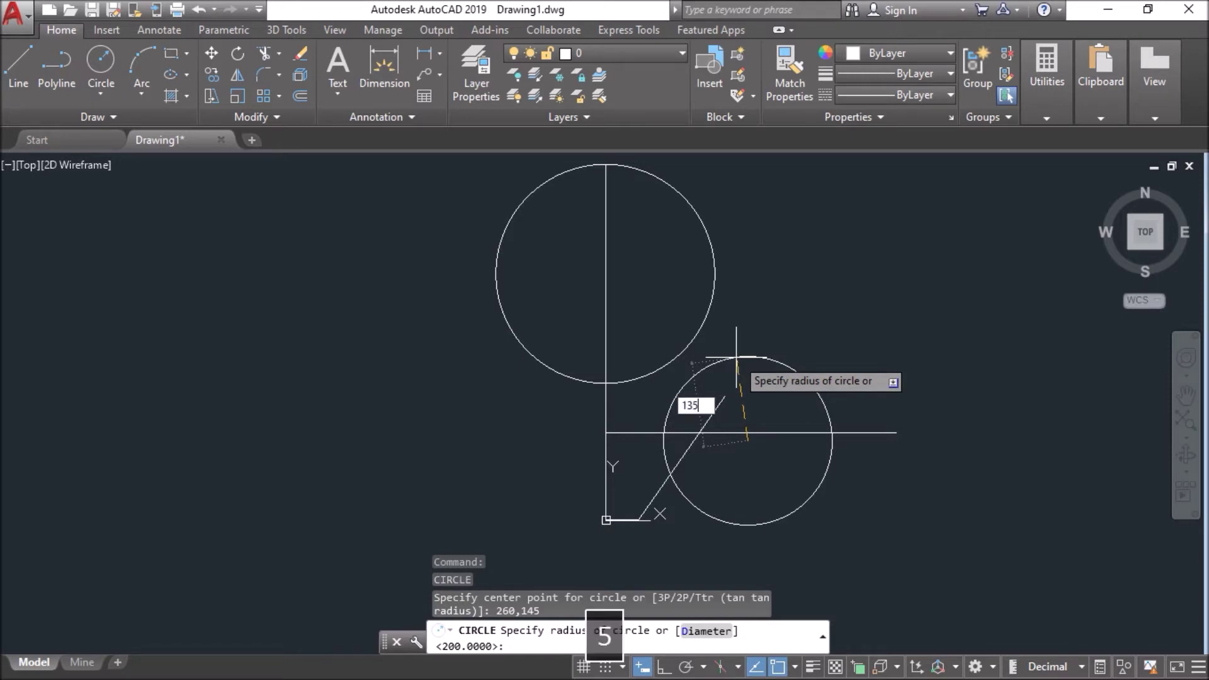
key(Return)
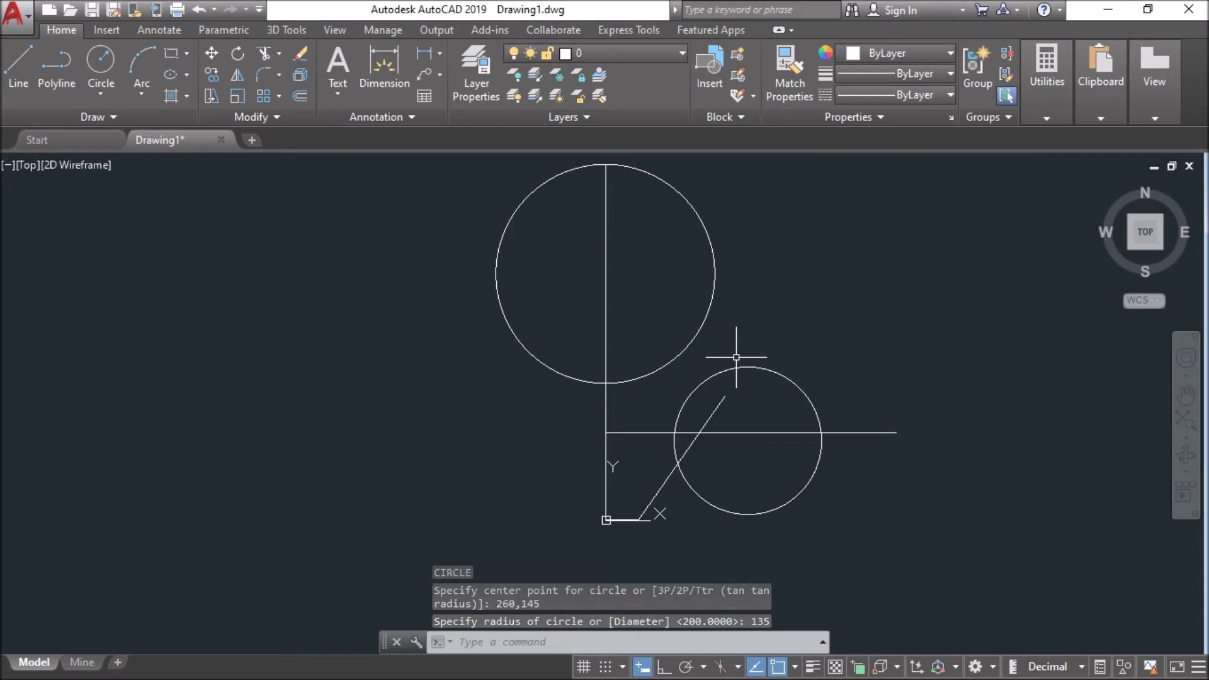
Step: Draw a line from the intersection of the inclined and long horizontal lines, tangent to the right side of the 200-radius circle
scroll(762, 329, up, 2)
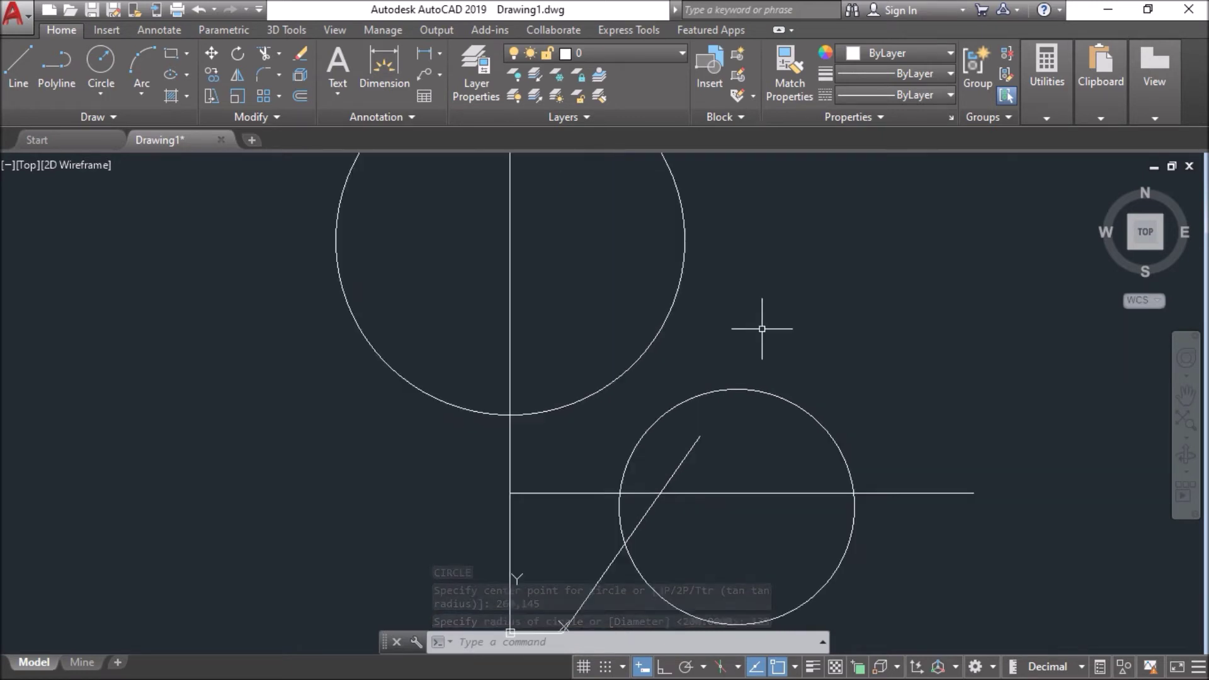
text(L)
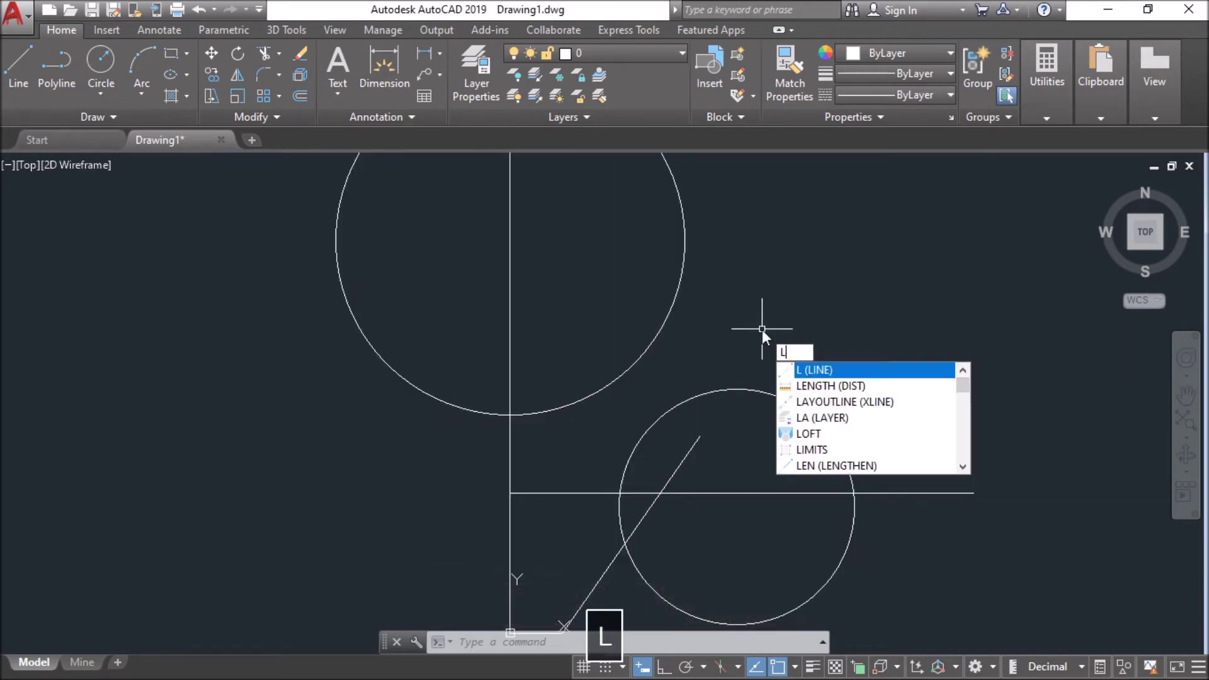
key(Return)
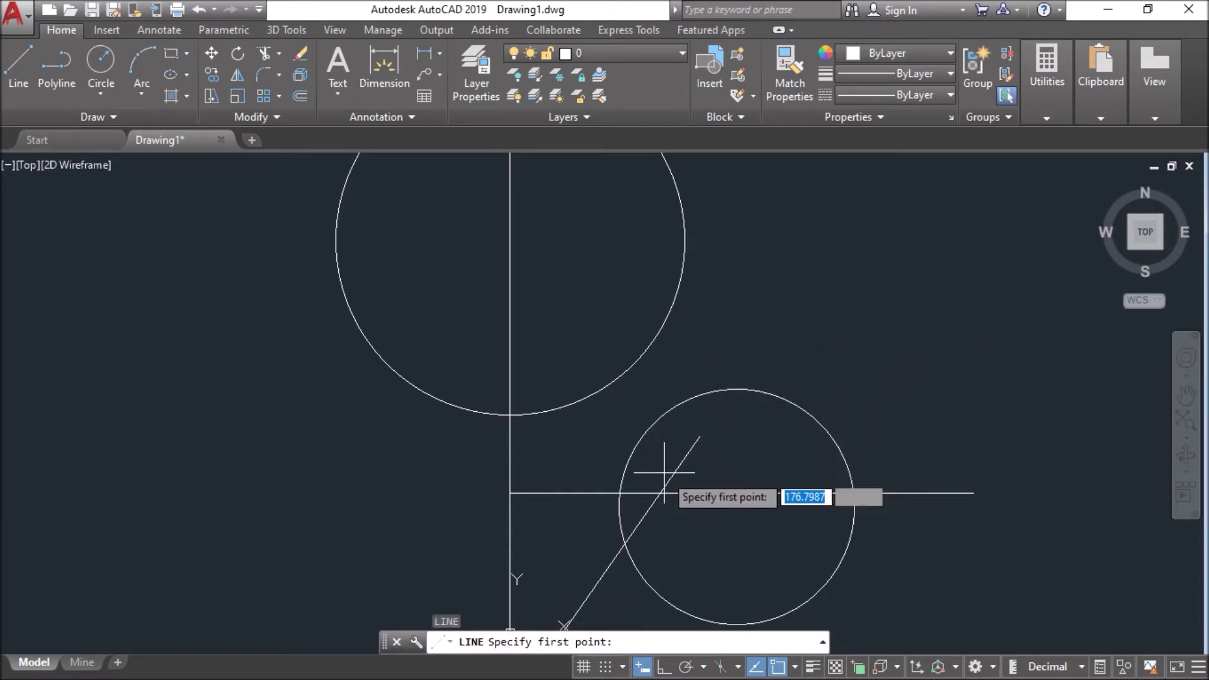
click(661, 494)
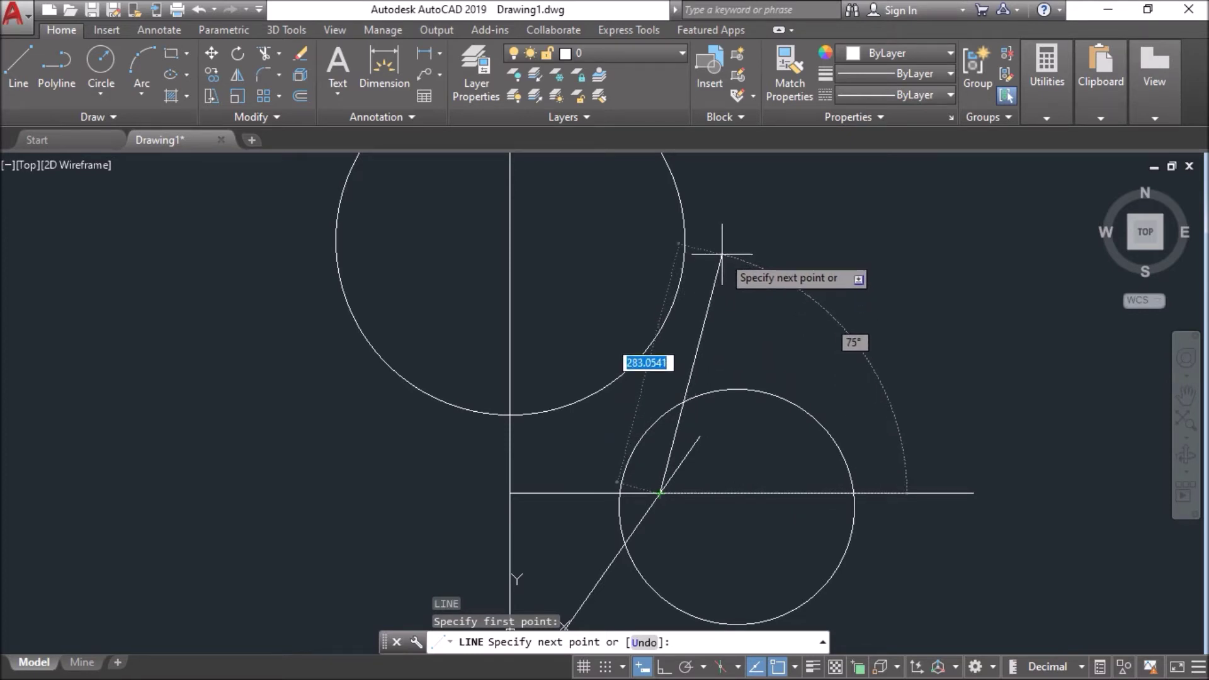
key(ctrl)
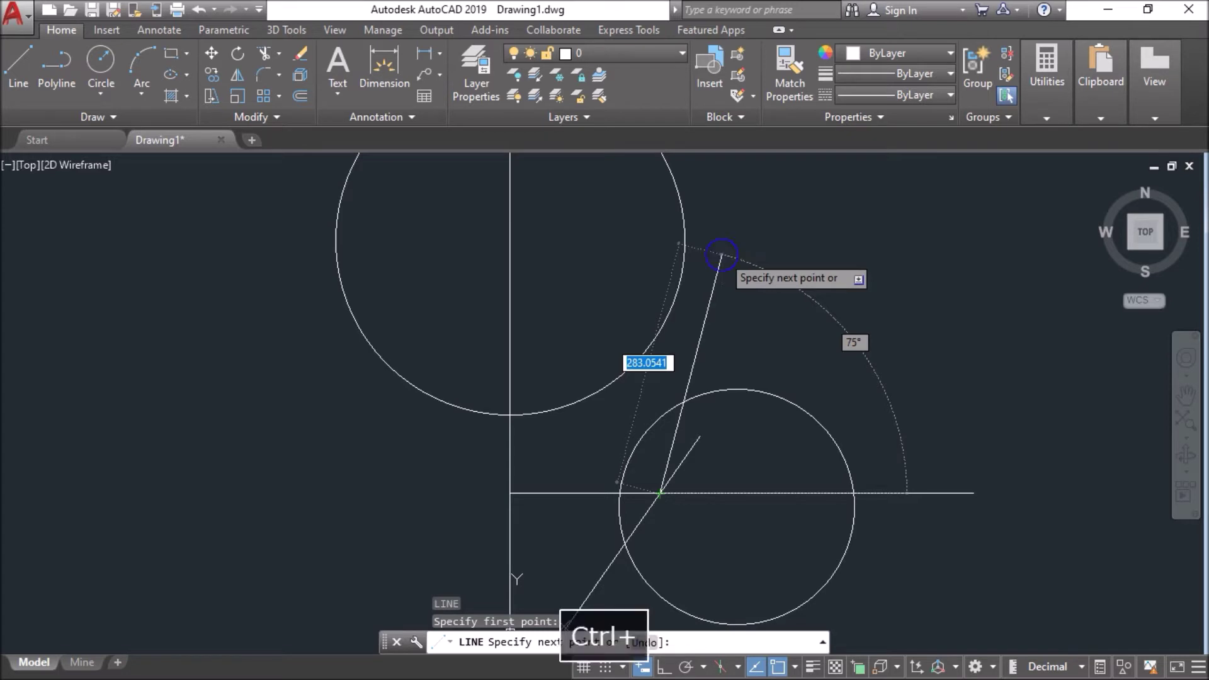
ctrl+right_click(723, 256)
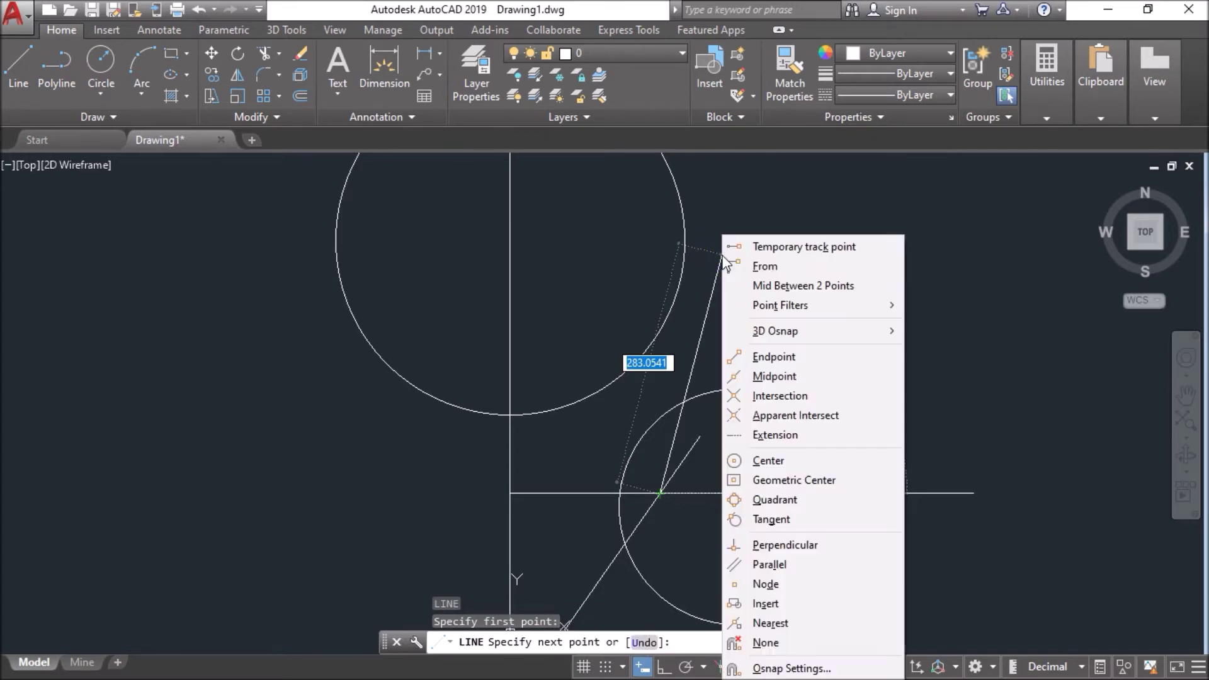
click(771, 519)
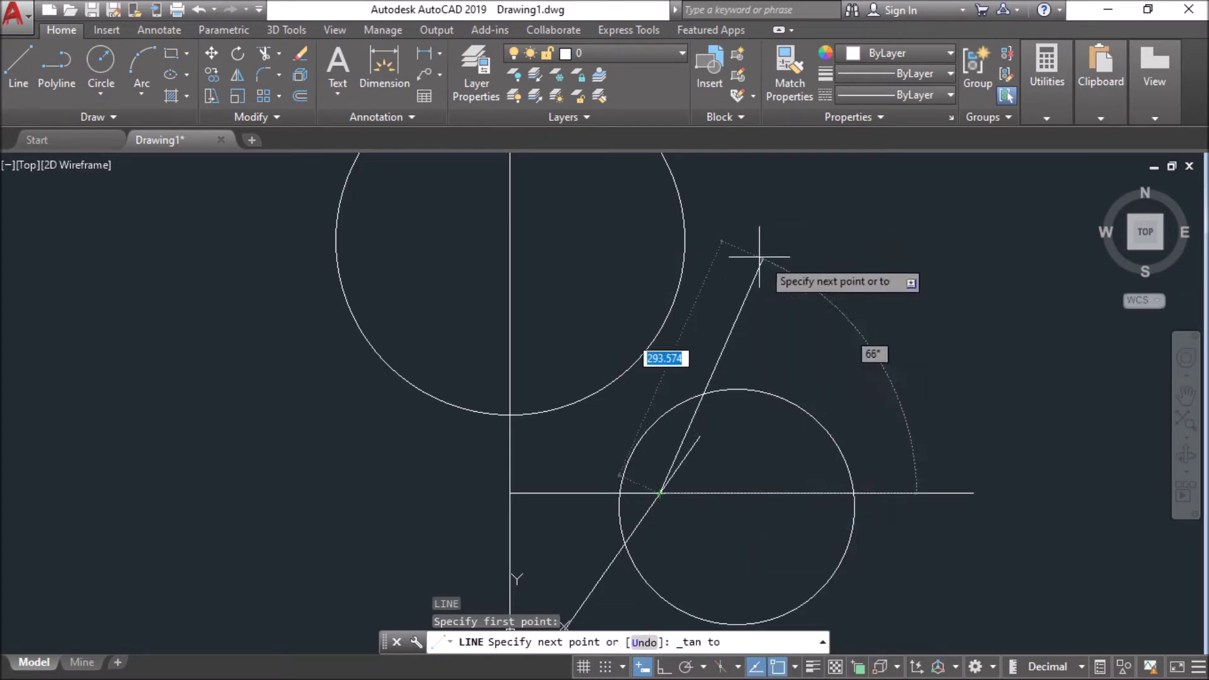
click(685, 255)
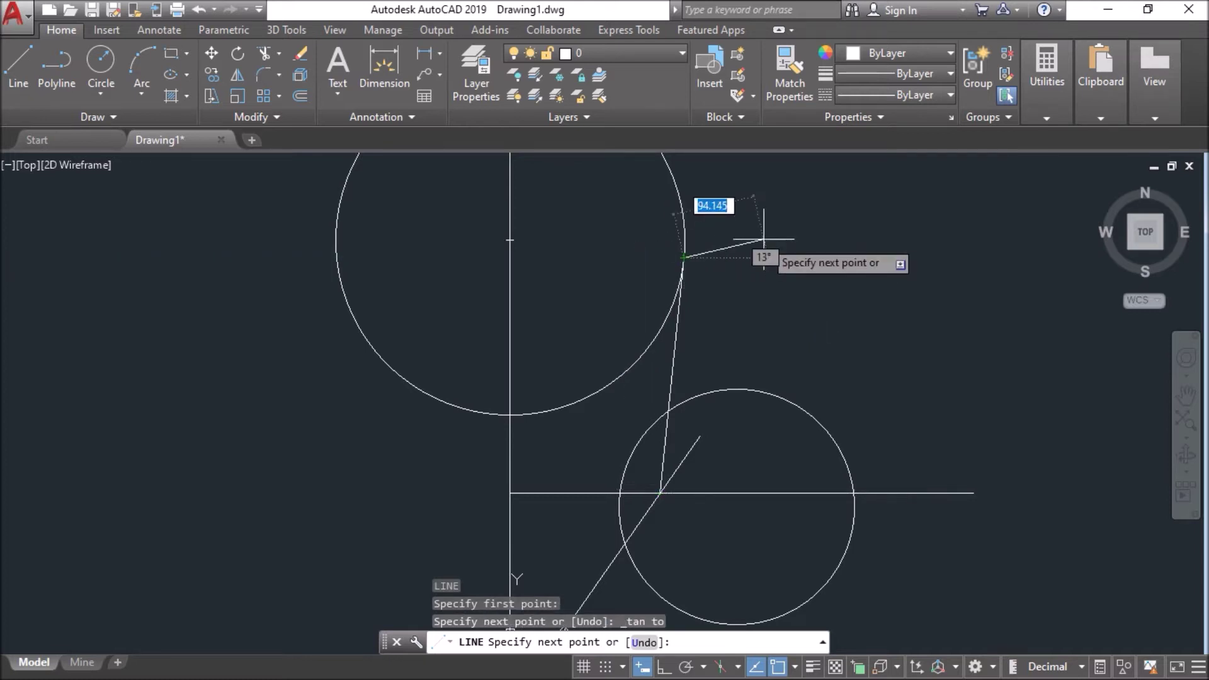
key(Return)
scroll(732, 258, down, 2)
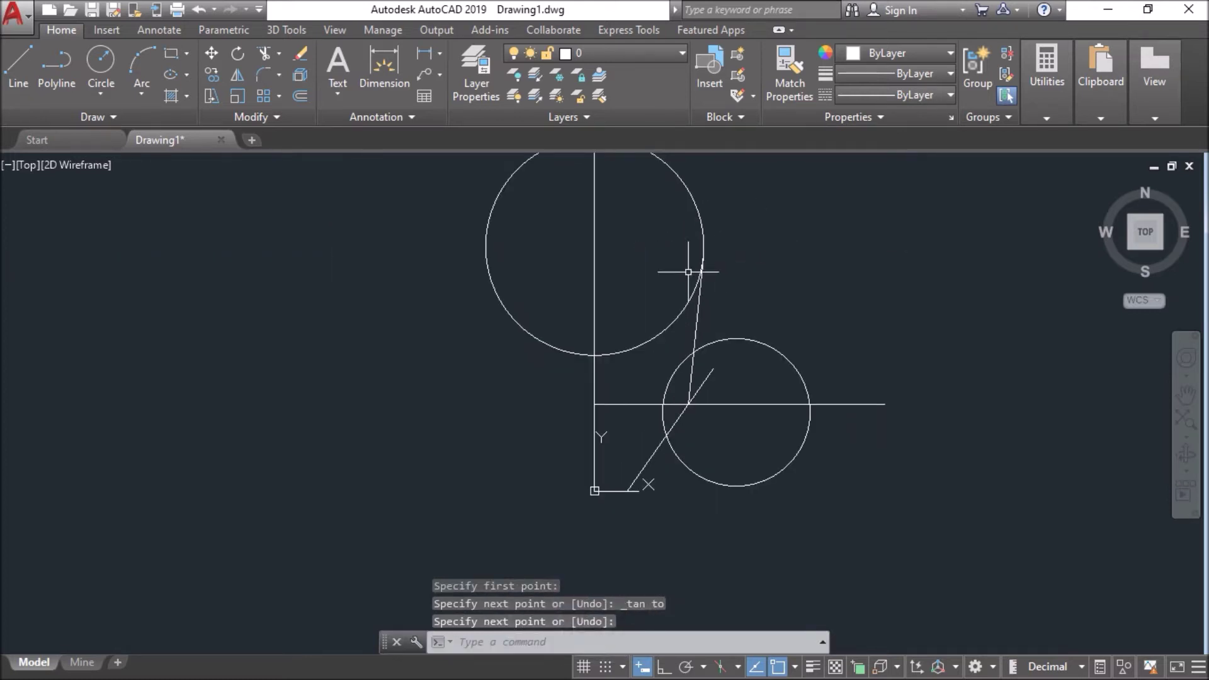
Step: Trim the long horizontal and 55° lines beyond their intersection, and the 135-radius circle outside the profile, leaving its inner arc
middle_drag(690, 270, 720, 289)
scroll(728, 466, up, 2)
text(tr)
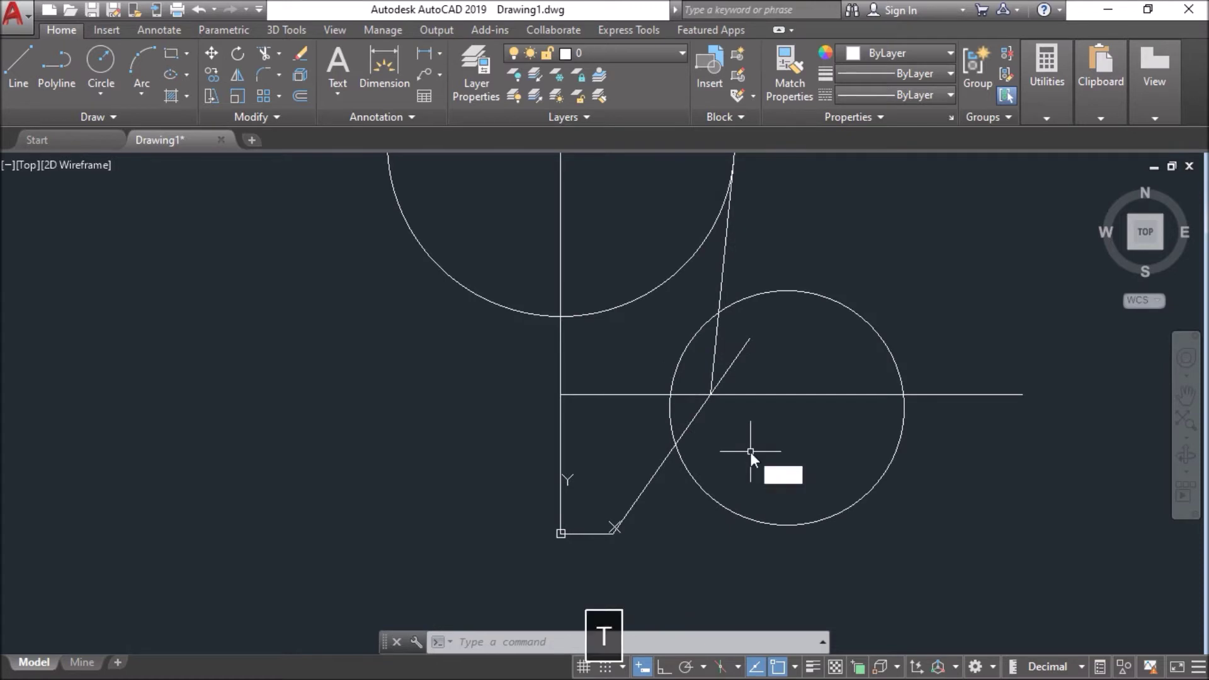
key(space)
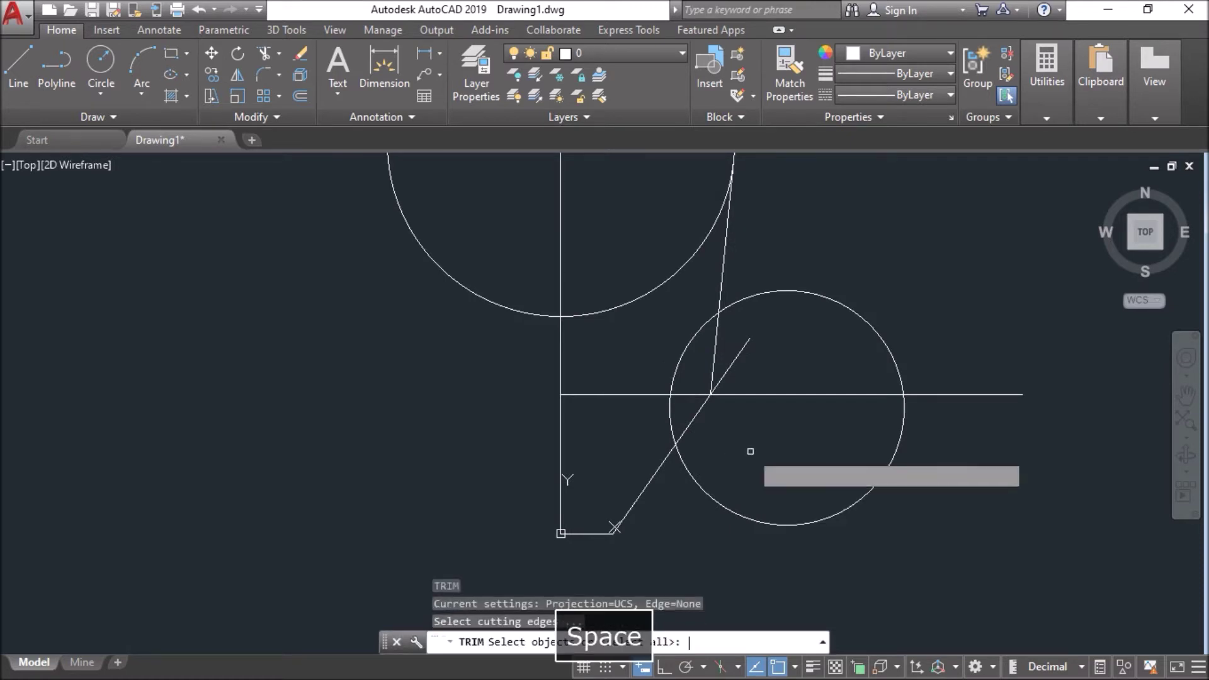
key(space)
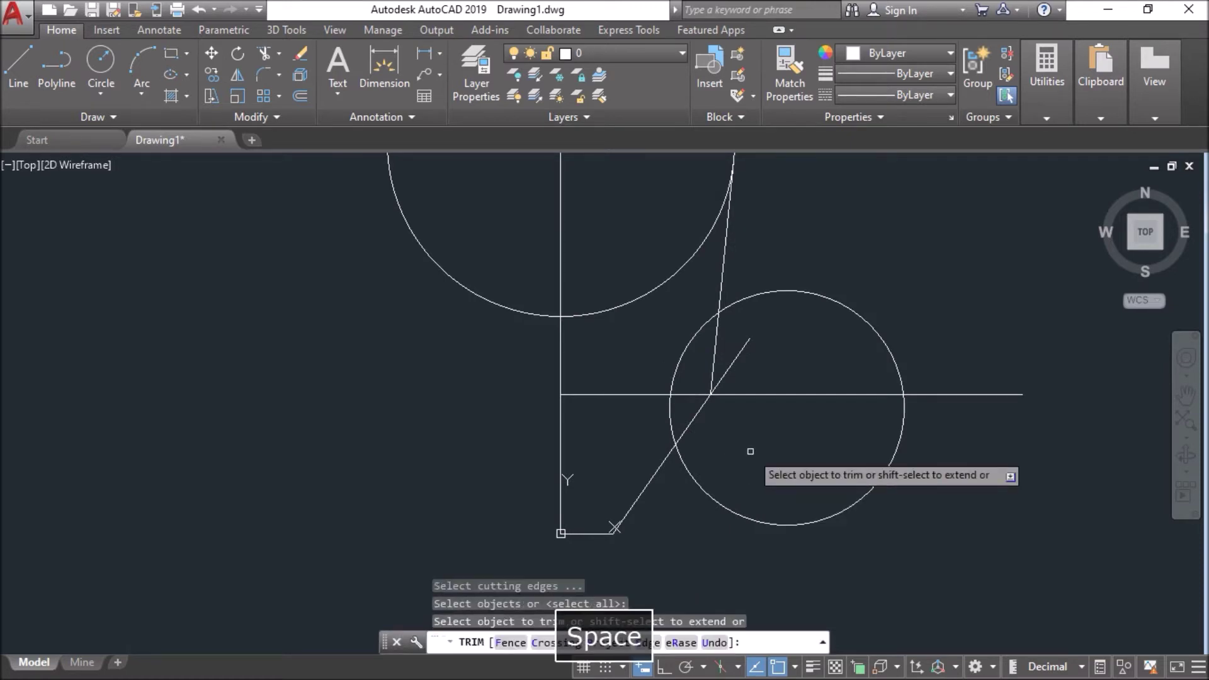
click(939, 393)
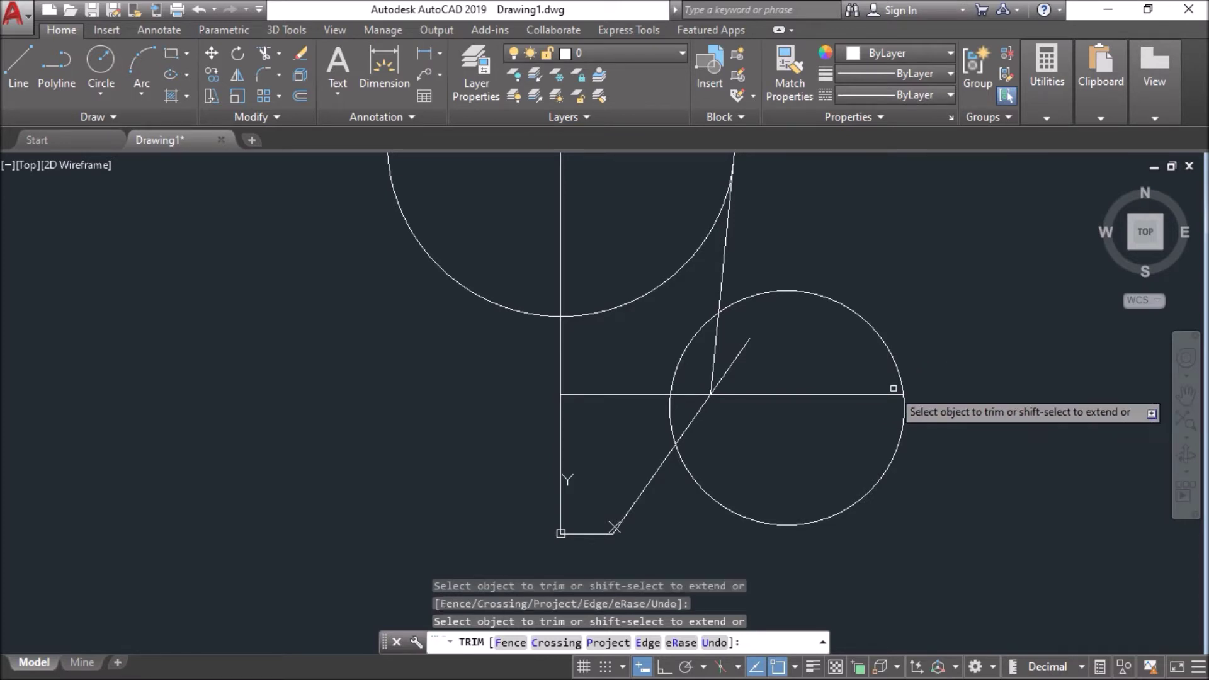
click(777, 394)
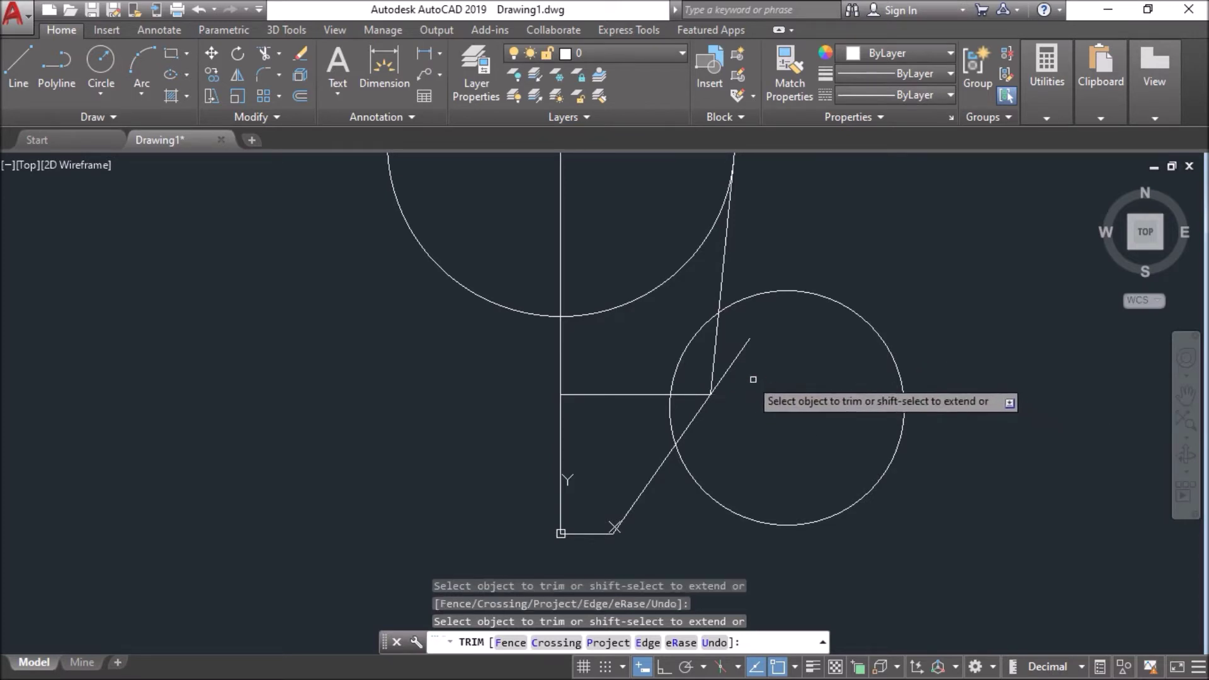
click(729, 368)
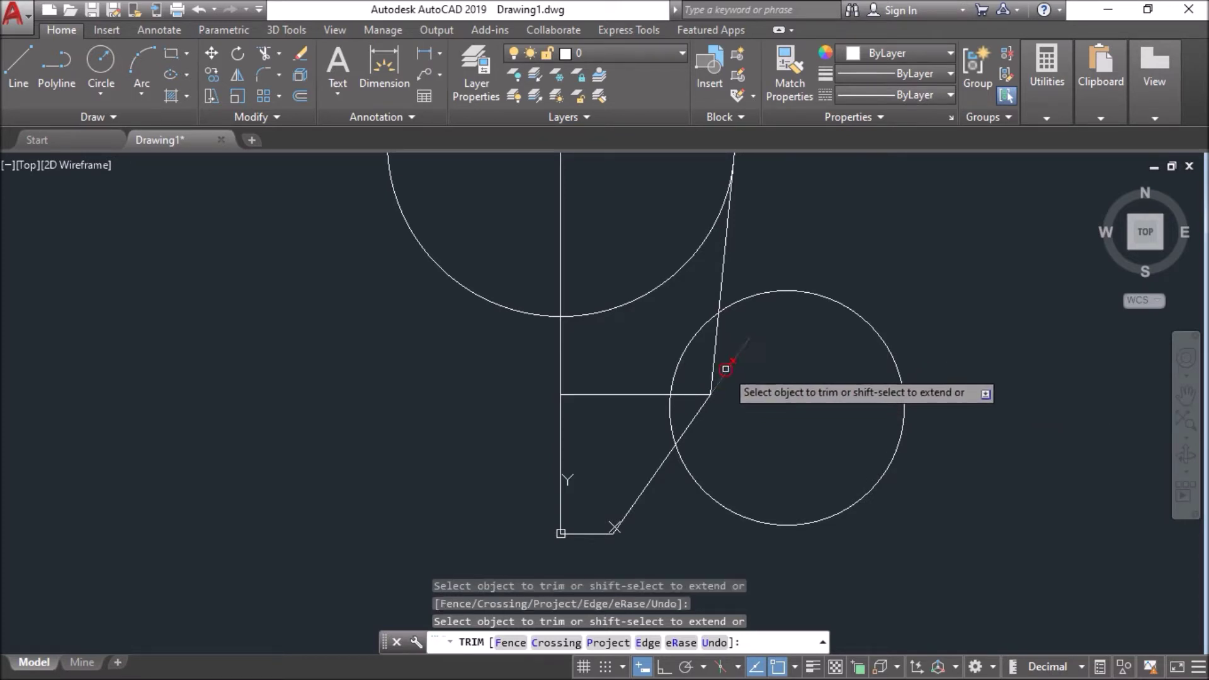
click(736, 303)
right_click(783, 376)
click(793, 391)
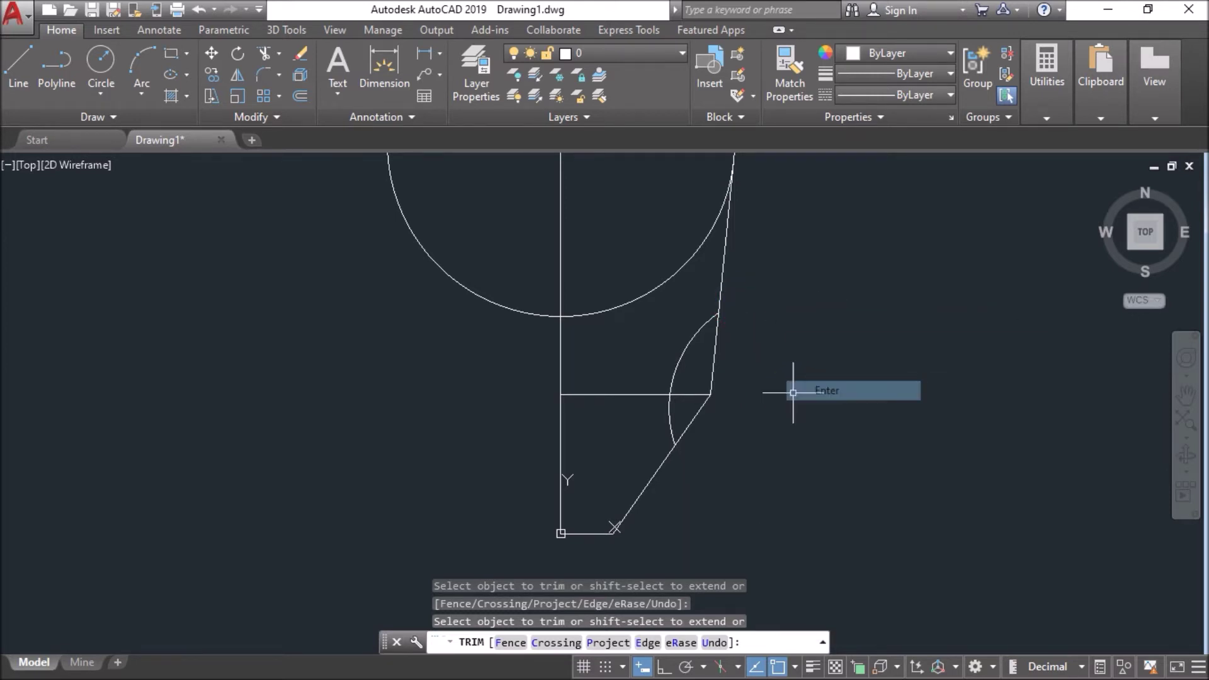
Step: Erase the remaining horizontal line between the vertical centreline and the profile's corner
click(615, 394)
right_click(602, 366)
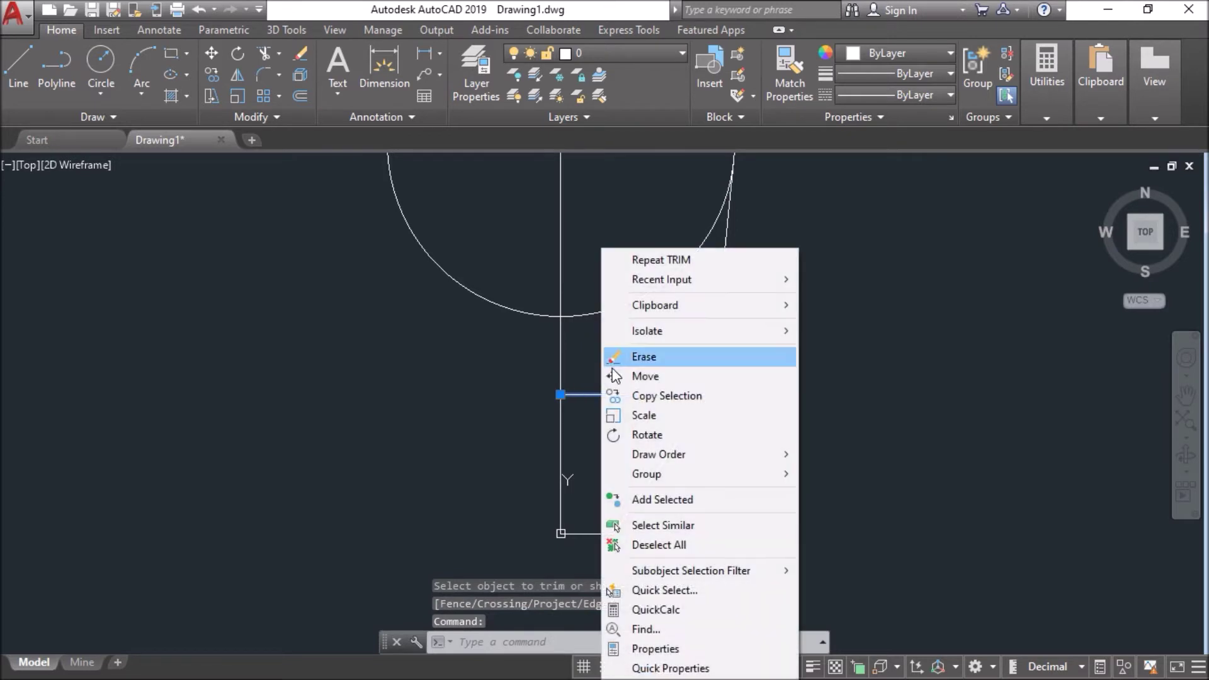
click(621, 354)
Step: Draw a circle centred at 72,480 with a radius of 110
scroll(497, 410, down, 2)
middle_drag(497, 410, 580, 407)
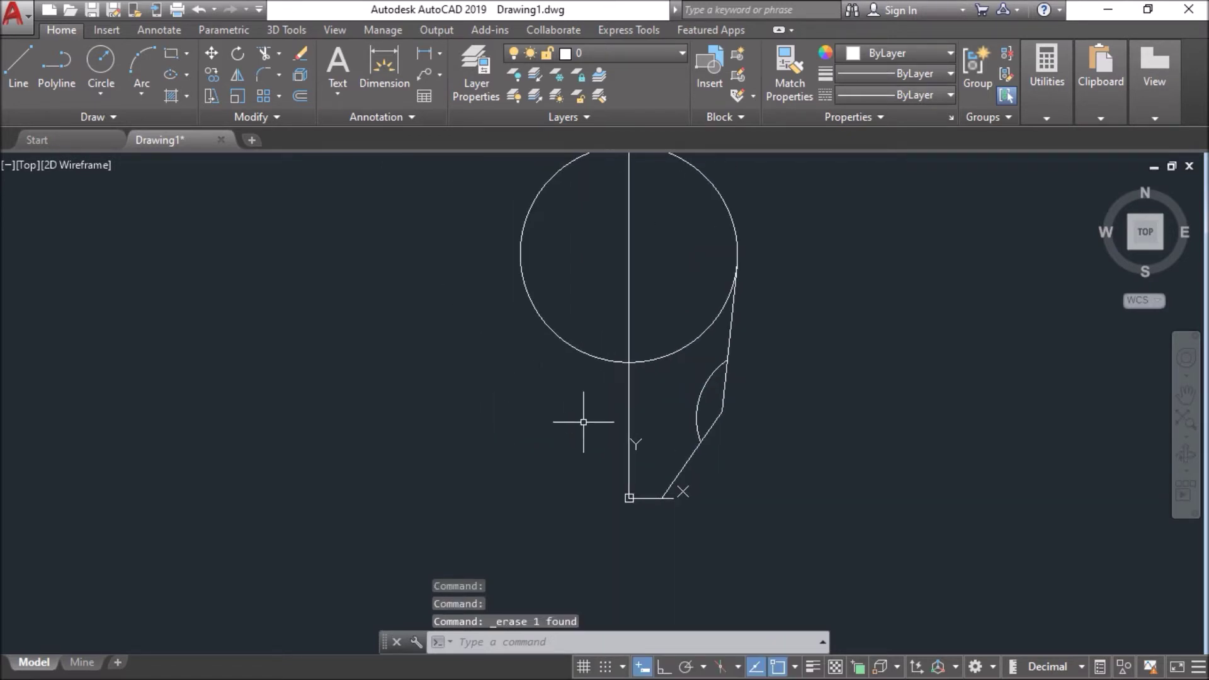
text(C)
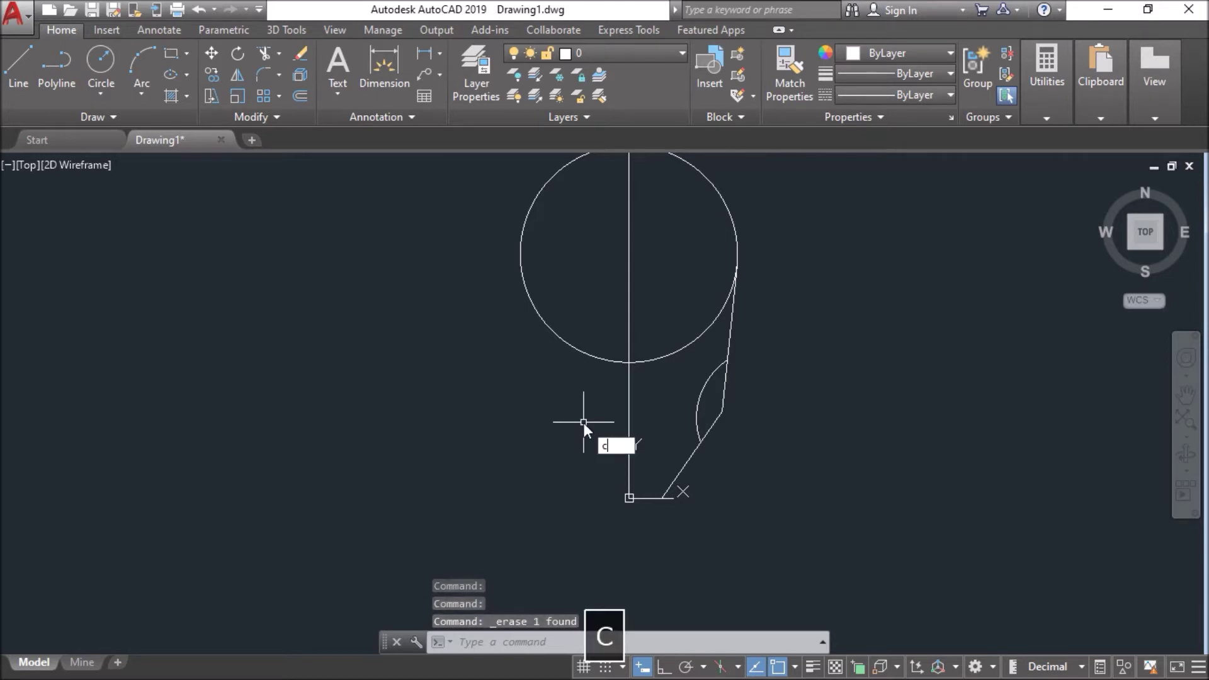
key(space)
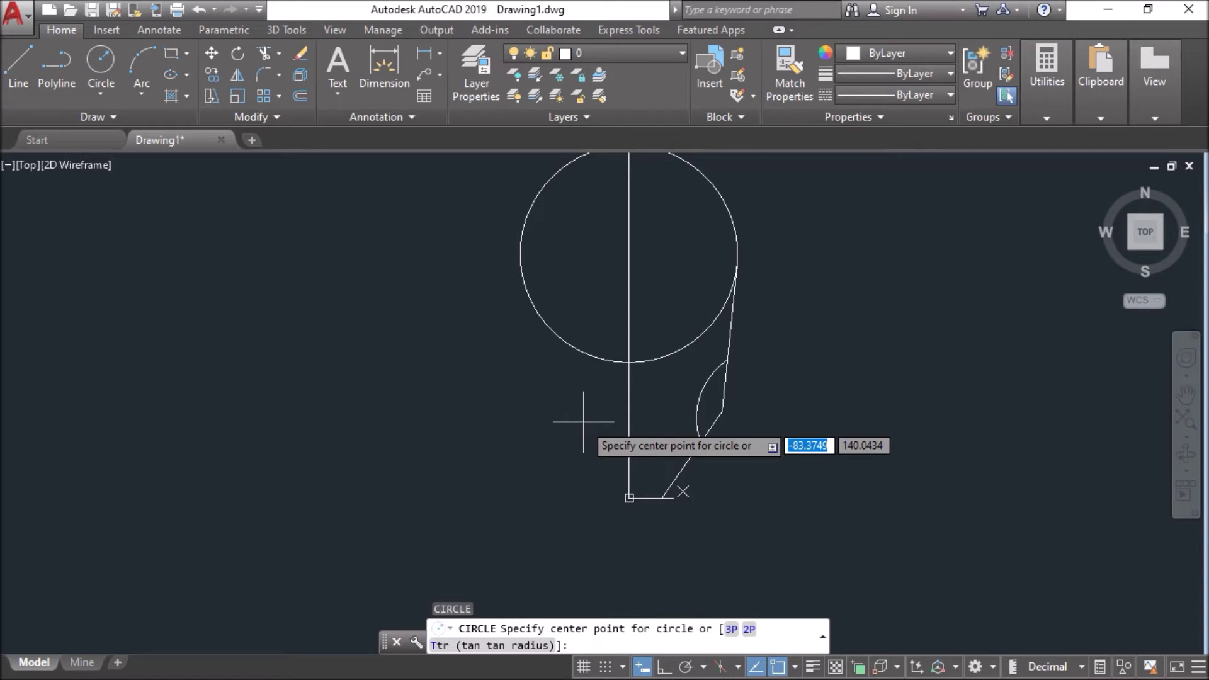
text(72,)
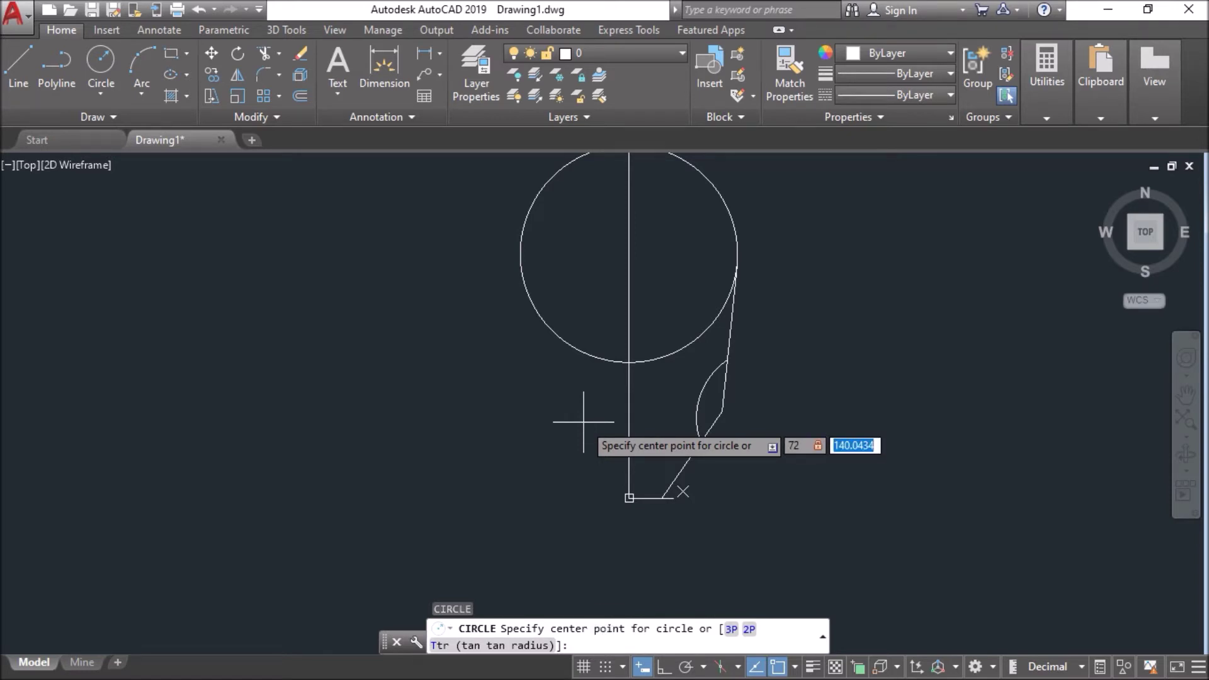
text(480)
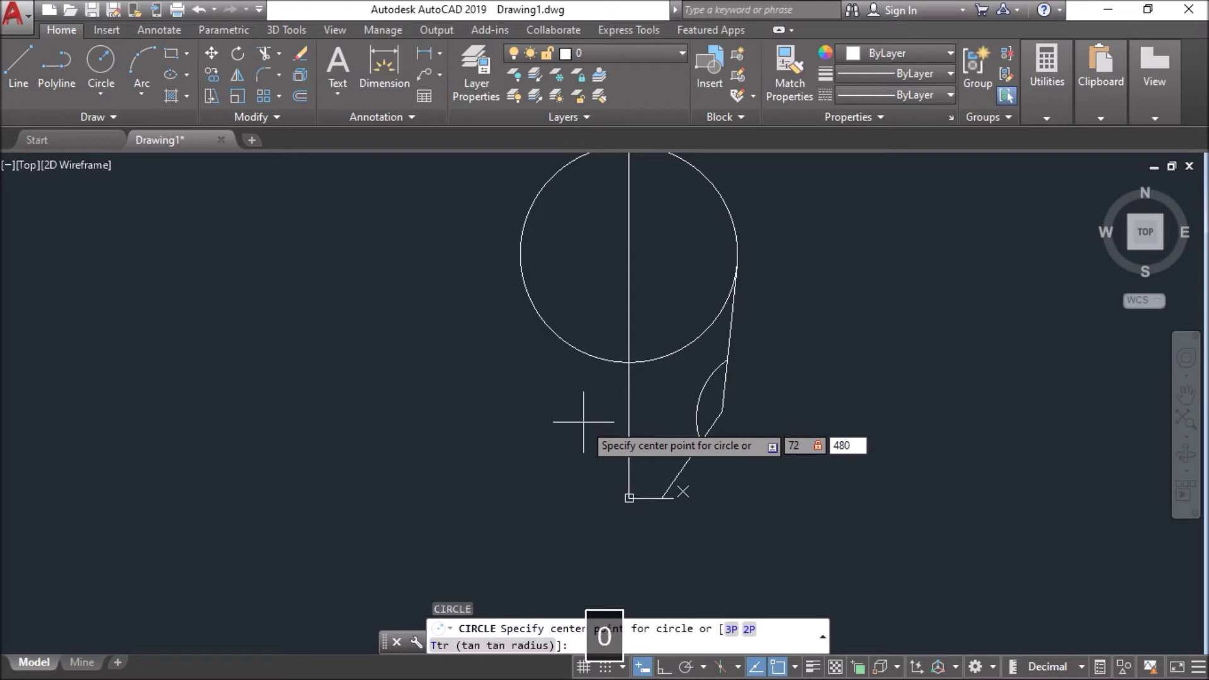
key(Return)
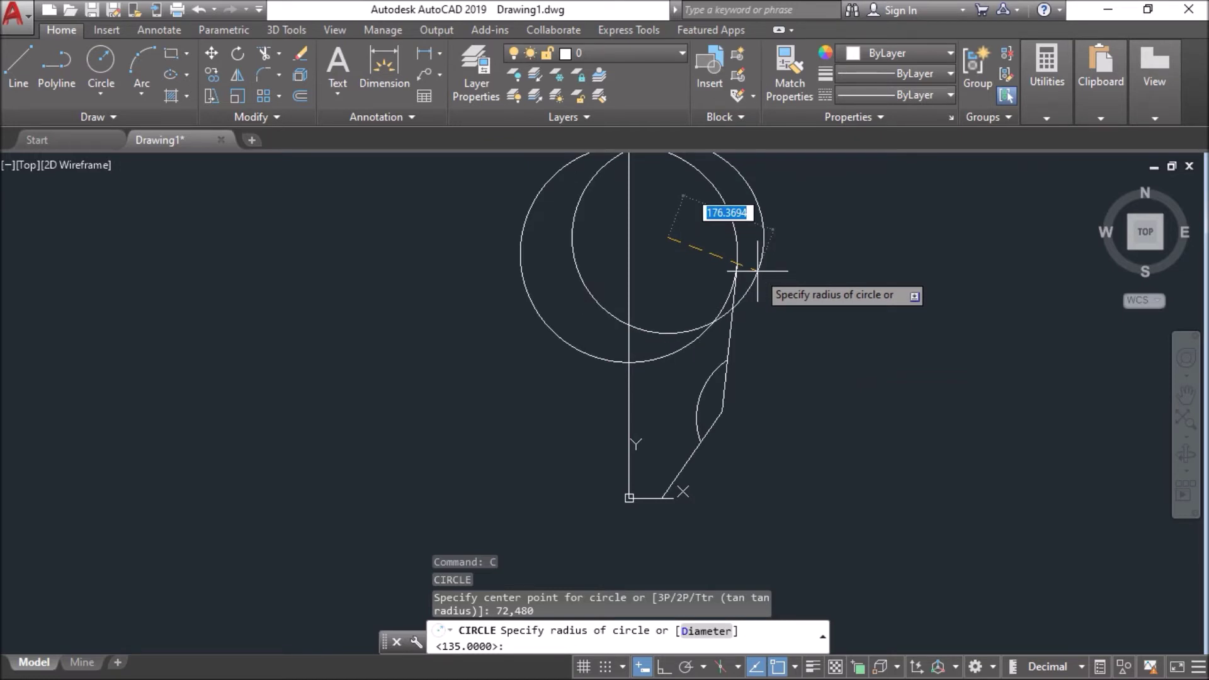
text(110)
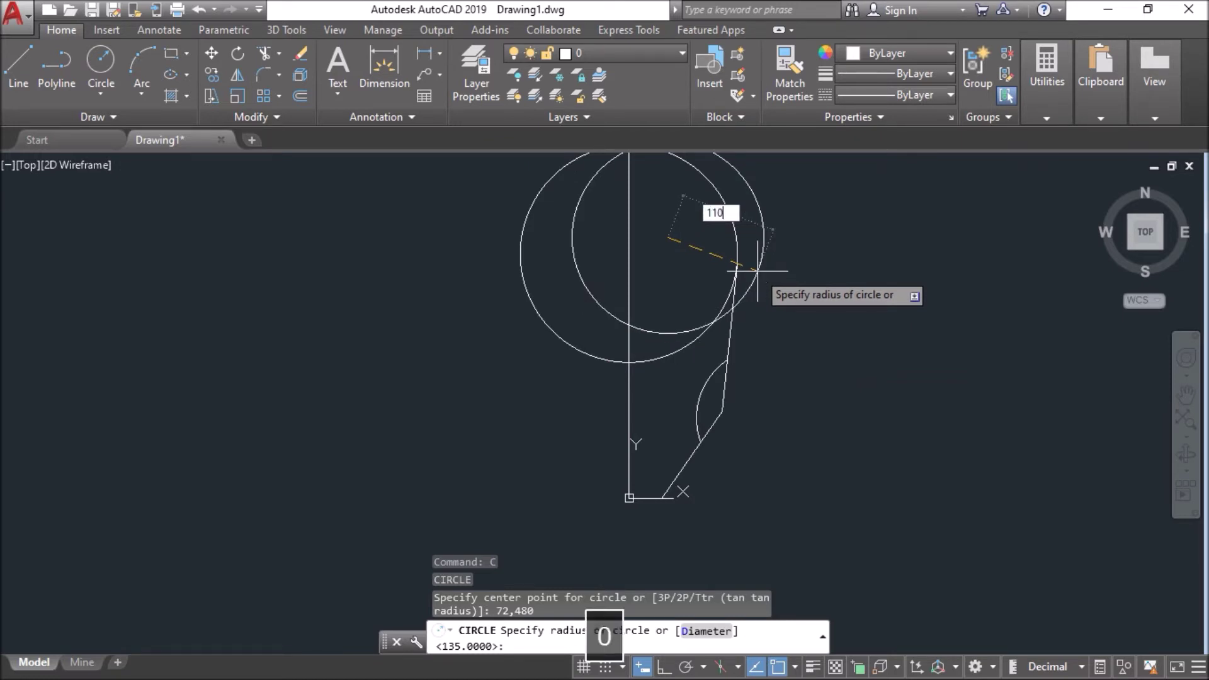
key(Return)
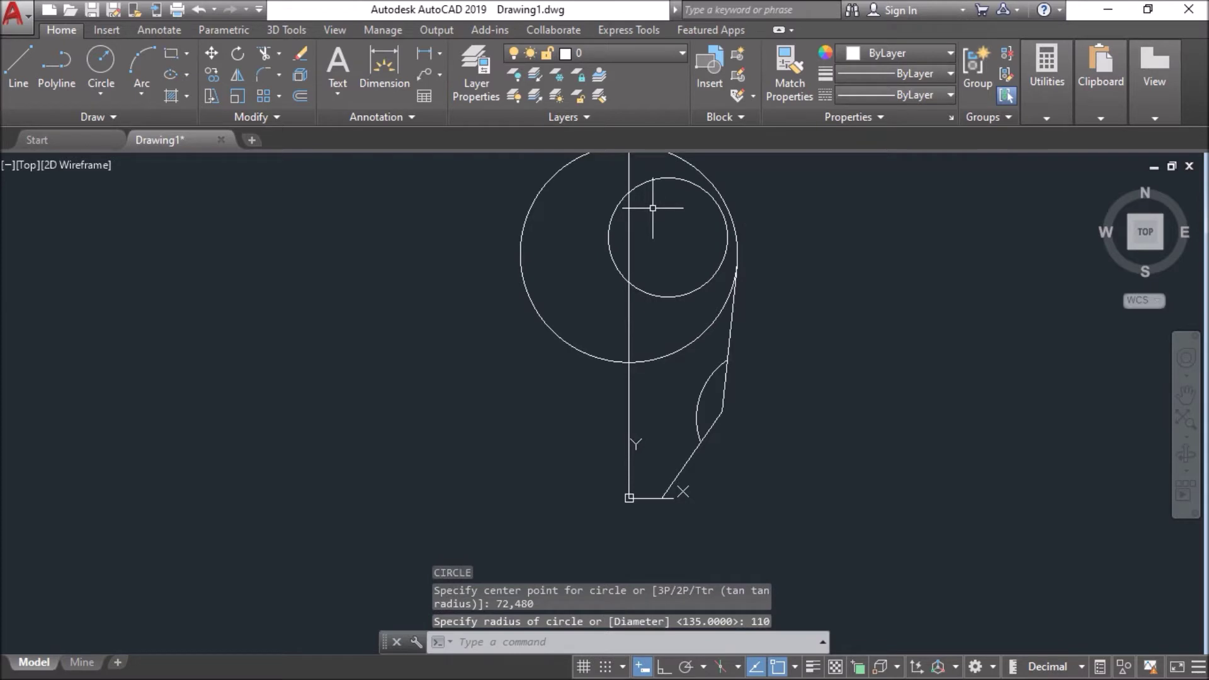
Step: Starting on the centreline 410 units above its lower end, draw a horizontal line 35.25 units to the right with Ortho on
middle_drag(652, 233, 652, 283)
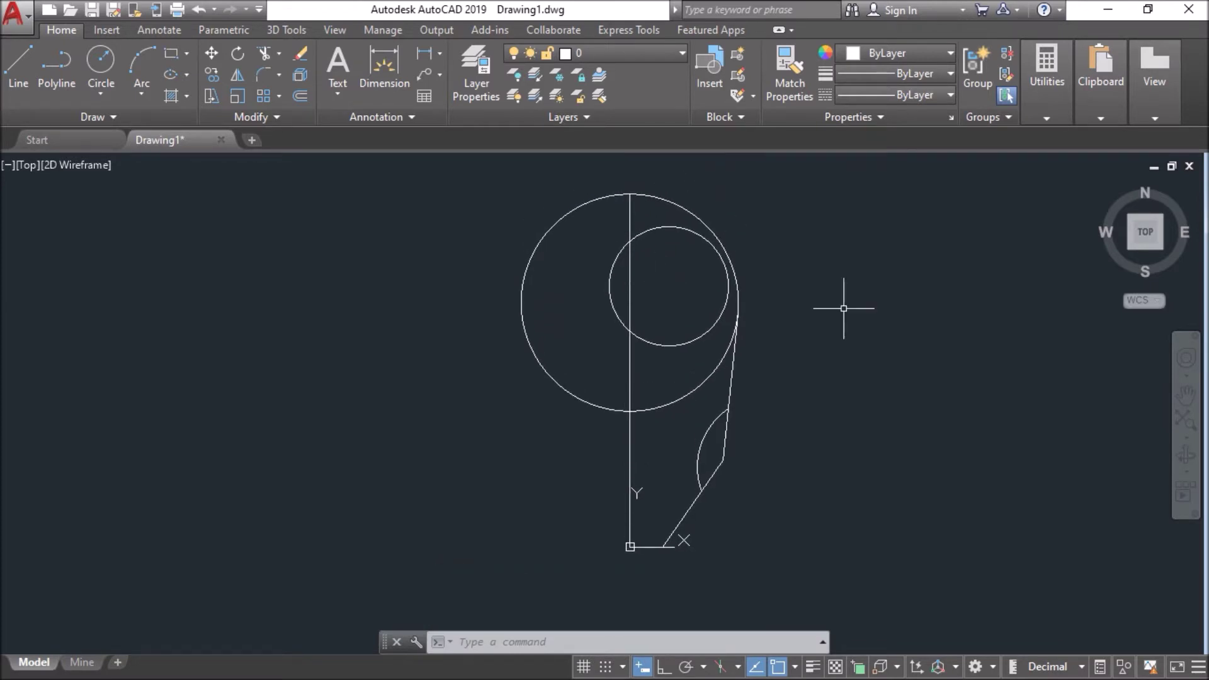
text(l)
key(Return)
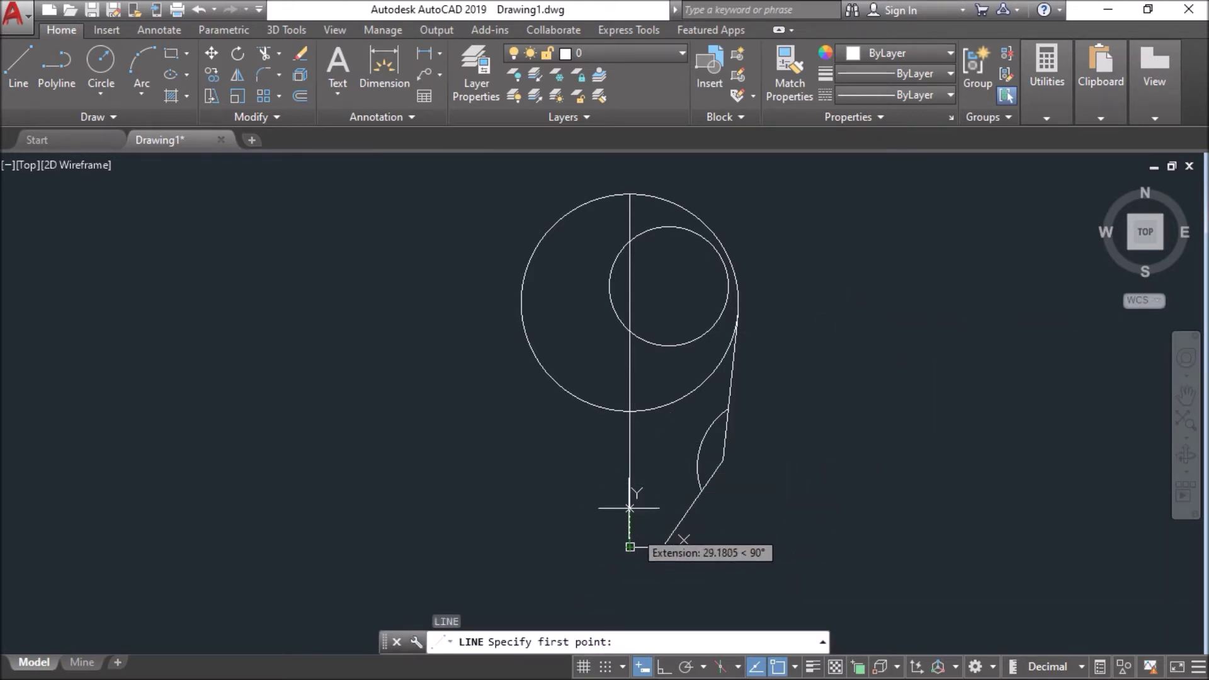
text(410)
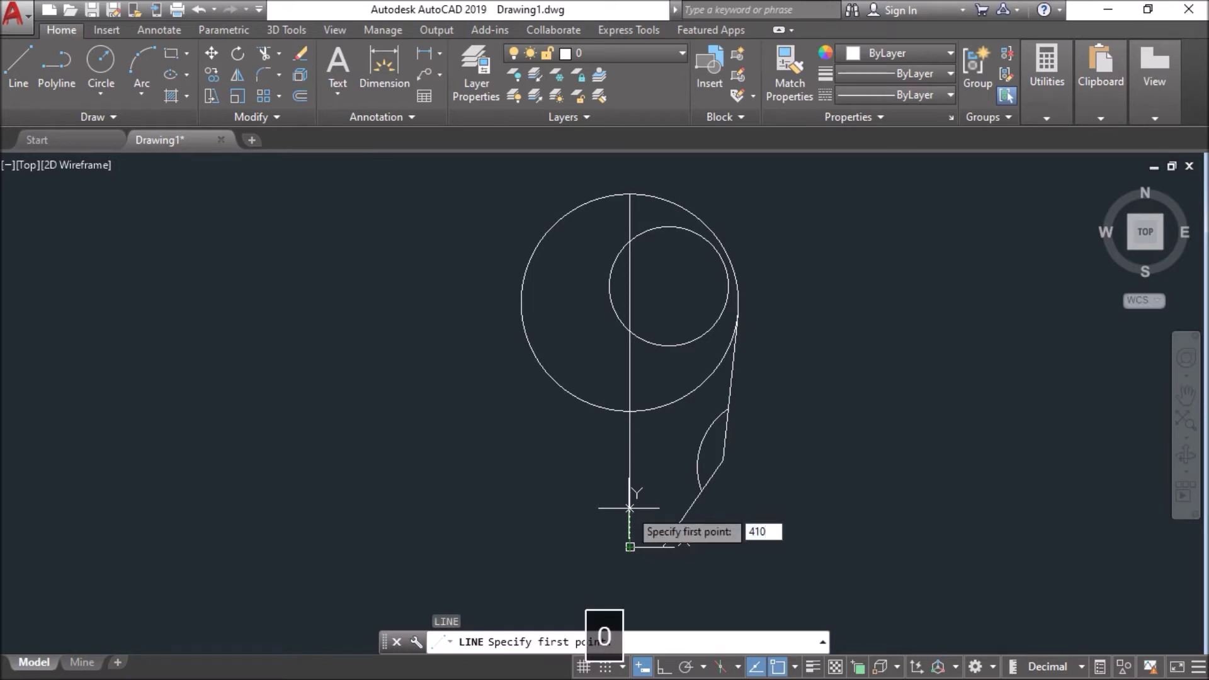
key(Return)
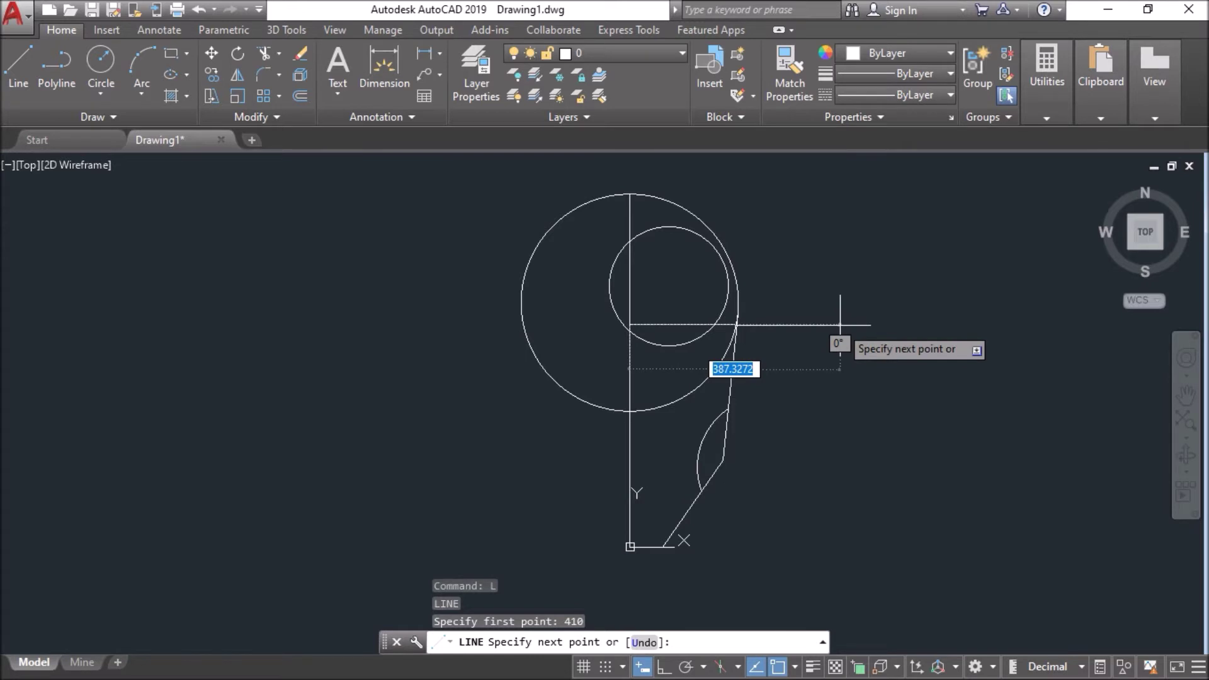
key(F8)
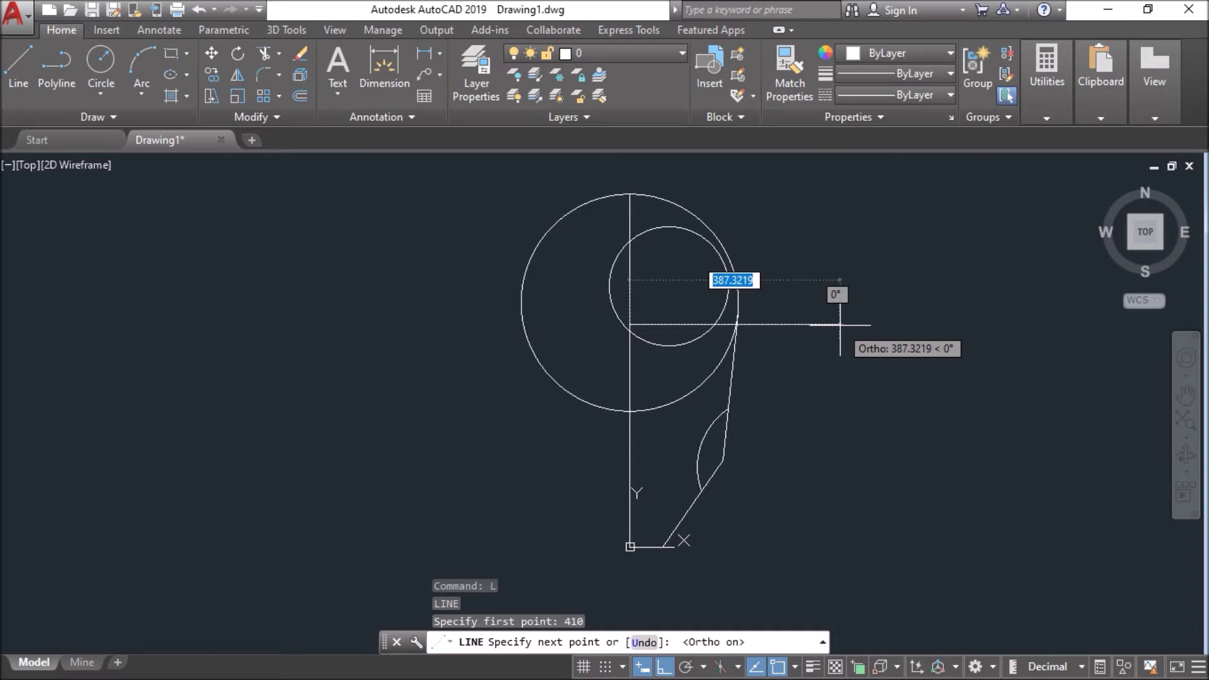
text(35.2)
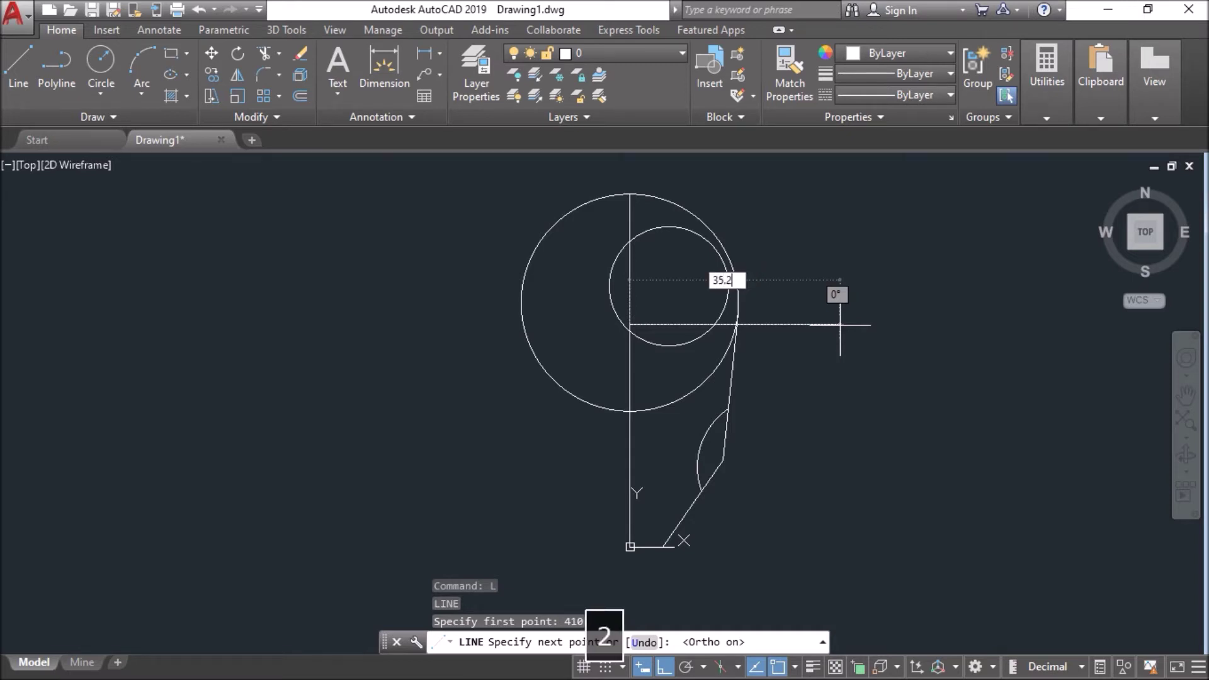
text(5)
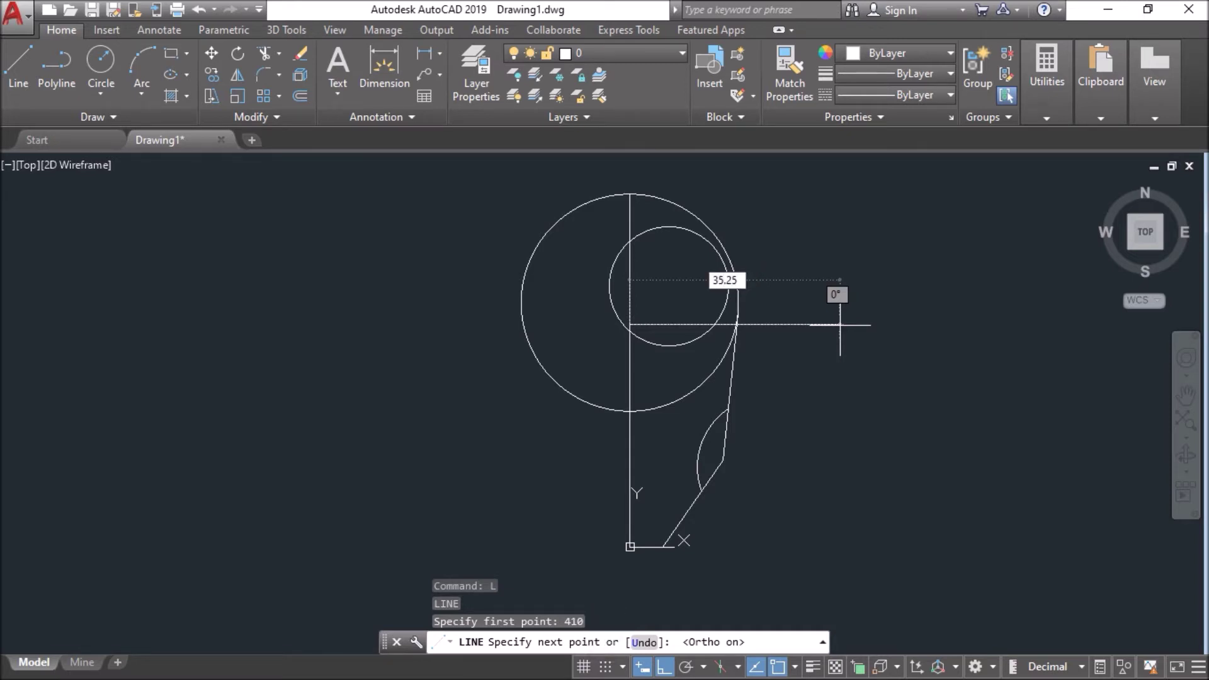
key(Return)
Step: With Ortho off, continue from the 35.25-unit segment's end with a line at 84°, ending just above the 110-radius circle
key(F8)
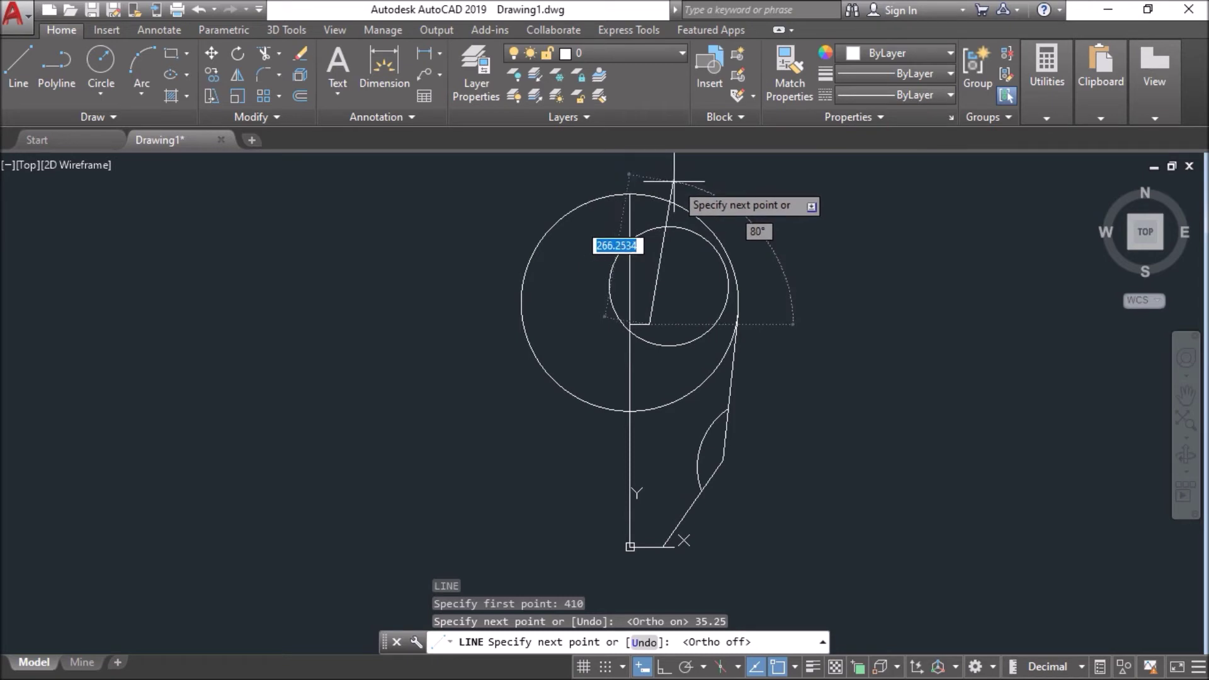
middle_drag(675, 183, 662, 238)
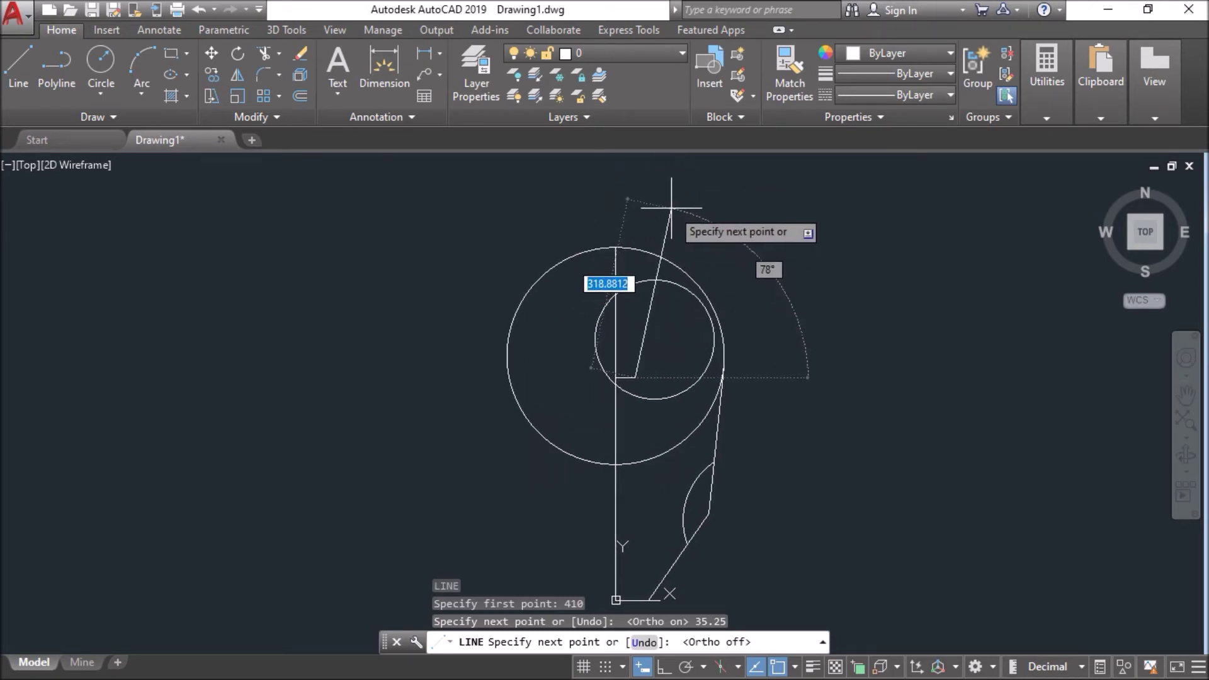
key(Tab)
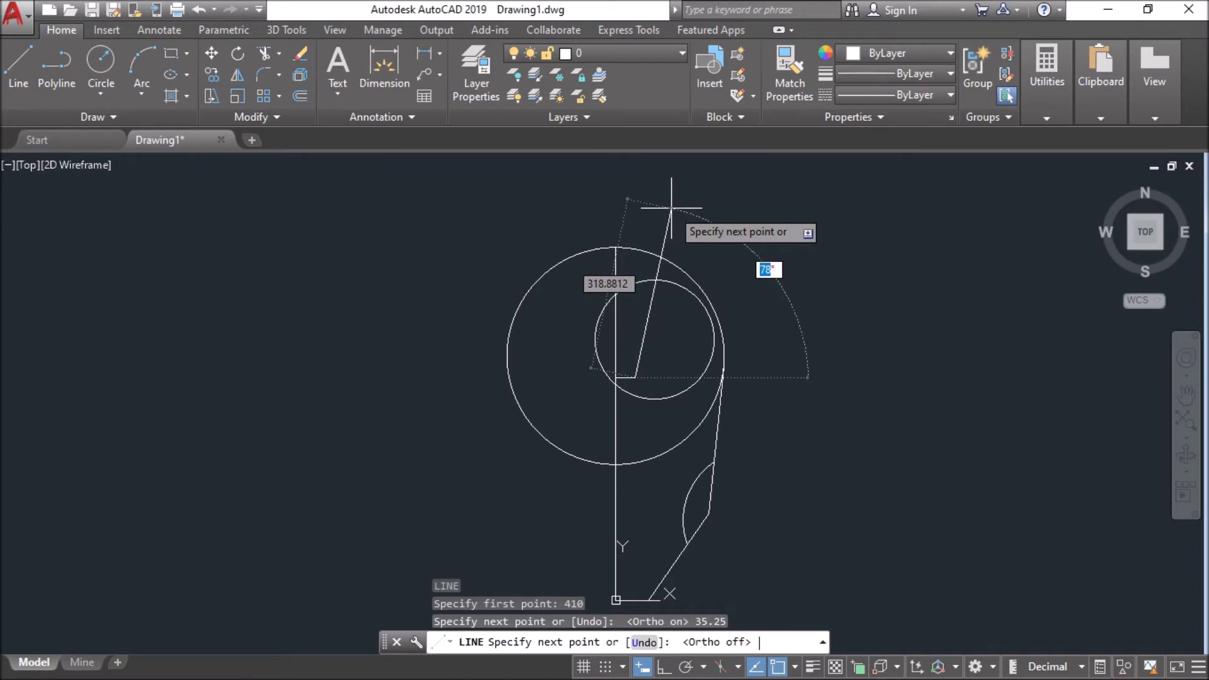
text(84)
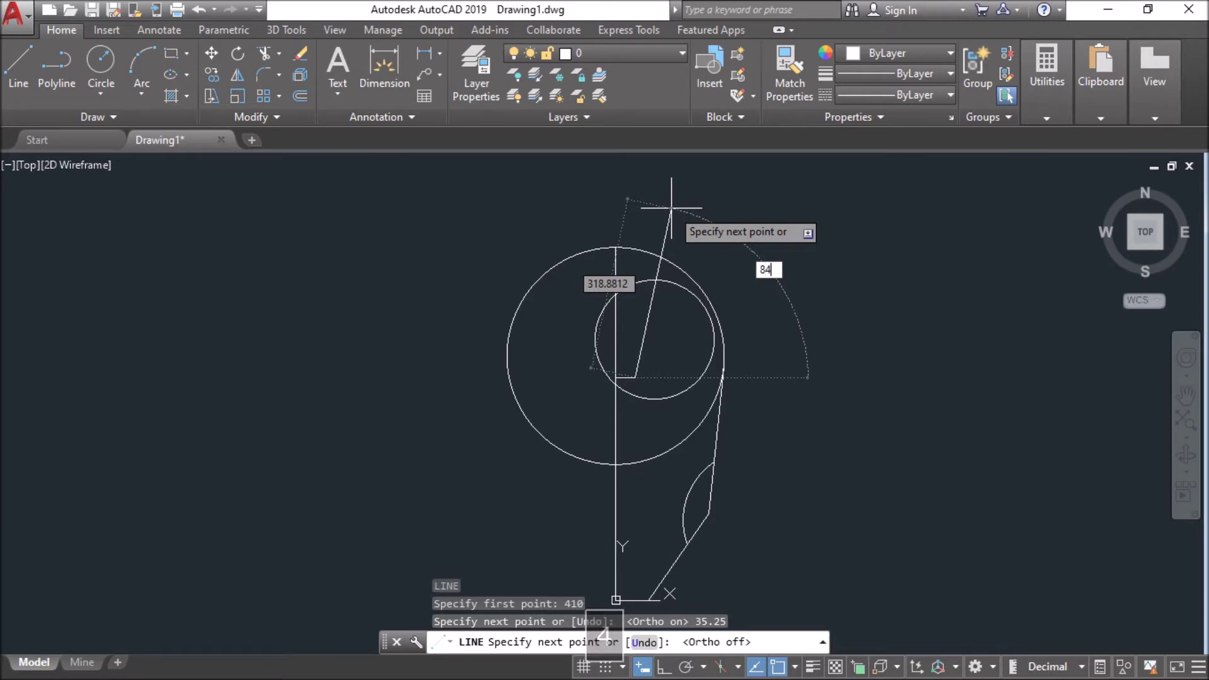
key(Tab)
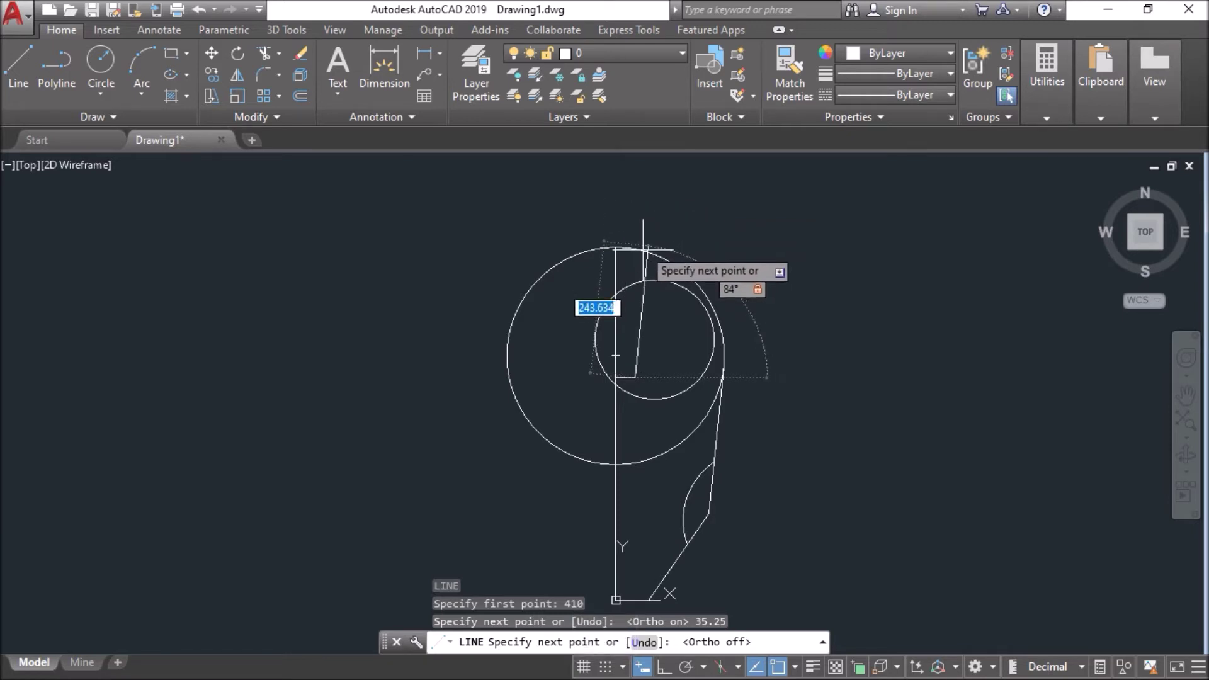
scroll(650, 275, up, 5)
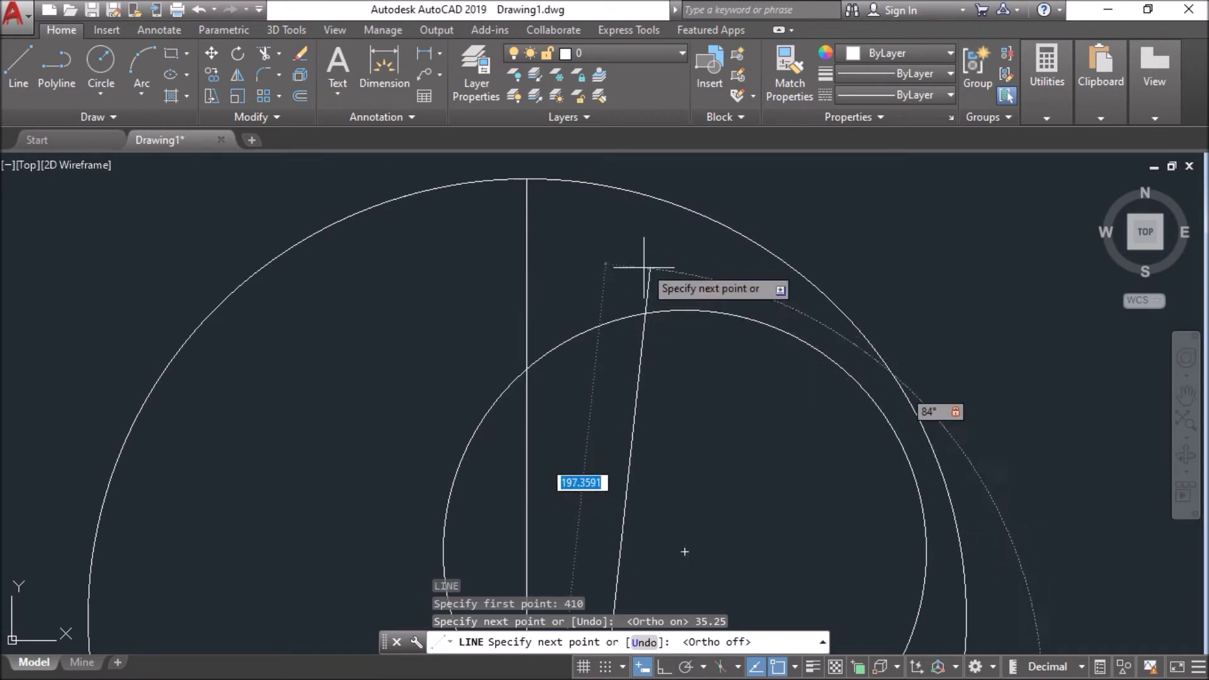
click(644, 251)
key(Return)
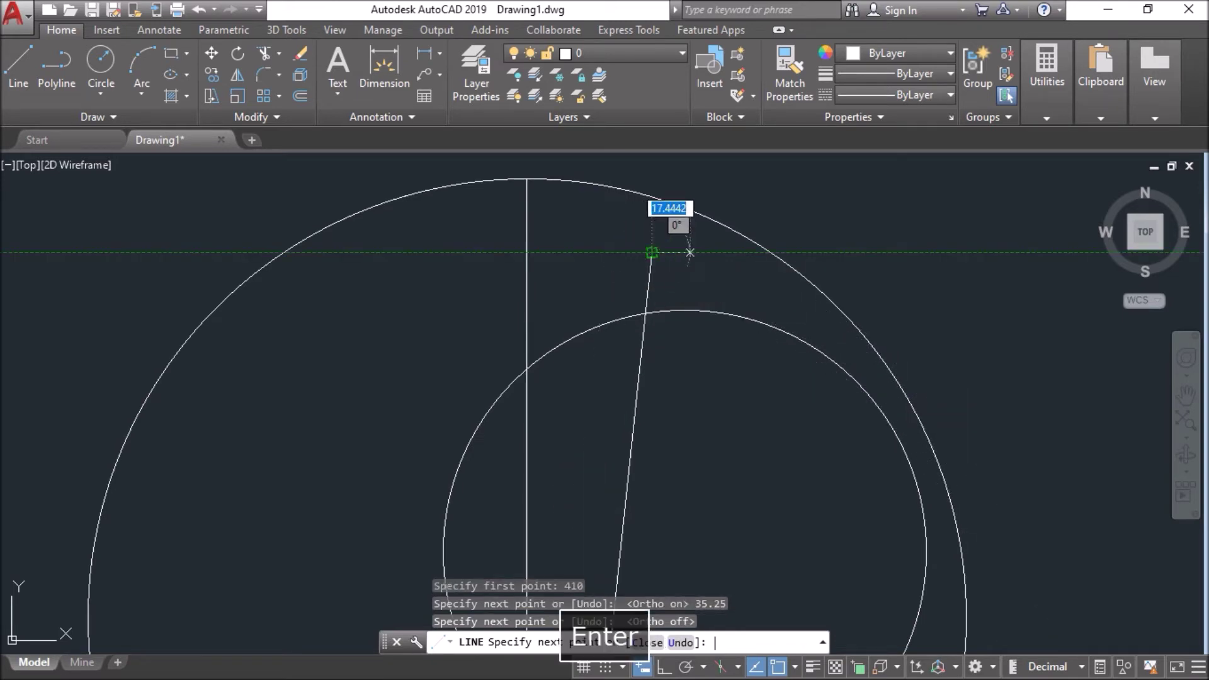
Step: Starting 170 units right of the centreline's upper end, draw a vertical line down past the large circle's lower-right arc with Ortho on
scroll(691, 250, down, 3)
middle_drag(616, 386, 619, 271)
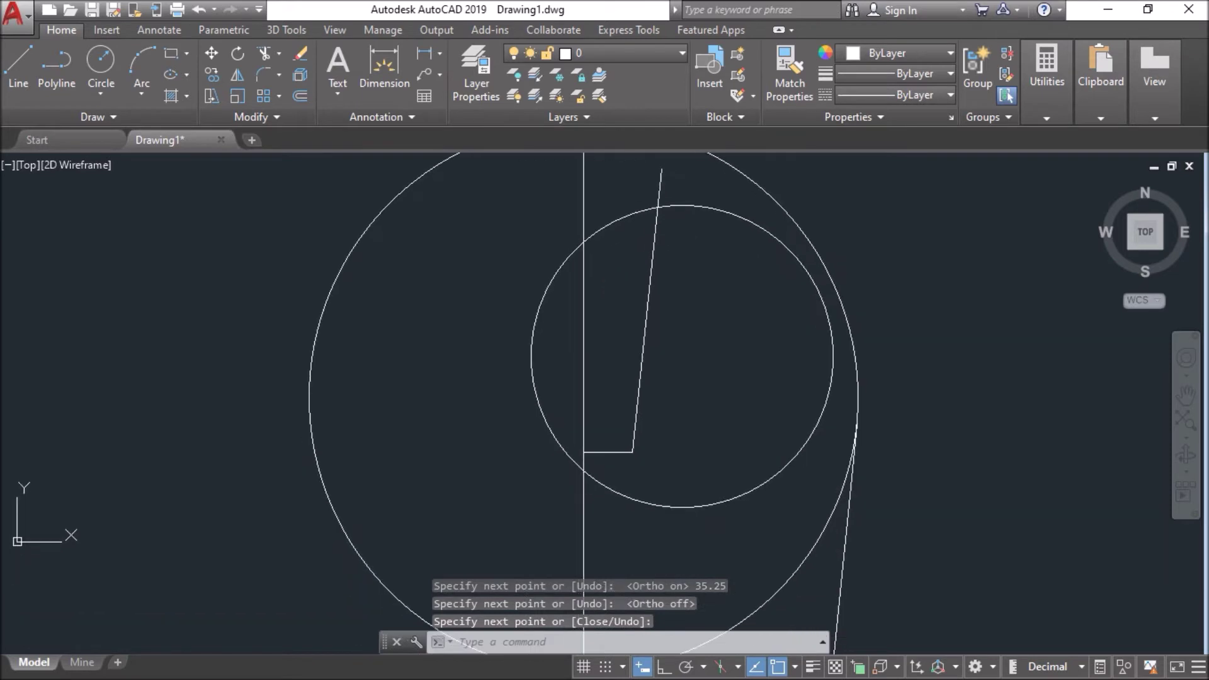
scroll(626, 302, down, 1)
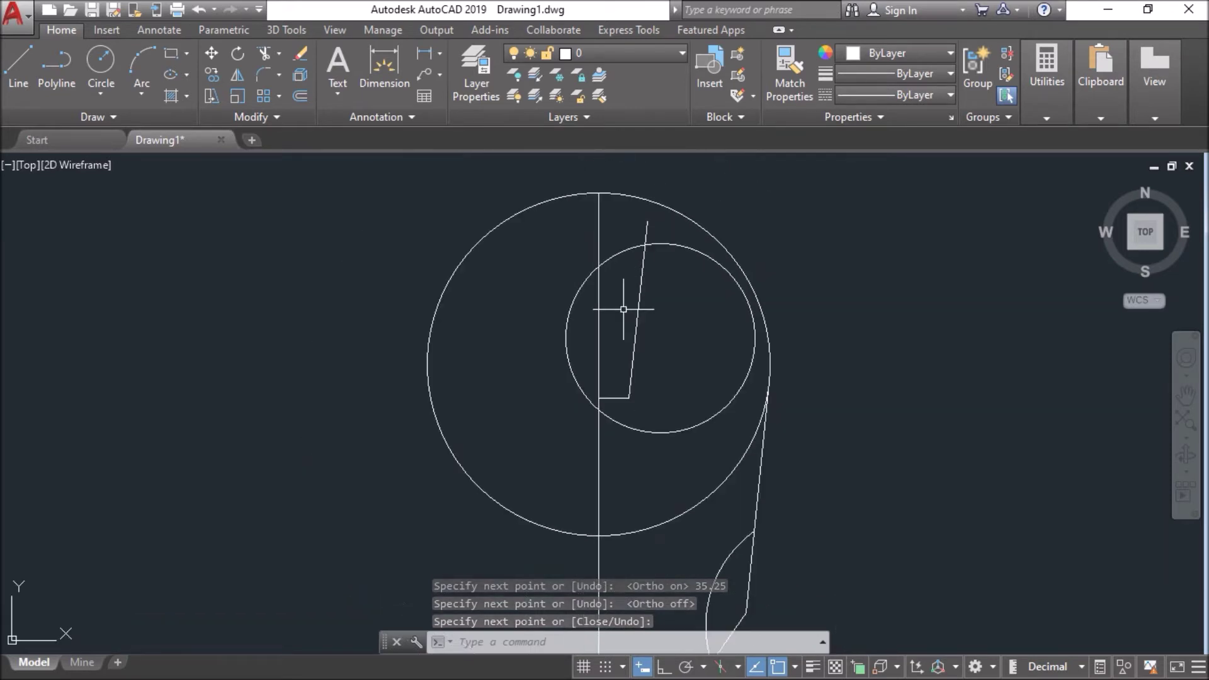
scroll(608, 340, down, 2)
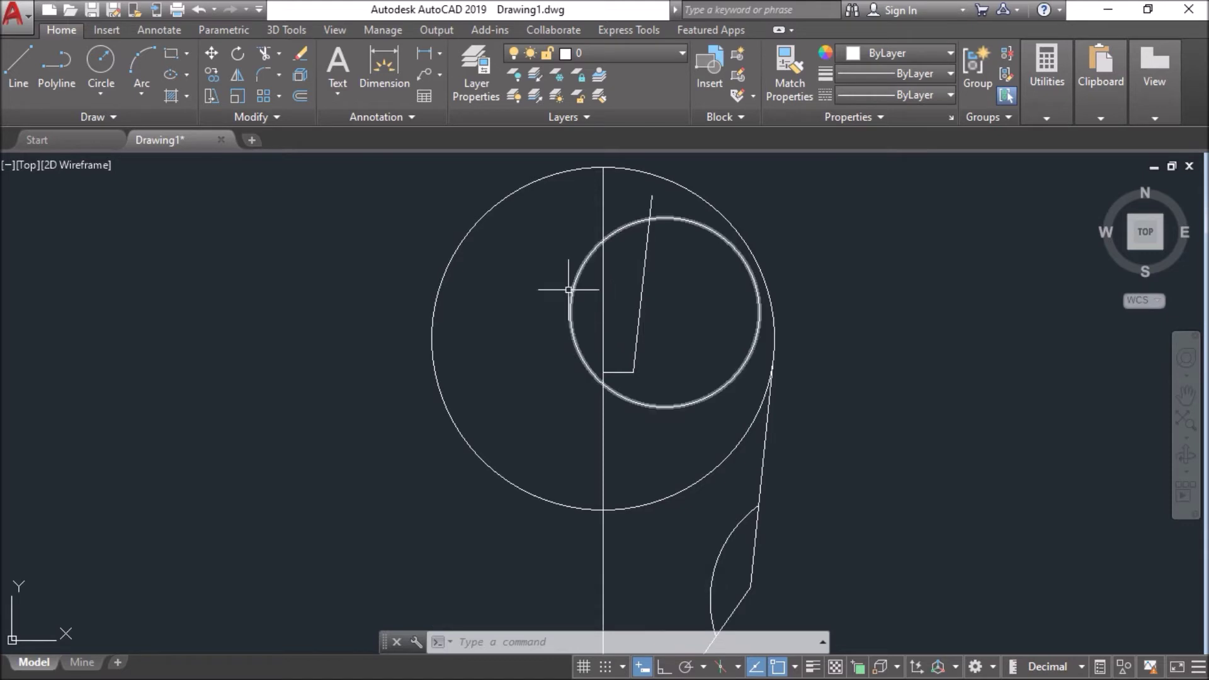
text(l)
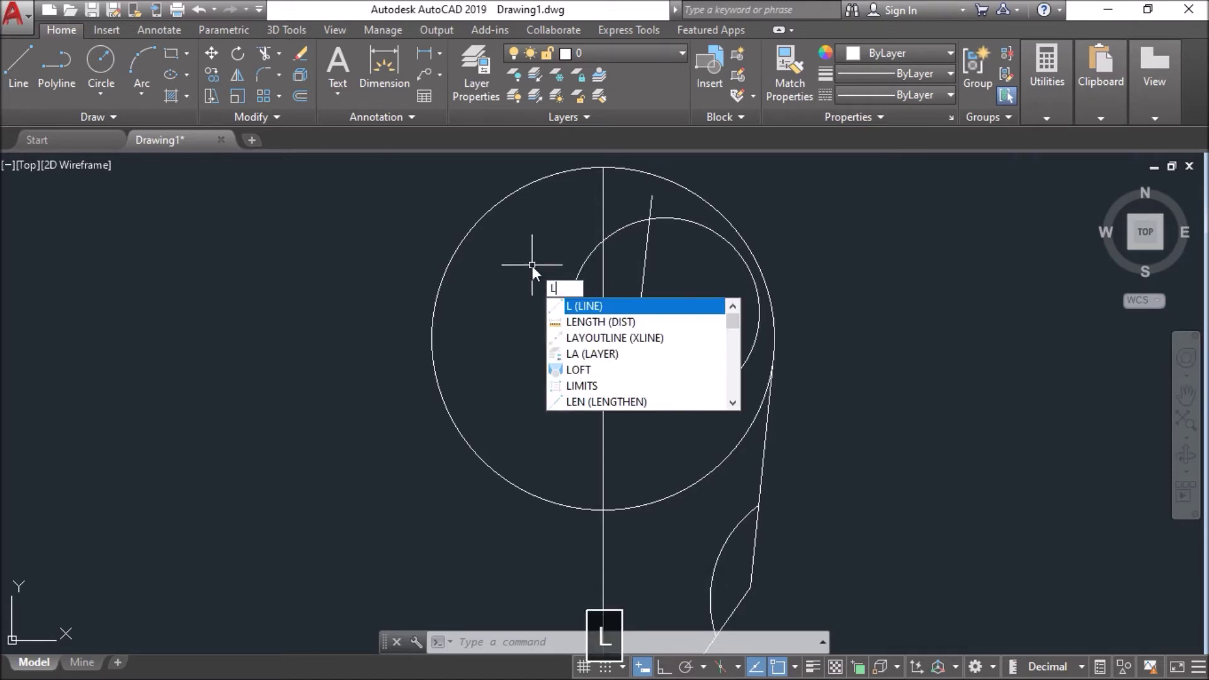
key(Return)
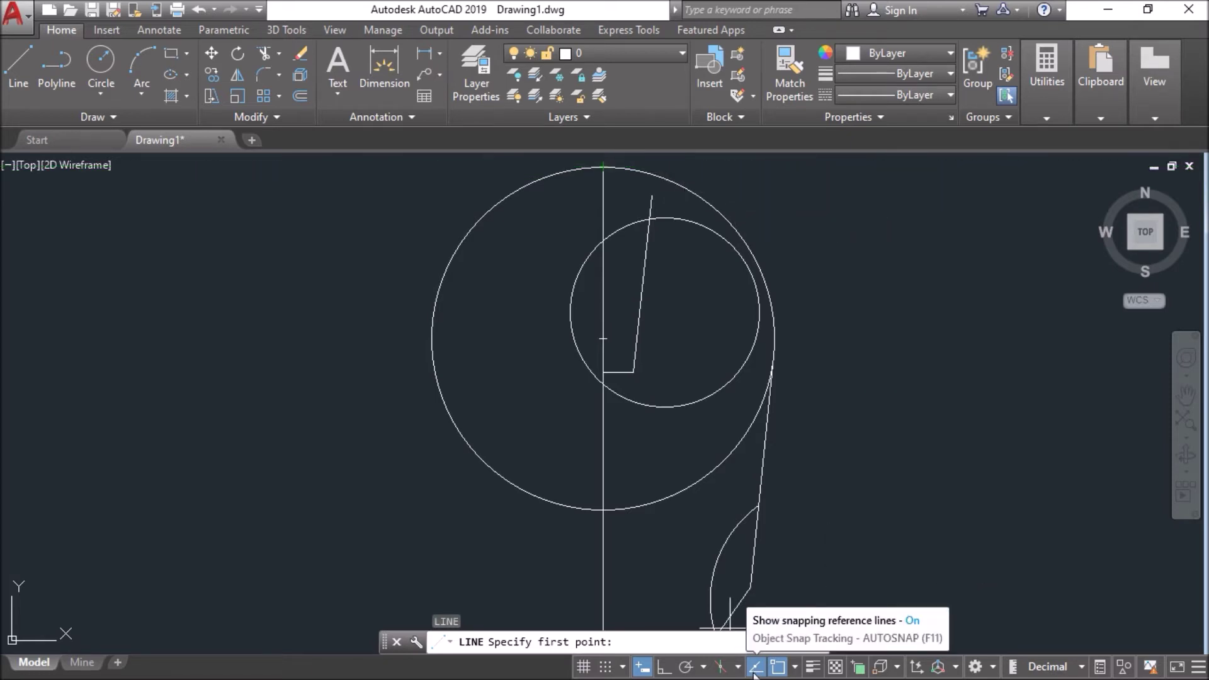
middle_drag(869, 302, 805, 405)
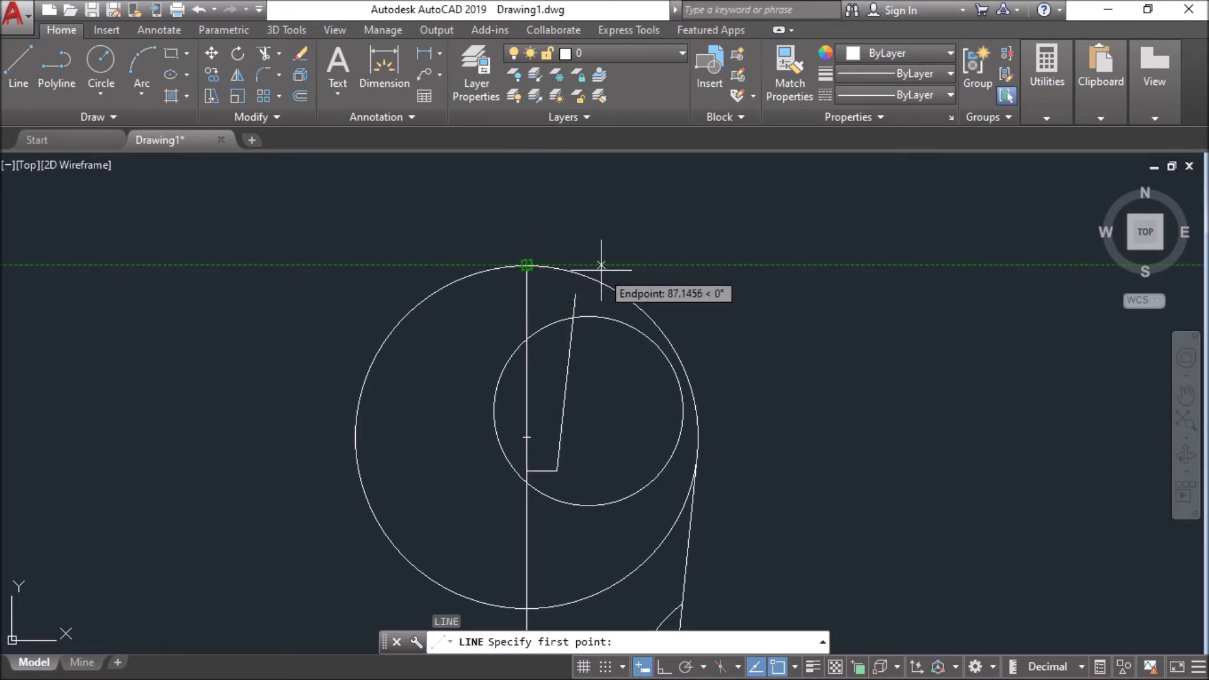
text(170)
key(Return)
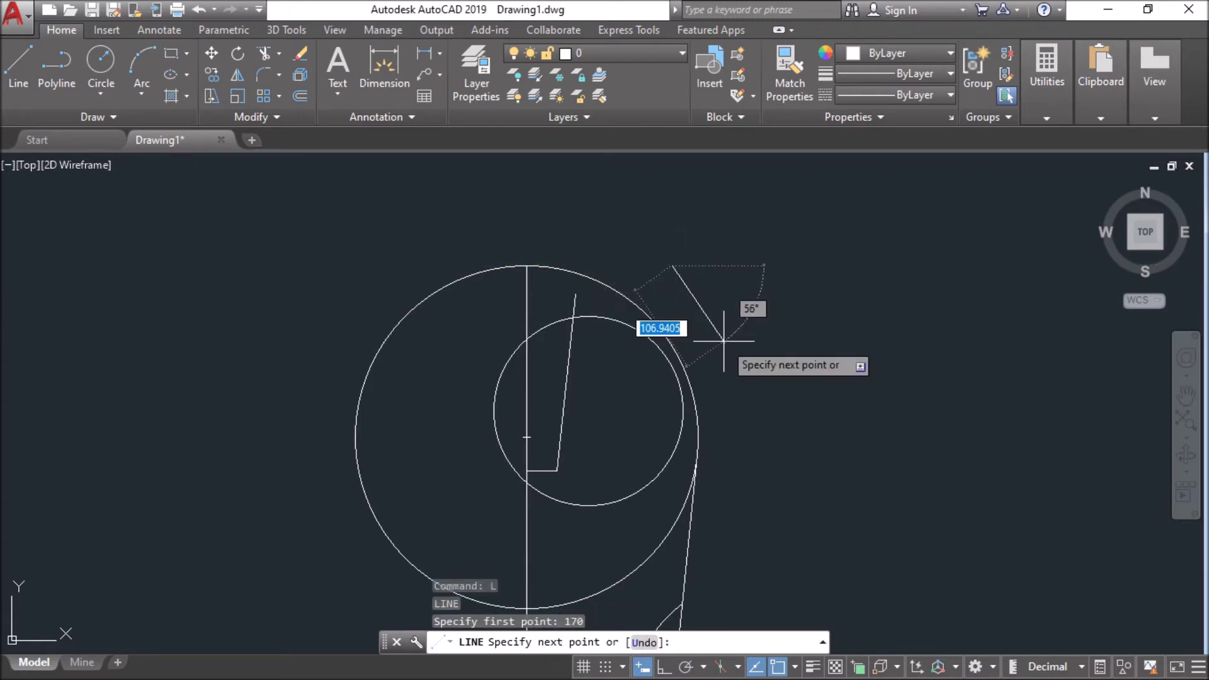
key(F8)
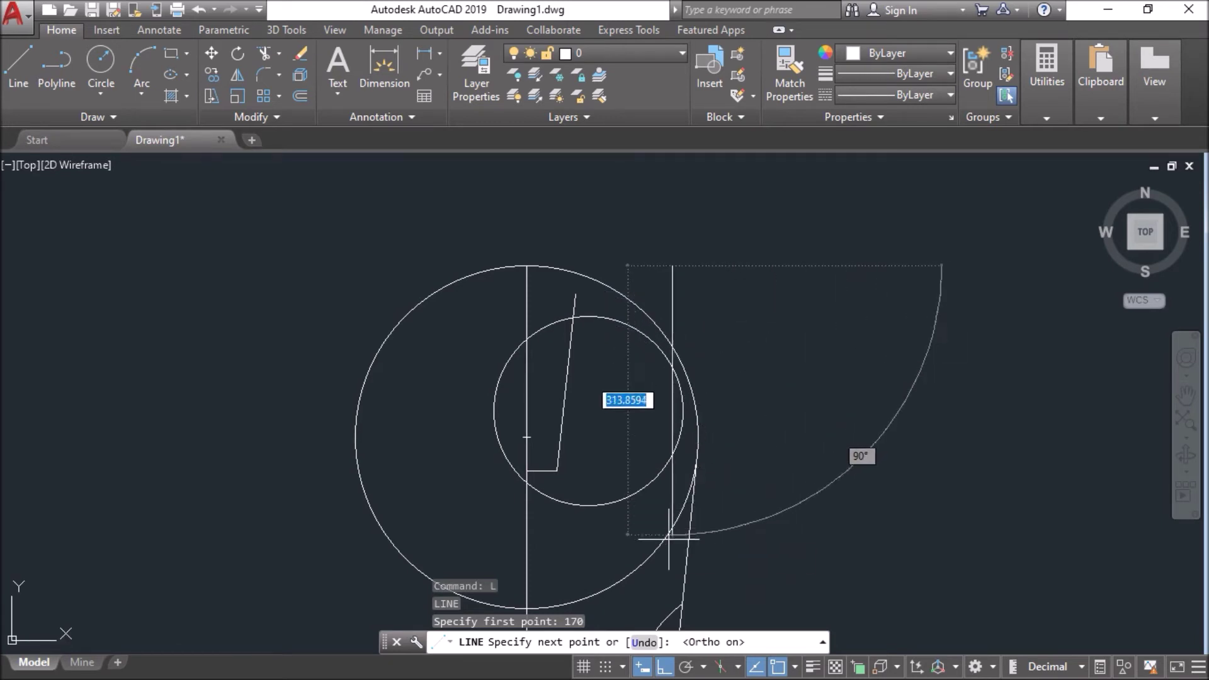
middle_drag(661, 561, 703, 391)
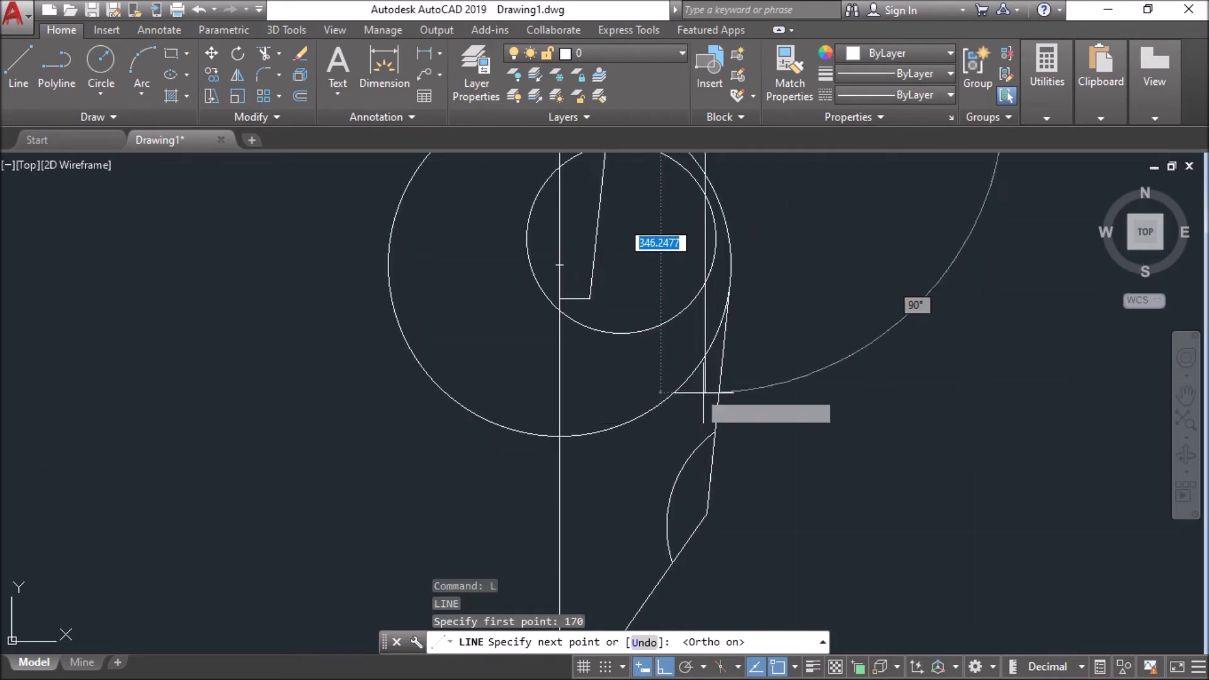
click(679, 416)
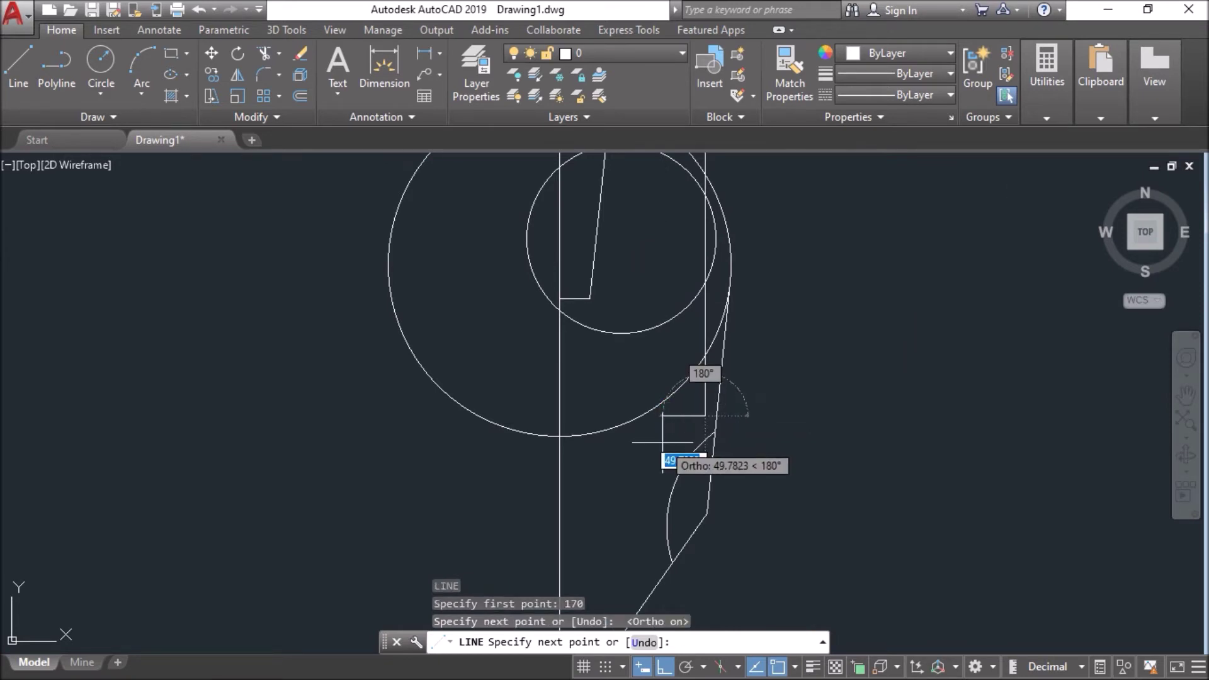
key(Return)
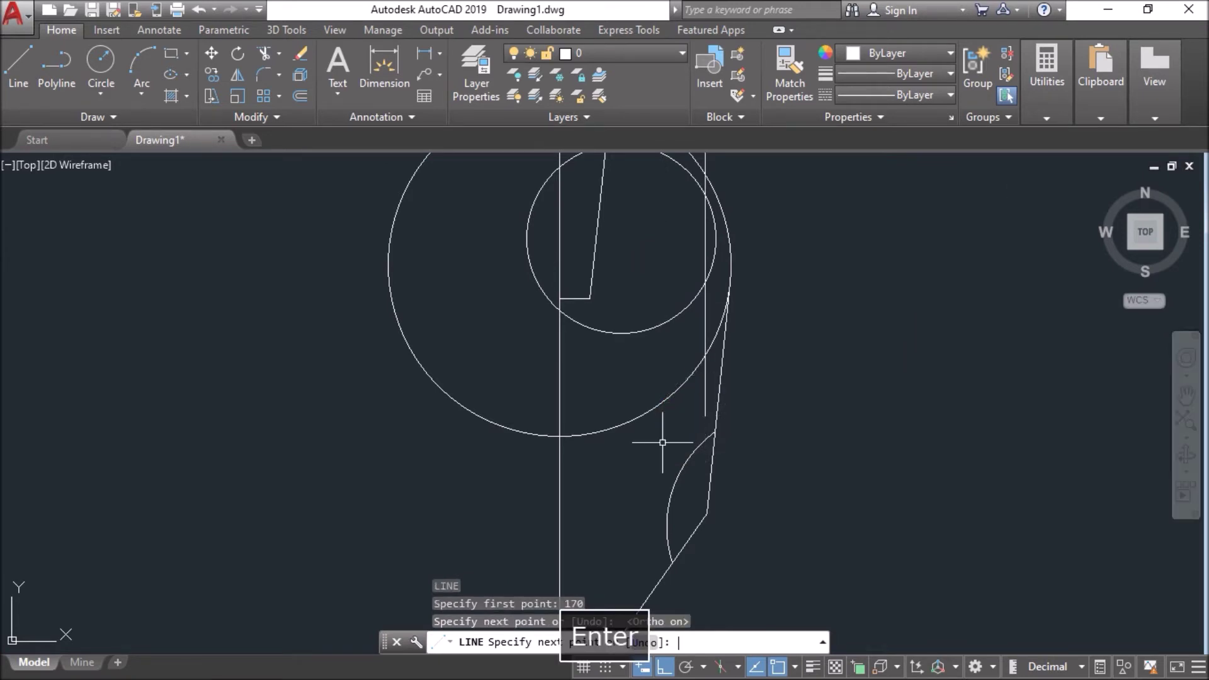
Step: Draw a horizontal line level with the centreline's lower end, starting just beyond the short base line and running right
scroll(864, 400, down, 2)
middle_drag(916, 383, 902, 355)
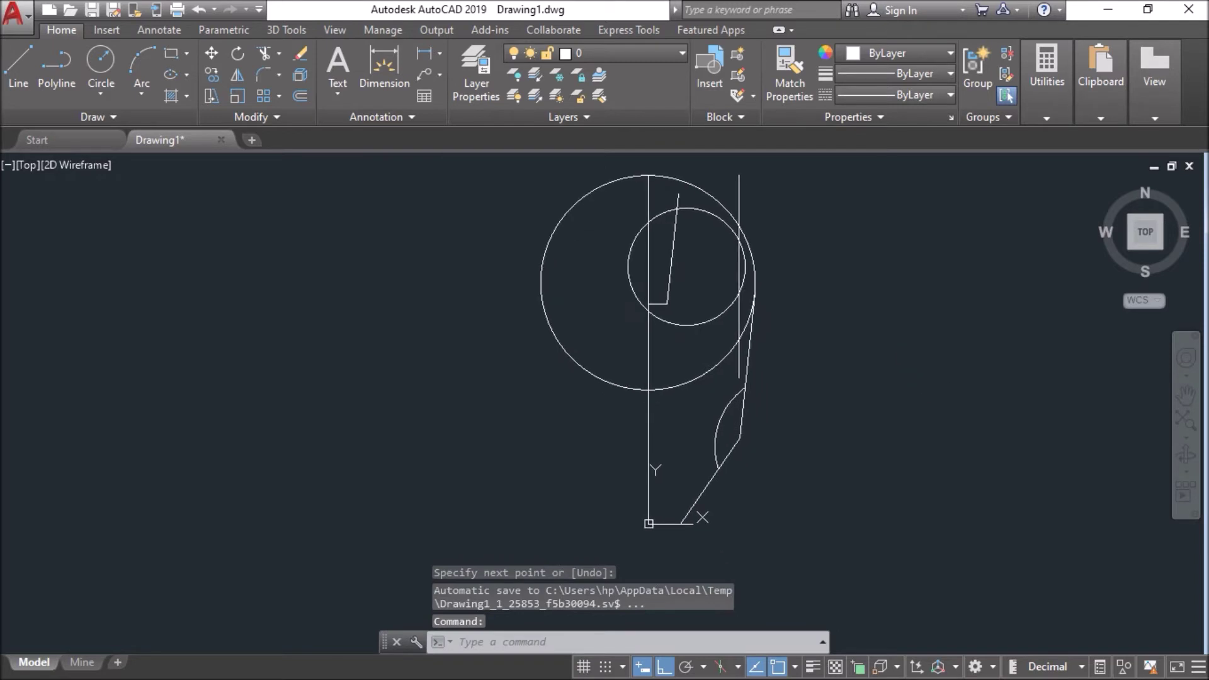
text(l)
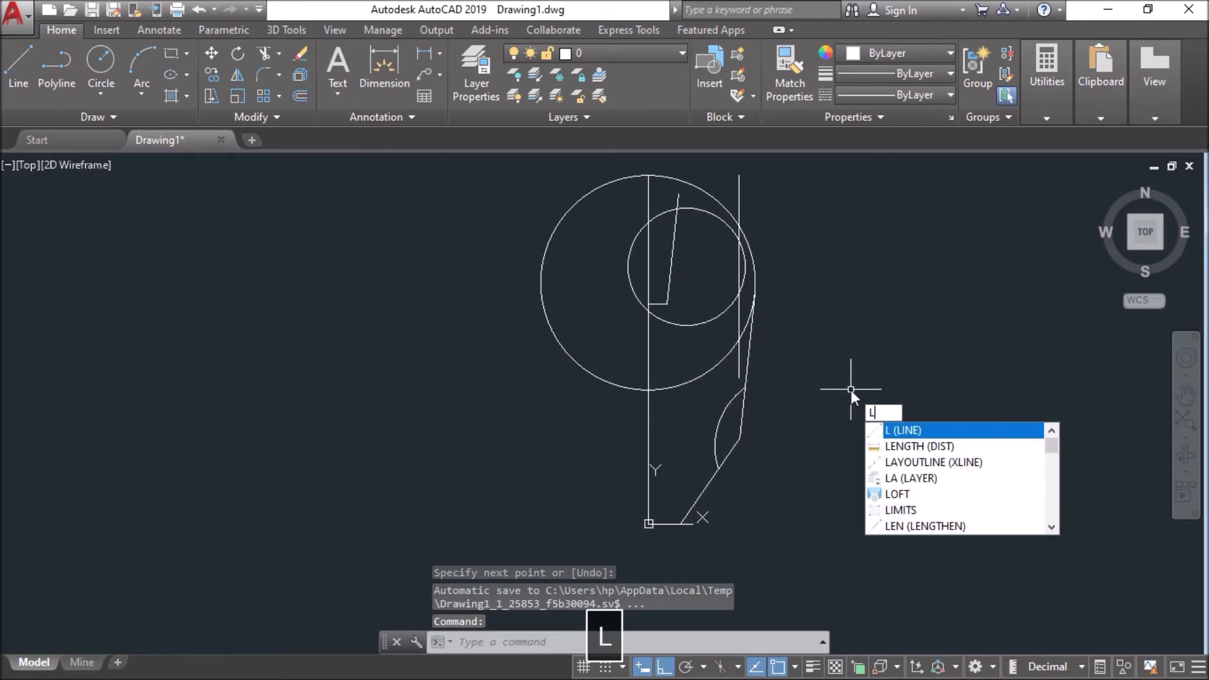
key(Return)
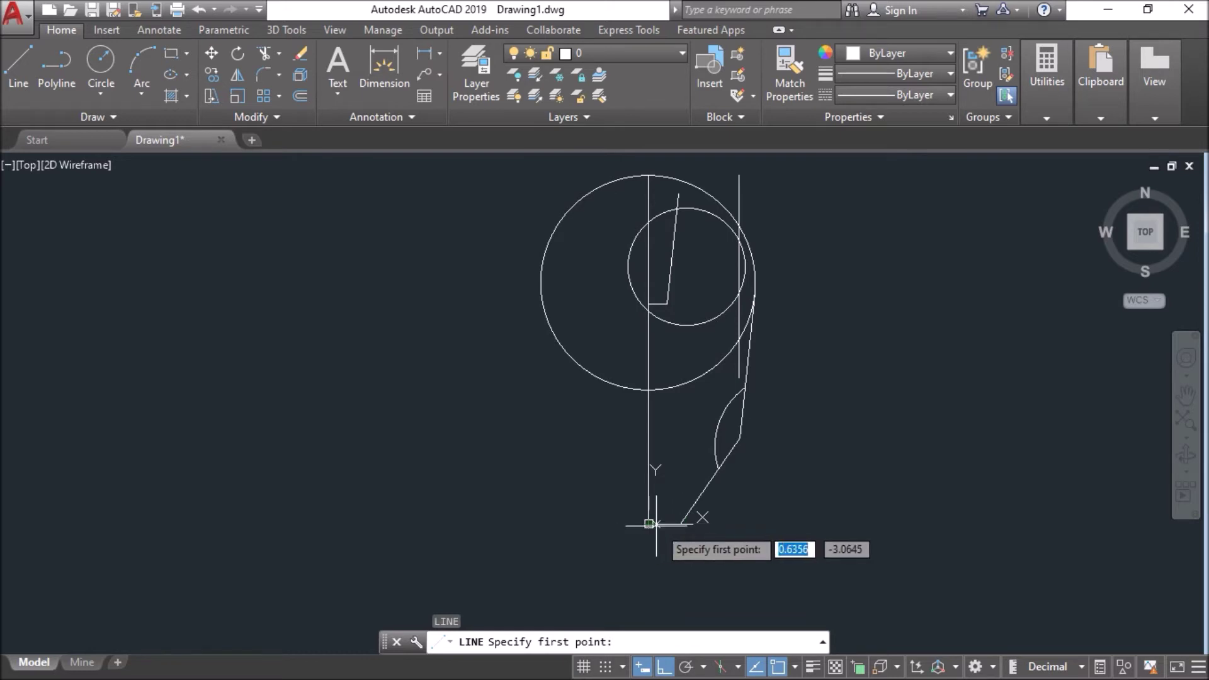
click(713, 523)
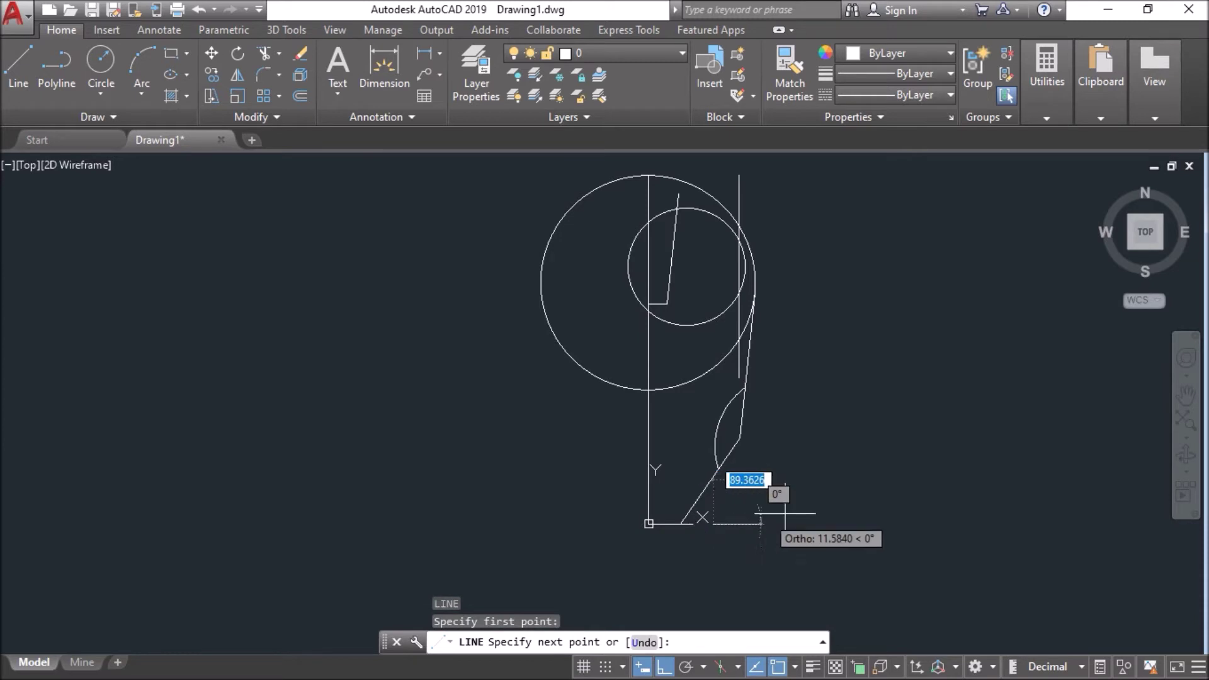
click(888, 515)
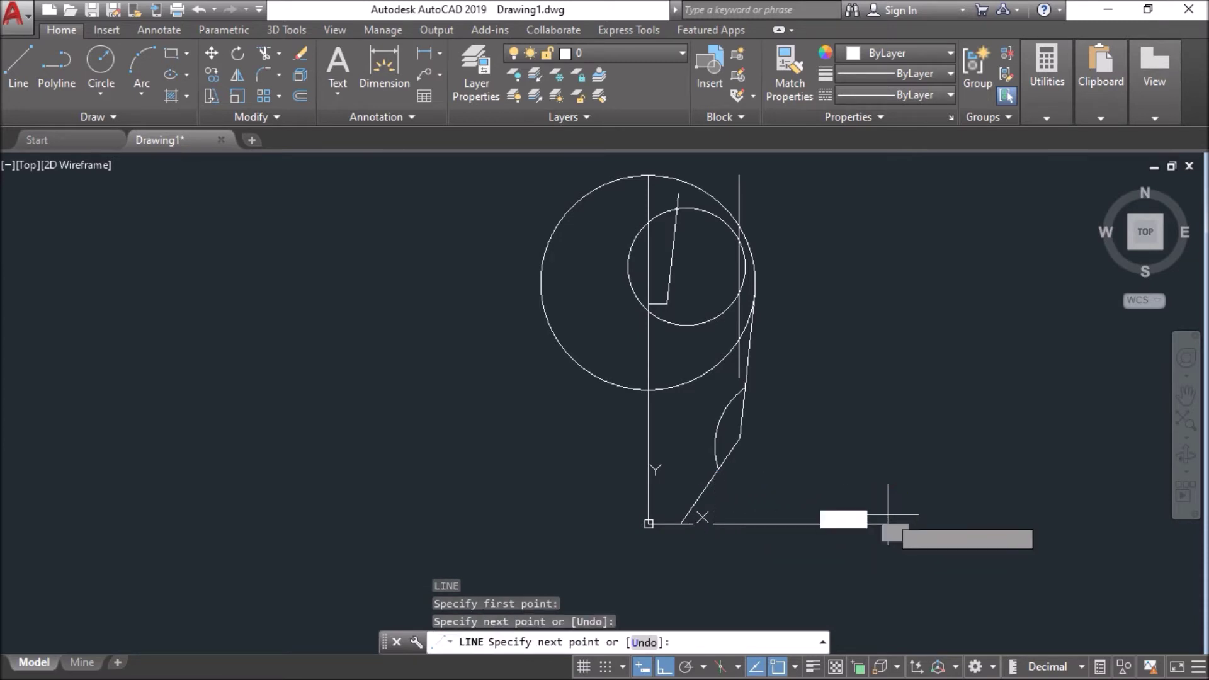
key(Return)
Step: Offset the separate horizontal base line upward by 345 units
scroll(829, 543, up, 4)
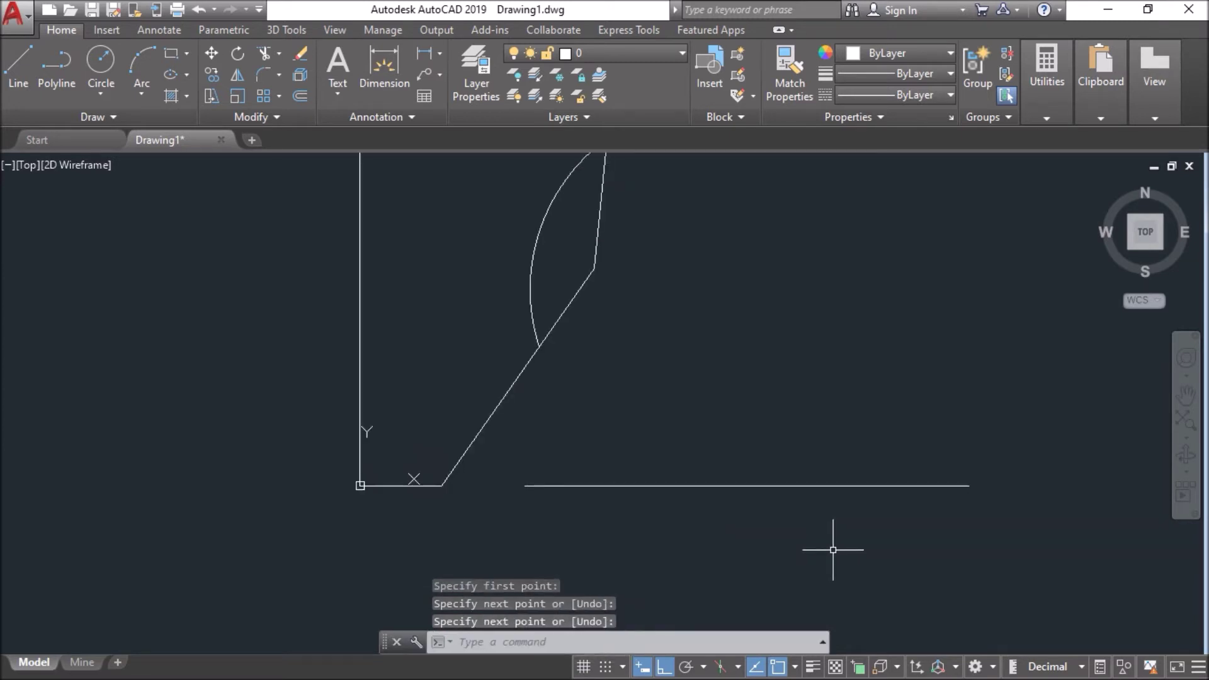
scroll(837, 548, down, 4)
text(o)
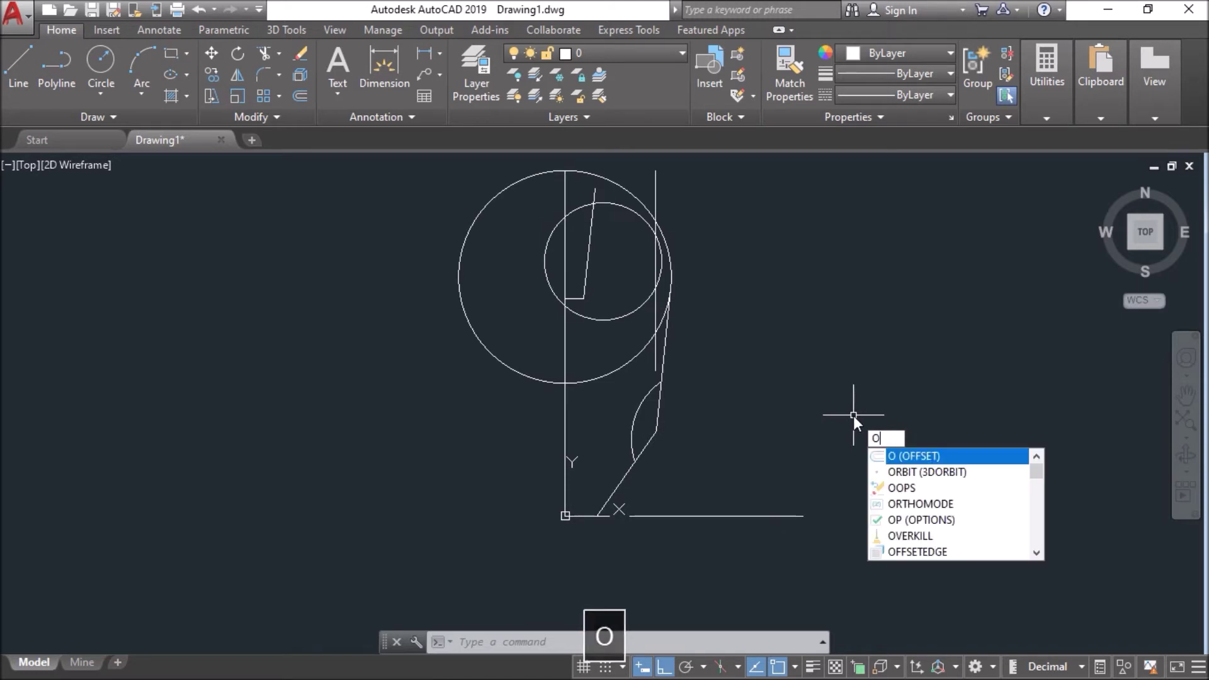
key(space)
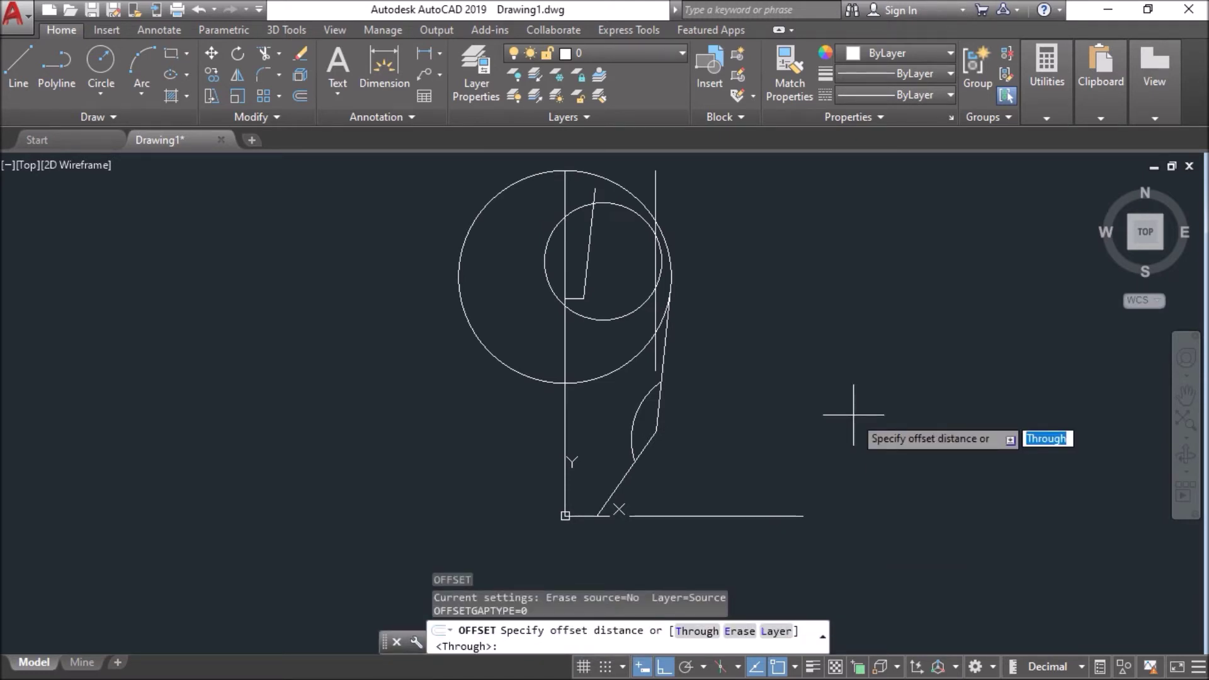
text(345)
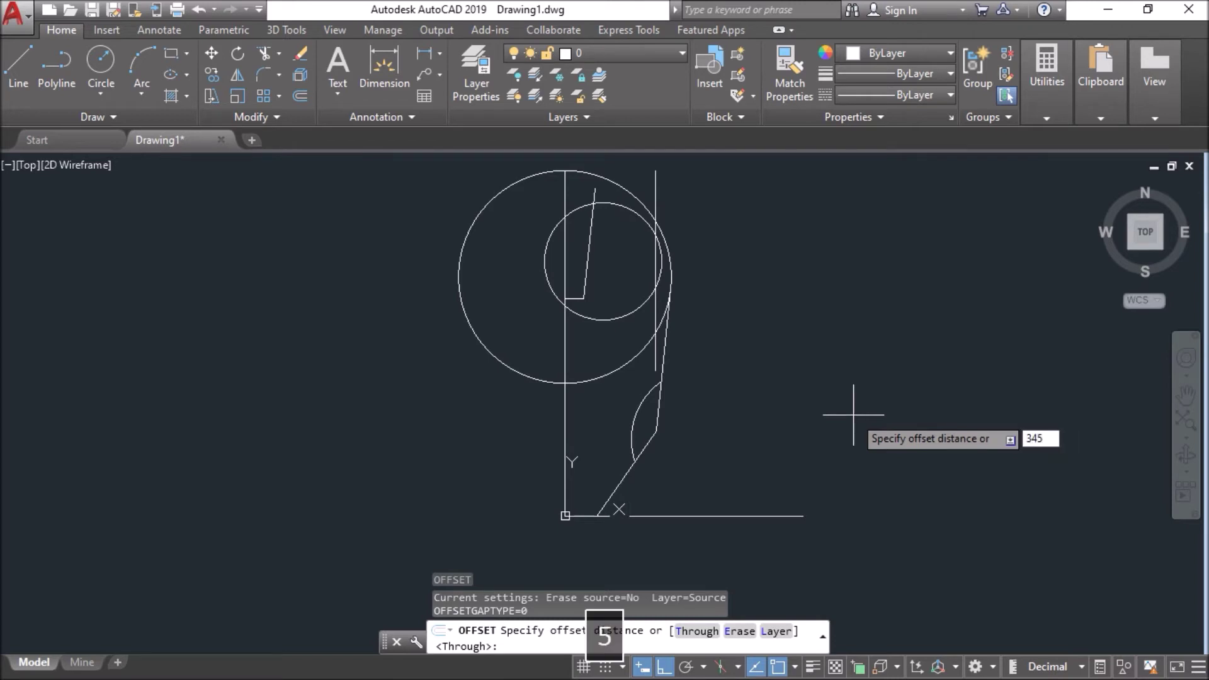
key(Return)
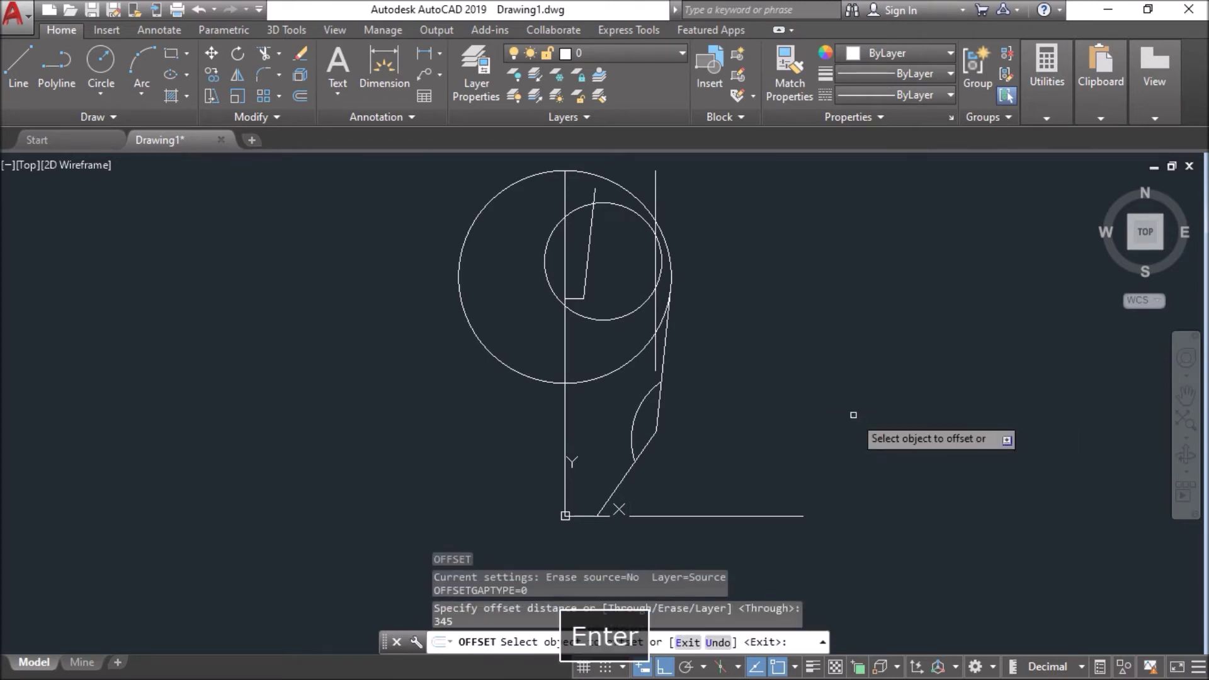
click(741, 517)
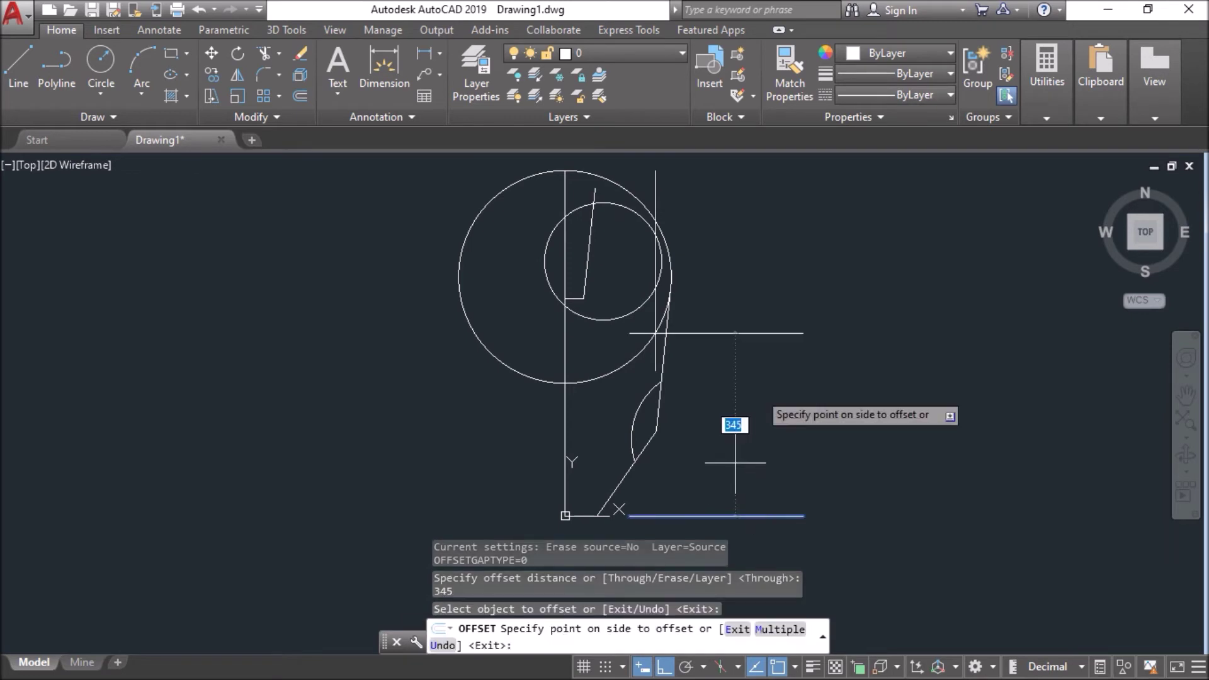
click(762, 273)
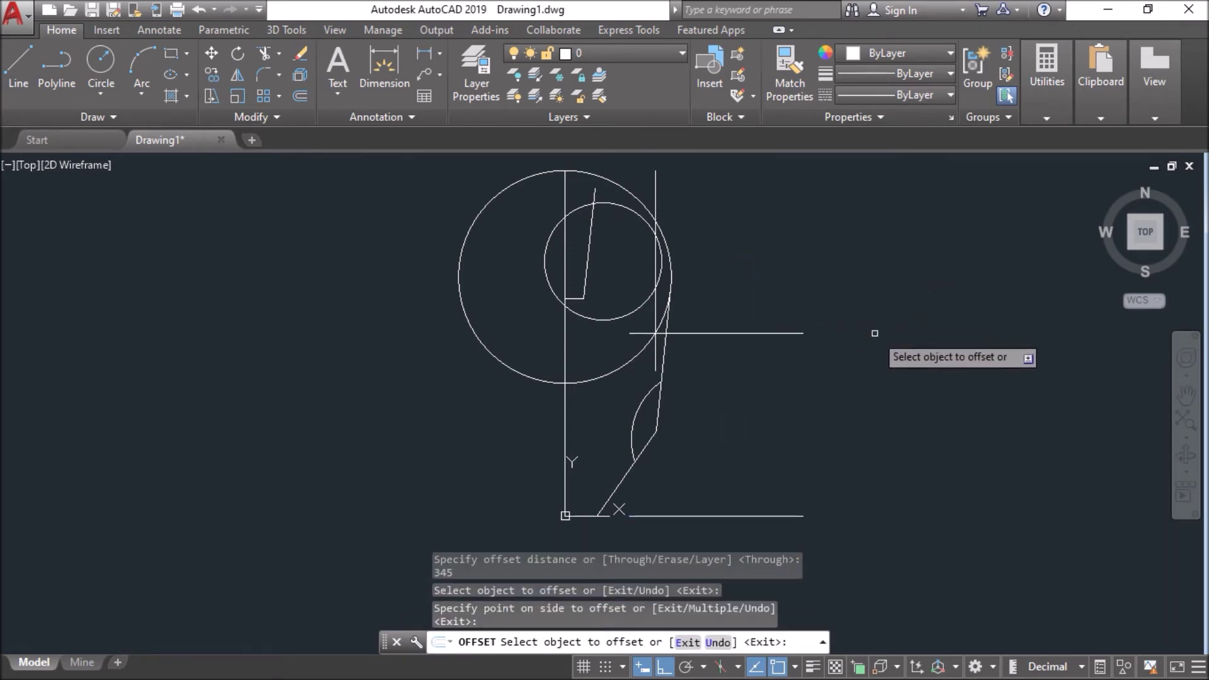
key(Escape)
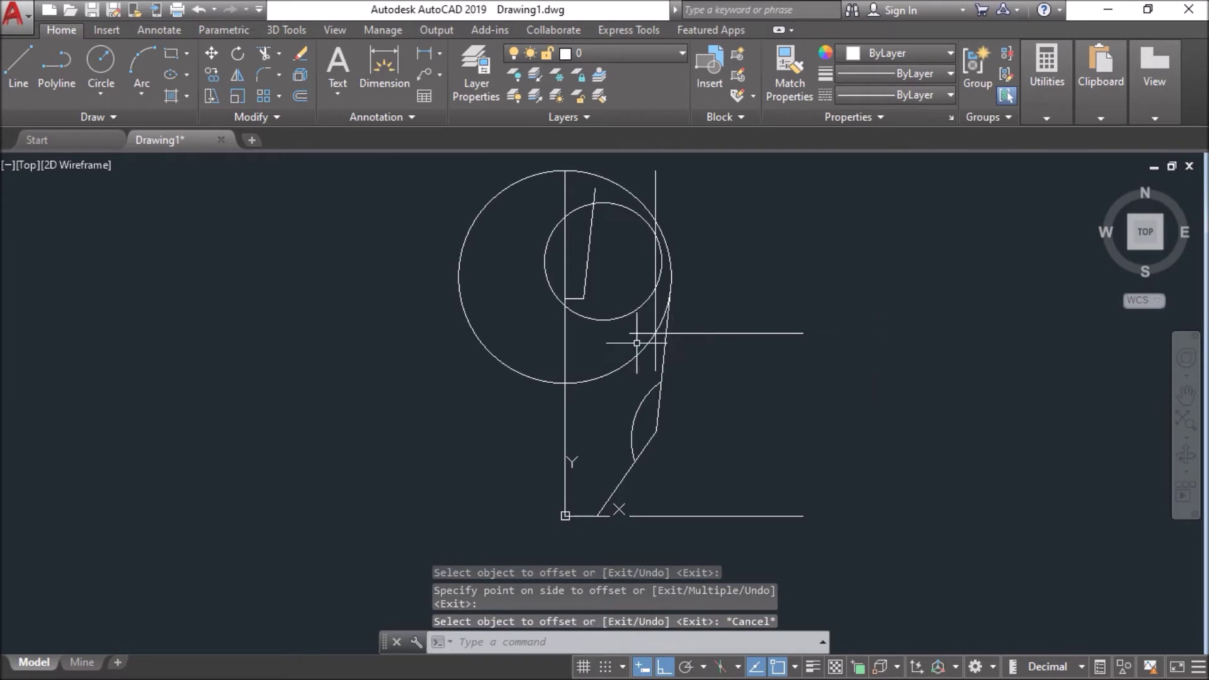
Step: Trim the large circle's lower-right arc between the vertical centreline and the slanted tangent line
middle_drag(748, 397, 678, 411)
text(ts or)
key(space)
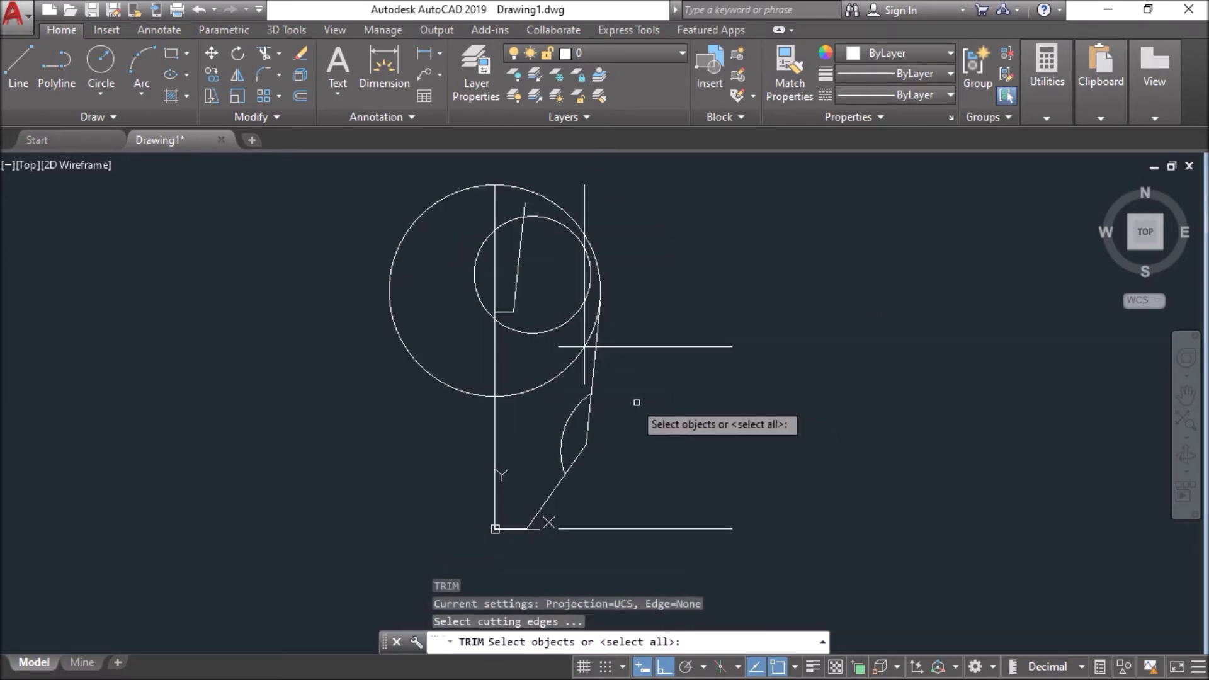
click(592, 367)
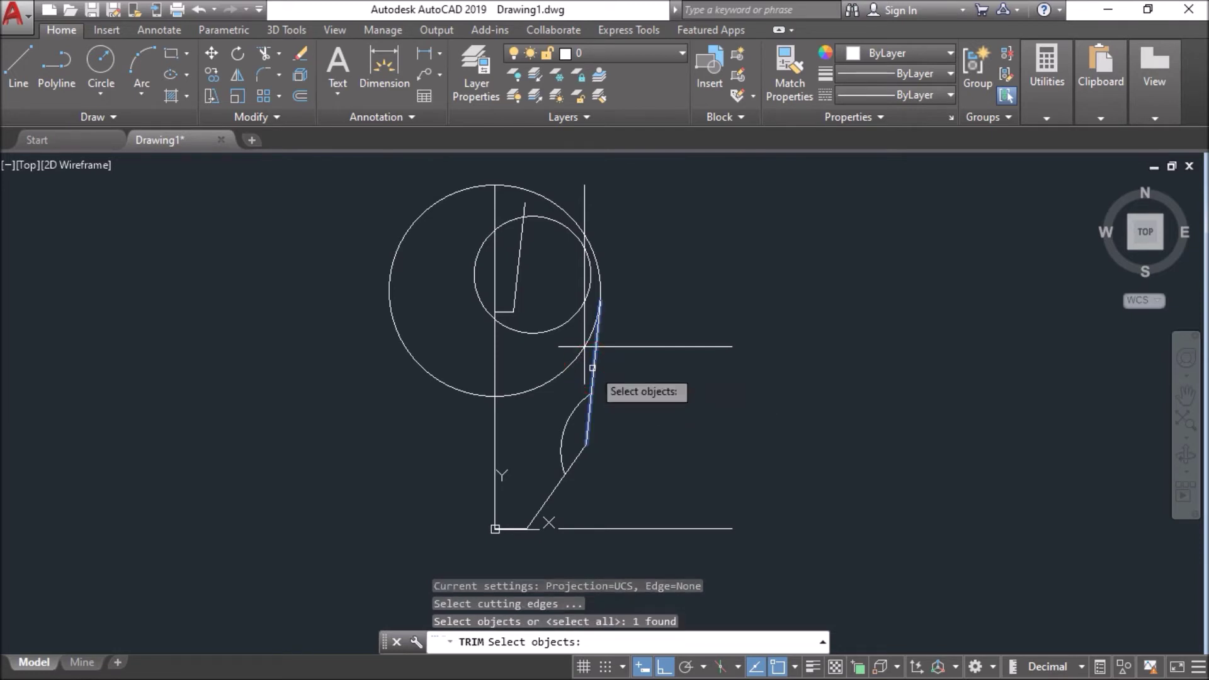
click(496, 357)
key(space)
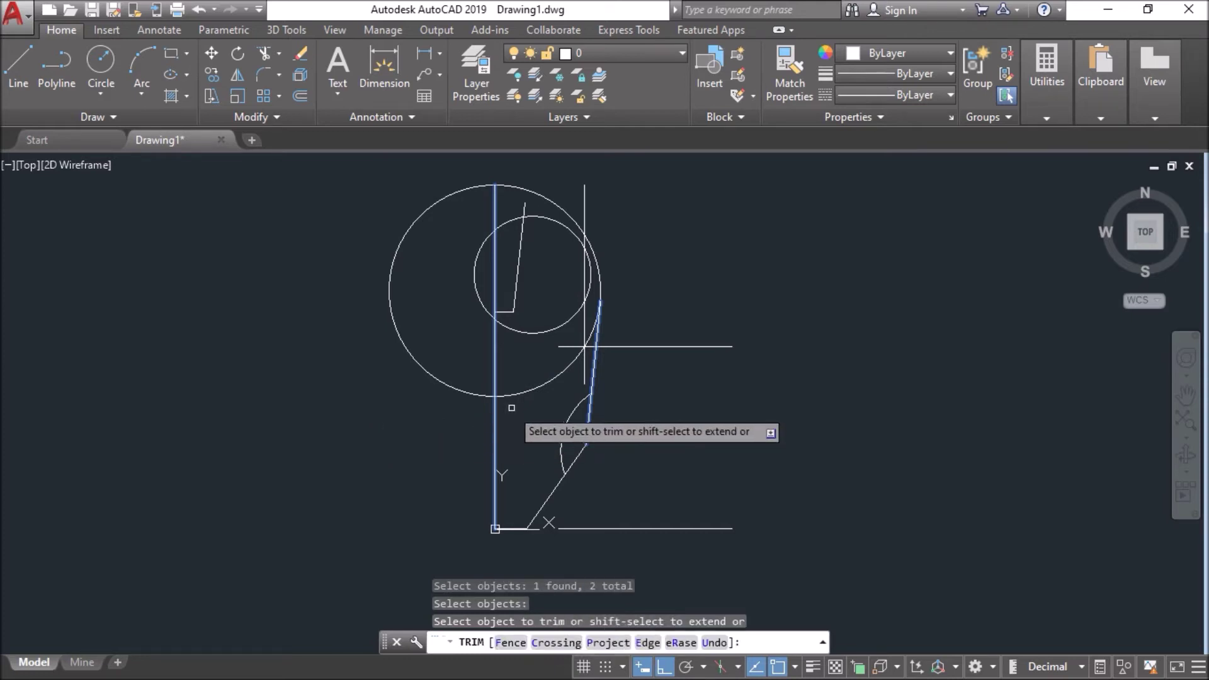
click(509, 396)
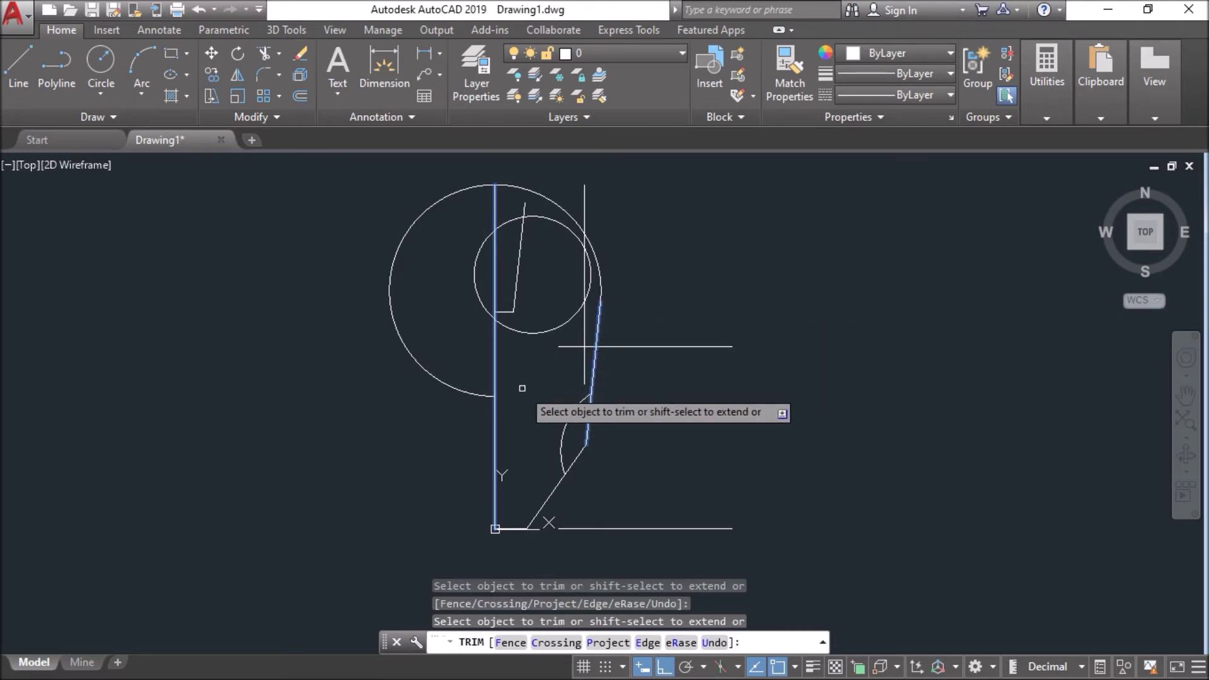
key(Escape)
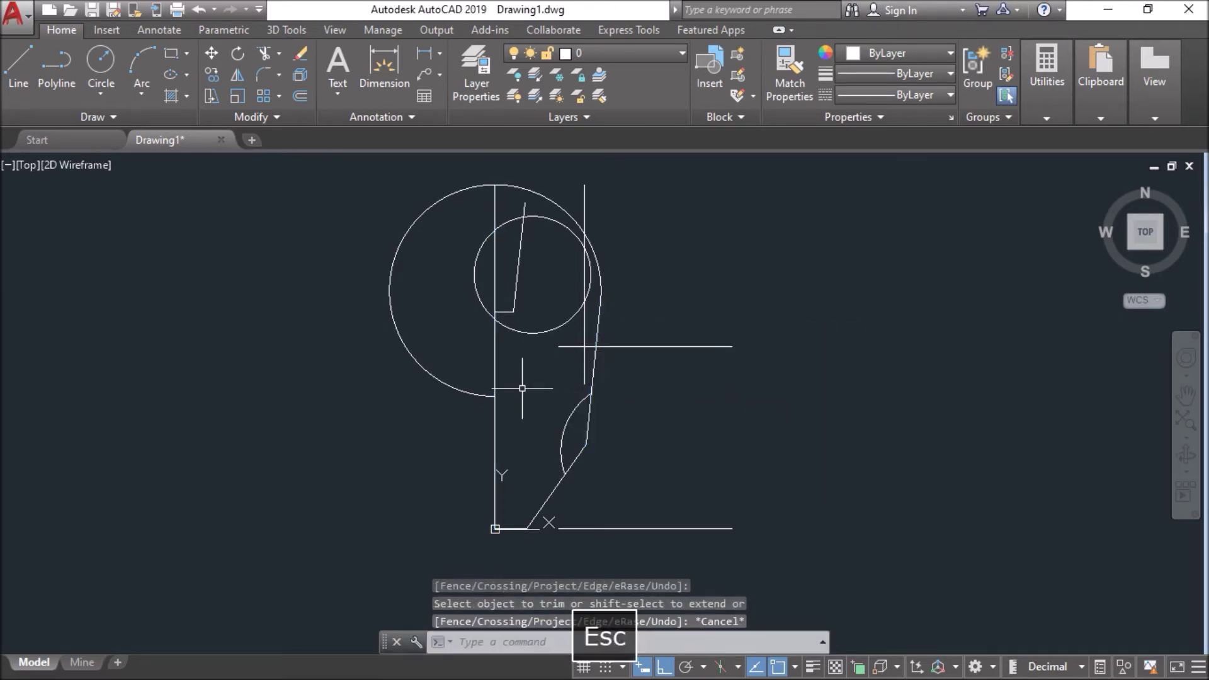
Step: Trim the right vertical line below the offset horizontal line, and the horizontal's portions left of the slanted tangent line
text(tr)
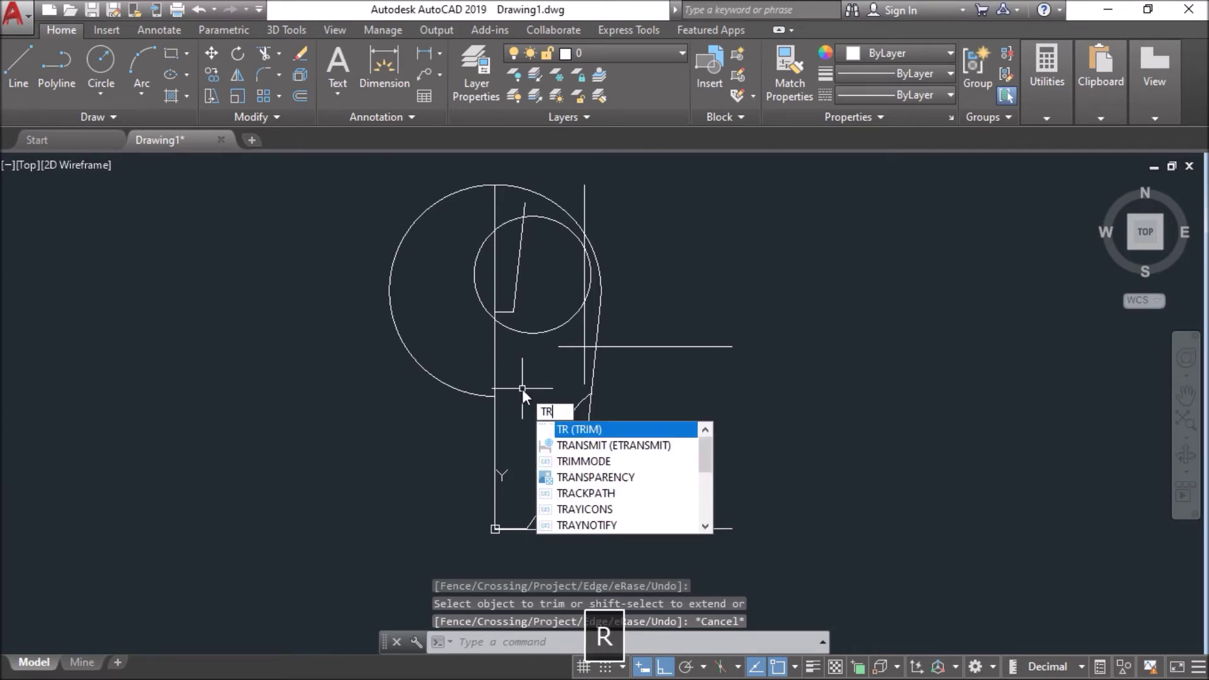
key(space)
key(space)
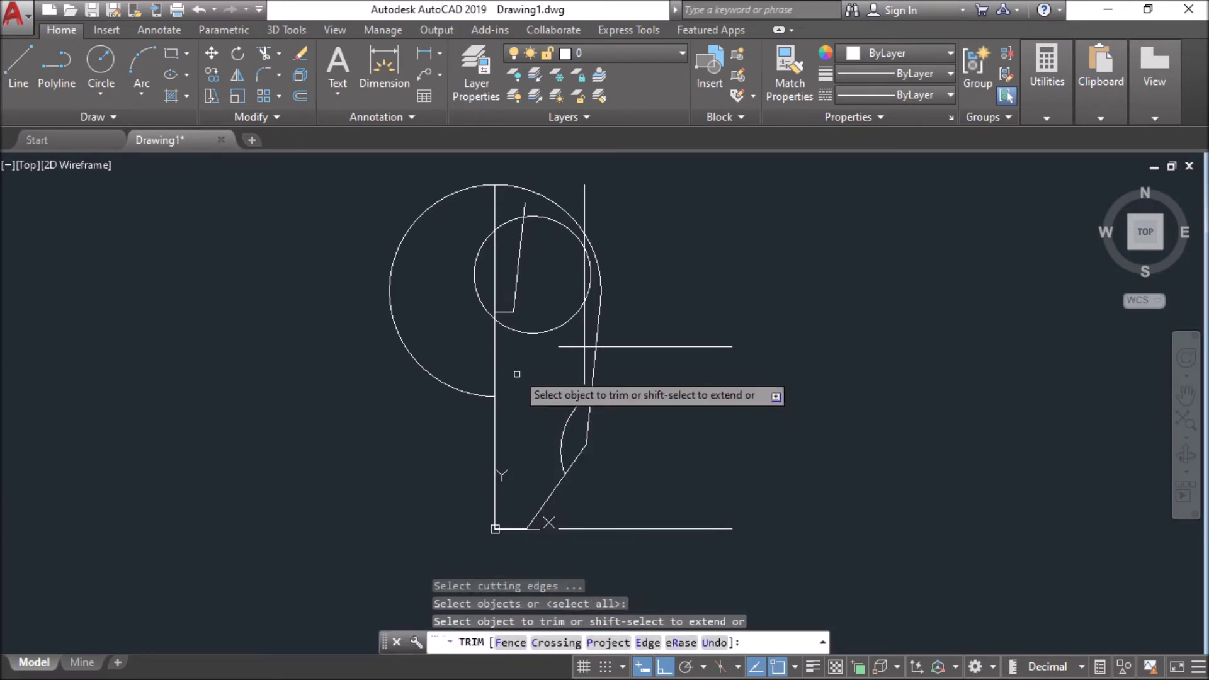
scroll(581, 352, up, 2)
click(587, 358)
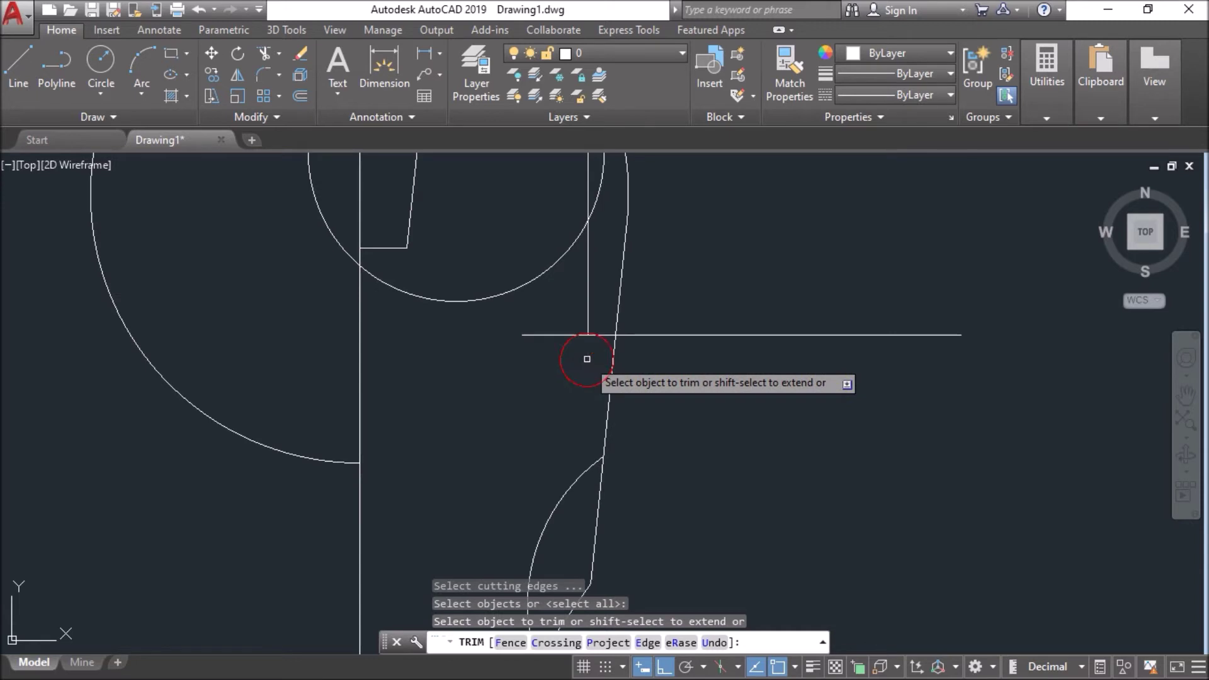
click(563, 335)
click(604, 335)
right_click(678, 381)
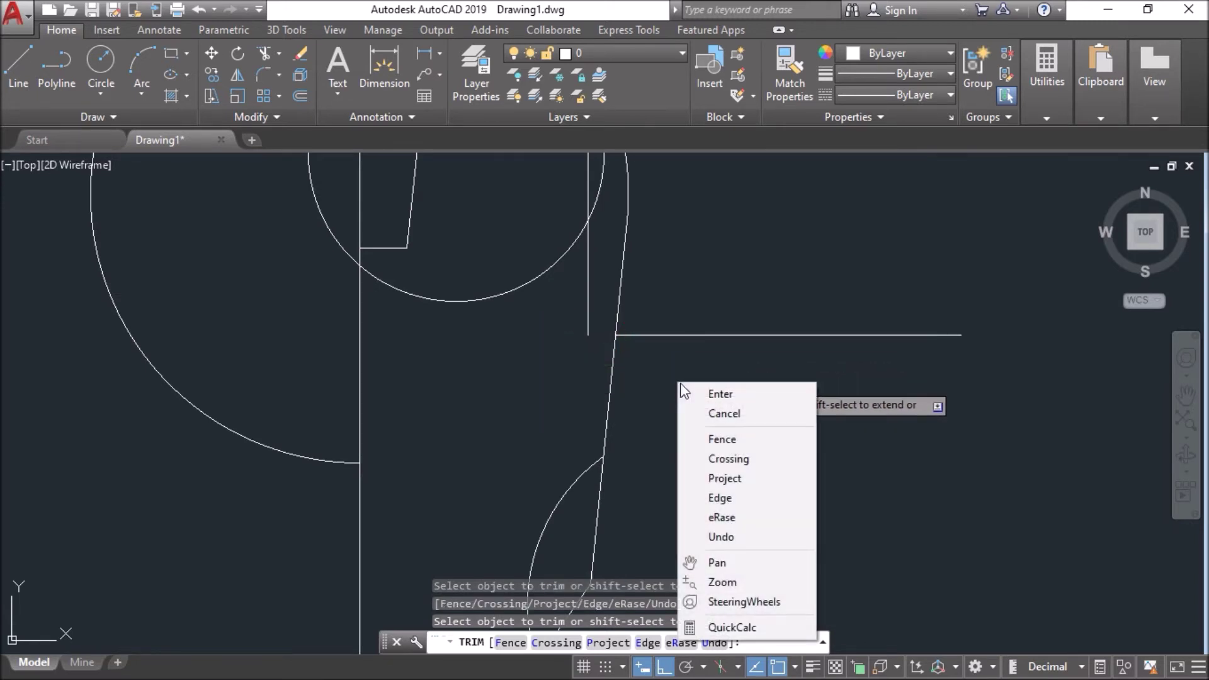
click(699, 389)
Step: Erase the remaining offset horizontal segment to the right of the slanted tangent line
click(690, 308)
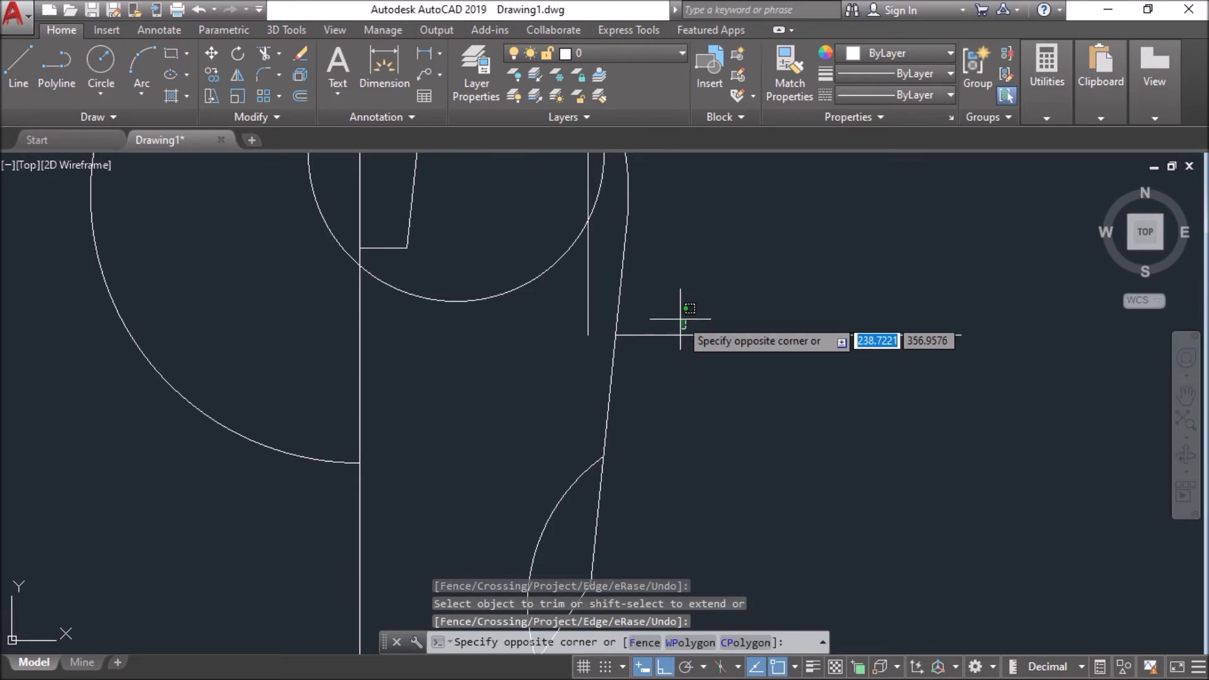
click(662, 345)
right_click(661, 348)
click(669, 358)
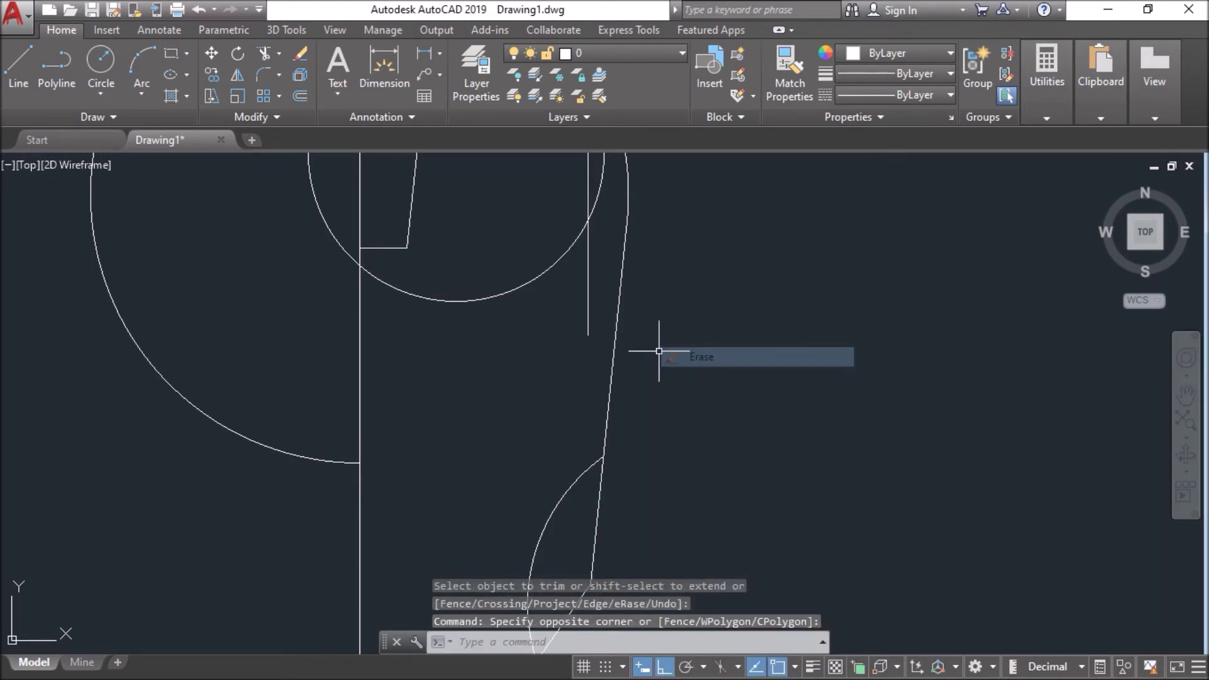
Step: Draw a line from the right vertical line's lower end, sloping down at 70° to the right, past the slanted tangent line
scroll(539, 386, down, 2)
text(l)
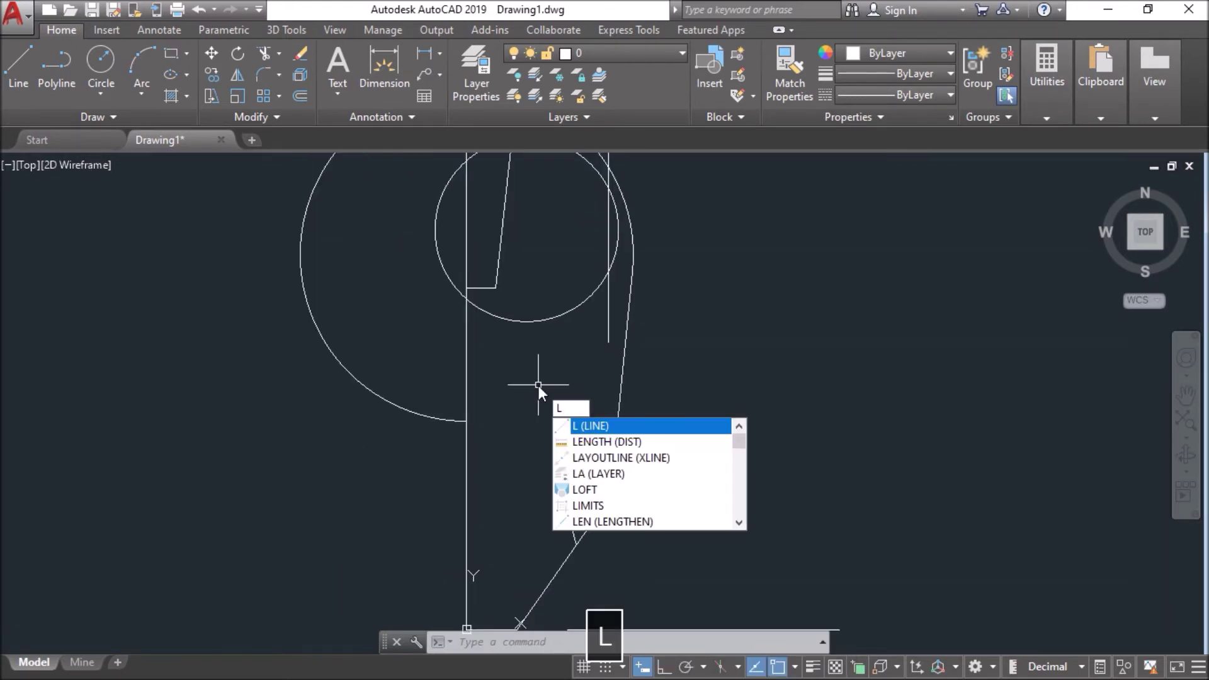
key(Return)
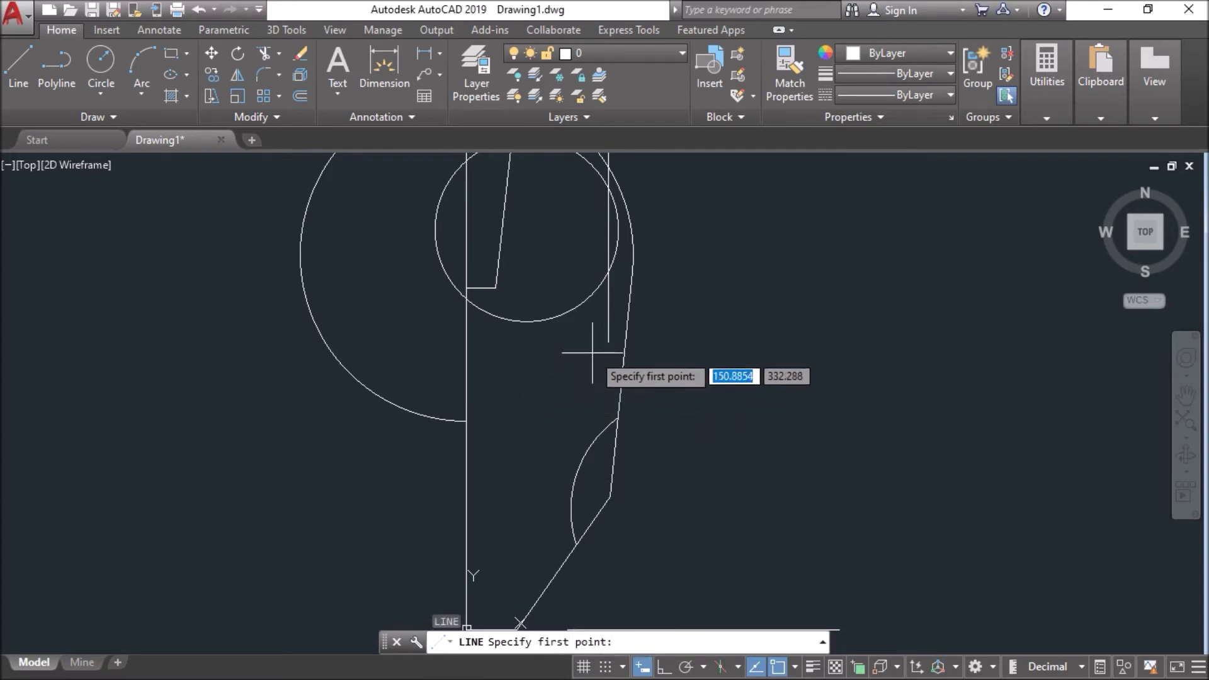
click(609, 343)
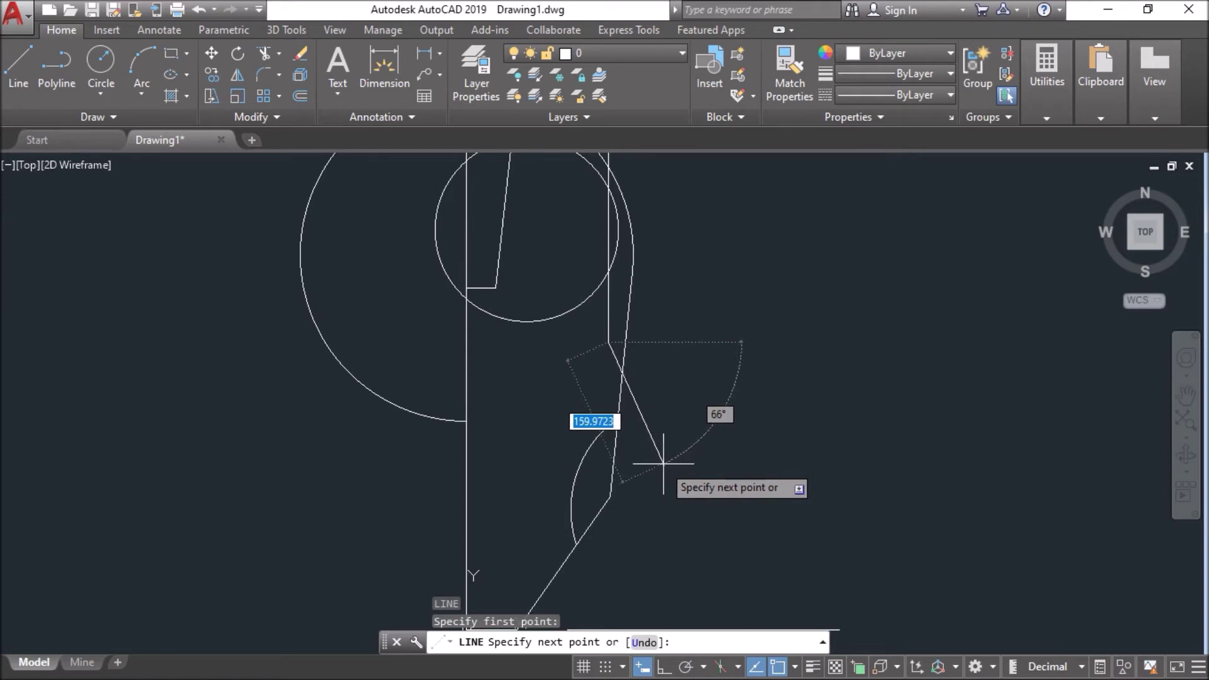
key(Tab)
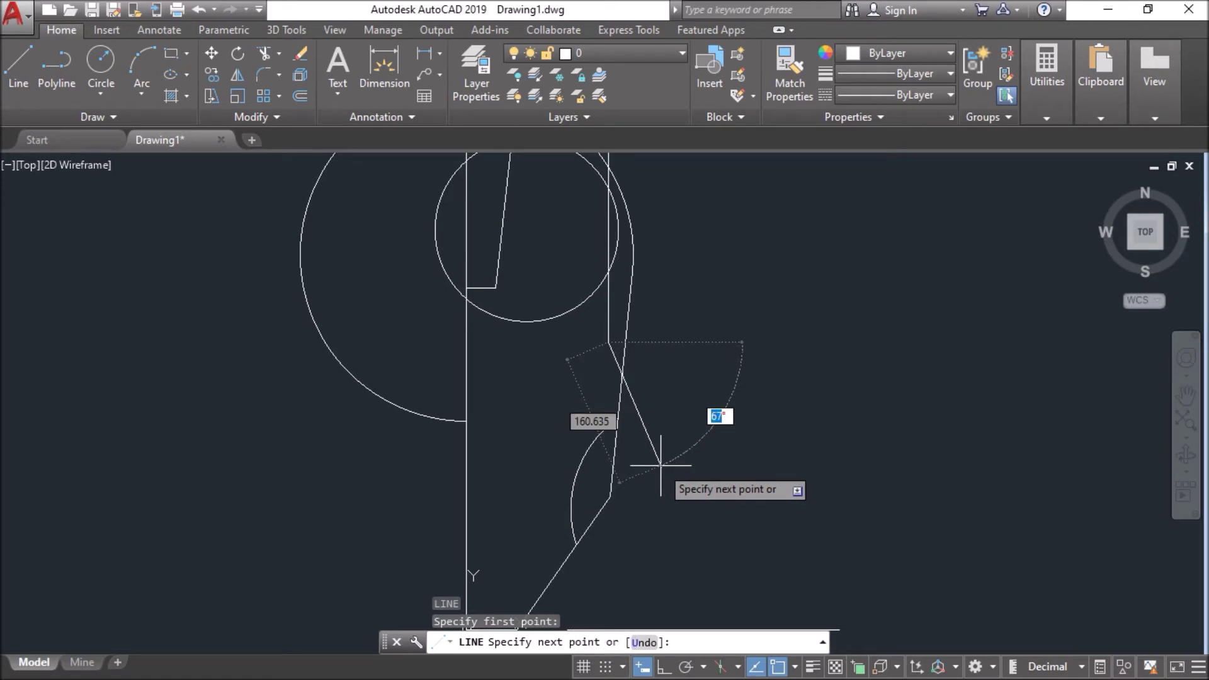
text(70)
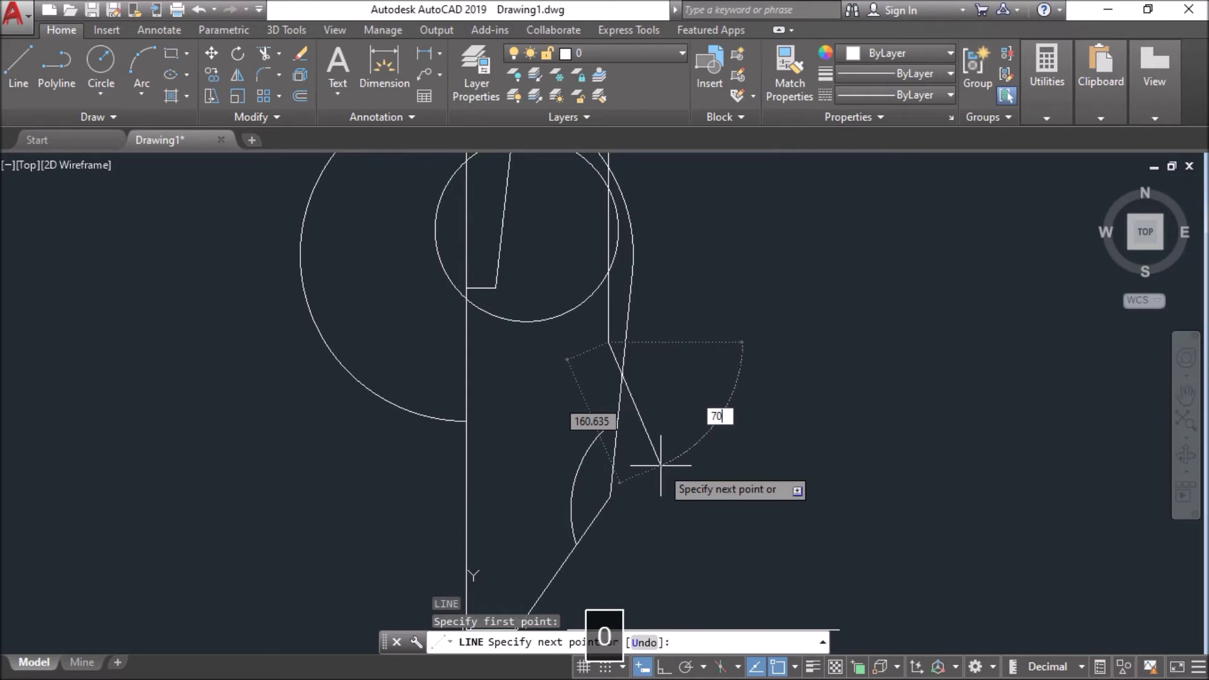
key(Tab)
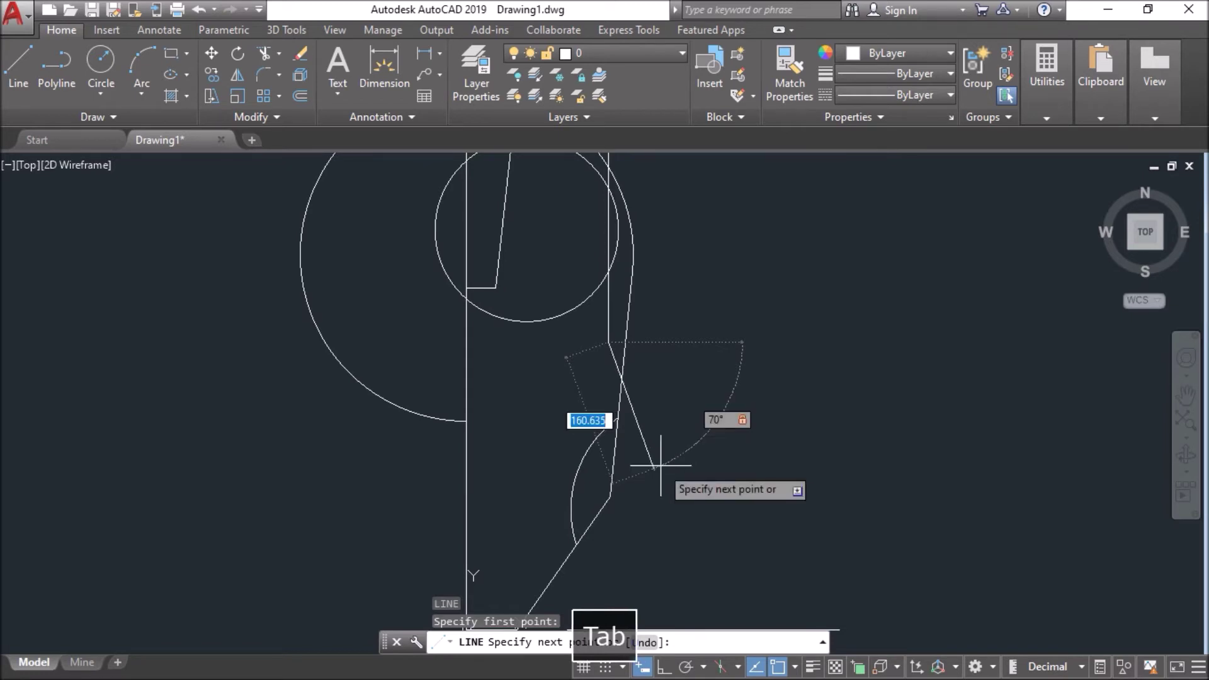
click(652, 430)
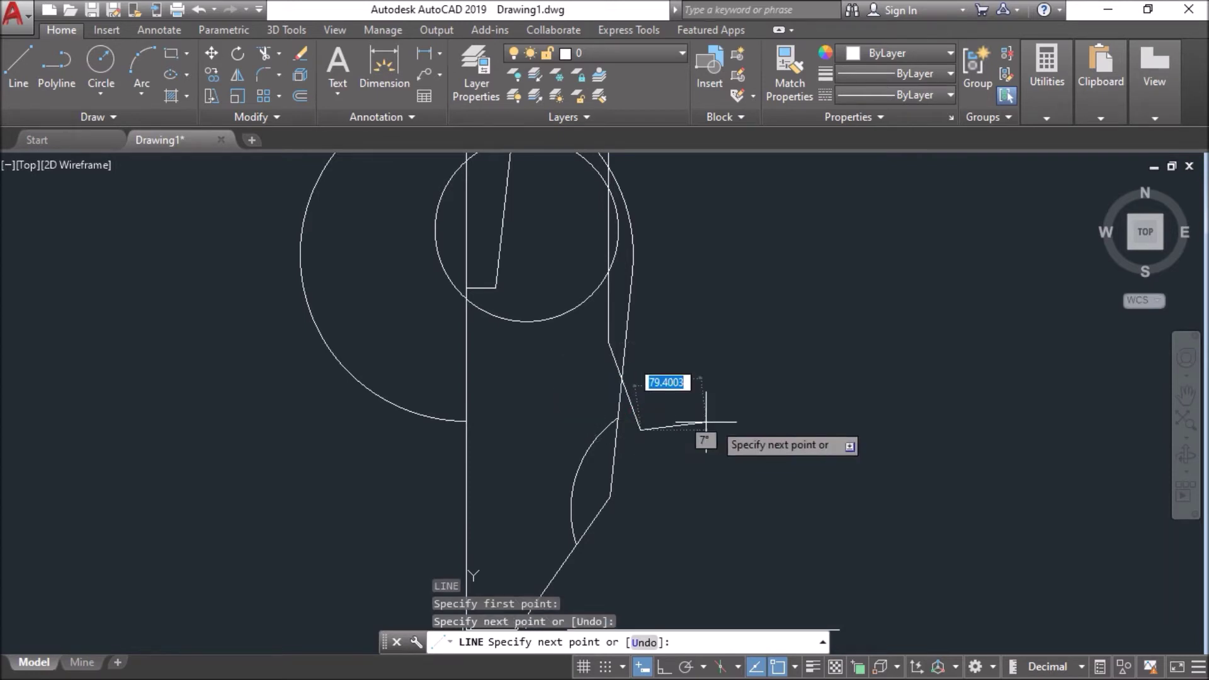
key(Return)
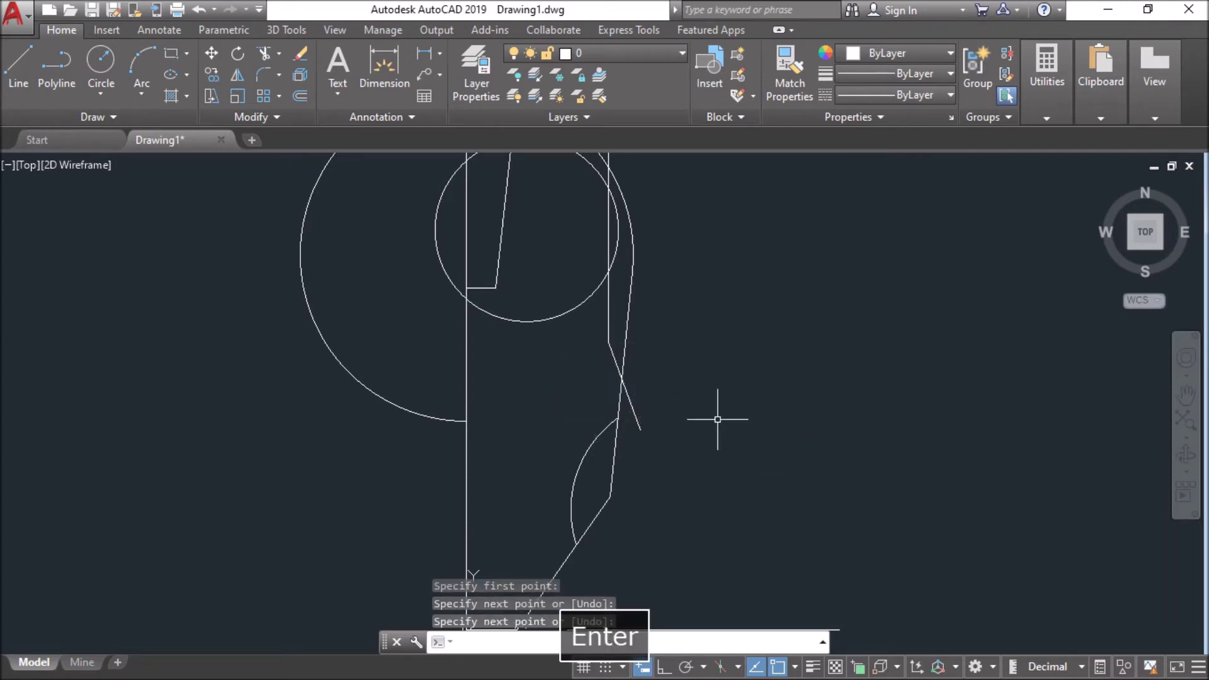
Step: Trim the 70° line beyond the slanted tangent line and the right vertical line above the smaller circle
text(t)
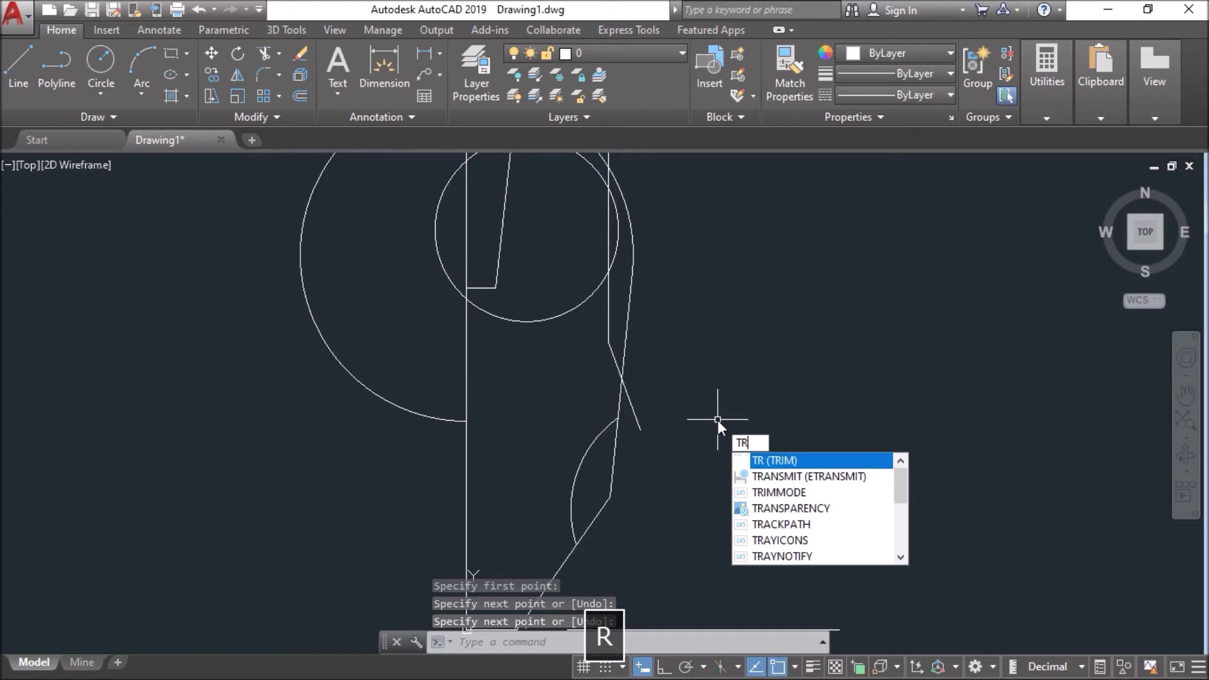
key(Return)
key(Return)
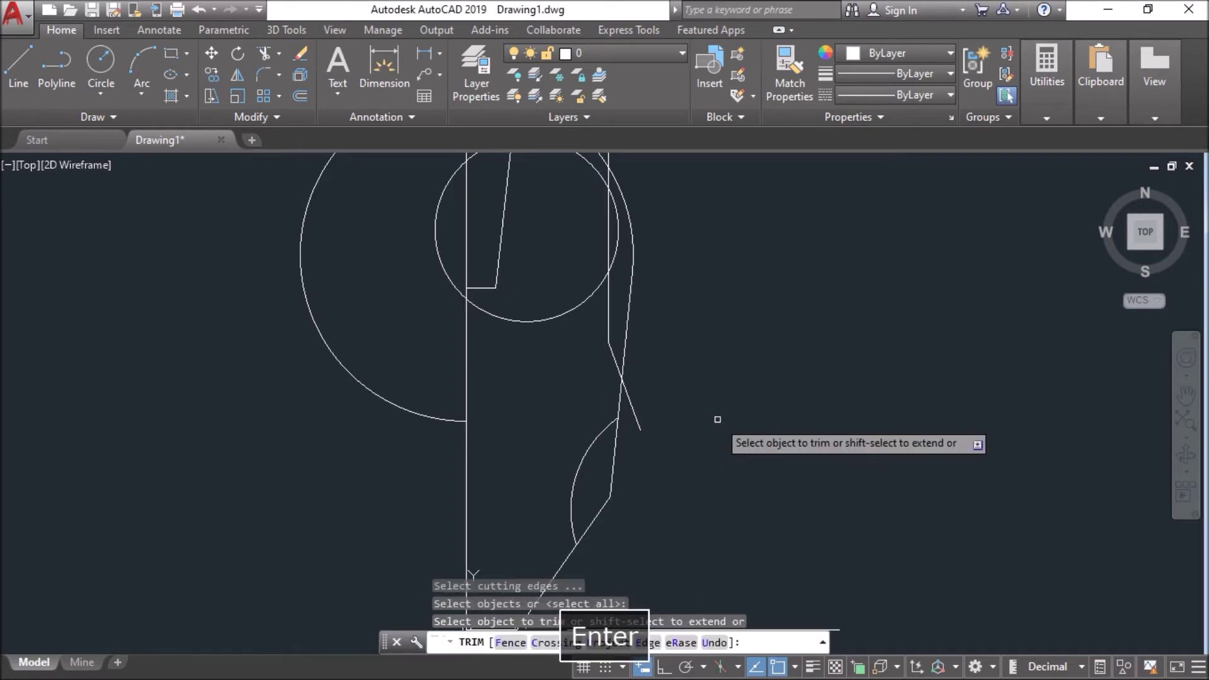
middle_drag(675, 318, 667, 400)
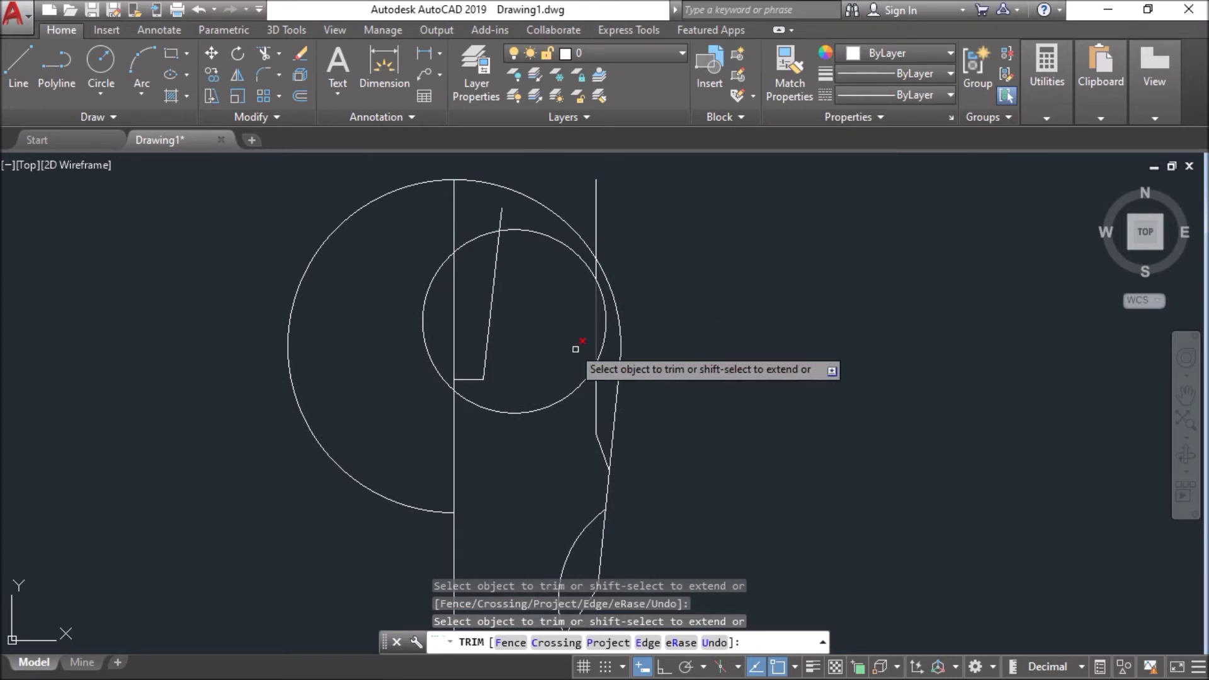
click(596, 225)
scroll(595, 262, up, 3)
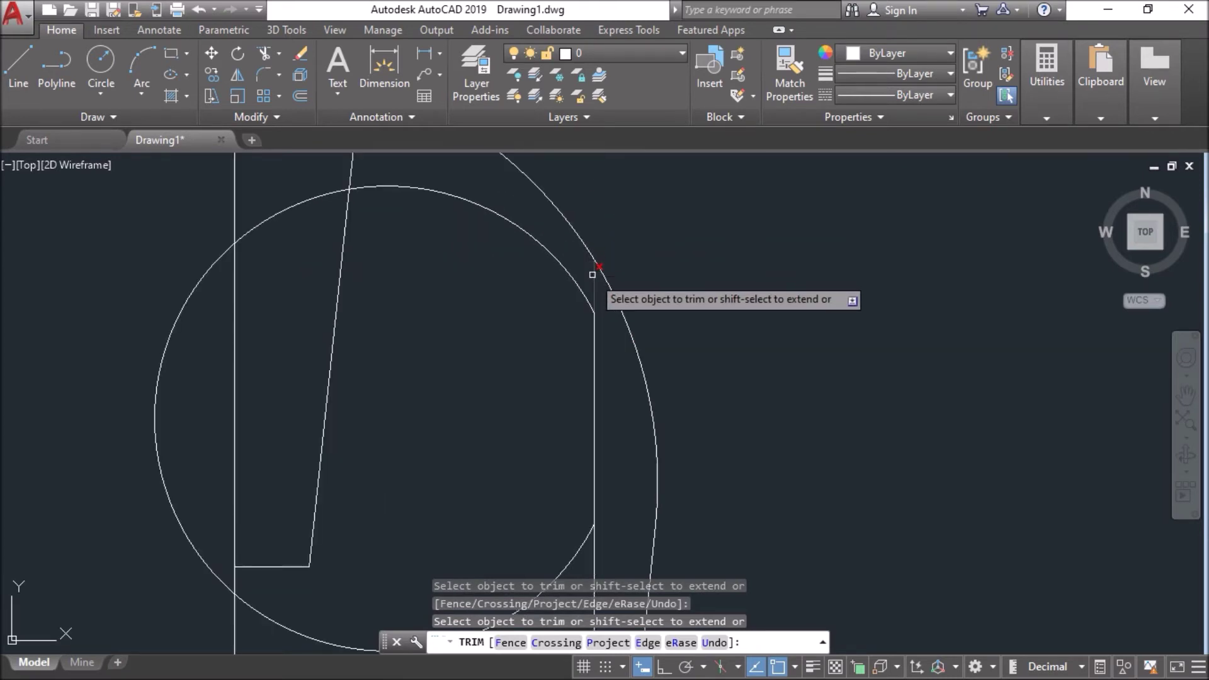
scroll(494, 238, down, 3)
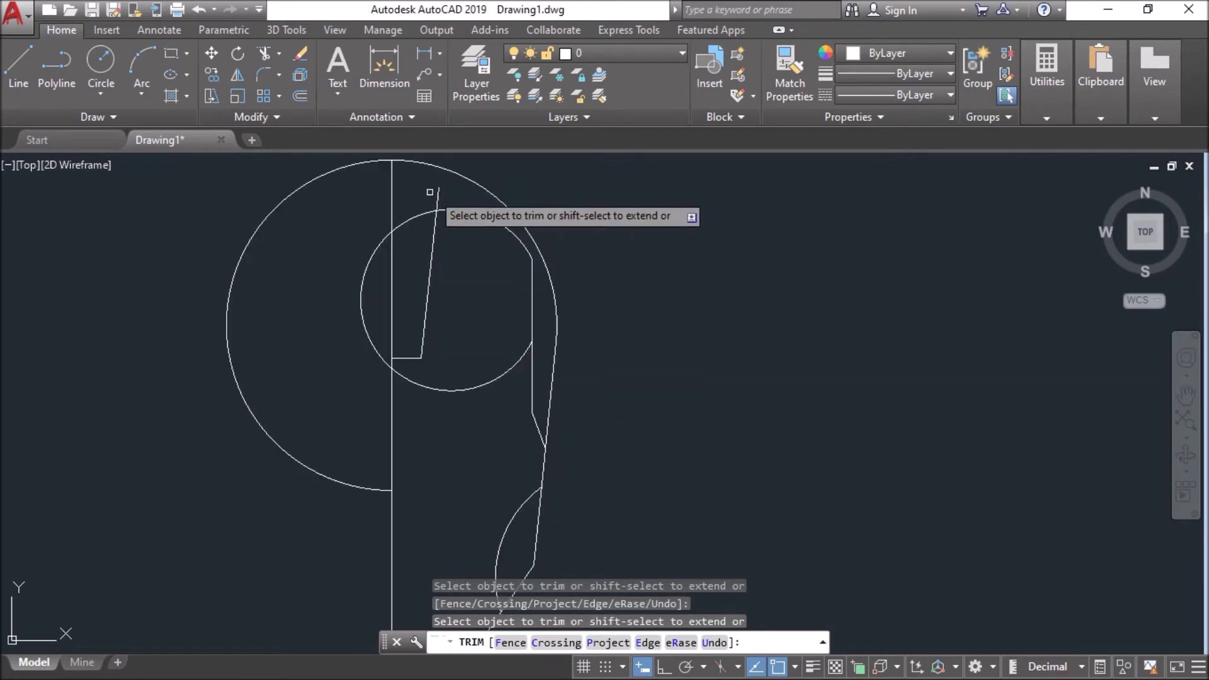
Step: Trim the inner slanted line's overhang above the smaller circle, and that circle's upper-left and lower arcs right of the centreline
click(436, 199)
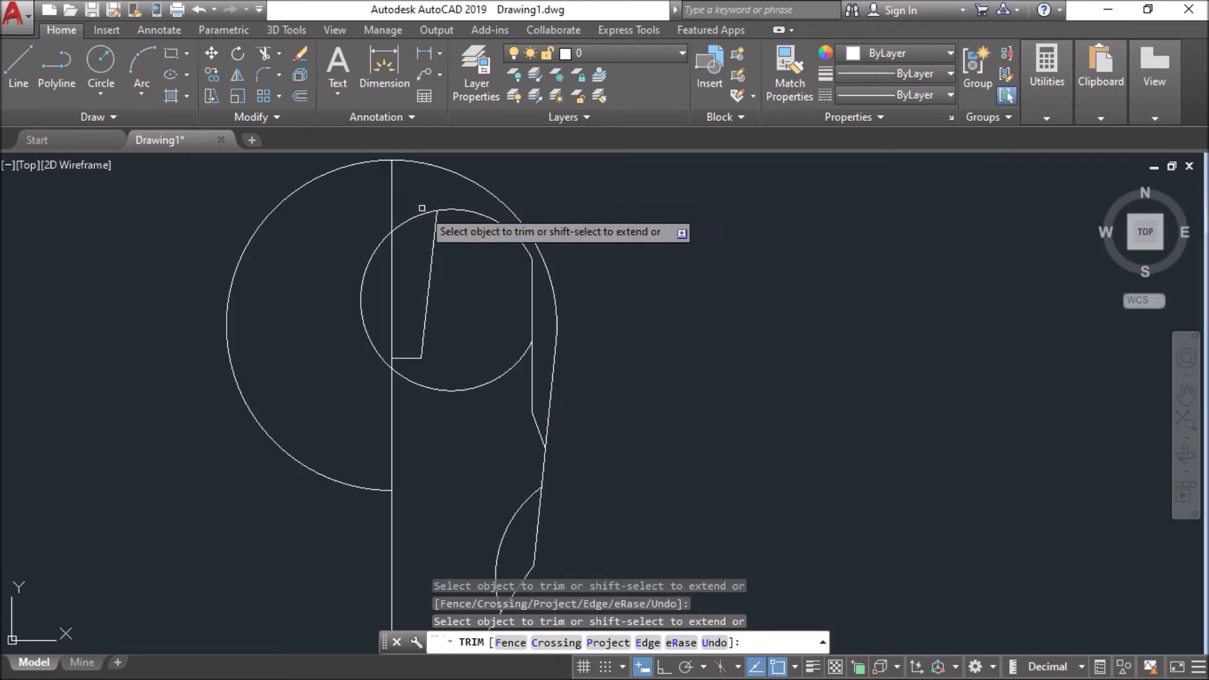
click(512, 367)
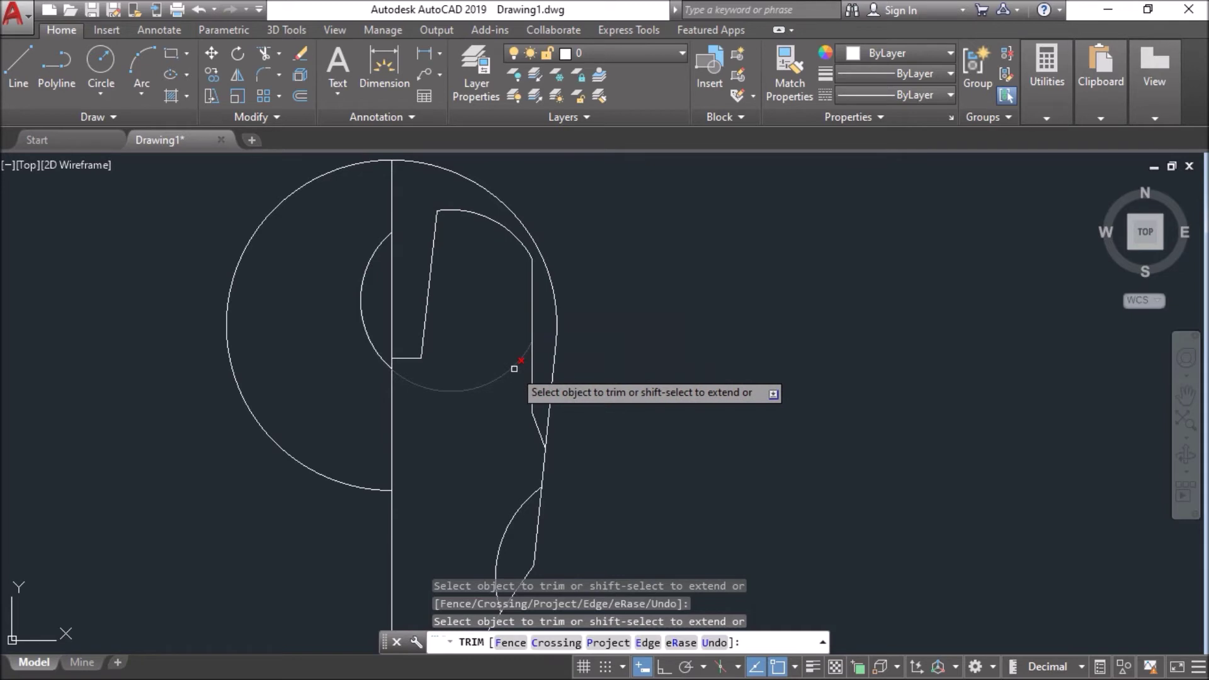
right_click(661, 320)
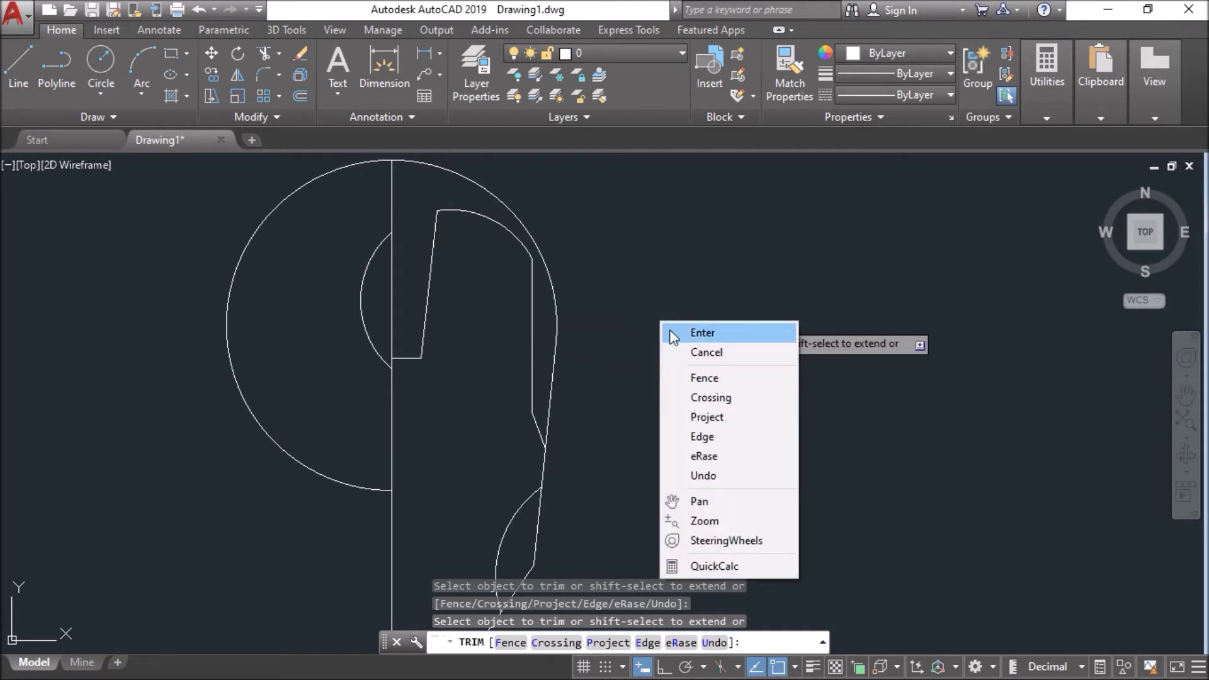
click(671, 330)
Step: Draw a 68-unit horizontal line to the right from the centreline, starting 74 units above its lower end
scroll(587, 353, down, 2)
middle_drag(518, 380, 610, 341)
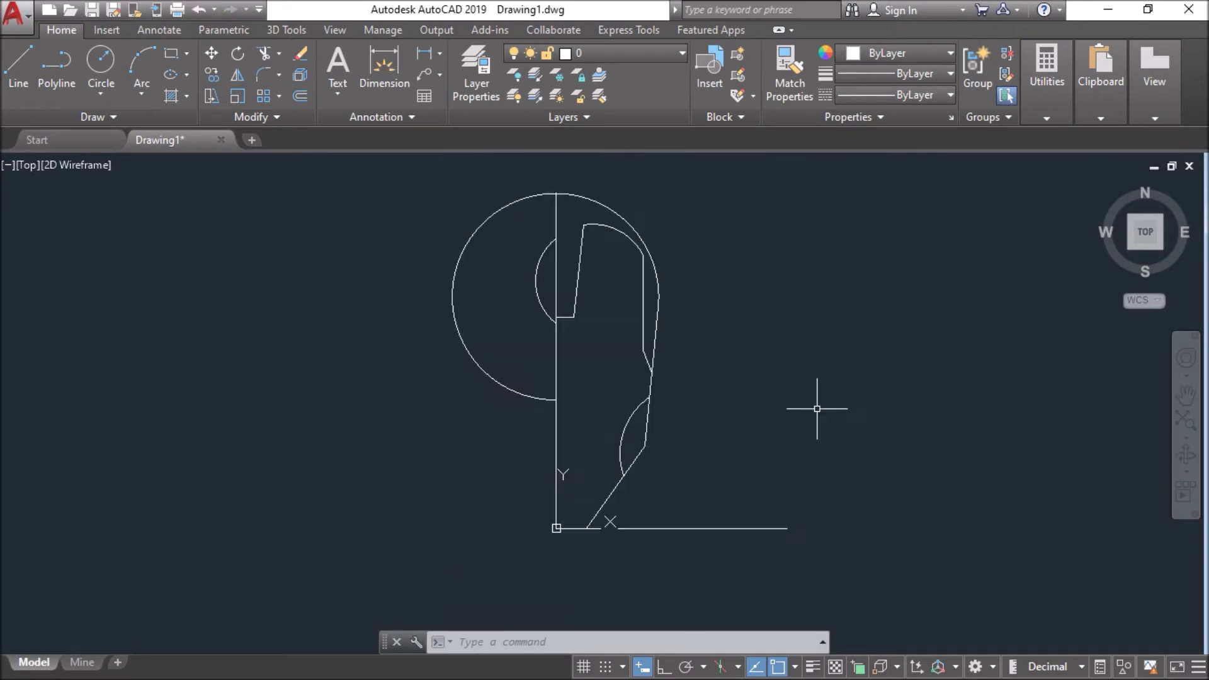
text(L)
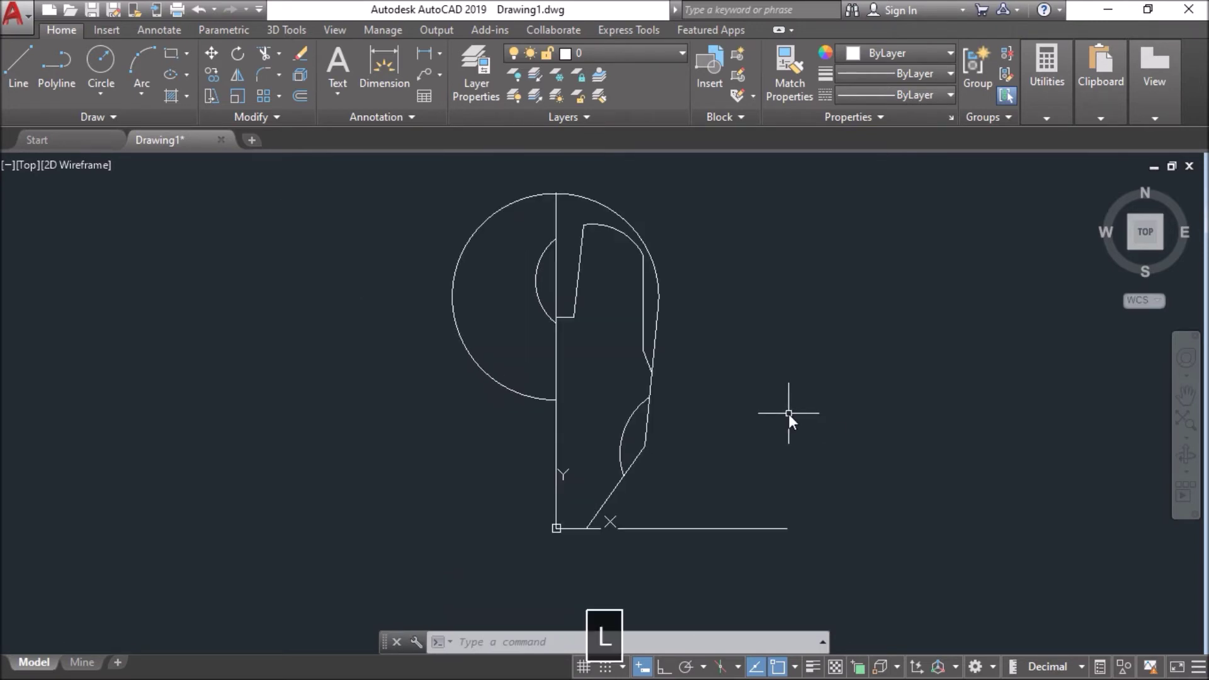
key(space)
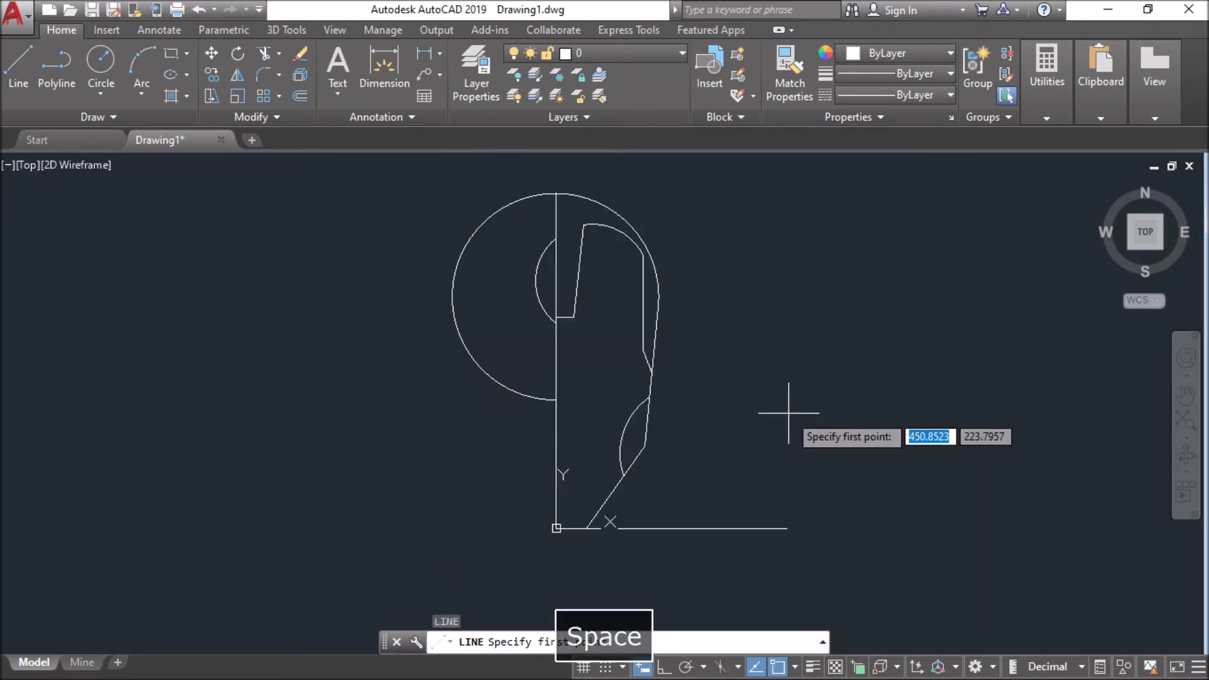
key(F8)
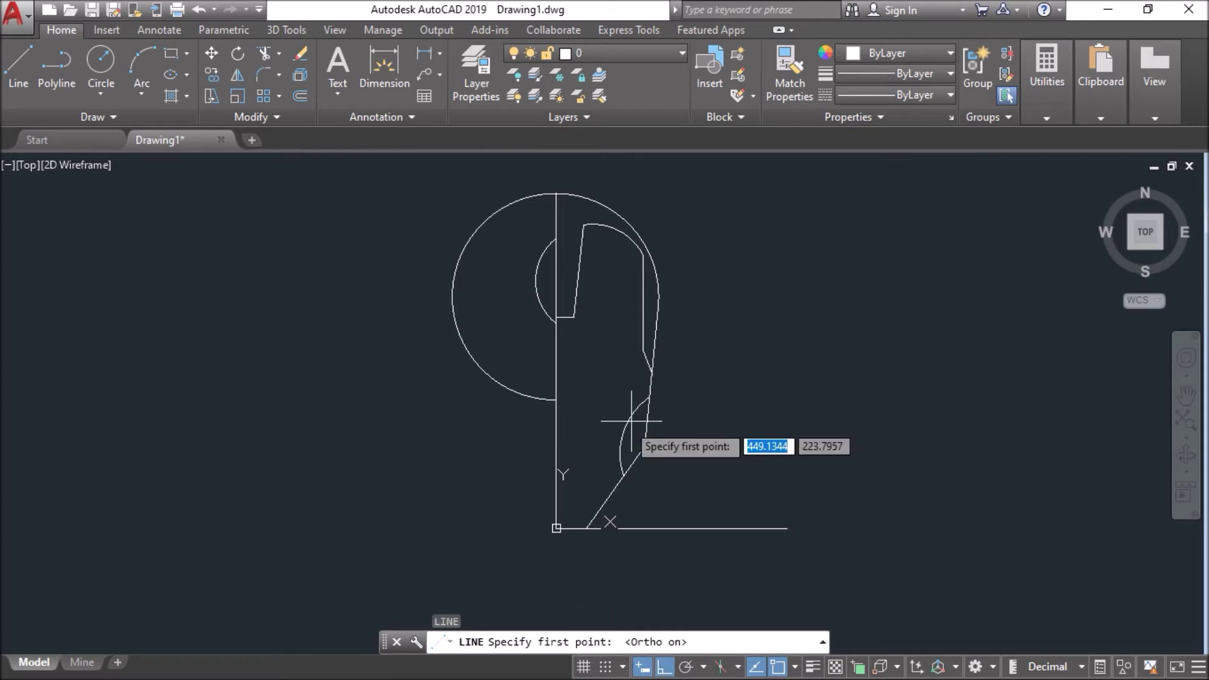
scroll(579, 540, up, 6)
scroll(578, 540, up, 2)
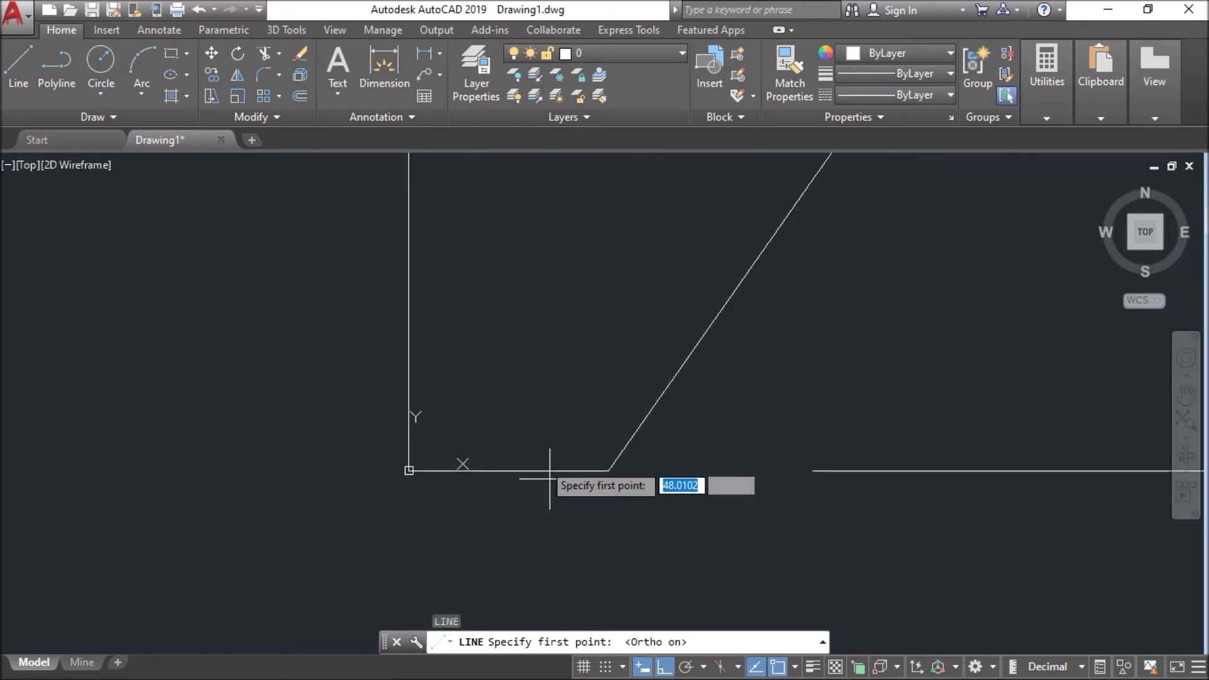
middle_drag(540, 432, 588, 480)
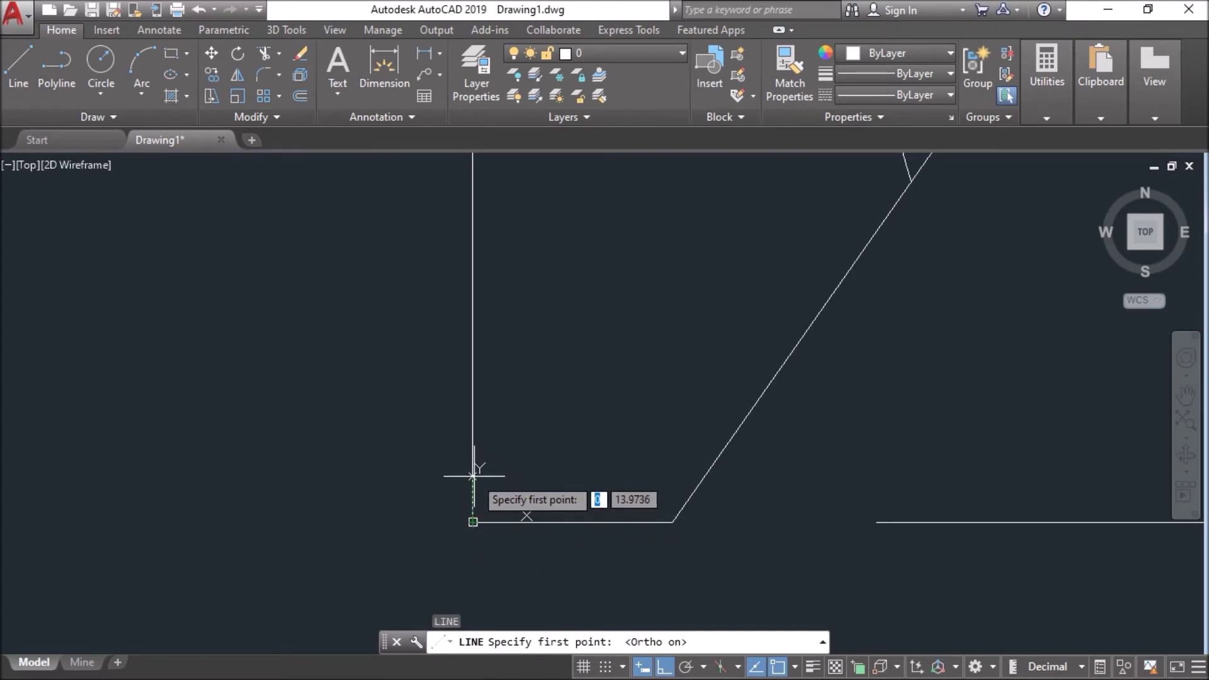
text(74)
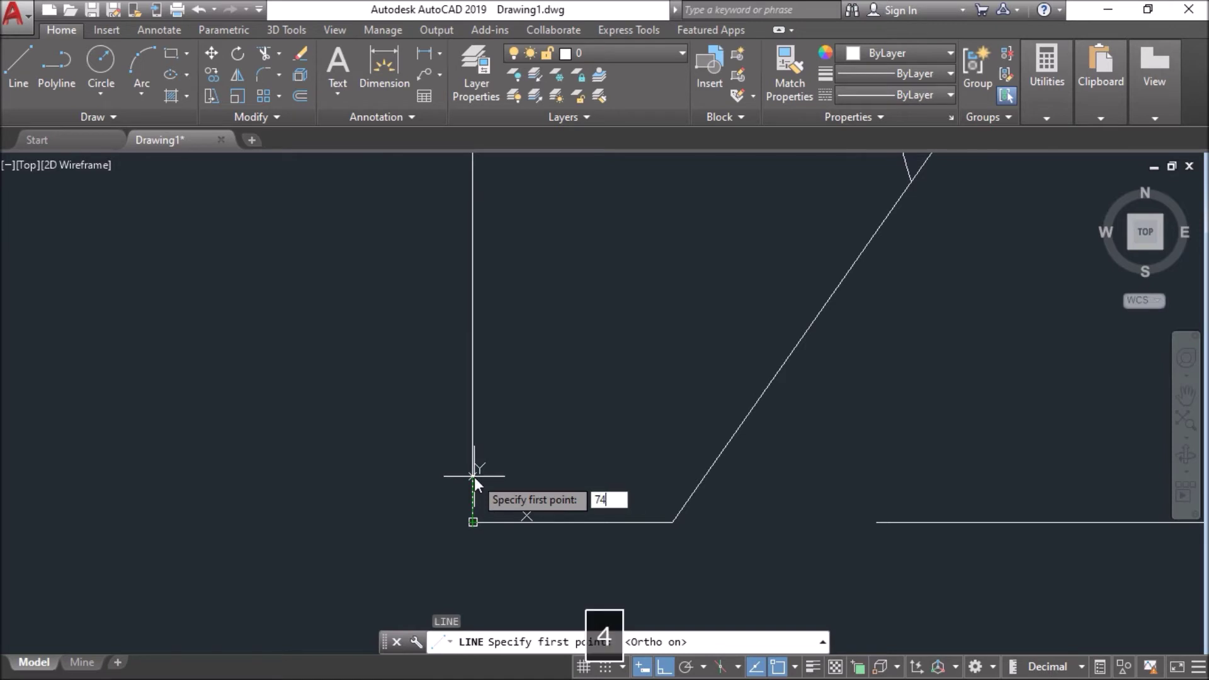
key(Return)
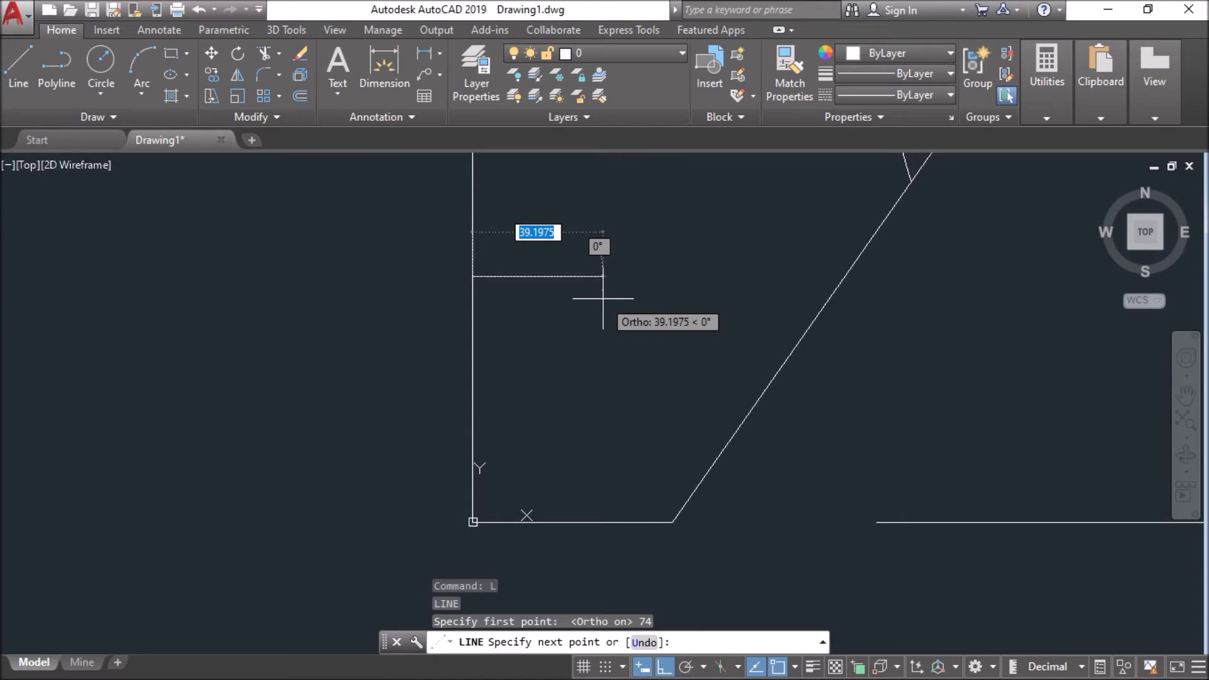
text(68)
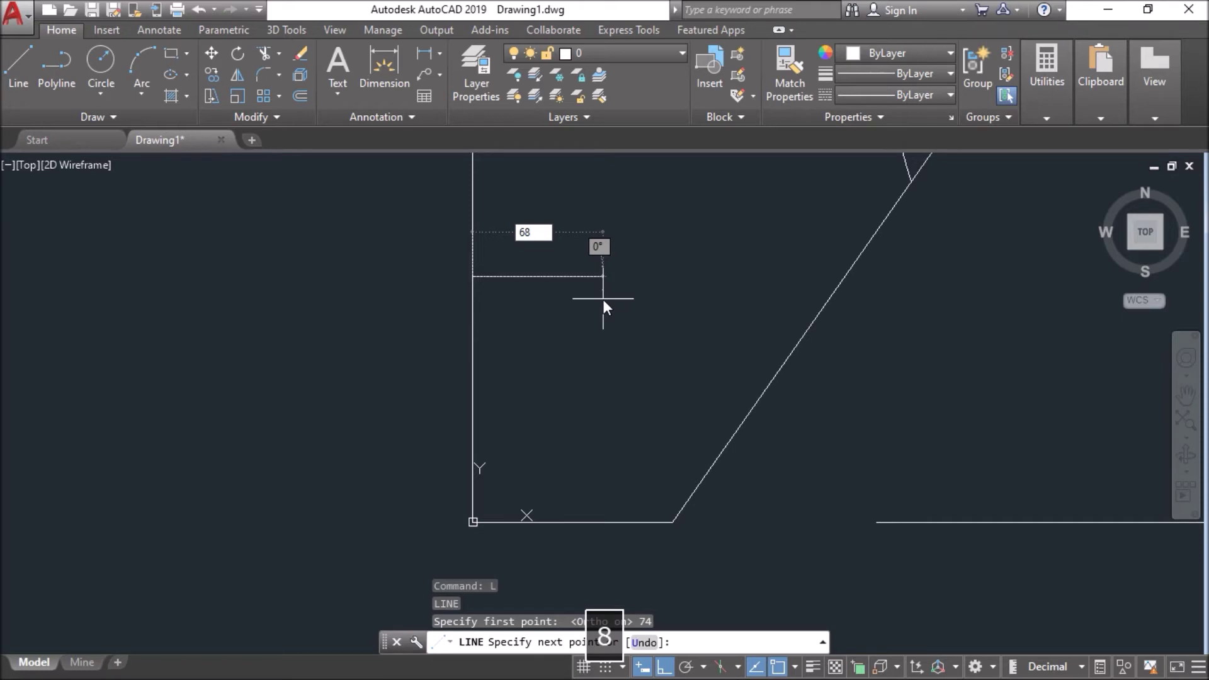
key(Return)
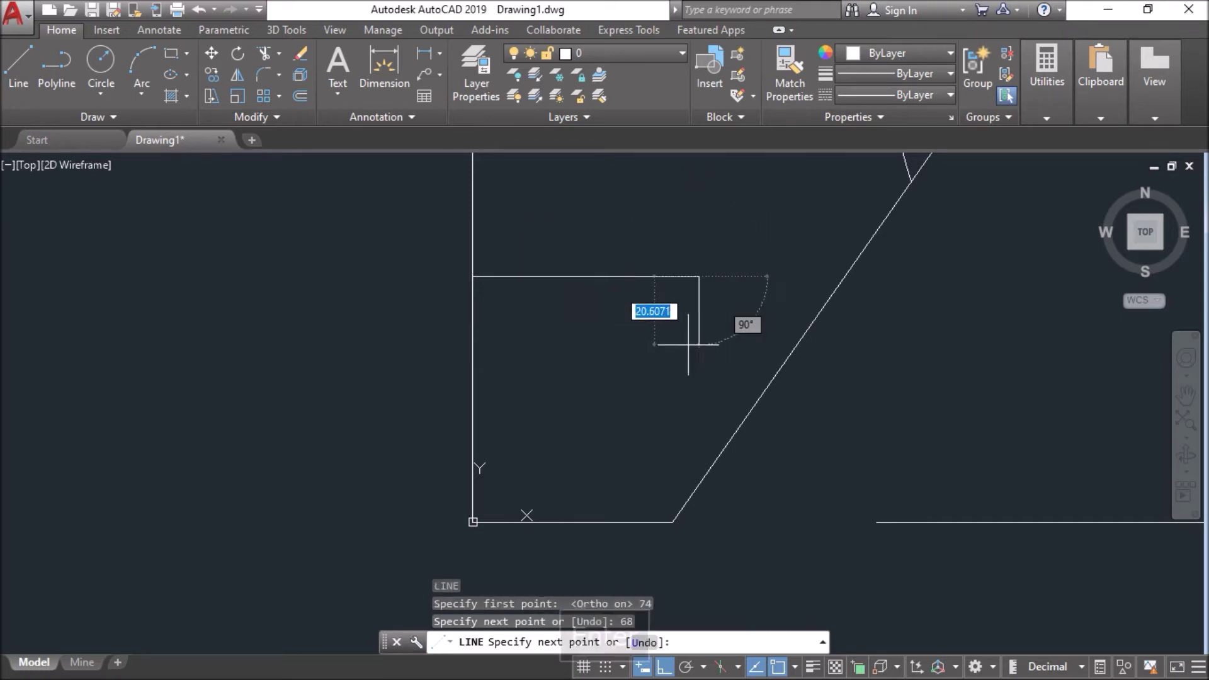
Step: Continue from the 68-unit line's right end with a line sloping down at 43° past the lower slanted edge
key(F8)
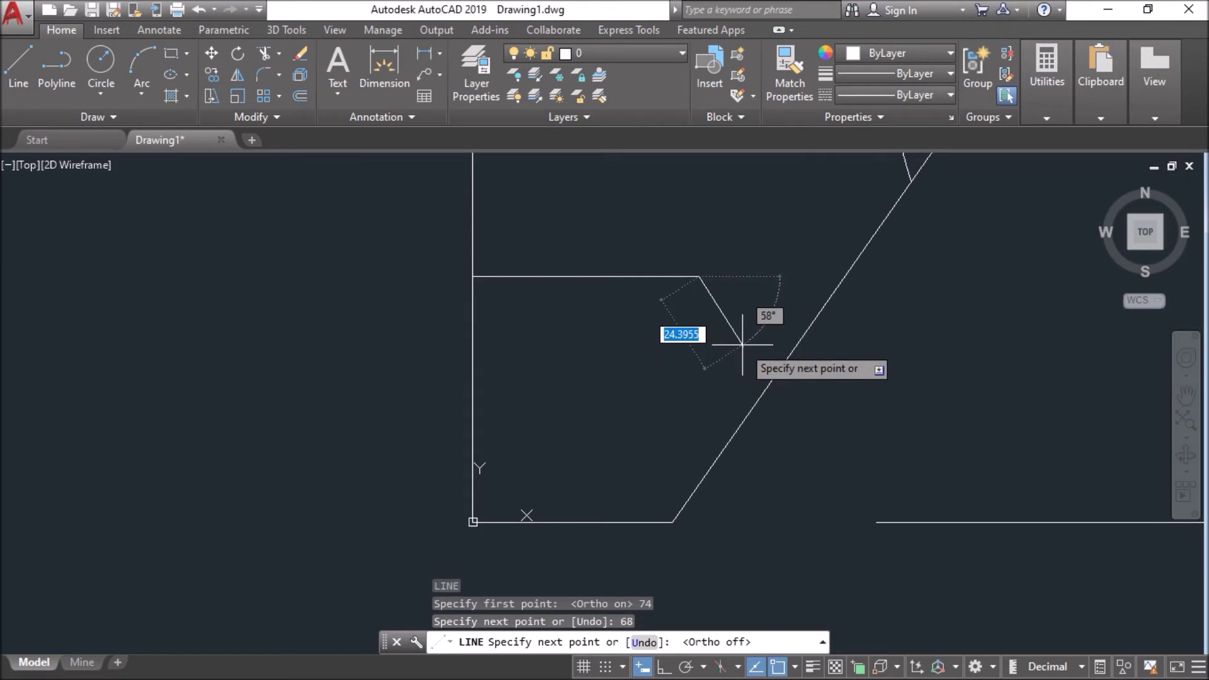
key(Tab)
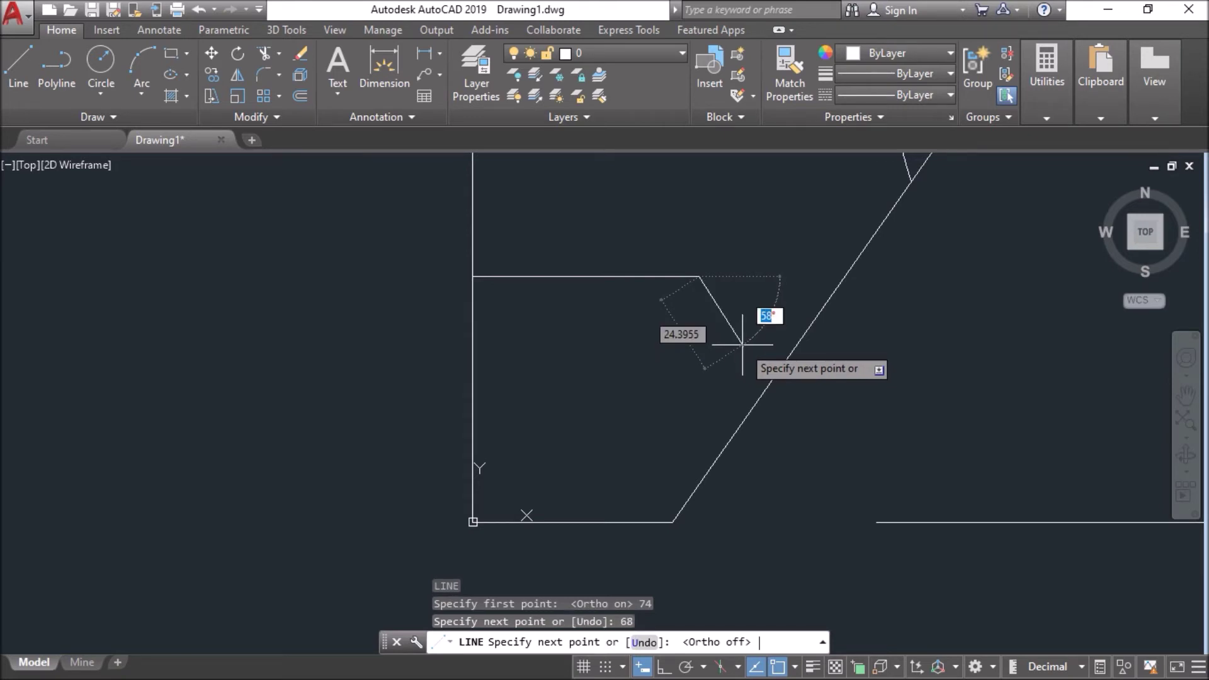
text(43)
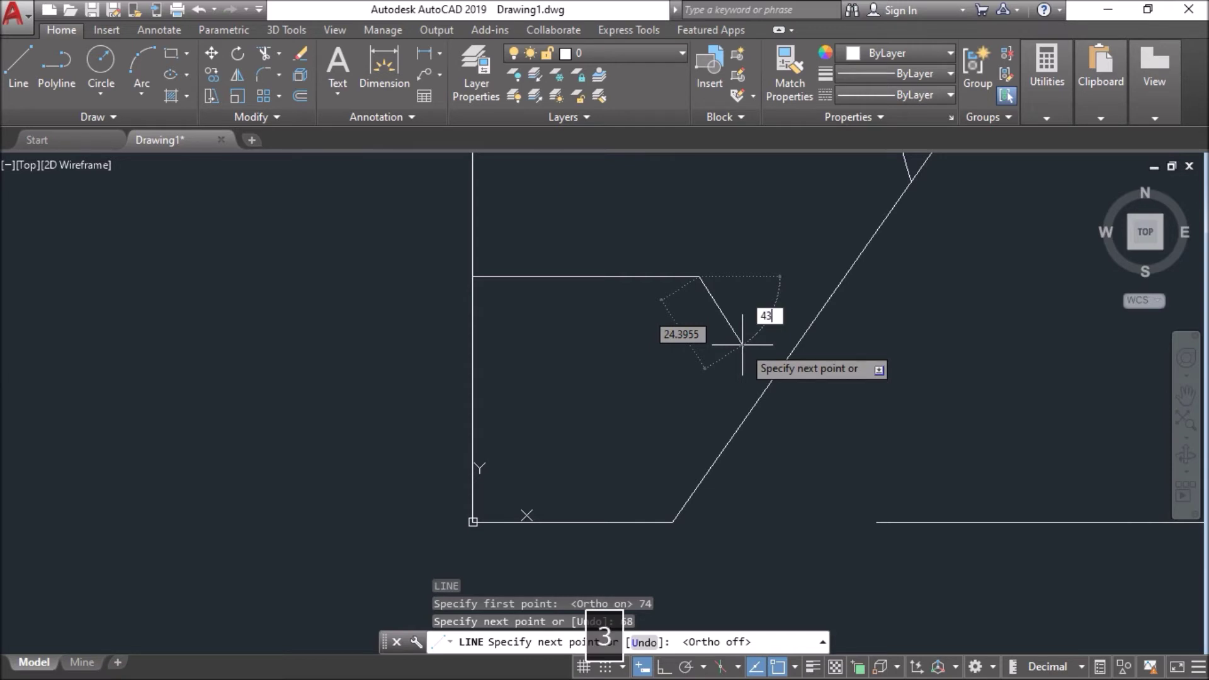
key(Tab)
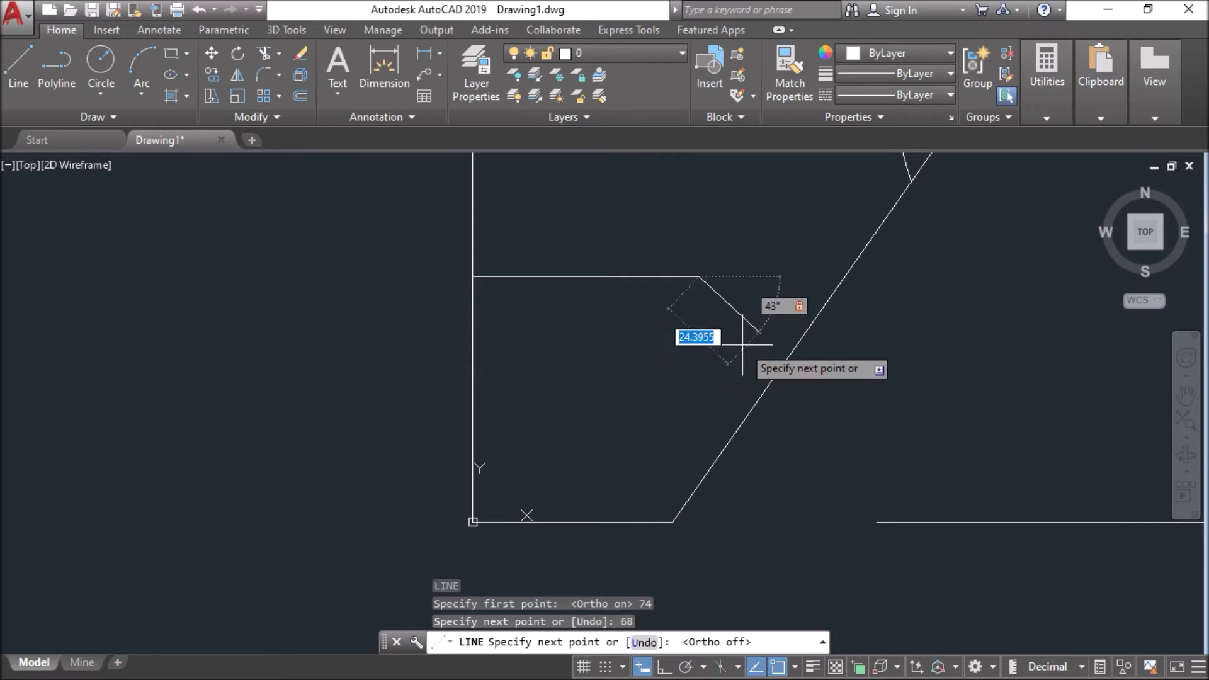
click(824, 384)
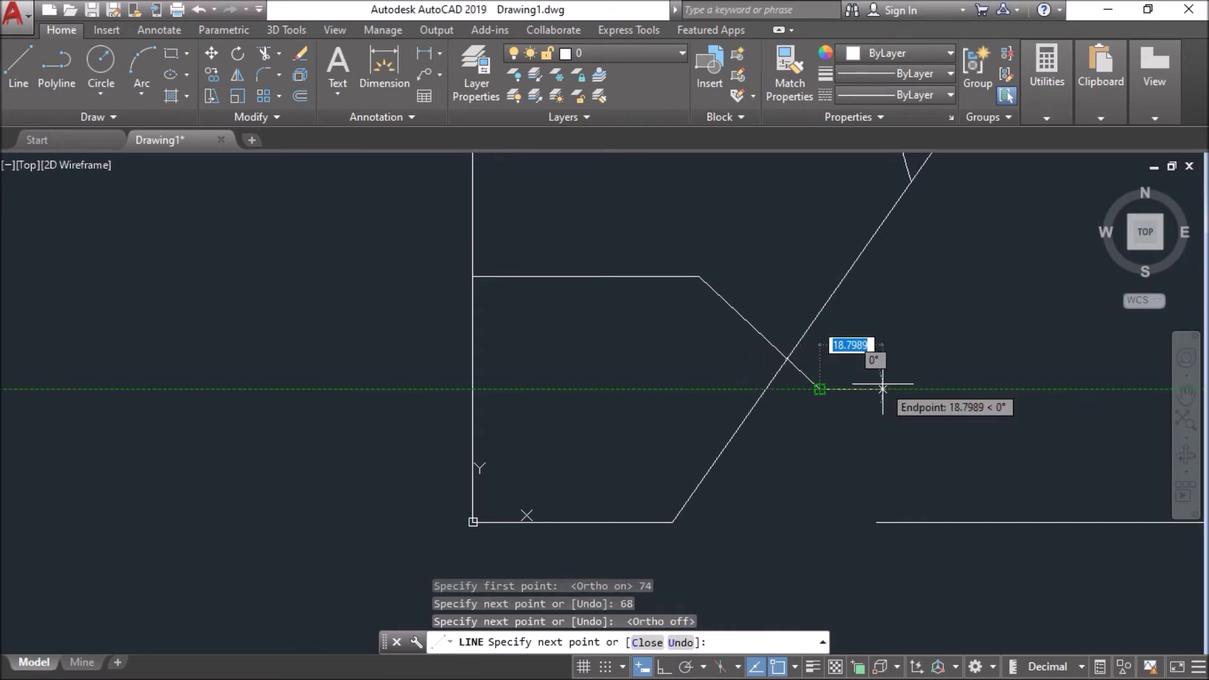
key(Return)
key(Escape)
Step: Offset the vertical centreline 78 units to the right, across the 43° sloping line
text(o)
key(space)
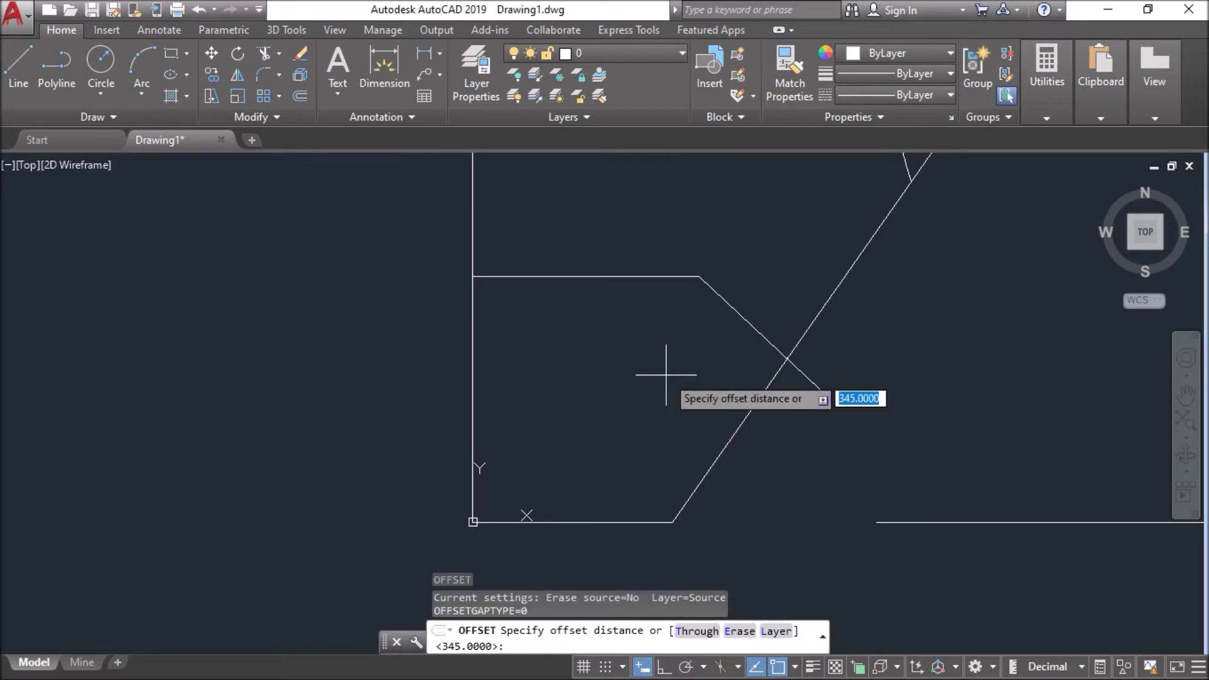
text(15)
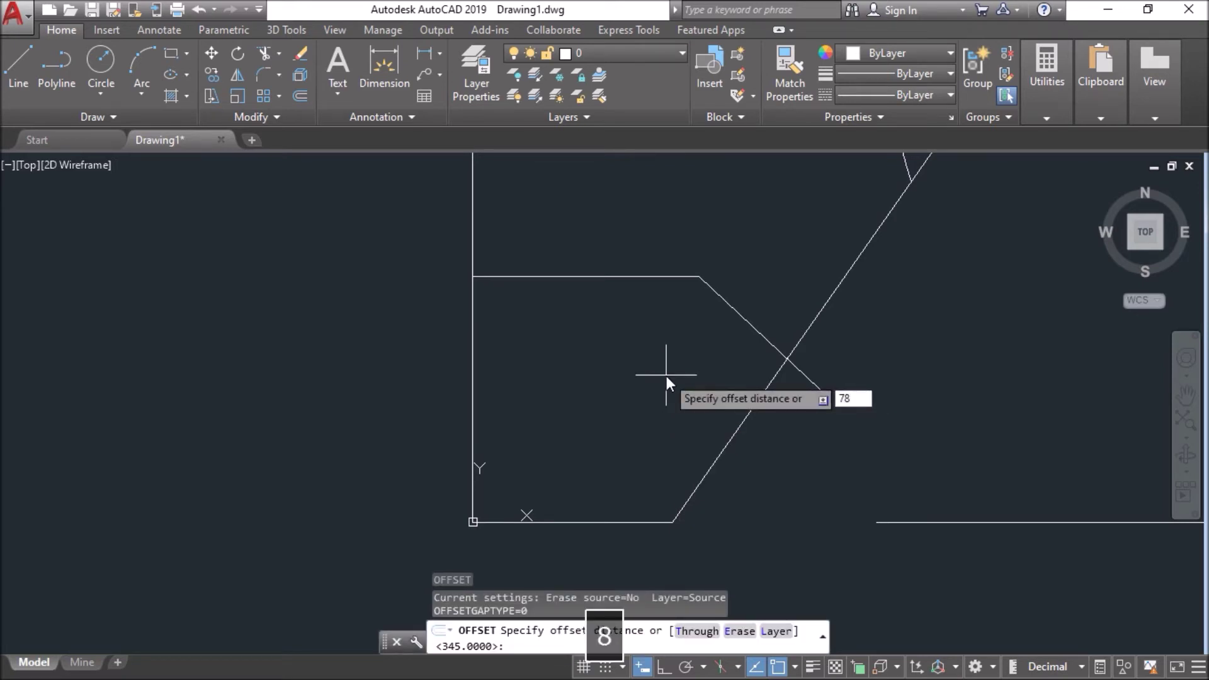
key(Return)
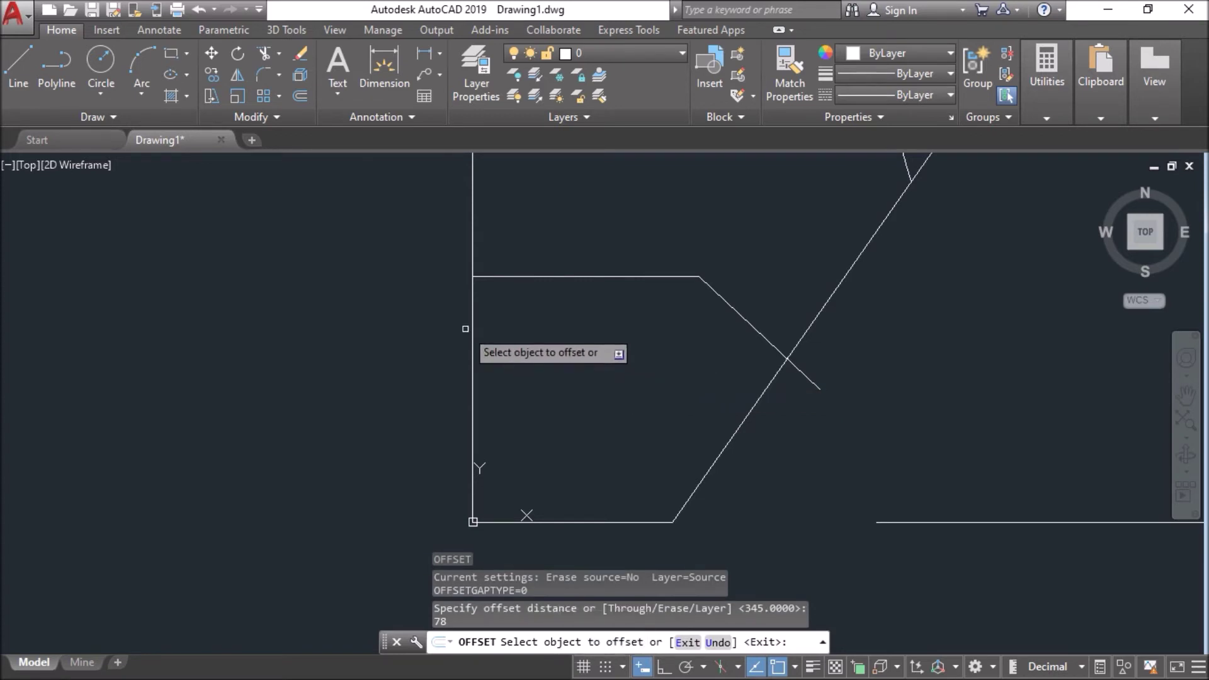
click(471, 332)
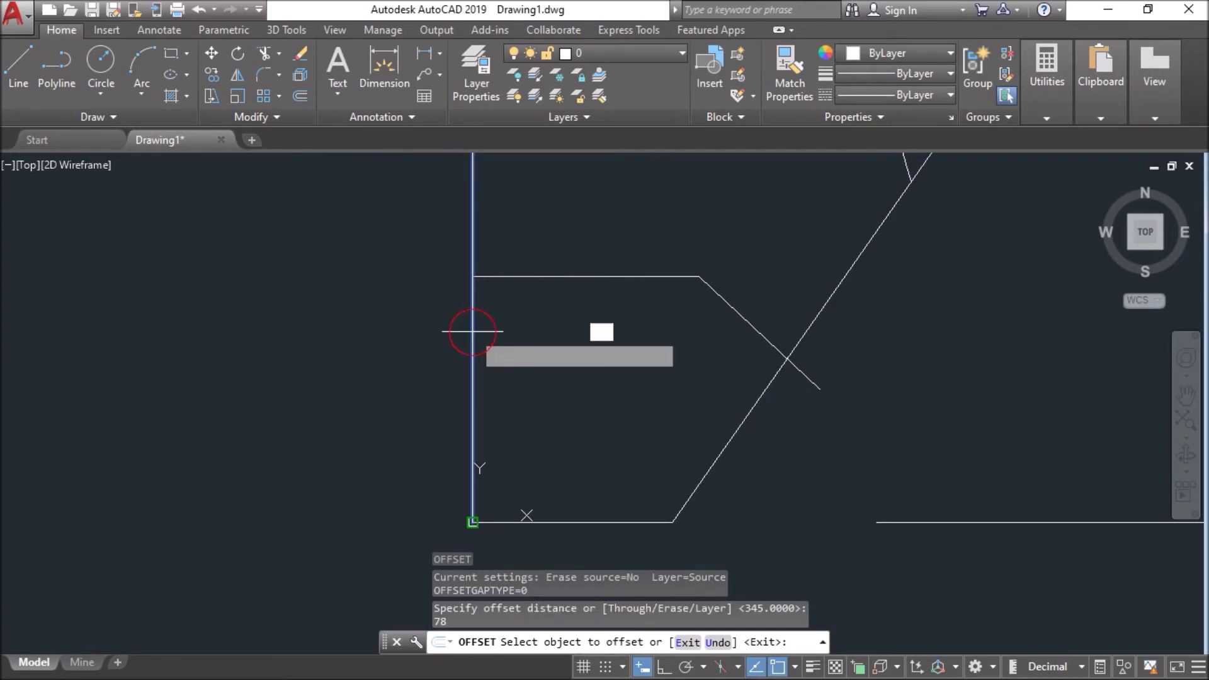
click(677, 357)
key(Return)
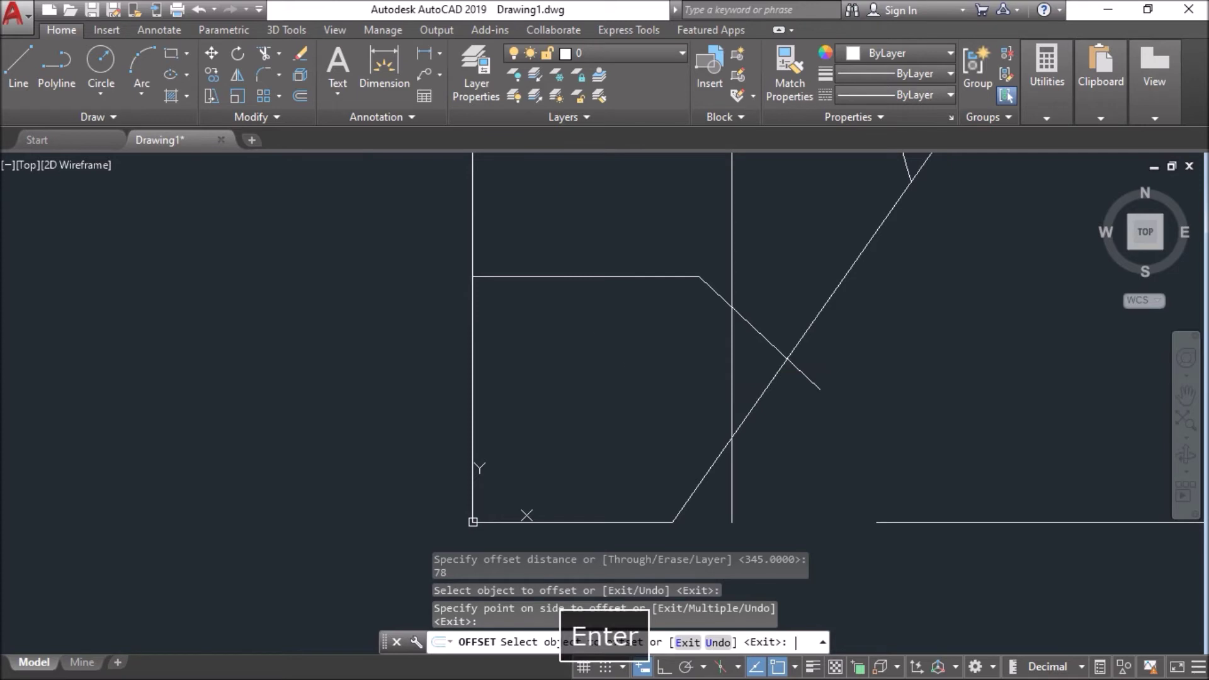
Step: Trim the 43° sloping line beyond the vertical line offset 78 units from the centreline
text(tr)
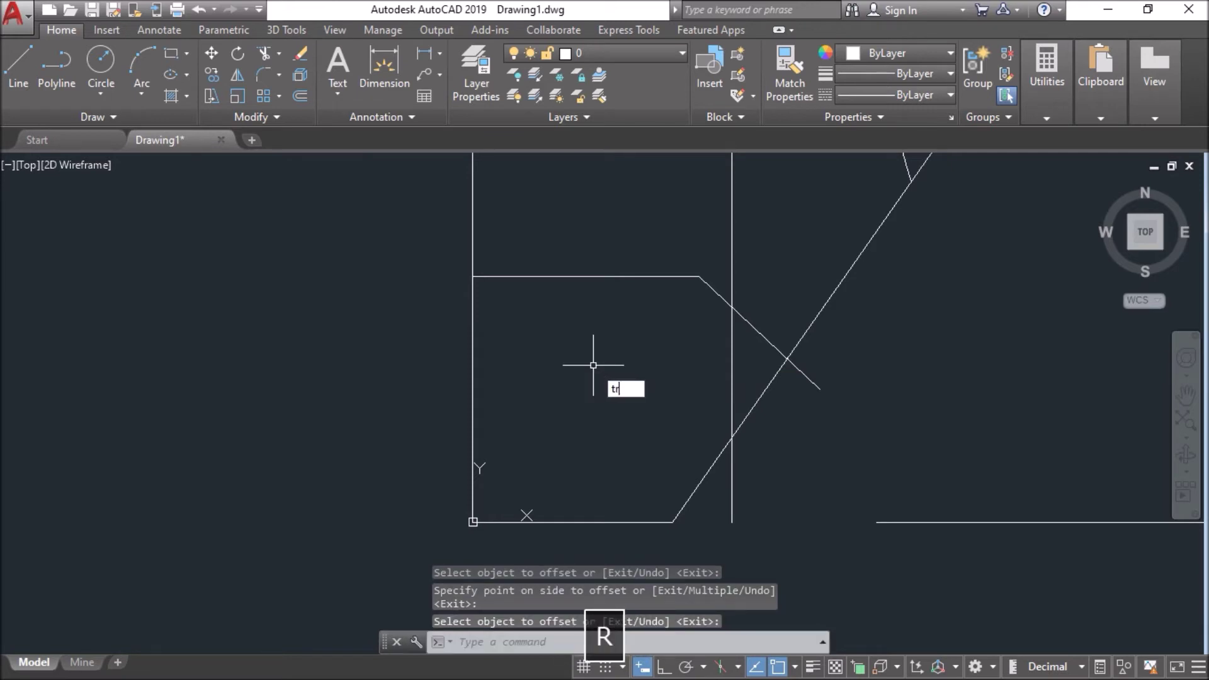
key(Return)
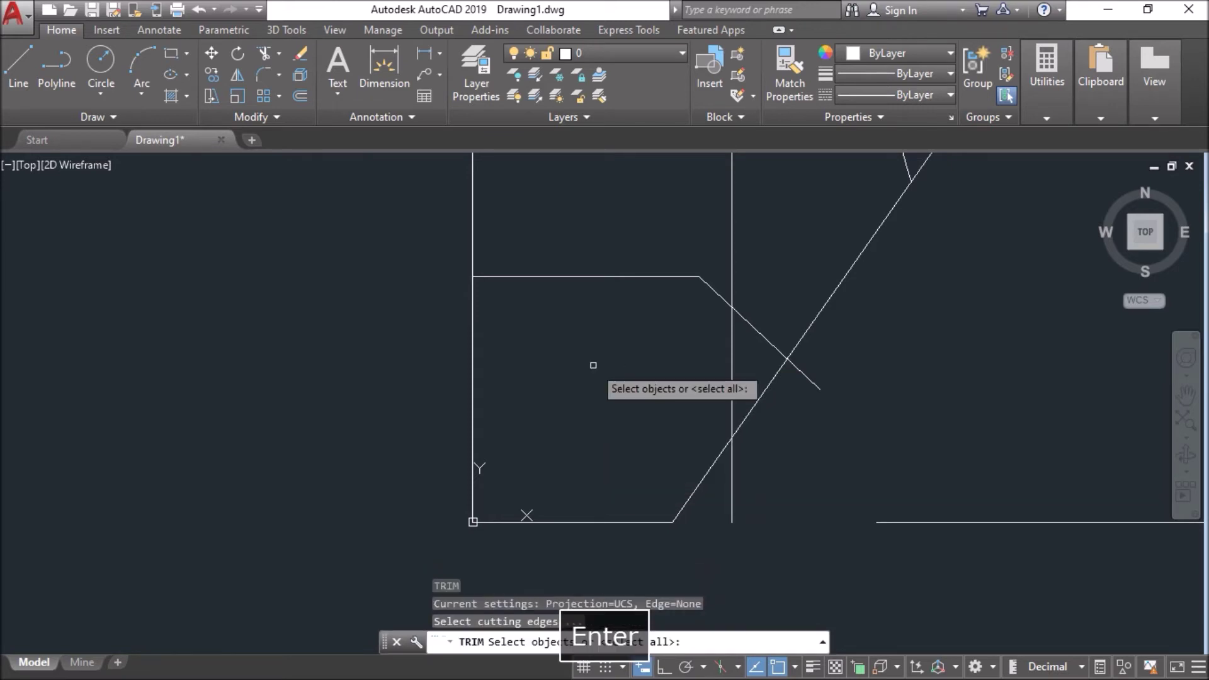
click(731, 380)
key(Return)
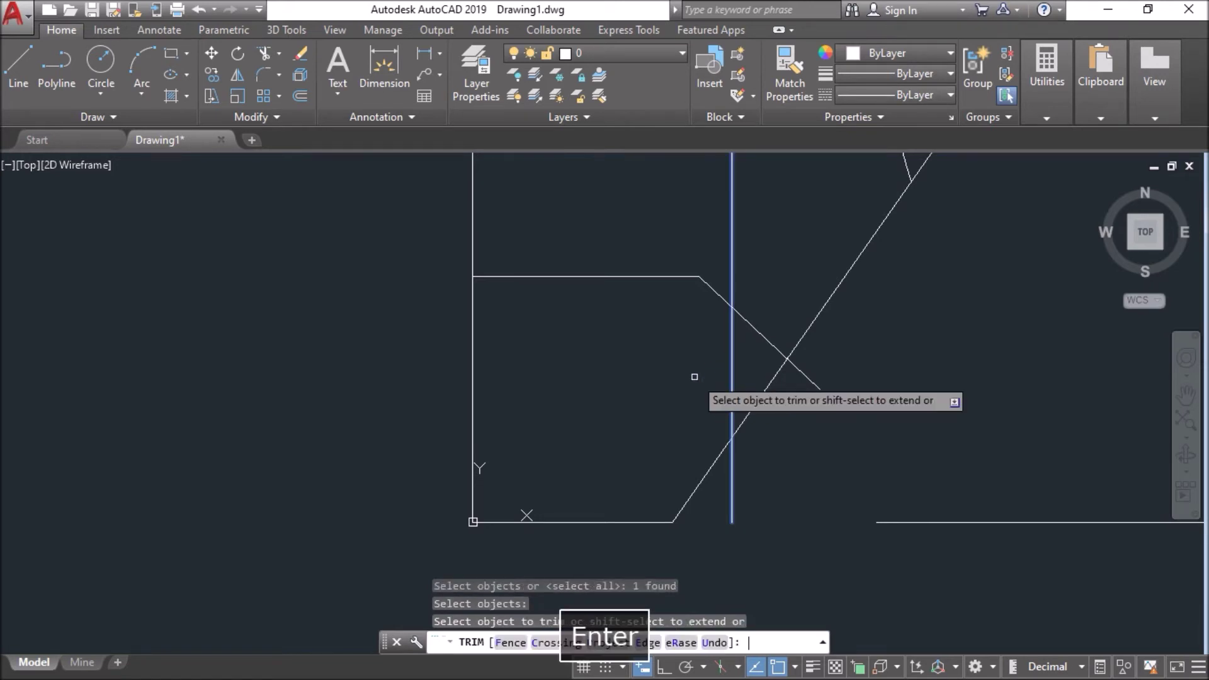
click(806, 372)
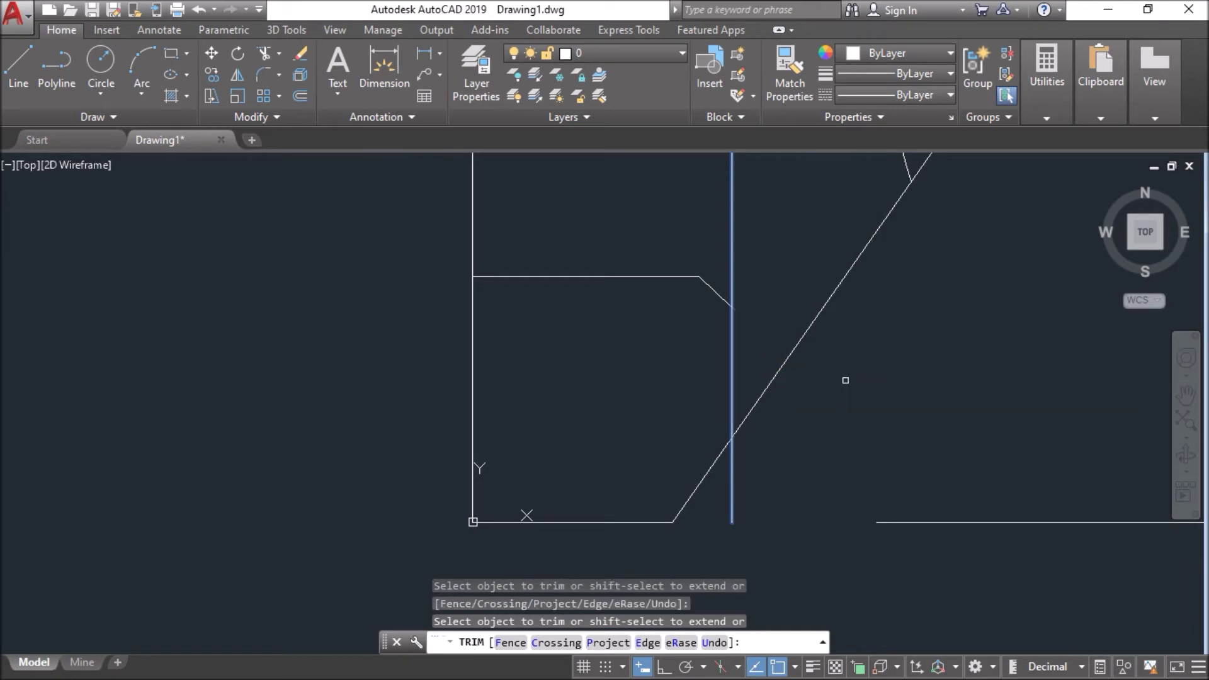
key(Escape)
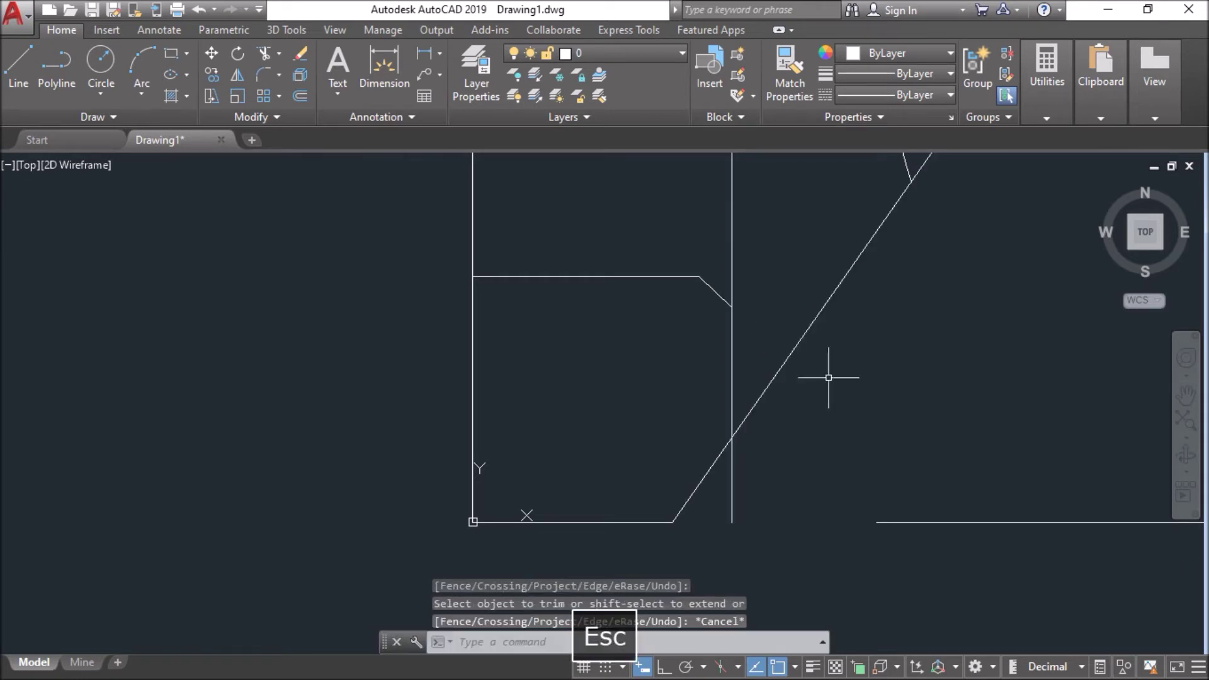
Step: Erase the vertical construction line offset 78 units from the centreline
click(733, 341)
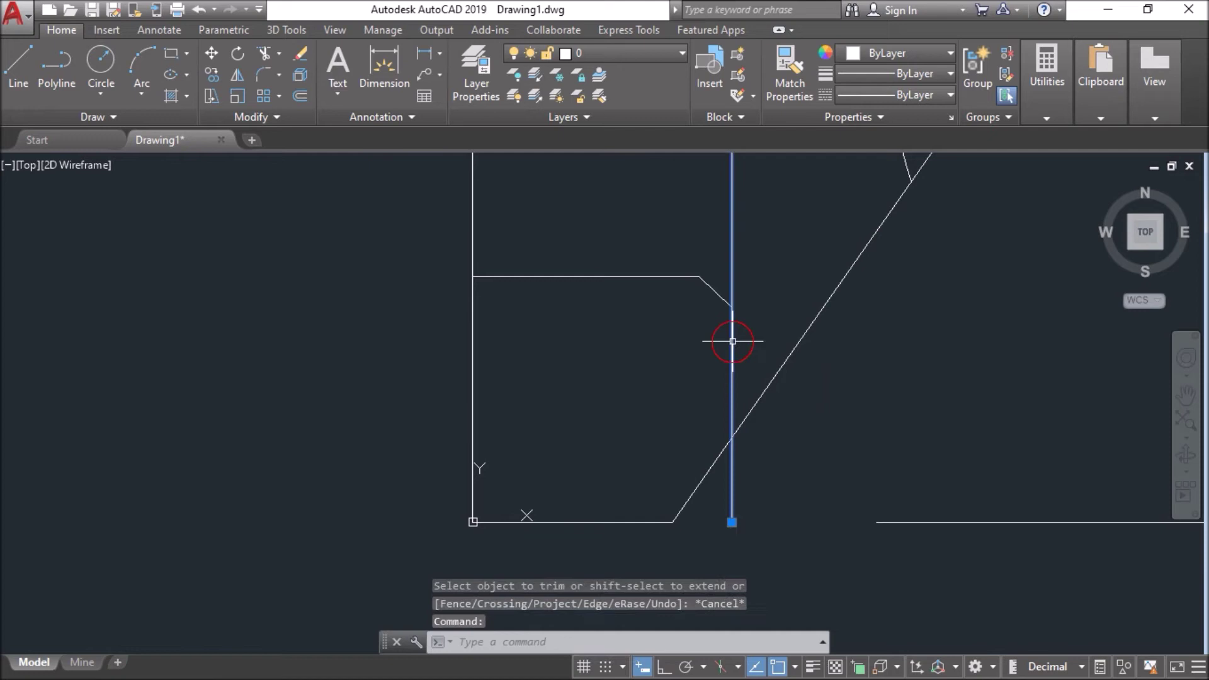
right_click(687, 344)
click(709, 354)
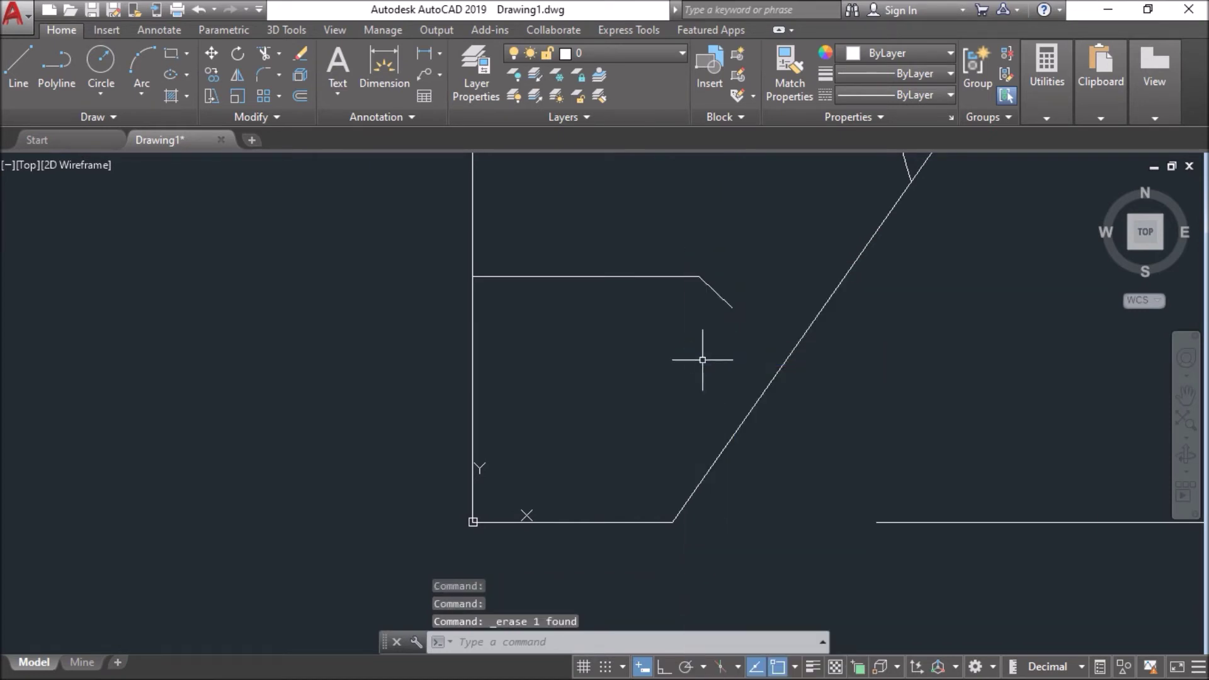
Step: Join the 68-unit horizontal line and the short 43° sloping line into one polyline
scroll(674, 361, down, 3)
middle_drag(641, 286, 644, 315)
scroll(626, 379, up, 5)
scroll(626, 378, down, 3)
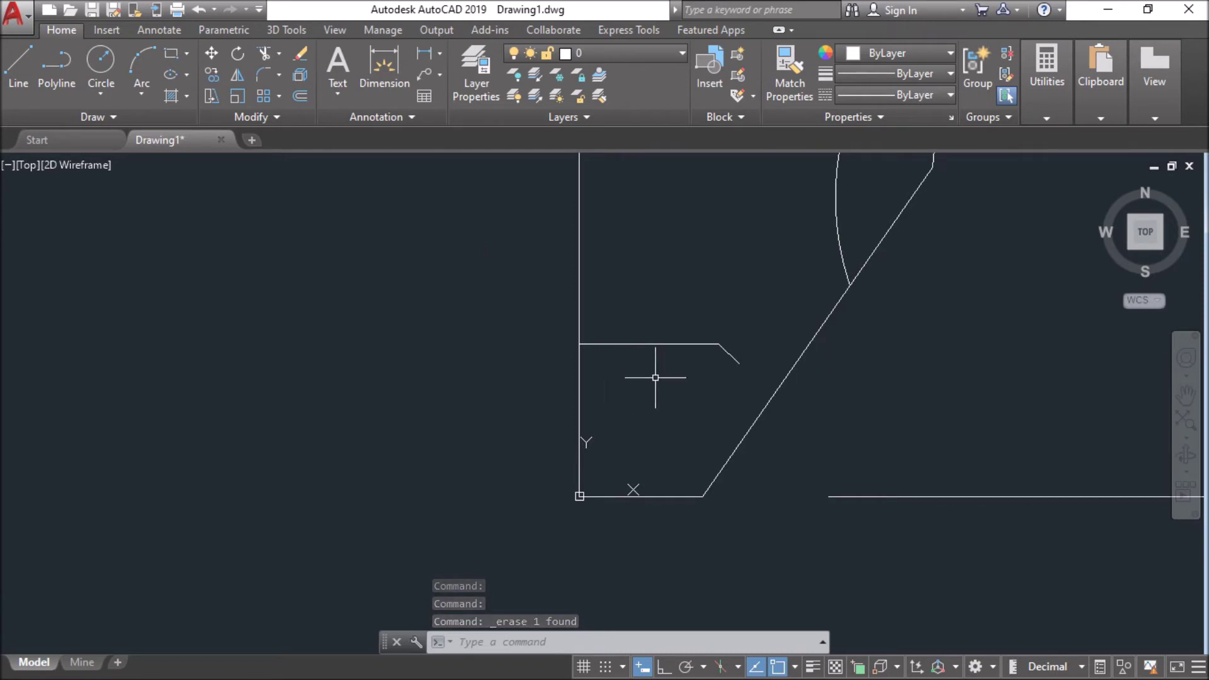
click(742, 334)
click(691, 365)
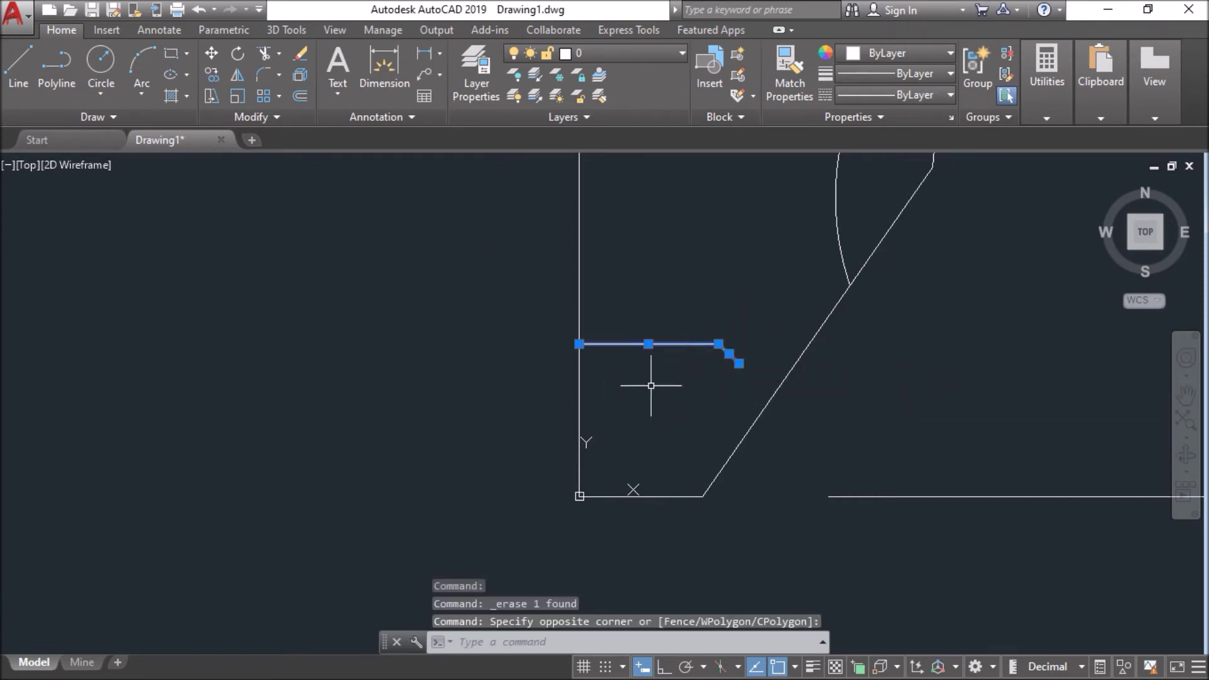
text(J)
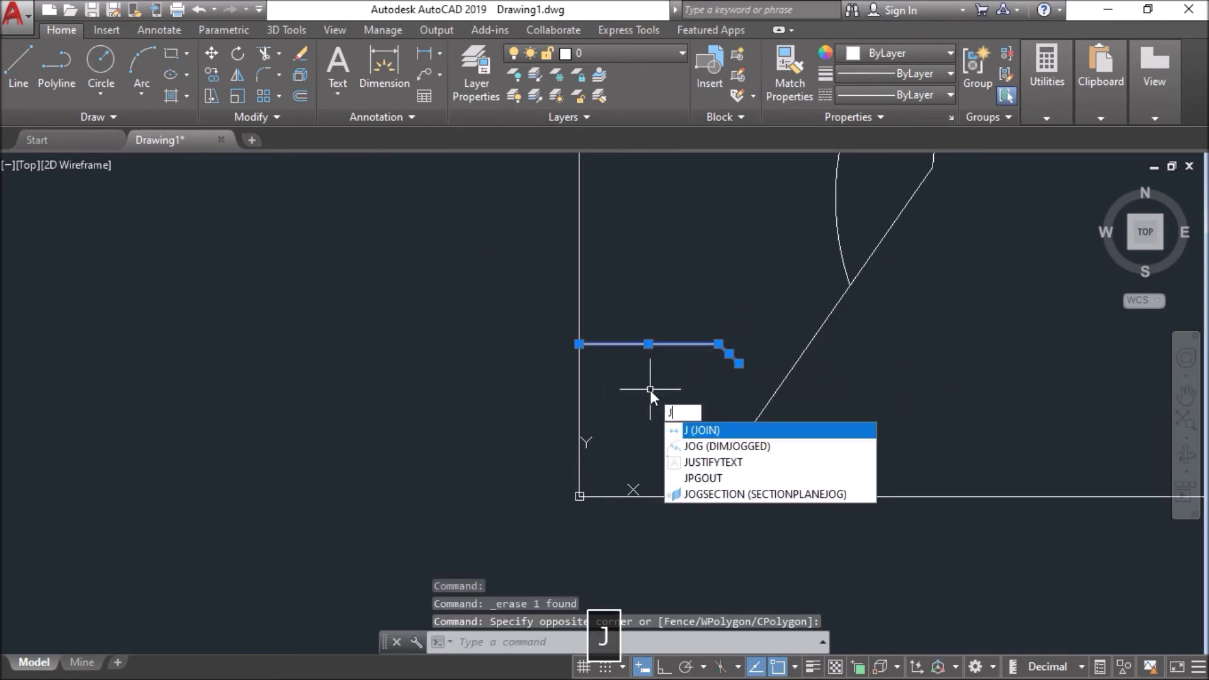
key(Return)
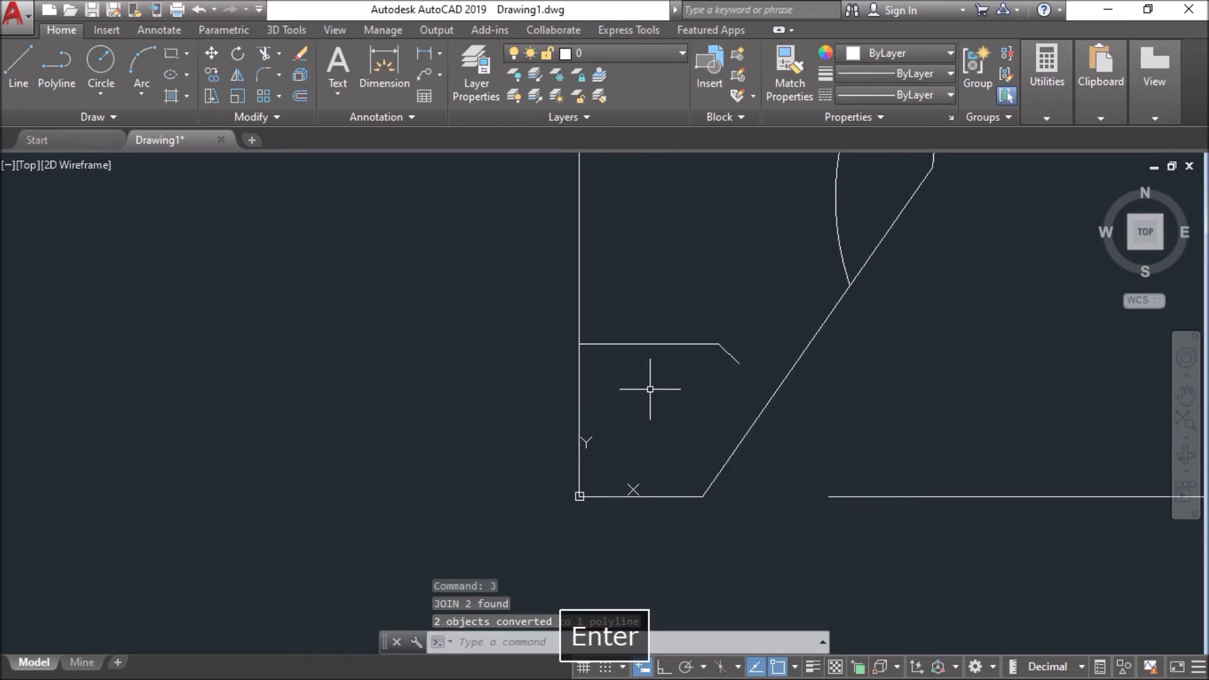
Step: Offset the joined horizontal and sloping polyline 13 units upward
text(O)
key(space)
text(13)
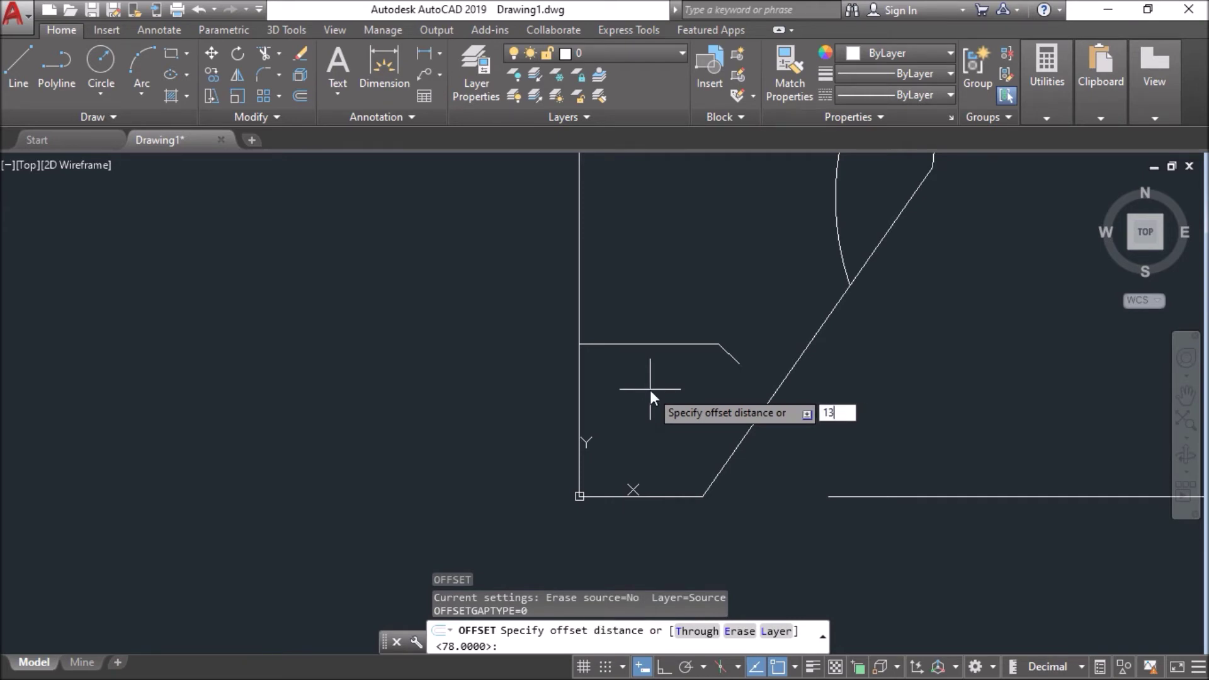
key(Return)
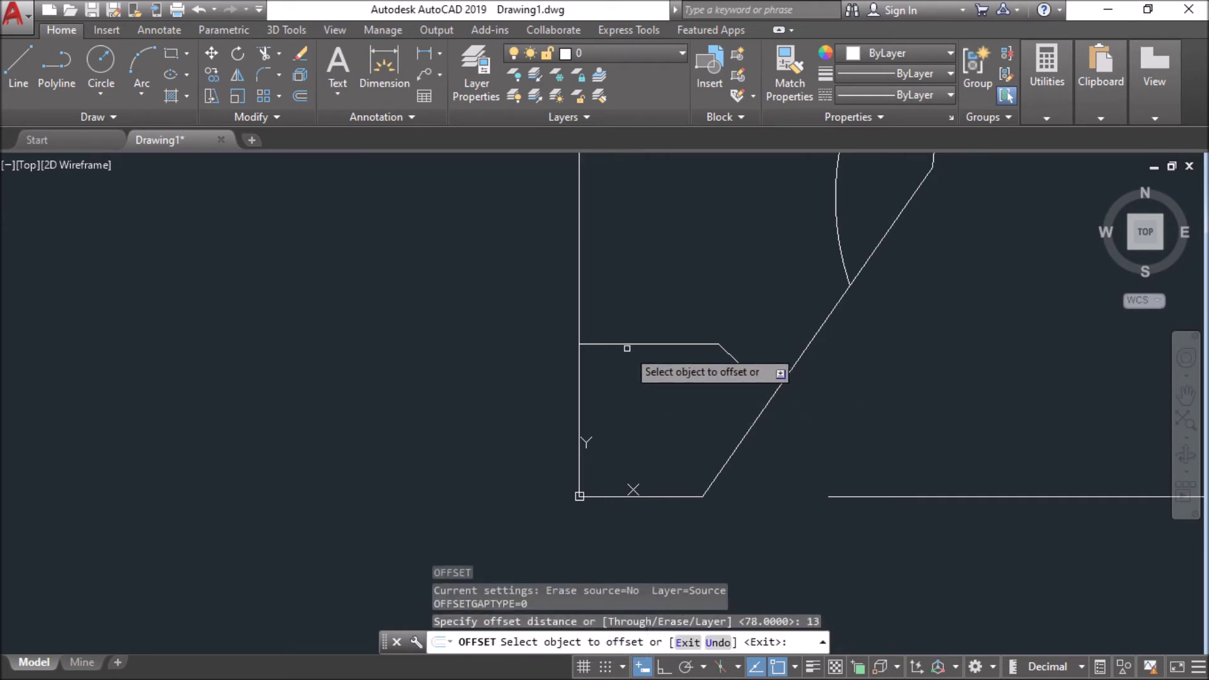
click(624, 344)
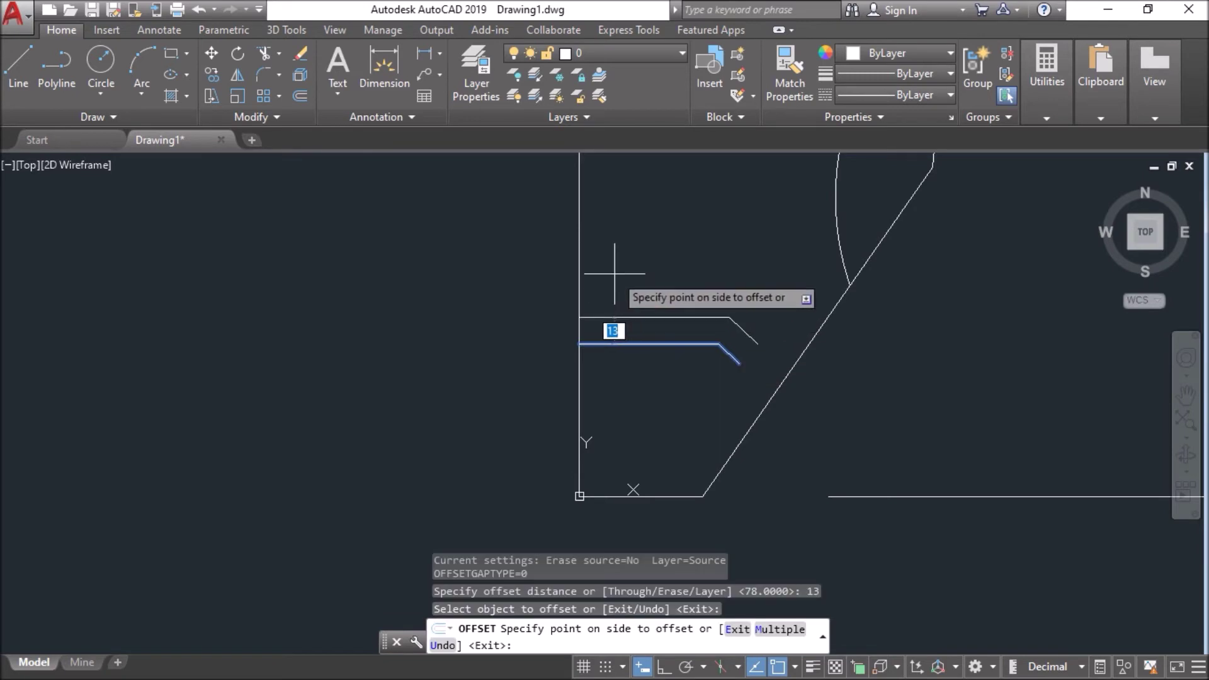
click(615, 274)
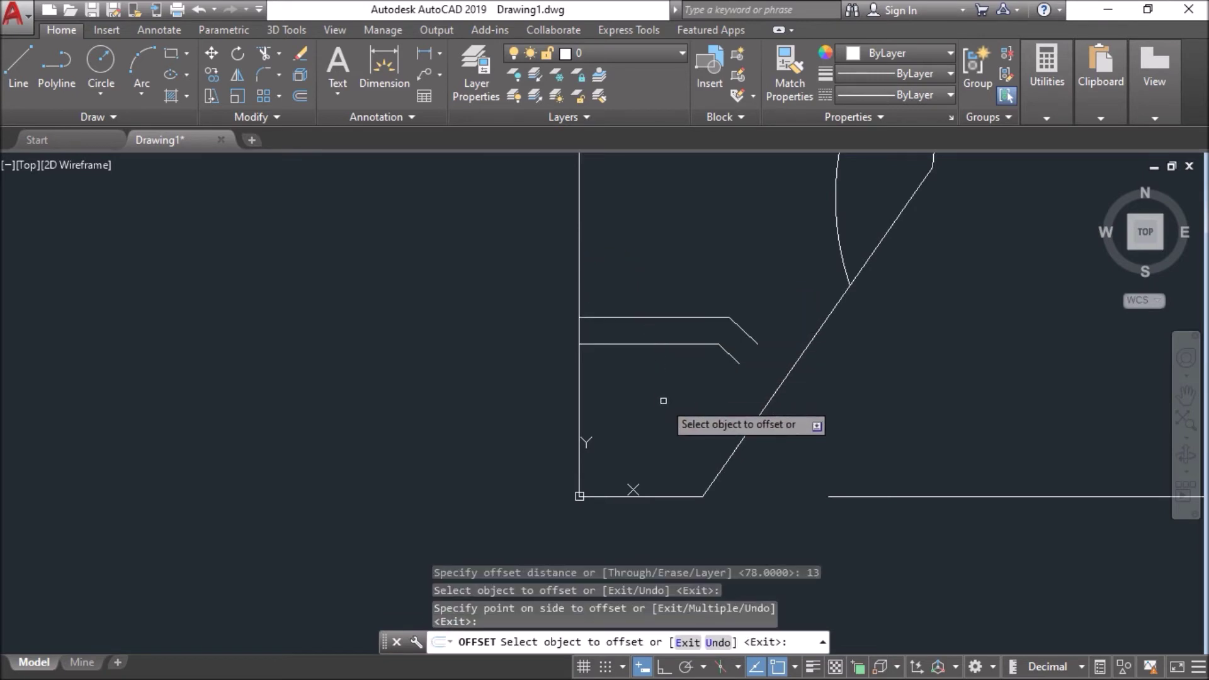
key(Escape)
Step: Close the open right end of the two parallel polylines with a line between their sloping endpoints
text(L)
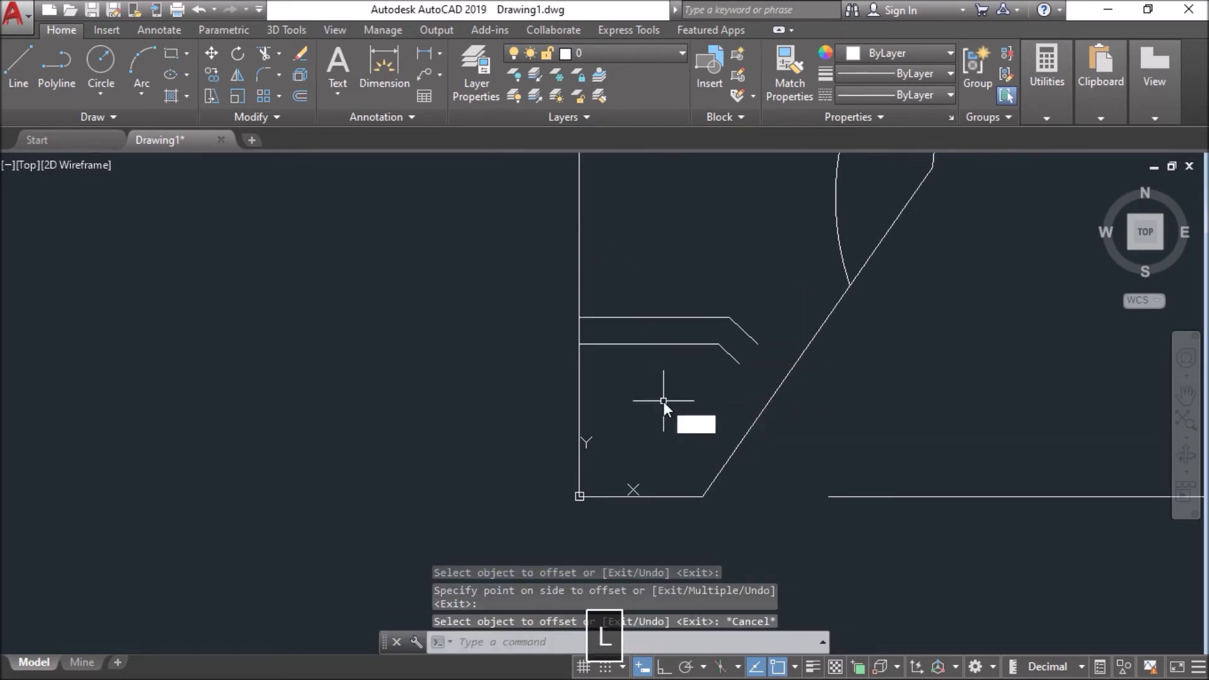
key(Return)
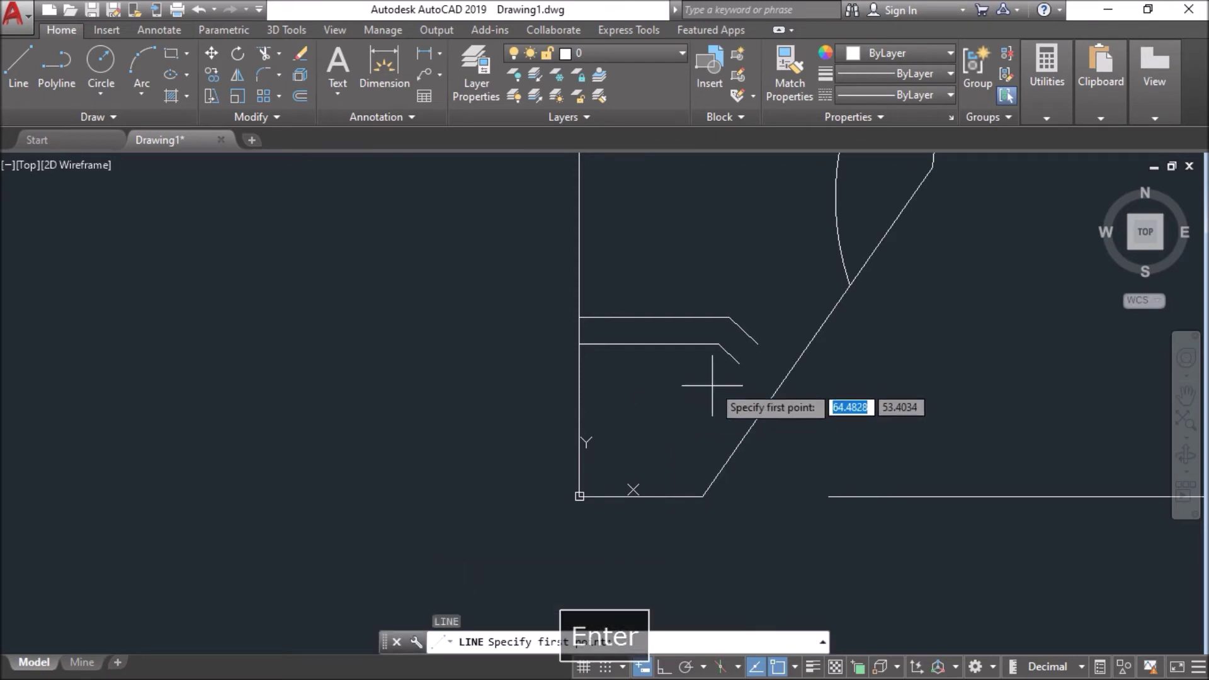
scroll(734, 358, up, 4)
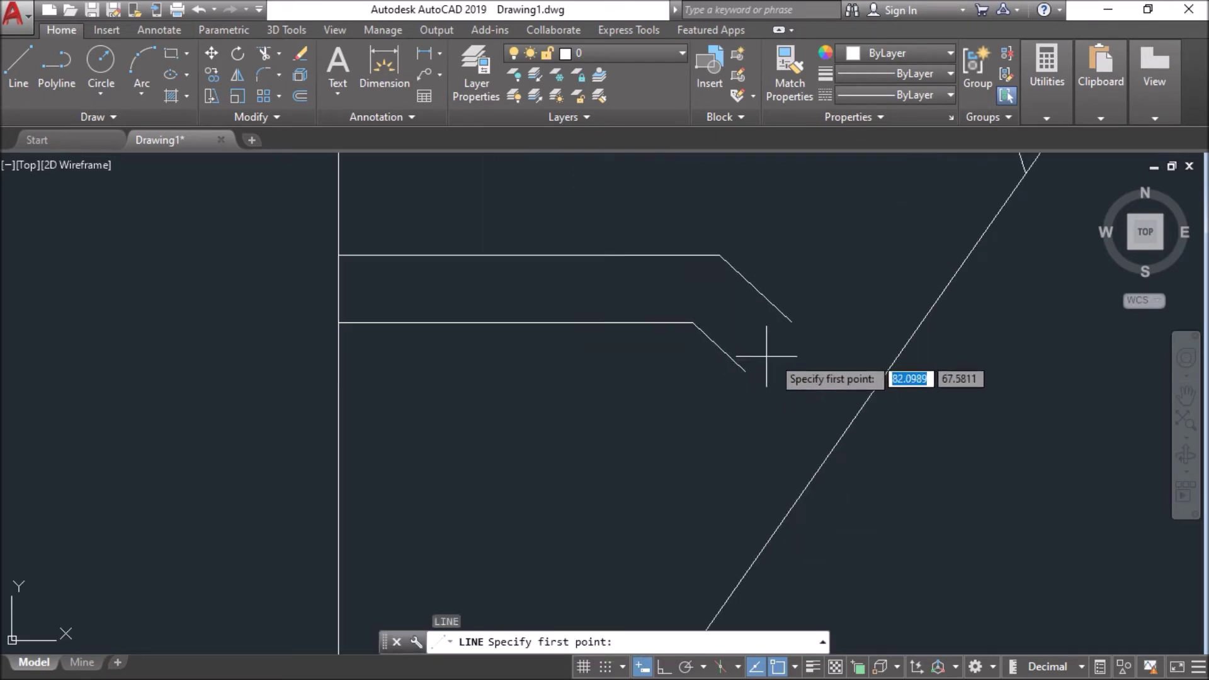
click(791, 321)
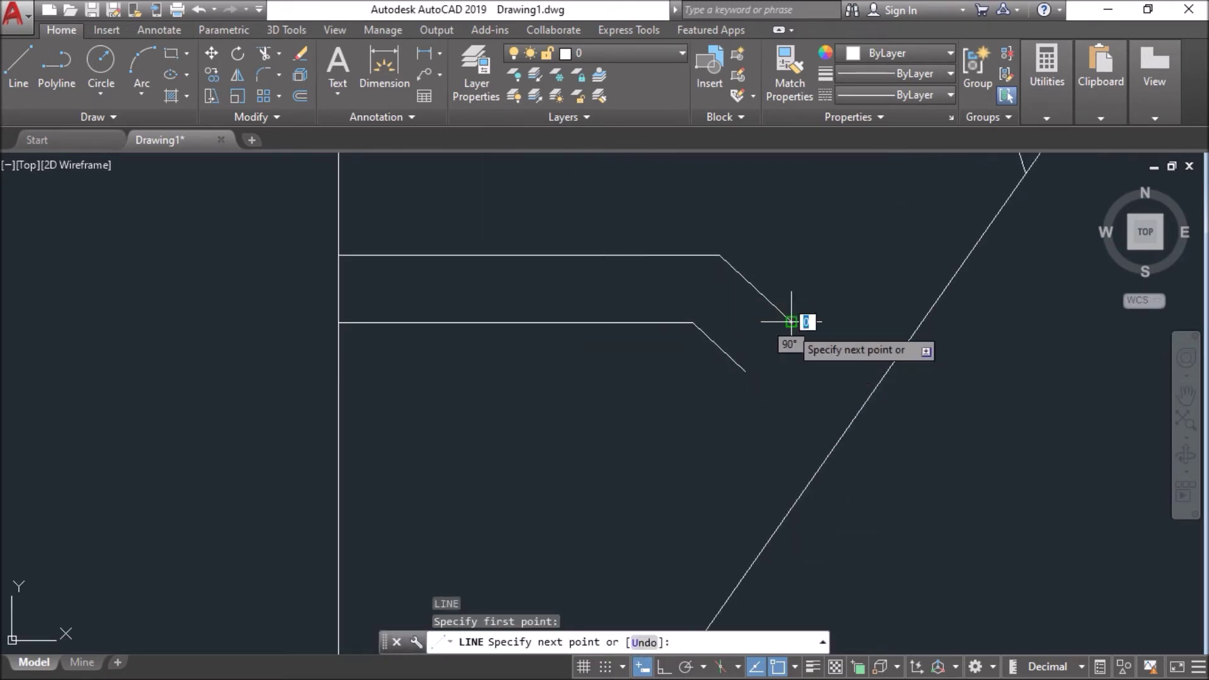
click(745, 371)
key(Return)
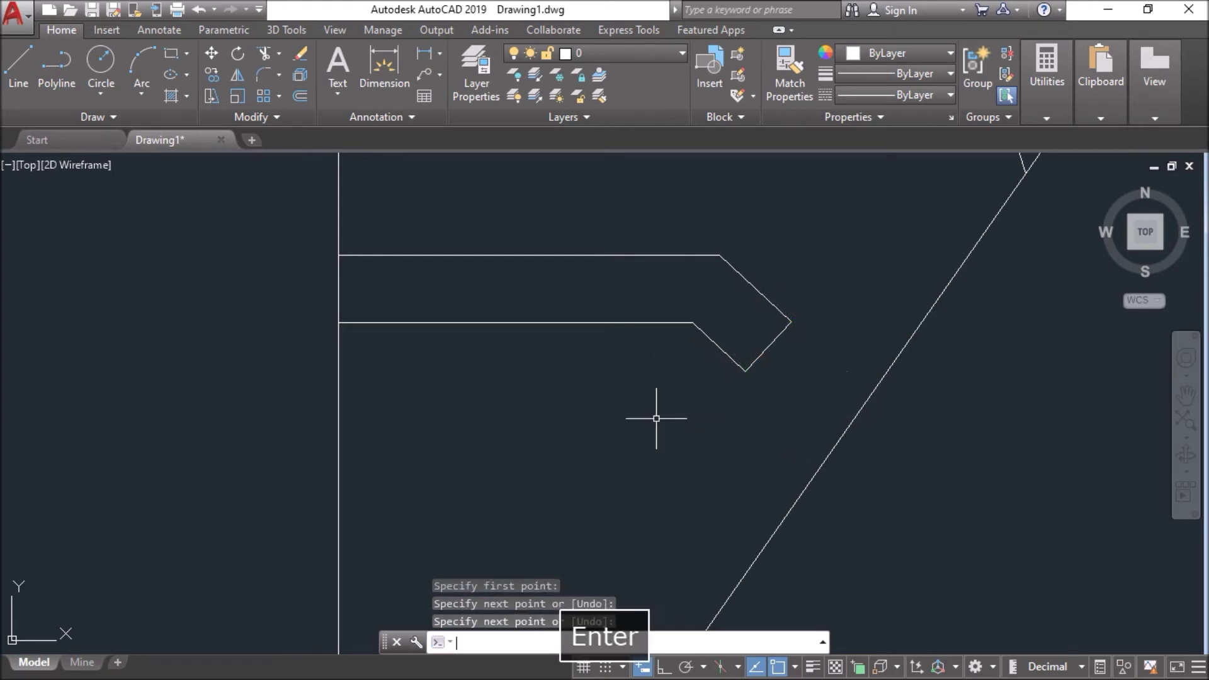
Step: Draw two consecutive horizontal segments, 45 and 74 units long, rightward from the centreline, starting 256 units above its lower end
scroll(717, 321, down, 4)
text(l)
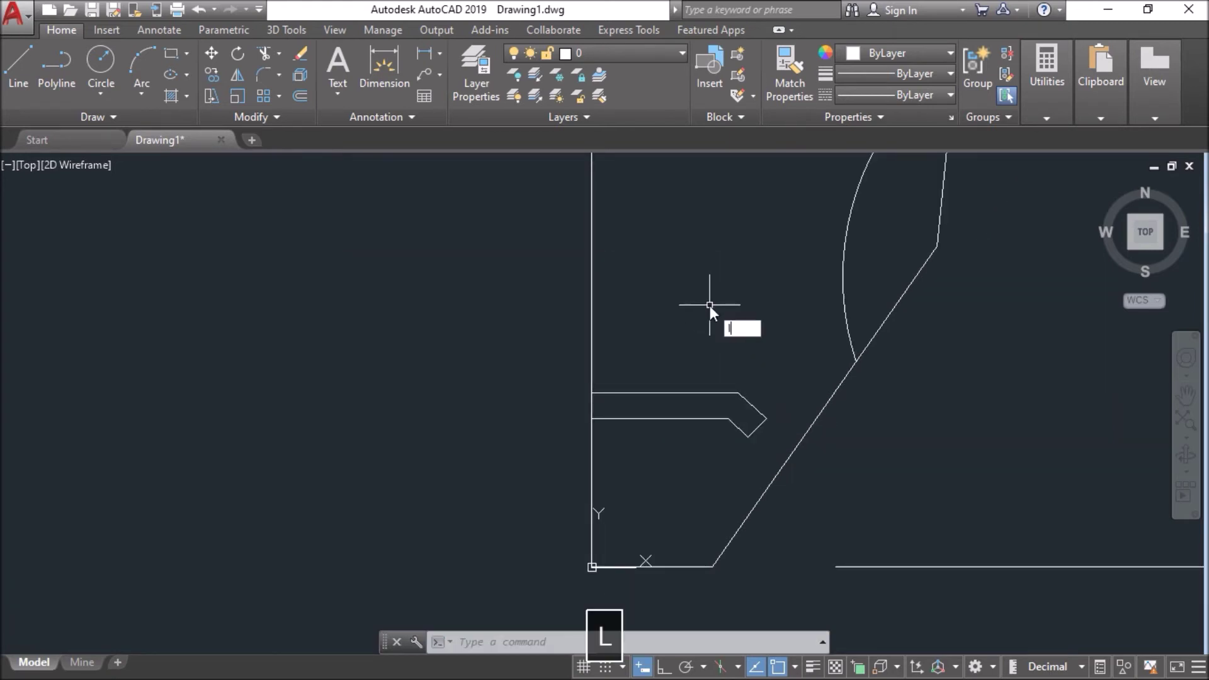
key(Return)
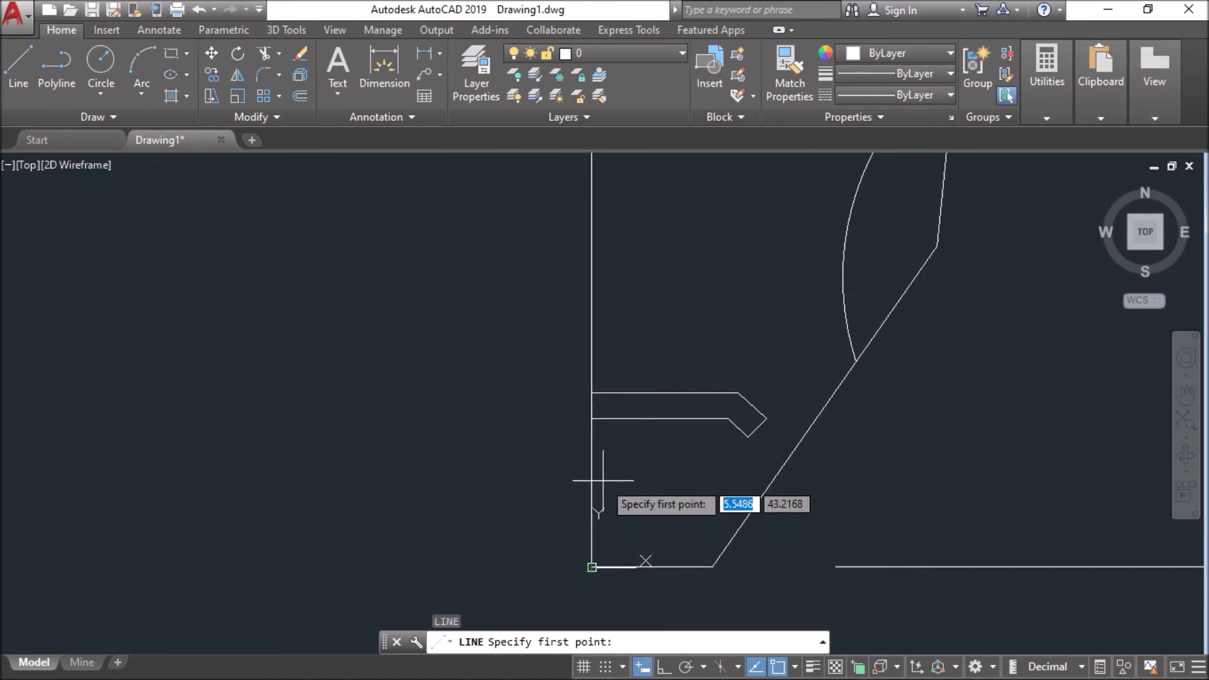
text(256)
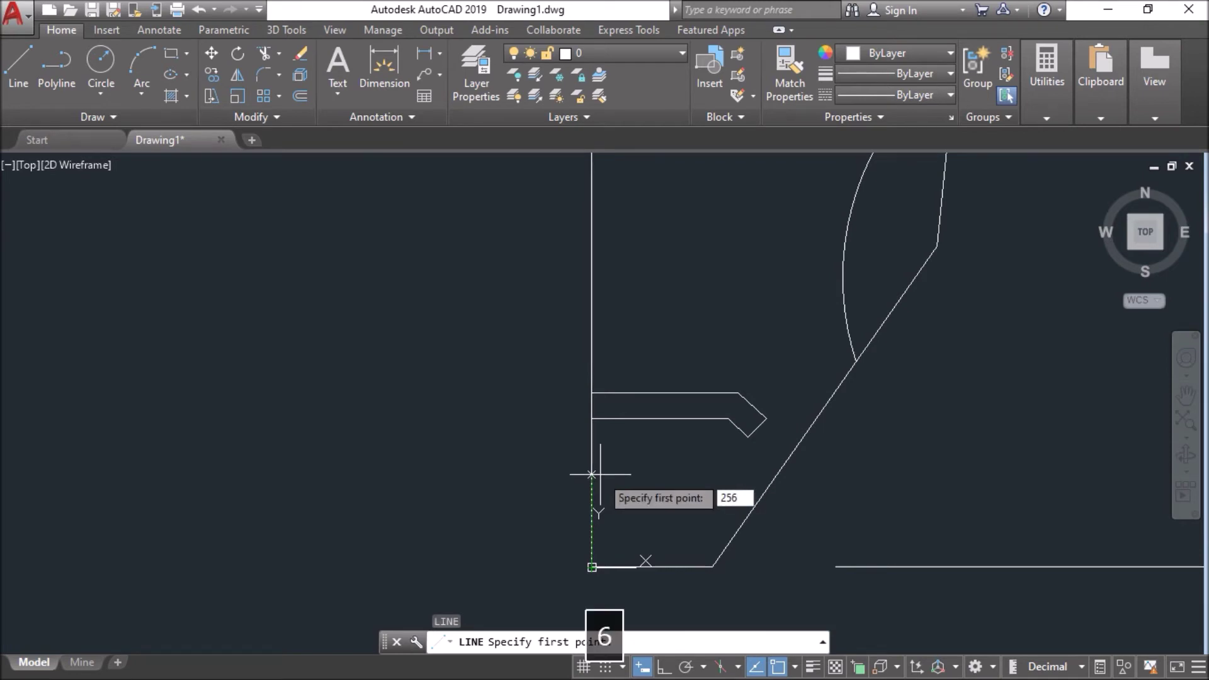
key(Return)
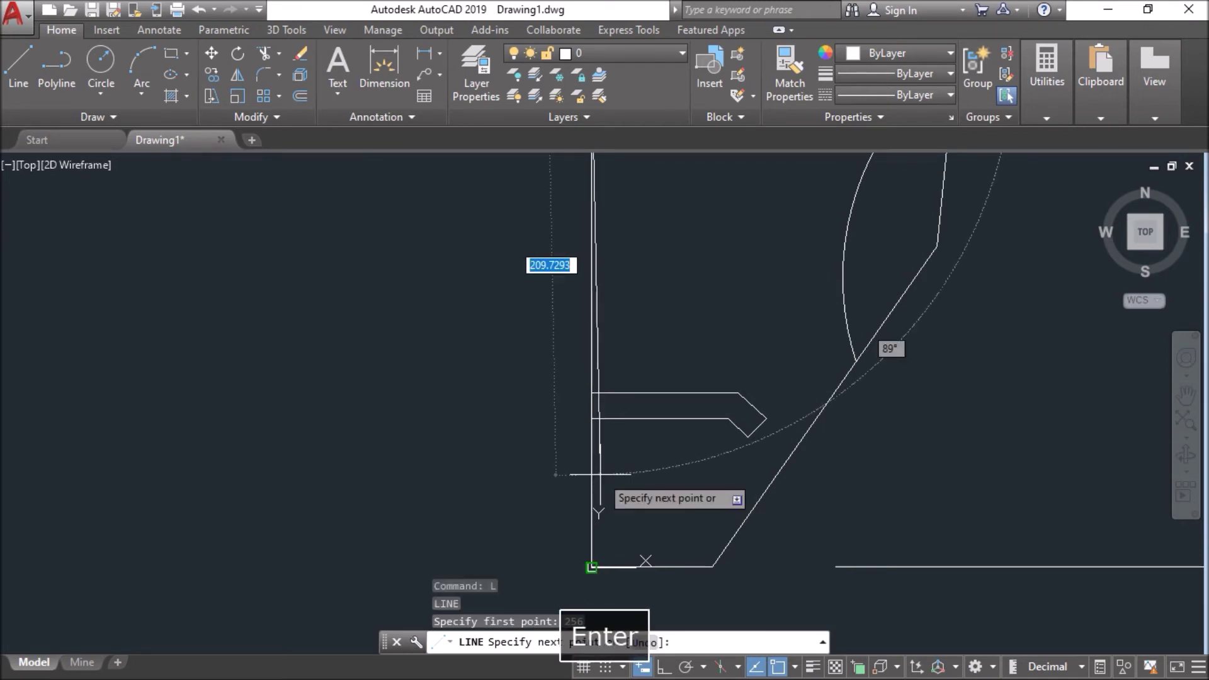
scroll(651, 260, down, 3)
middle_drag(654, 256, 593, 422)
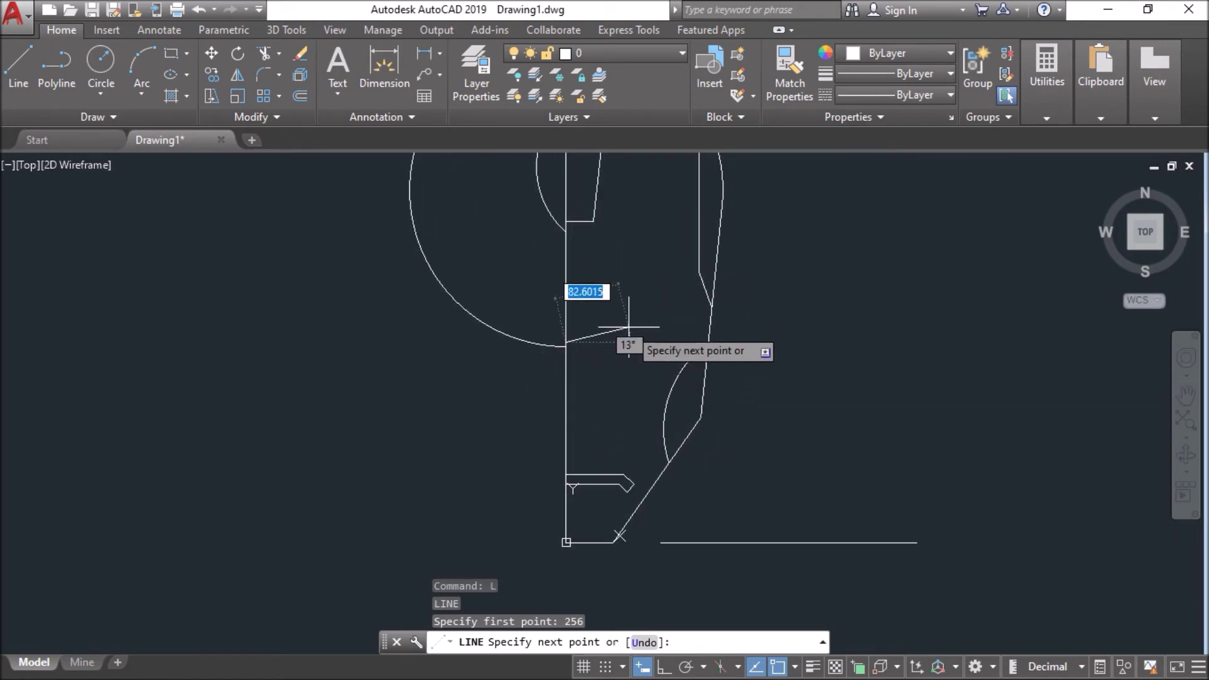
key(F8)
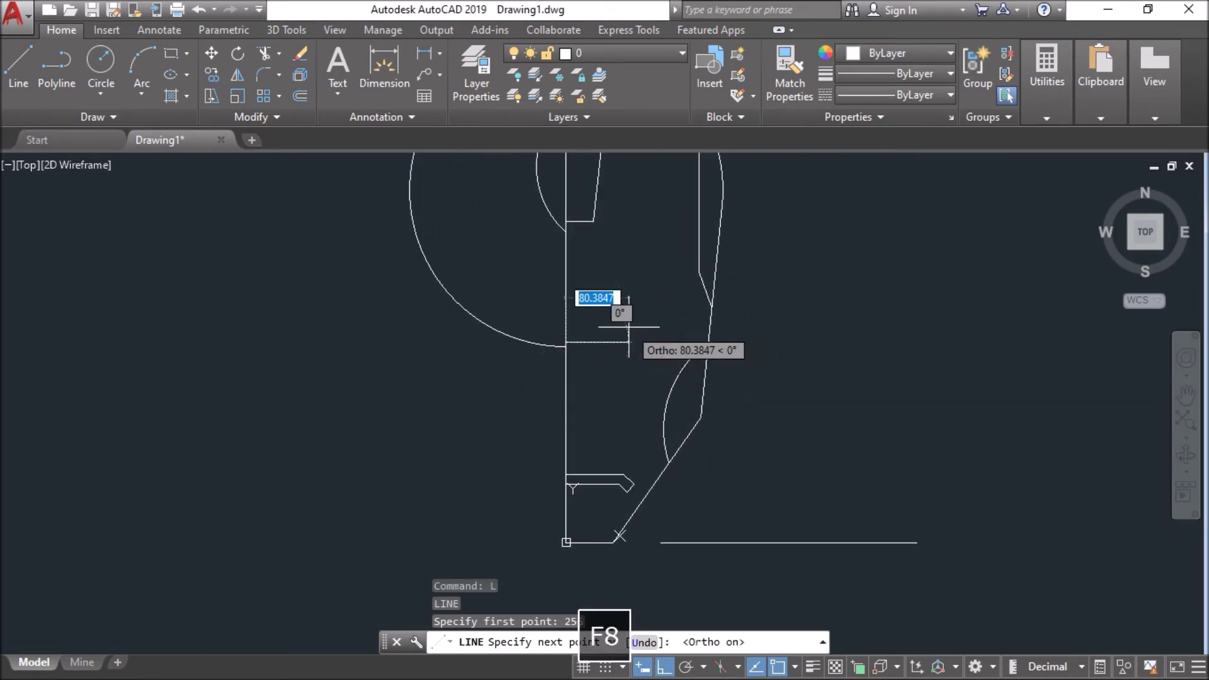
scroll(629, 327, up, 4)
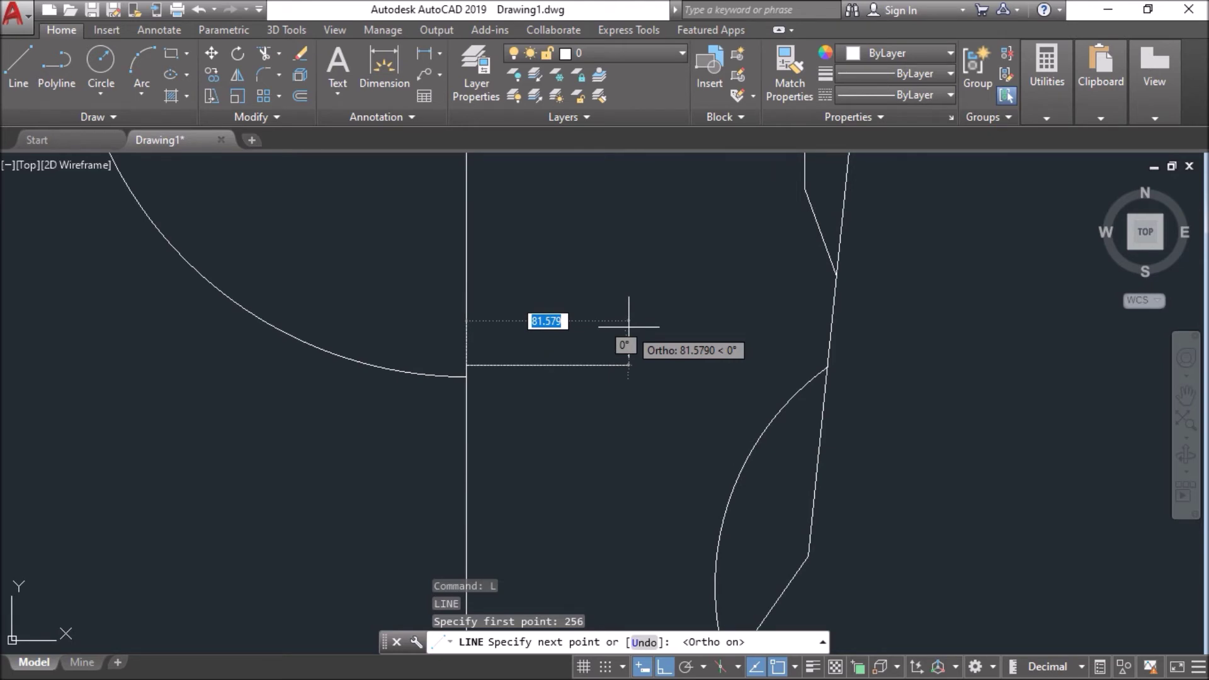
text(45)
key(Return)
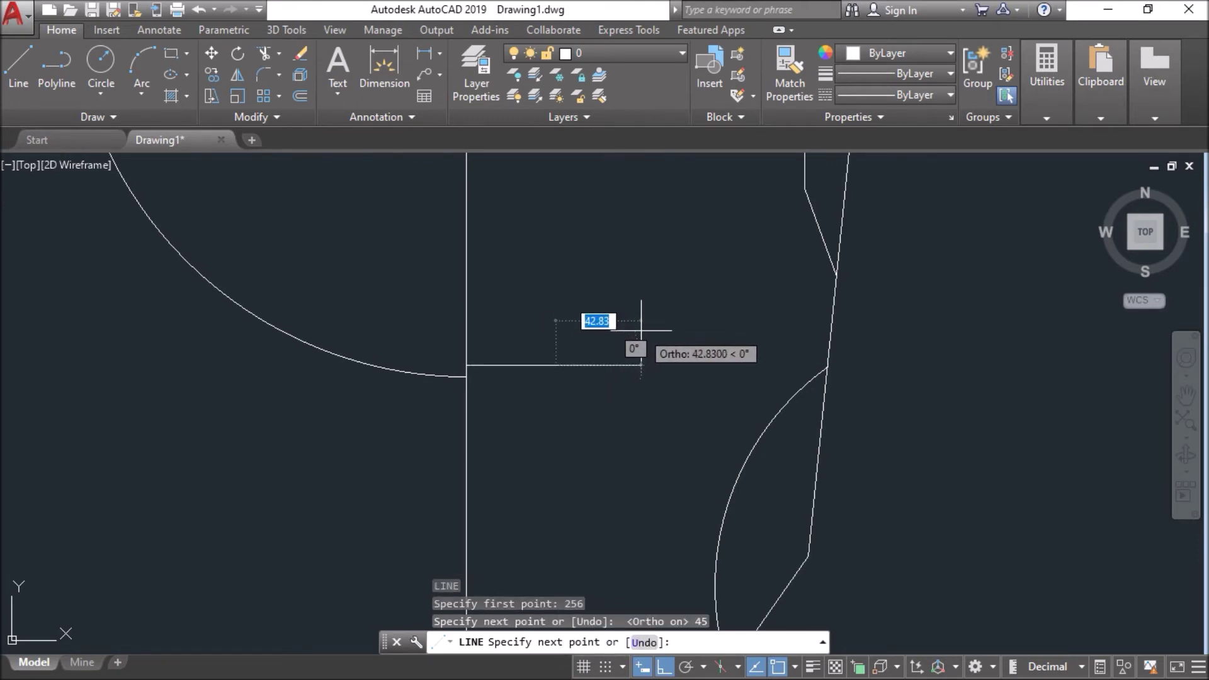
text(74)
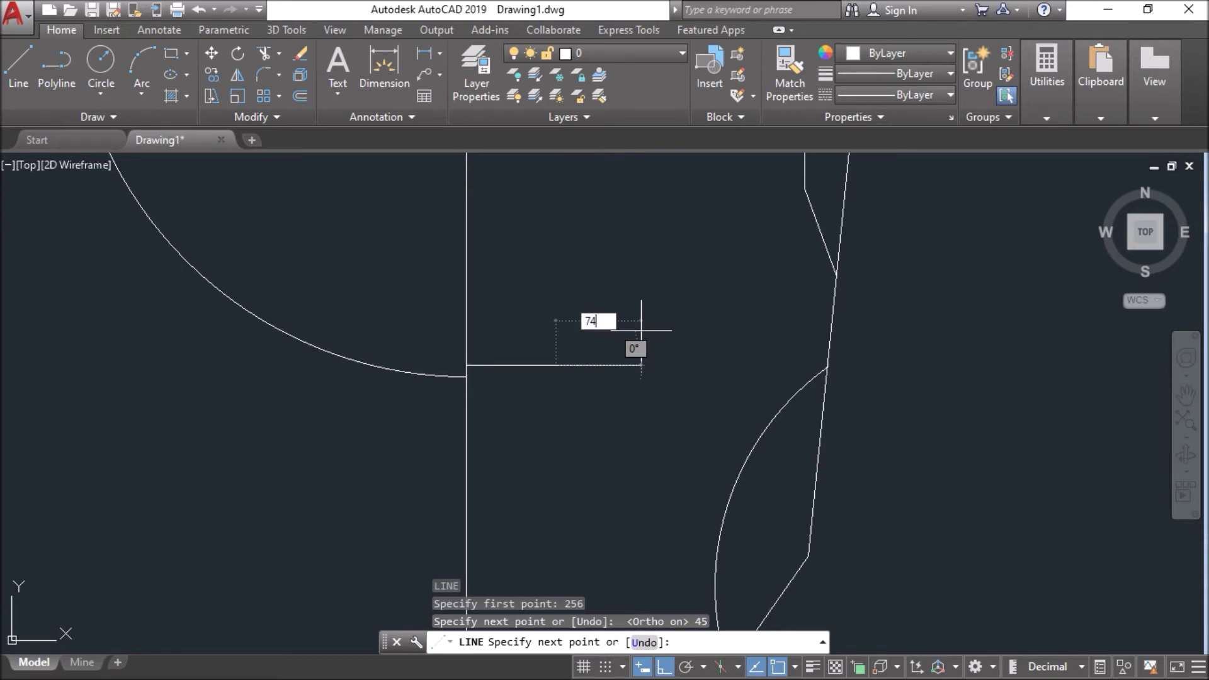
key(Return)
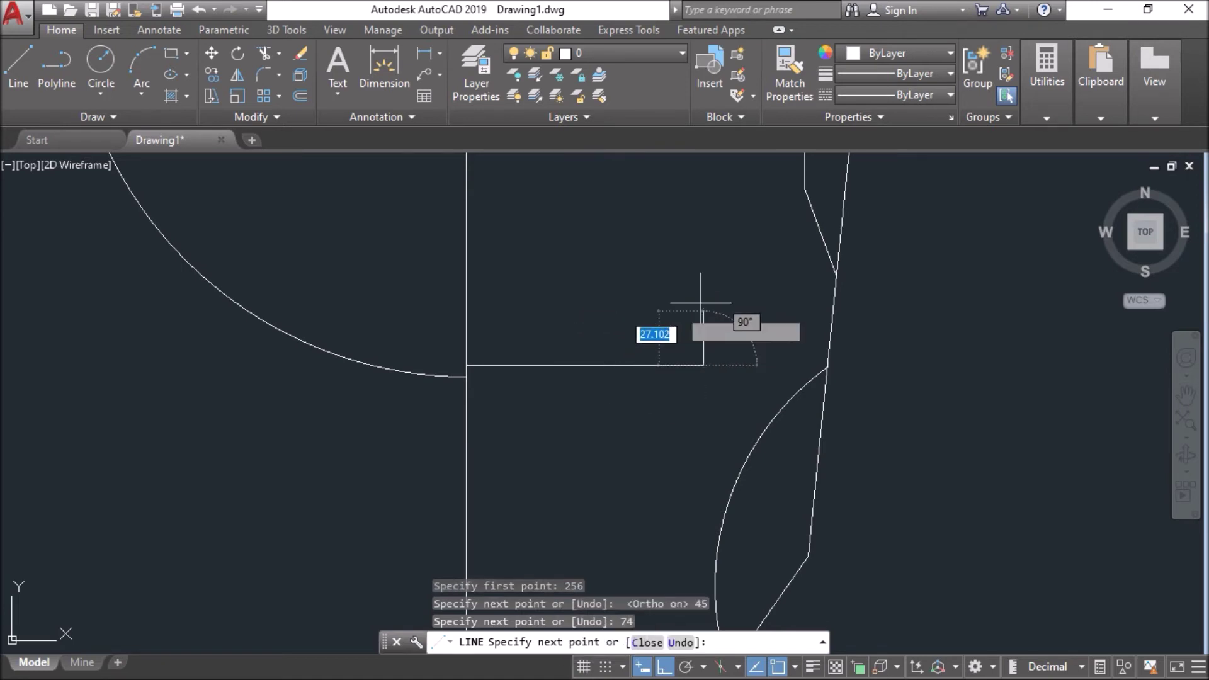
Step: Draw a line about 72 units long at 34° from the right end of the 74-unit horizontal line, and erase the 45-unit segment
key(F8)
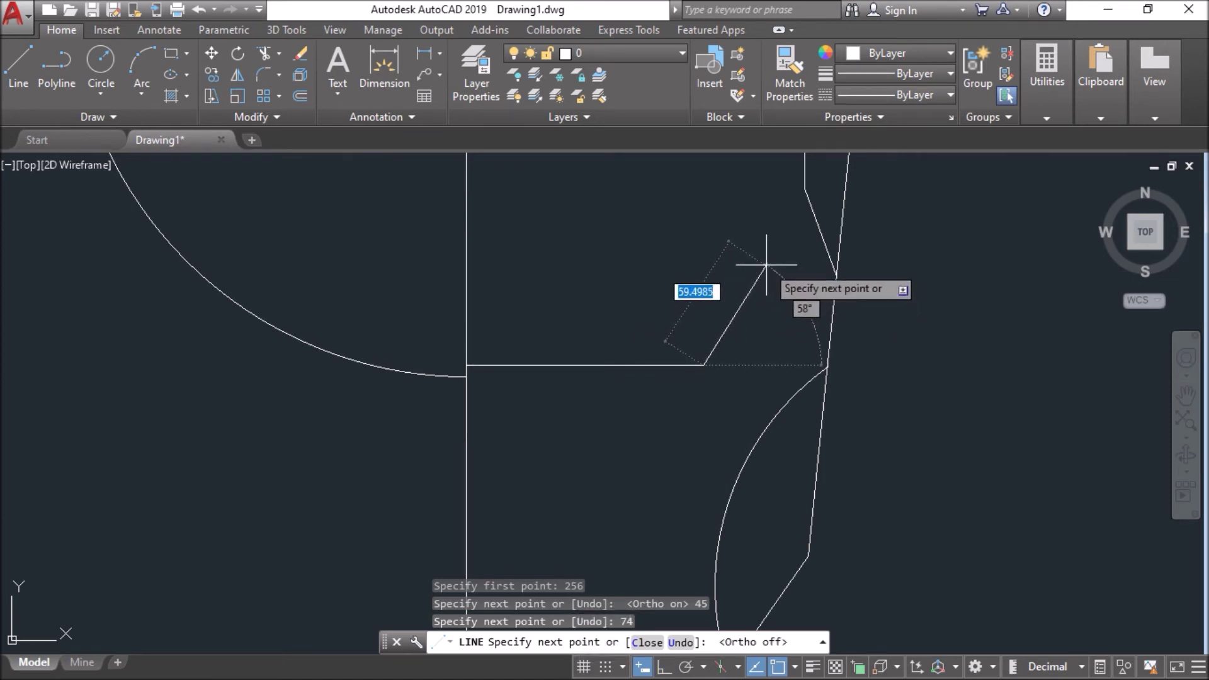
key(Tab)
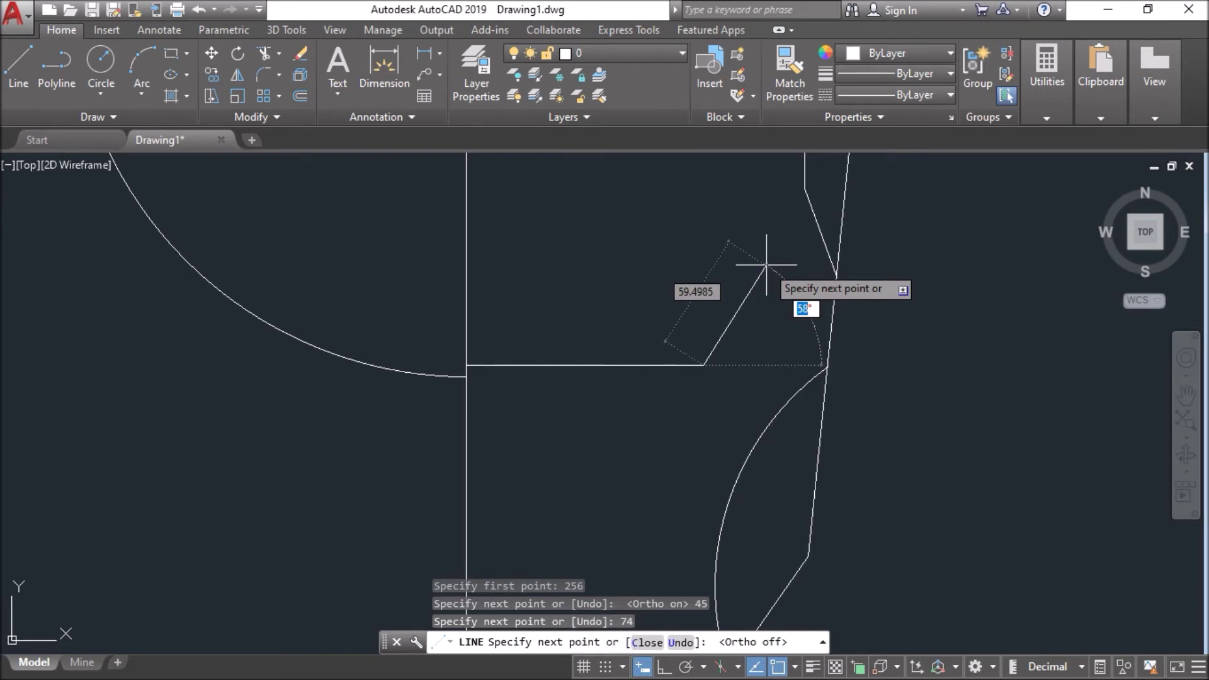
text(34)
key(Tab)
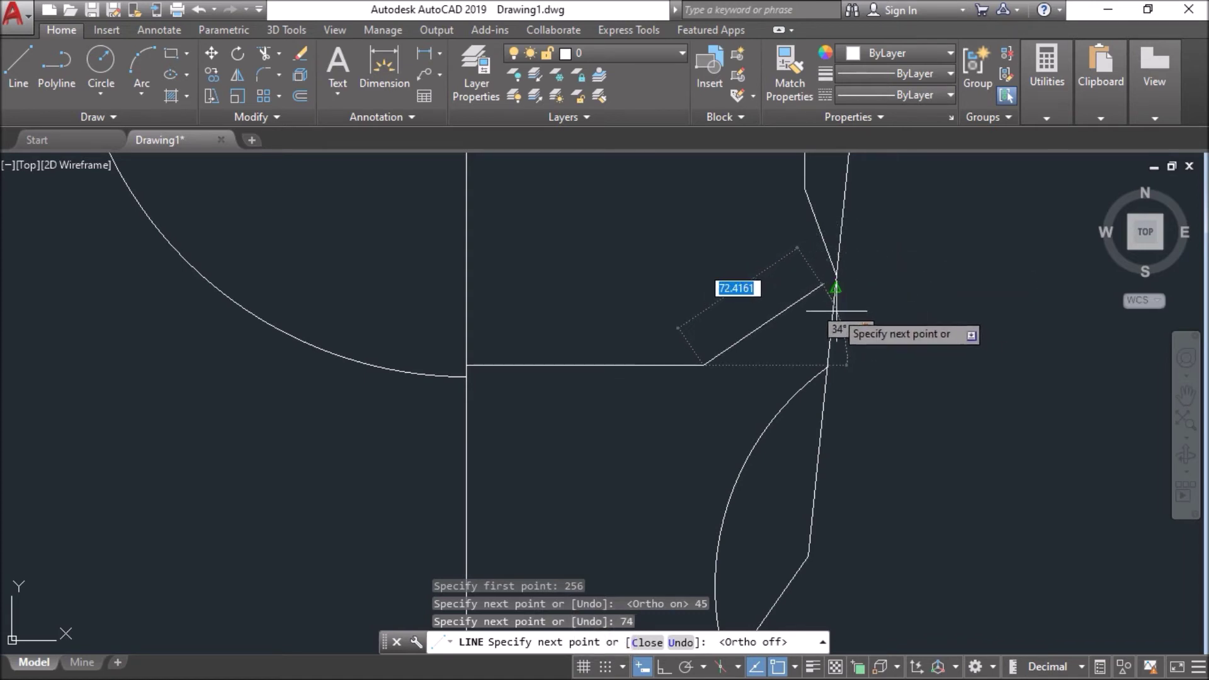
click(816, 278)
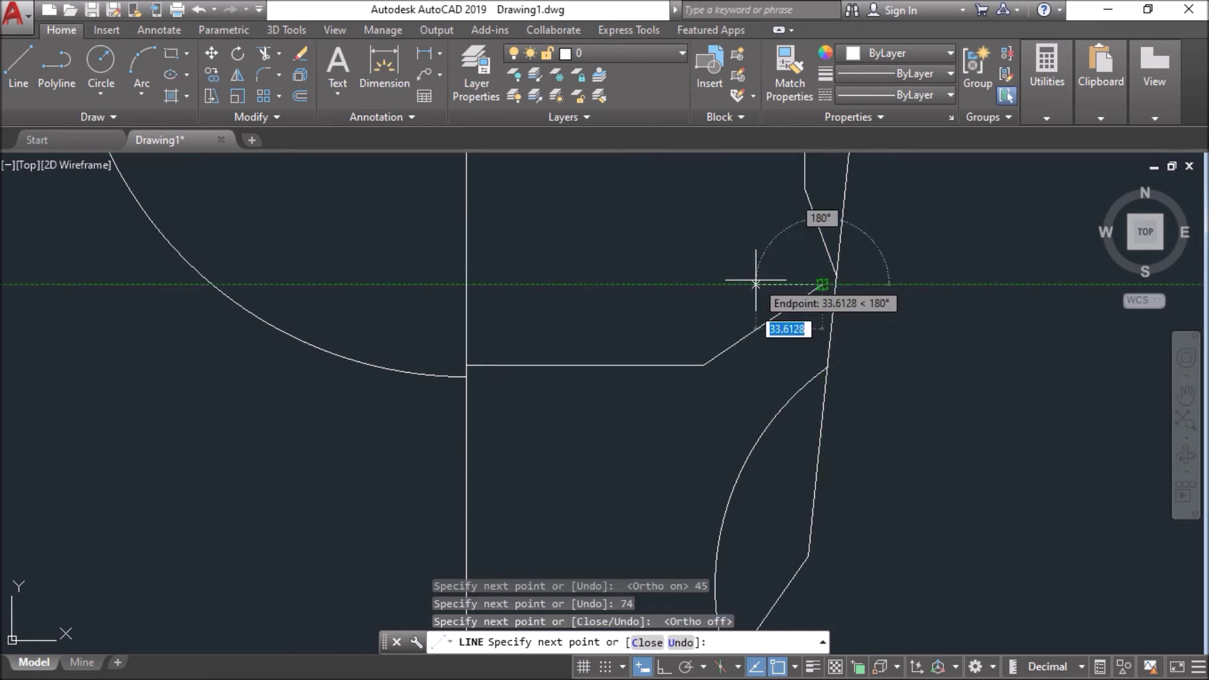
key(Escape)
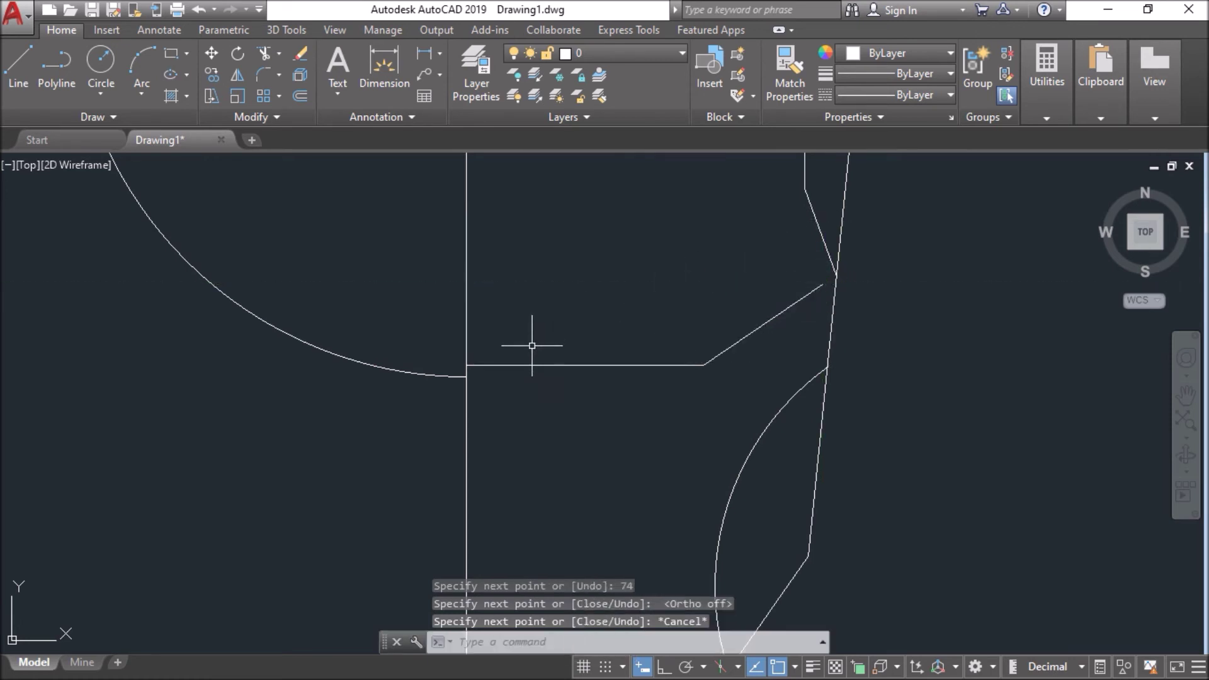
click(512, 365)
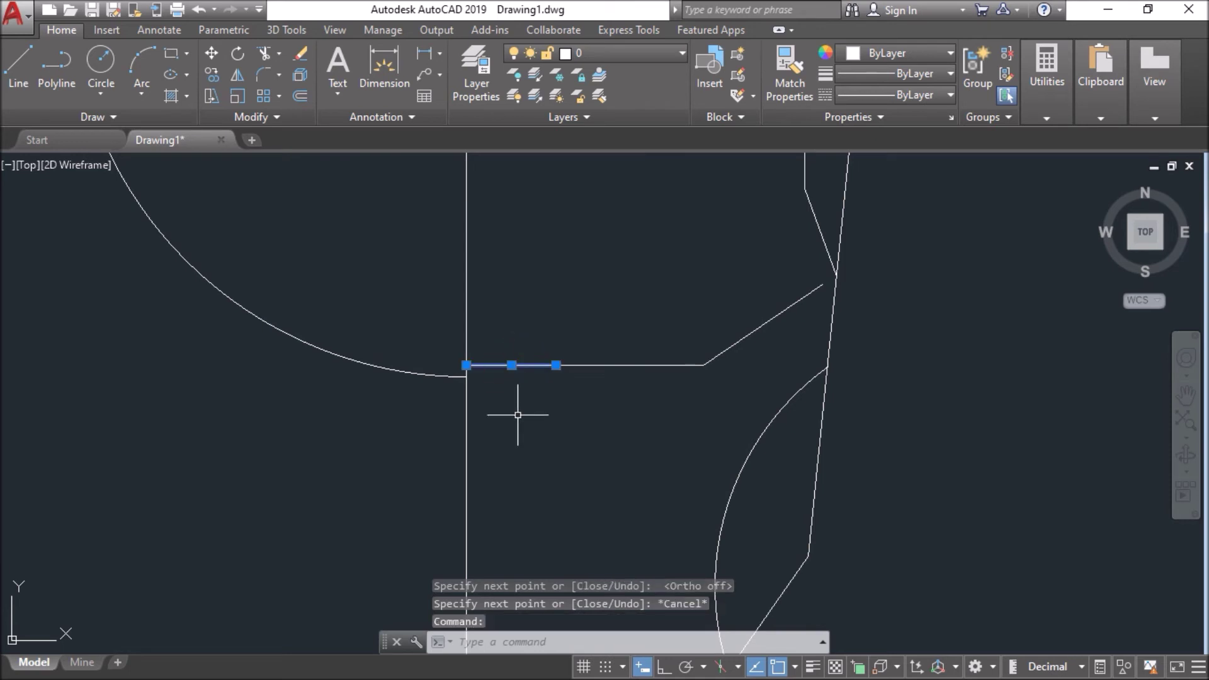
key(Delete)
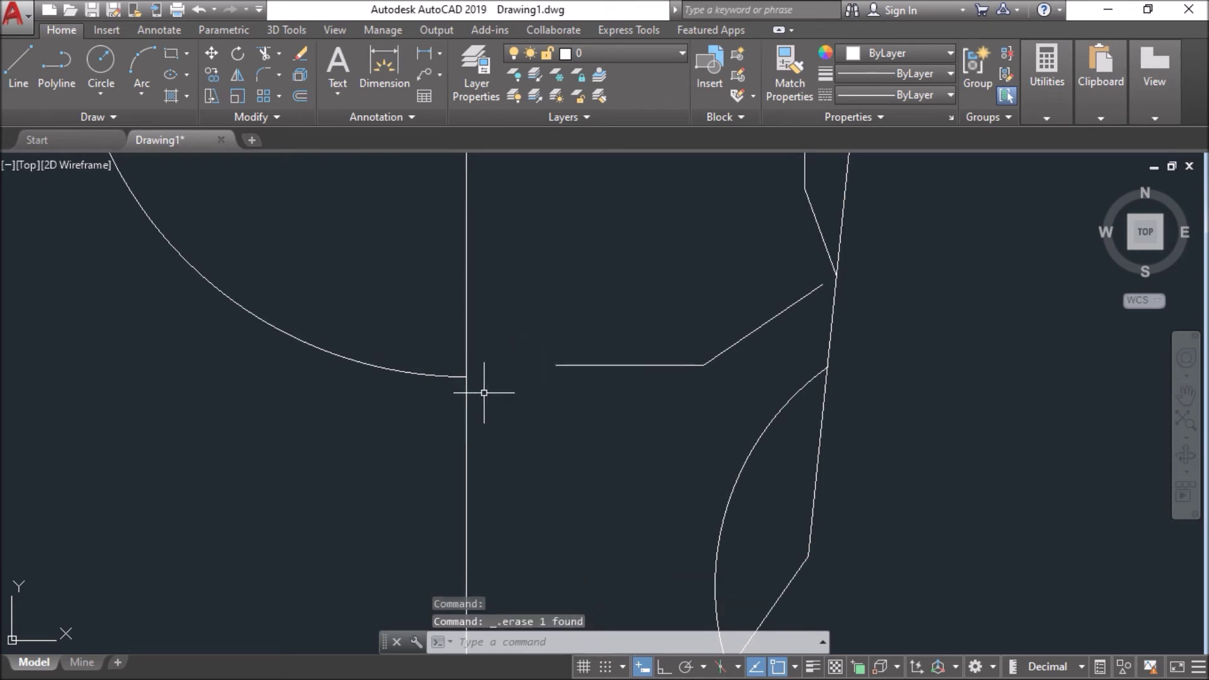
Step: Draw a line about 77 units long at 80° upward from the left end of the 74-unit horizontal line
text(l)
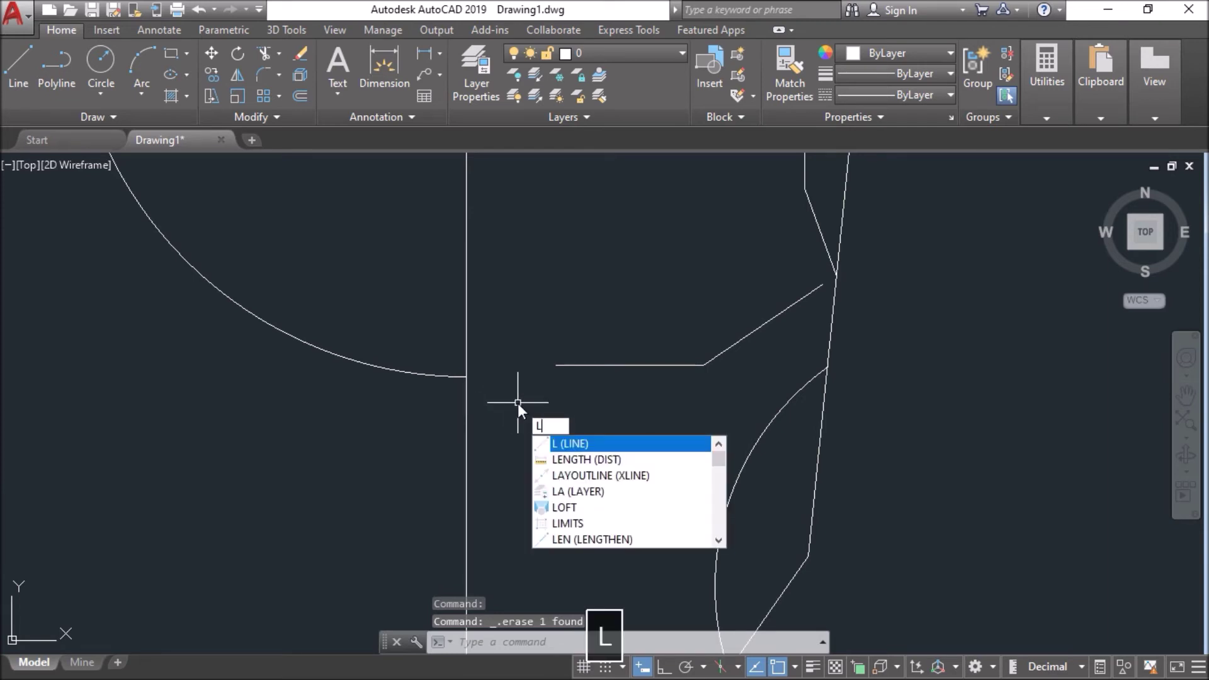
key(Return)
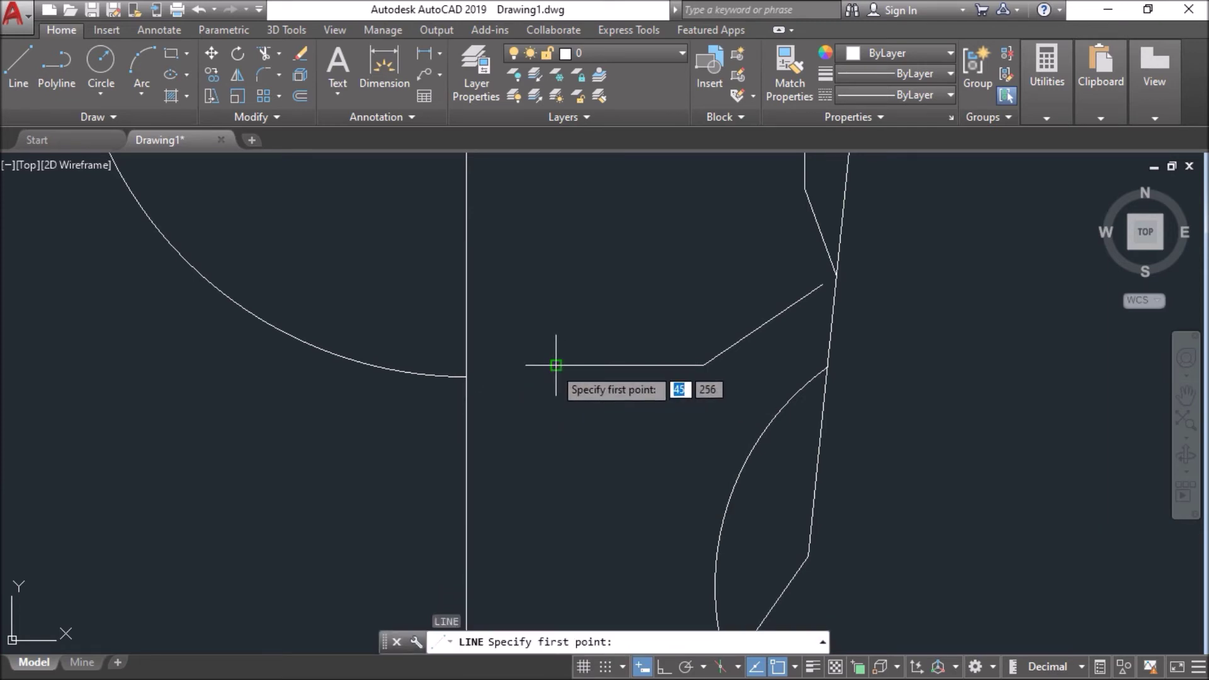
click(555, 365)
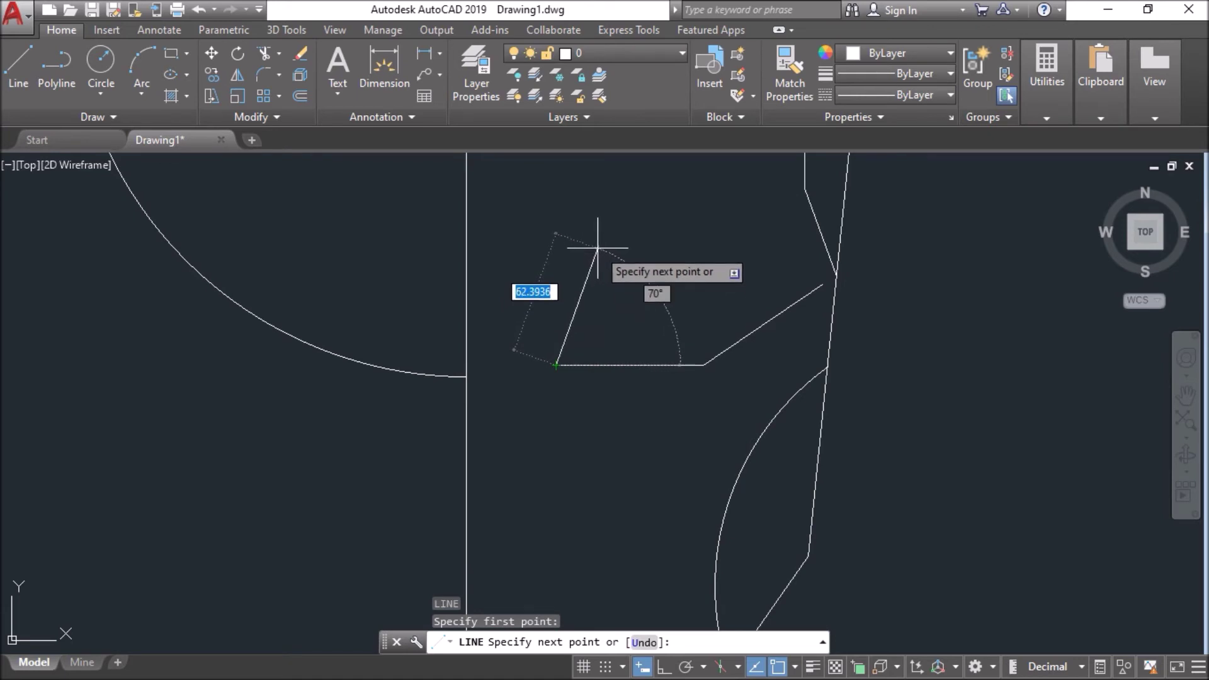
key(Tab)
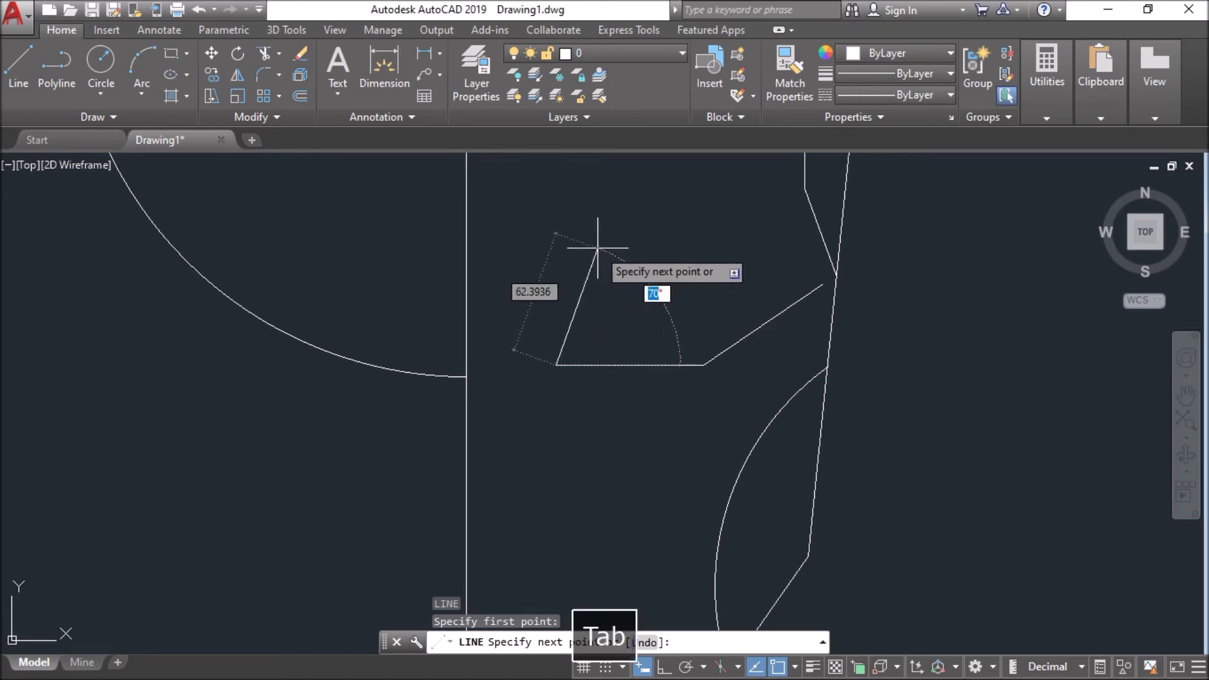
text(80)
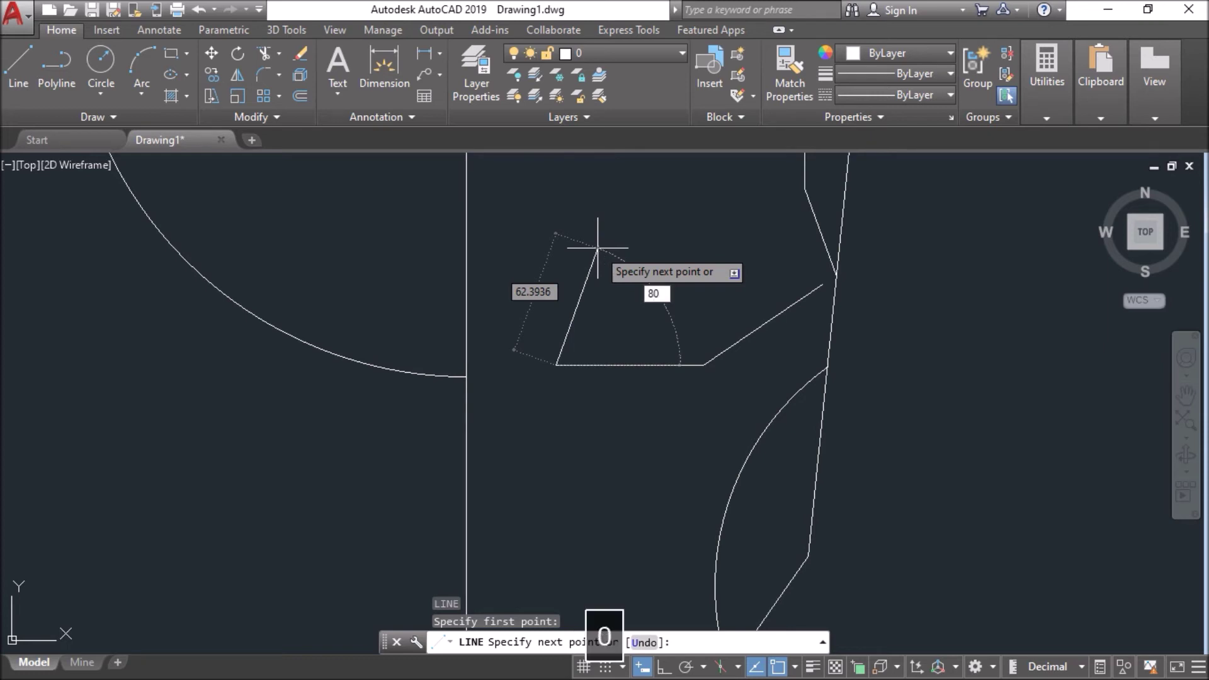
key(Tab)
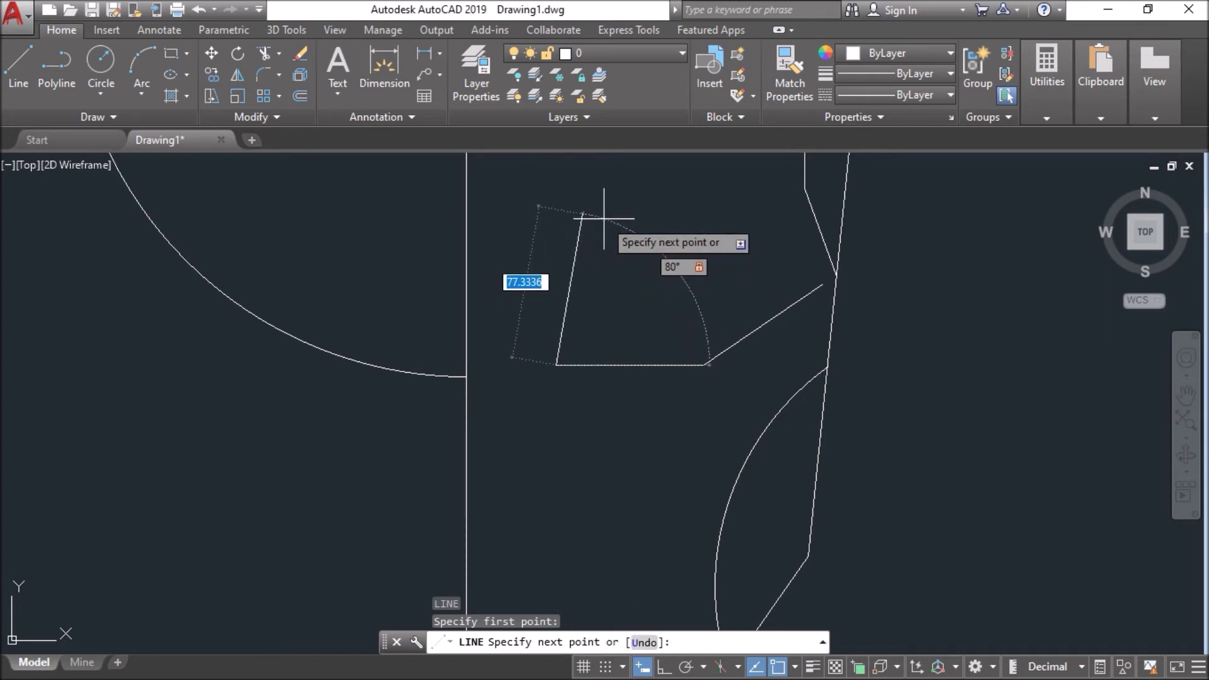
click(598, 217)
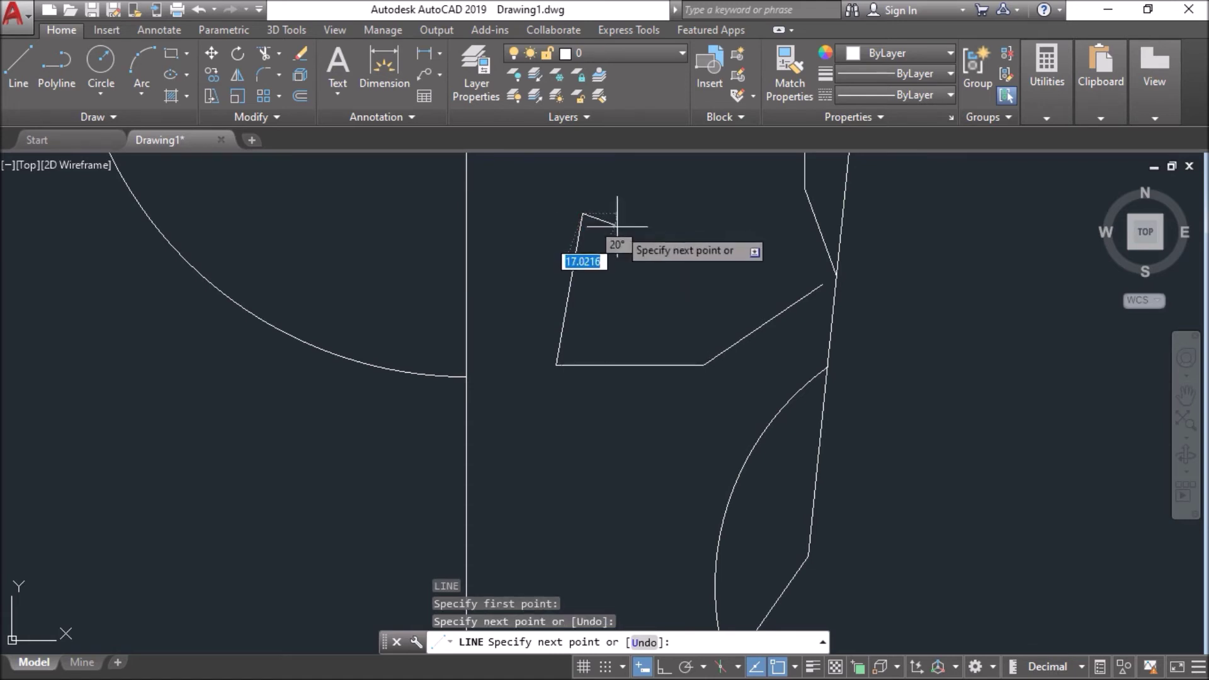
key(Return)
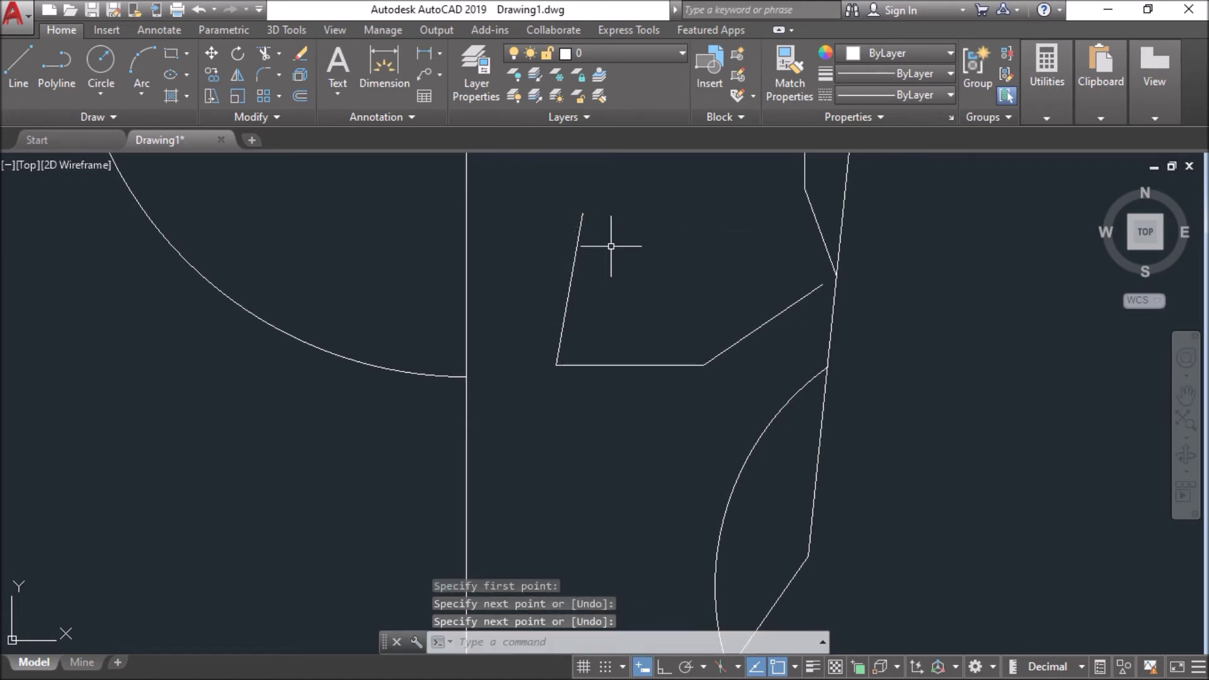
Step: Offset the separate horizontal line beside the profile's base 283.5 units upward
scroll(594, 305, down, 2)
middle_drag(575, 386, 579, 265)
middle_drag(866, 482, 866, 501)
text(o)
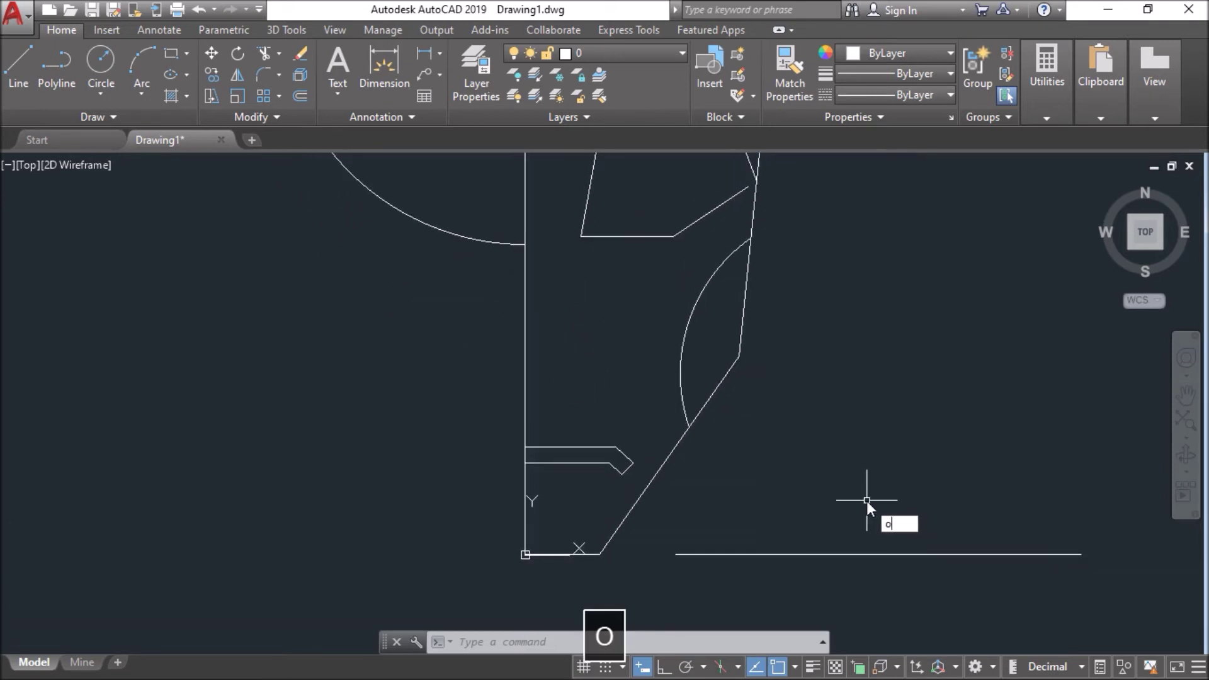
key(Return)
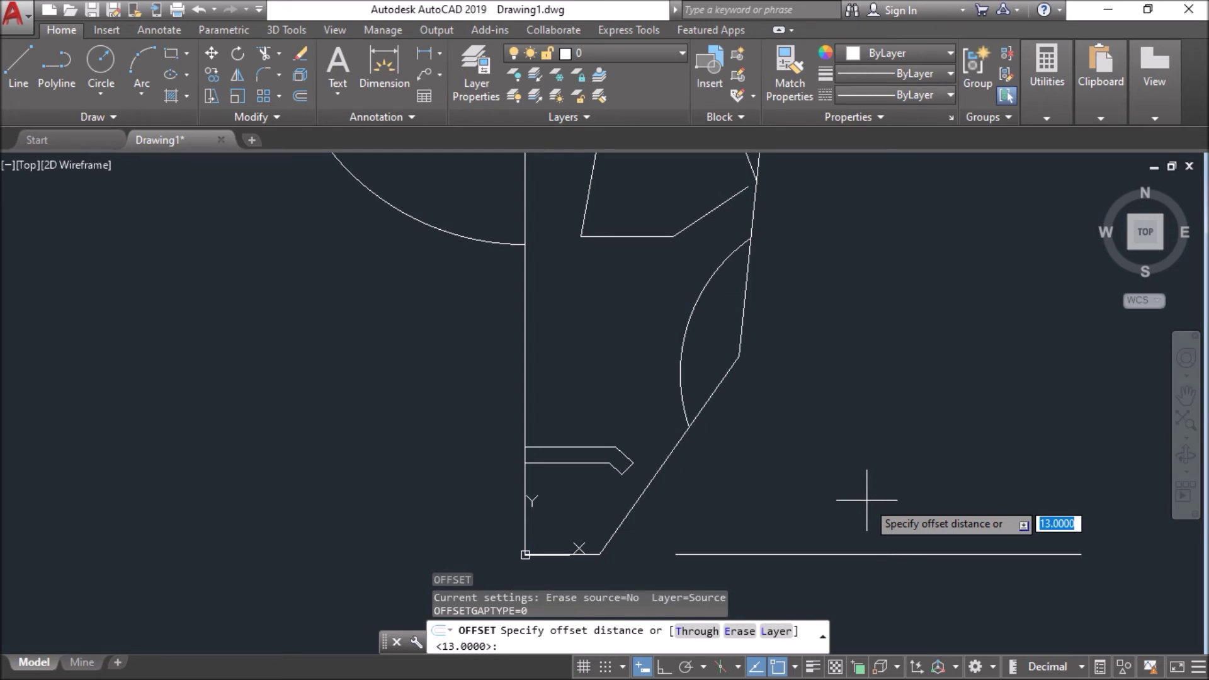
text(283.5)
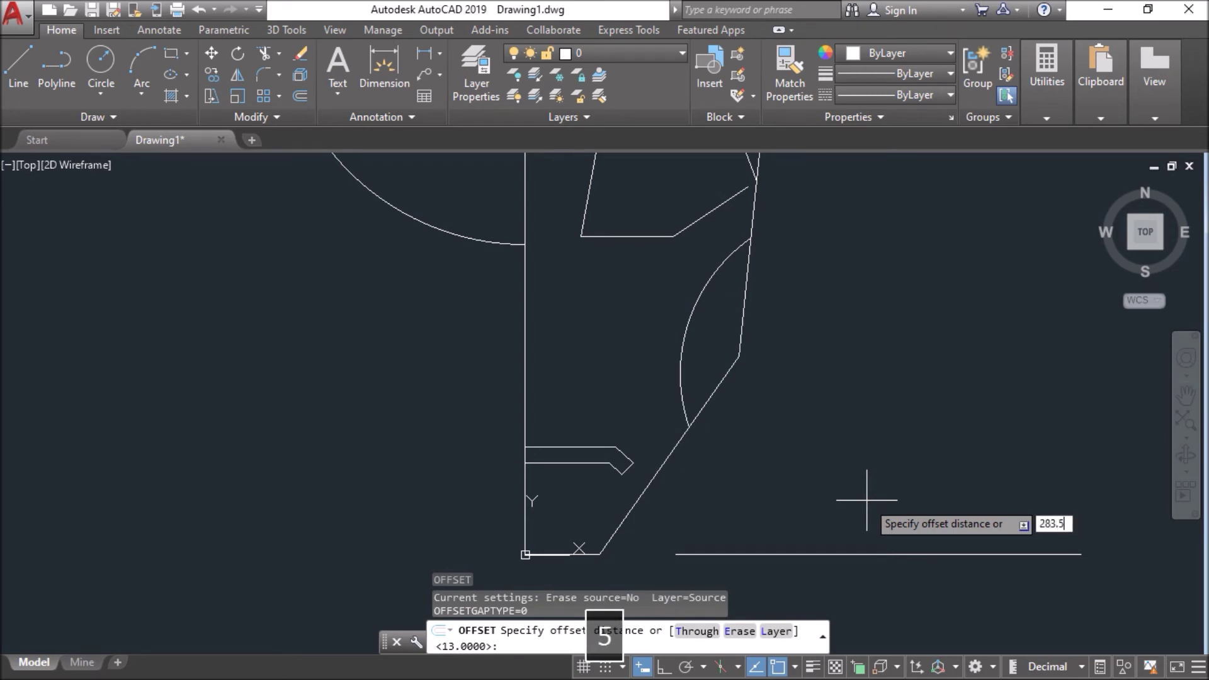
key(Return)
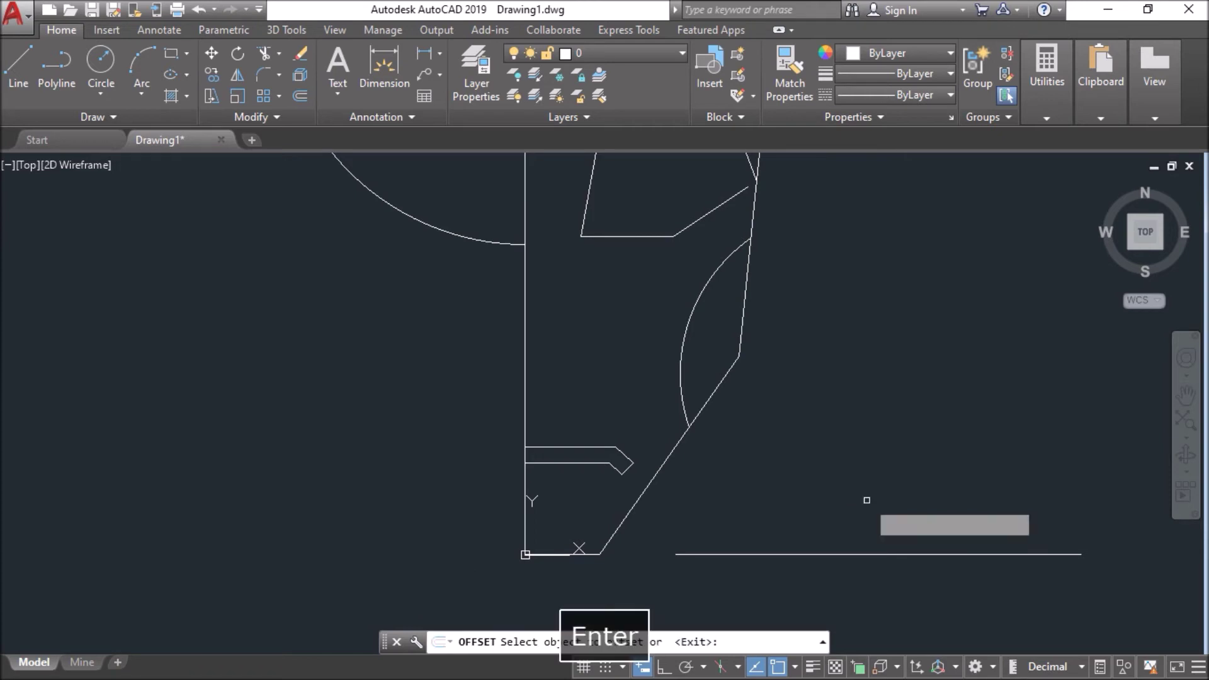
click(872, 554)
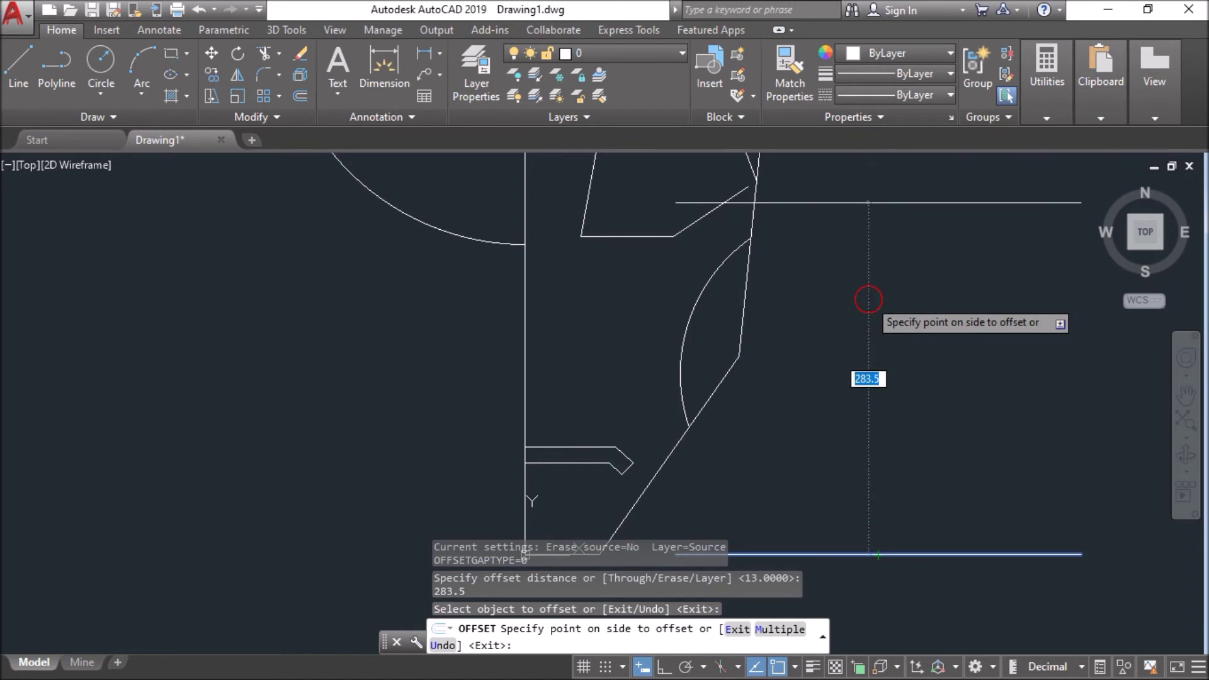
click(869, 300)
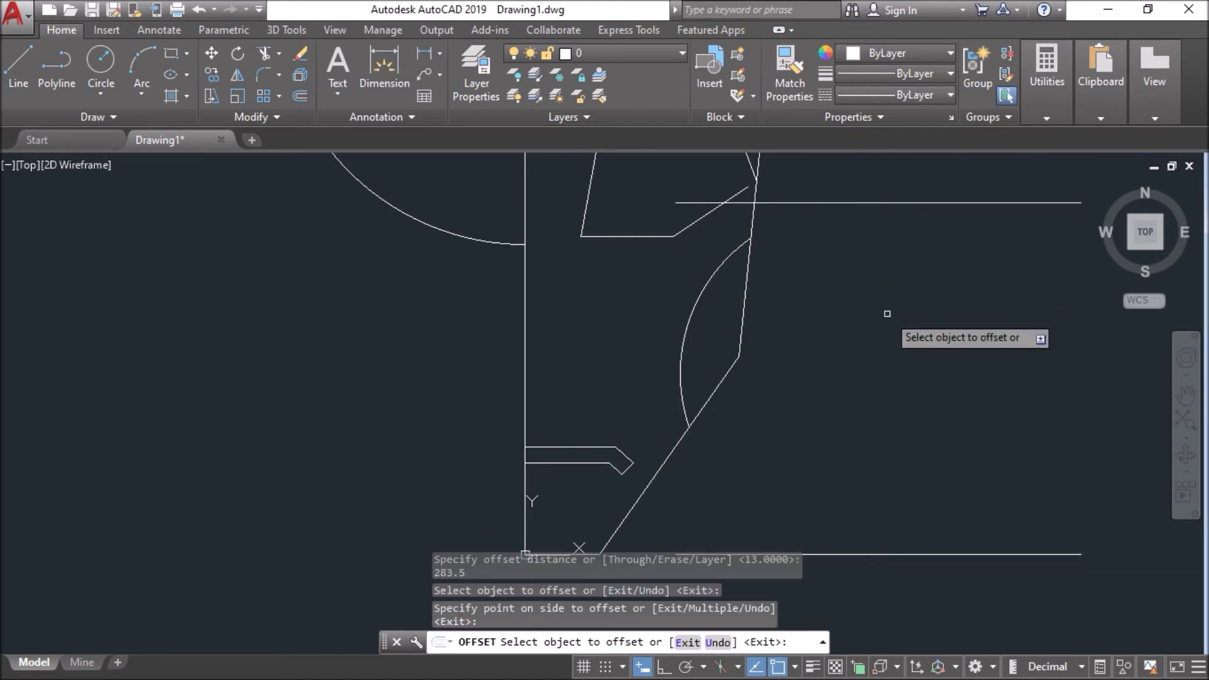
key(Escape)
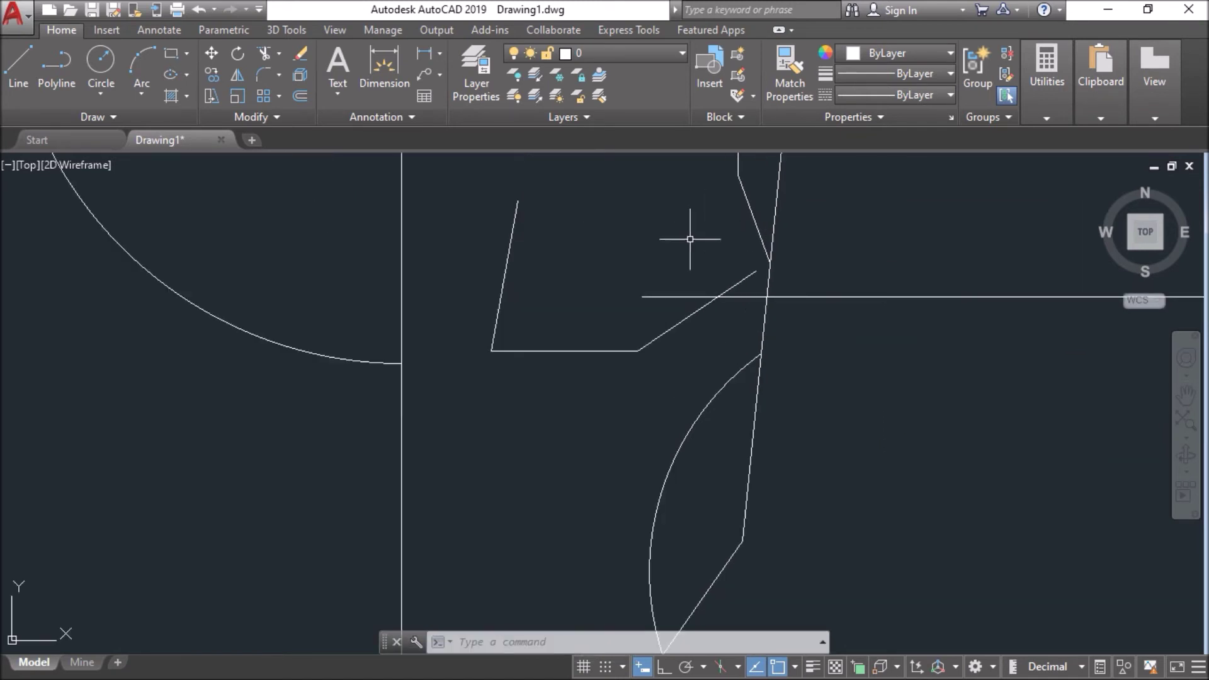
Step: Trim the offset horizontal line and the 34° sloping line back to their intersection
middle_drag(688, 237, 655, 264)
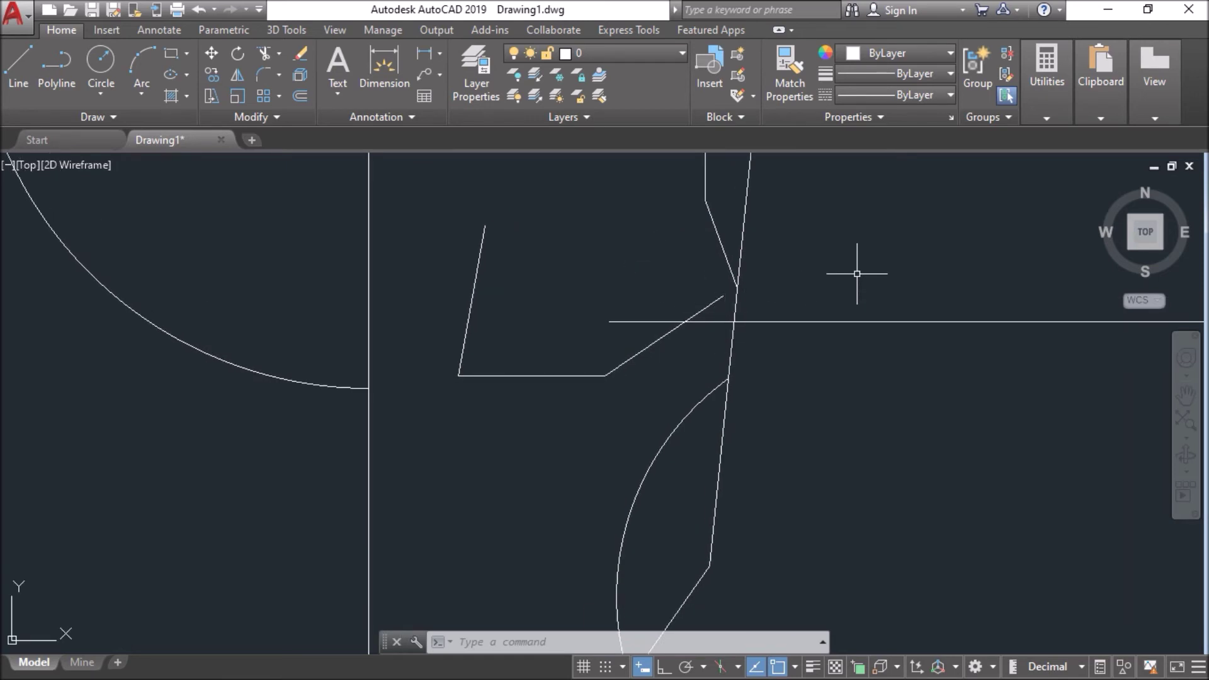
text(TR)
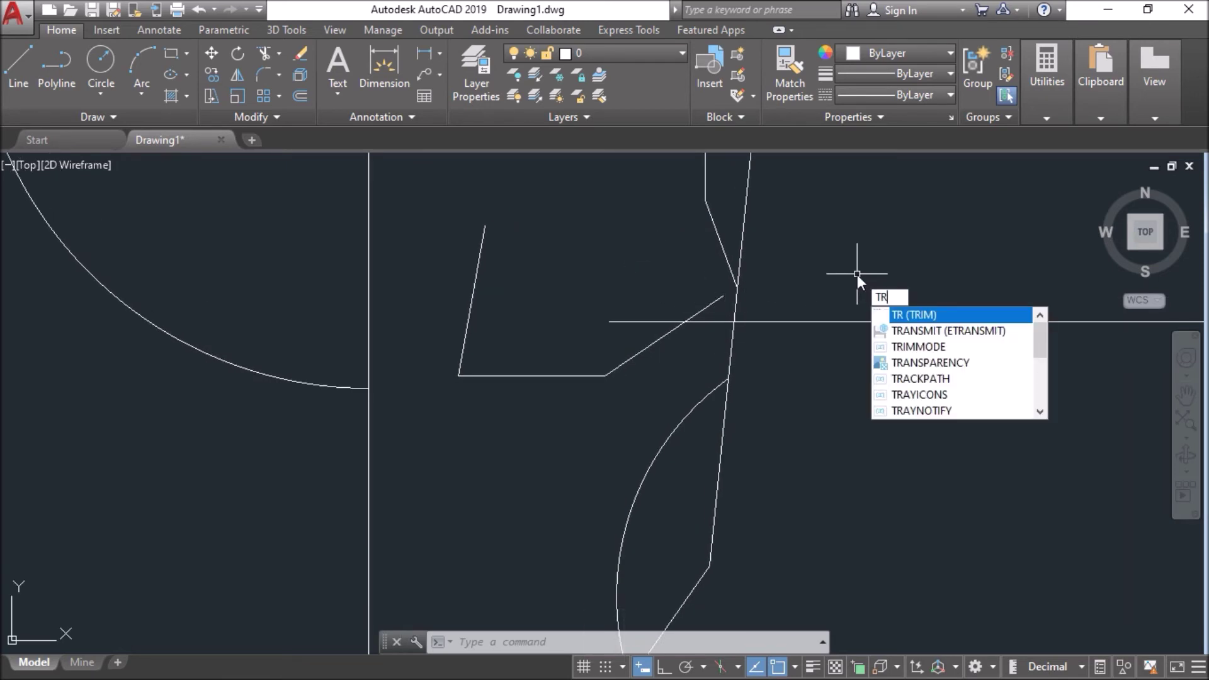
key(Return)
key(Return)
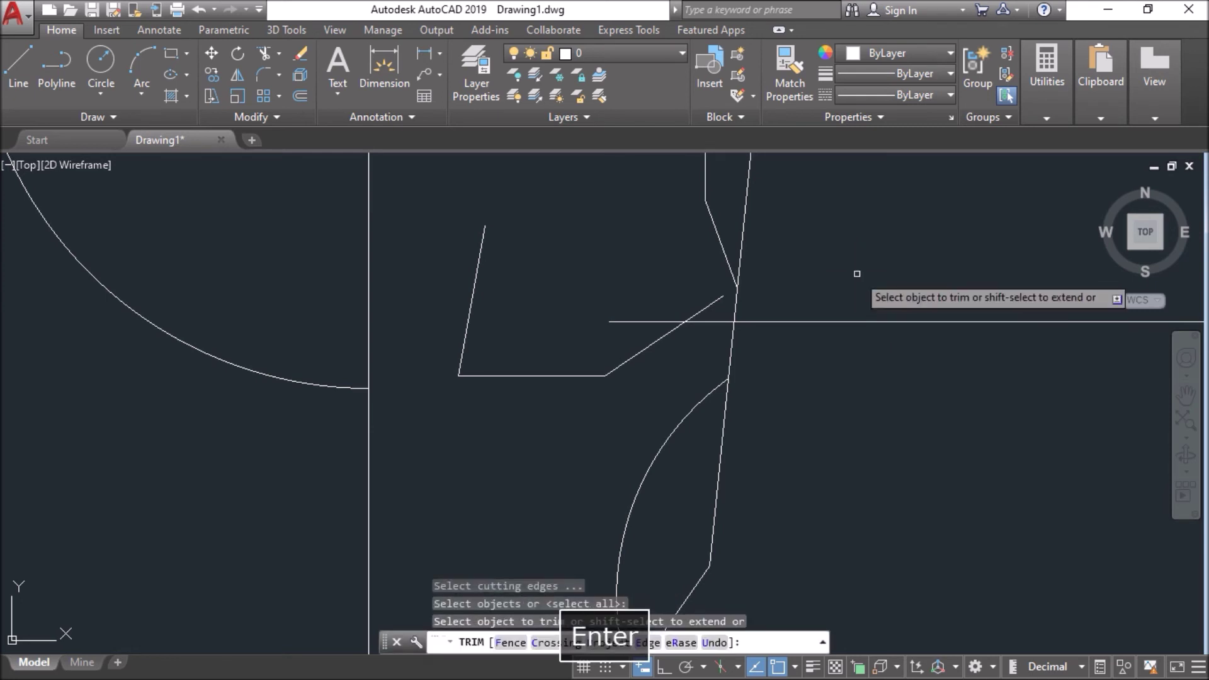
click(810, 320)
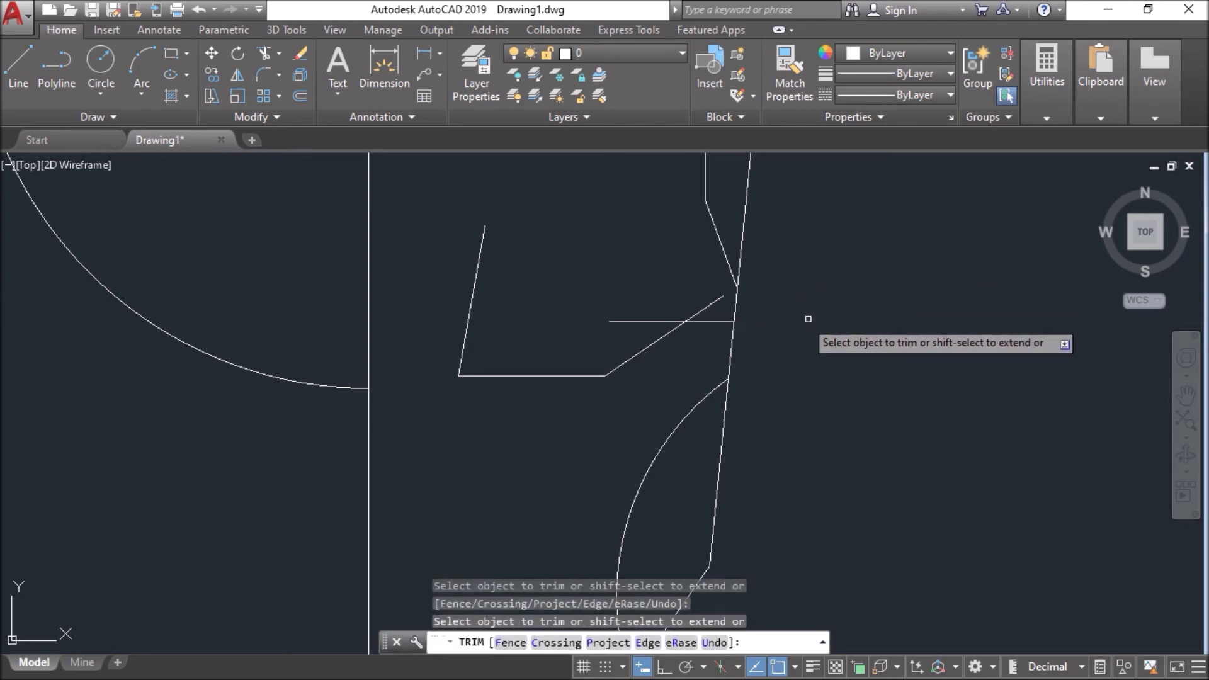
click(712, 322)
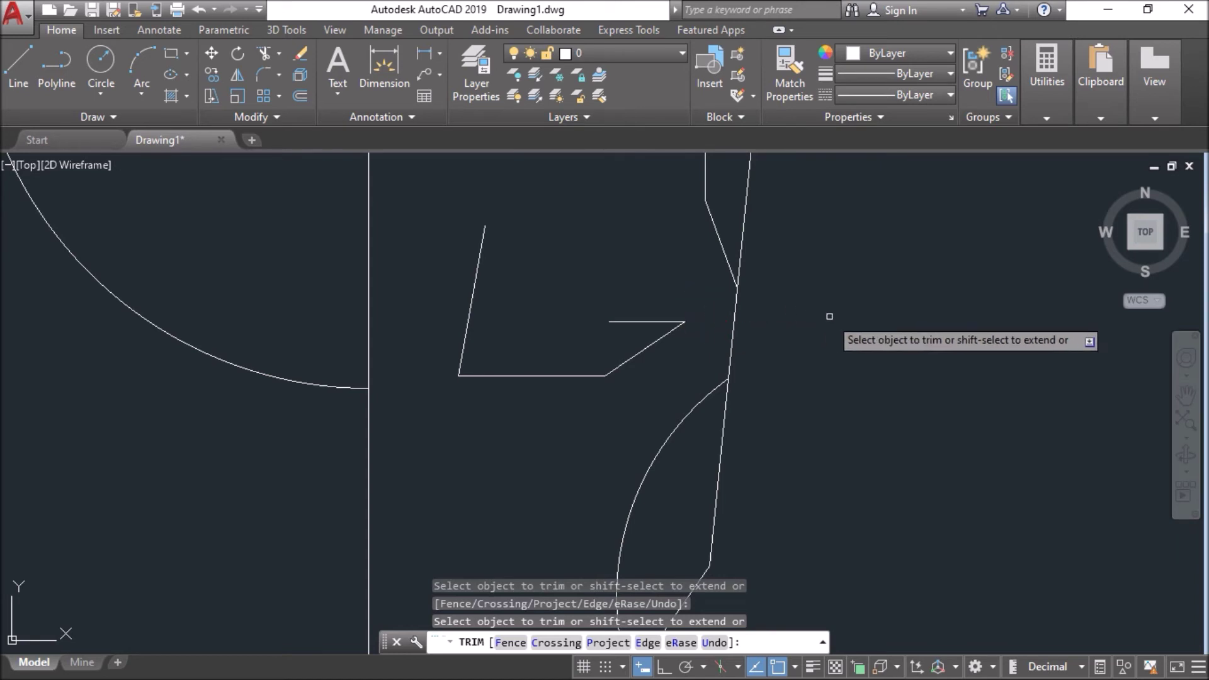
key(Return)
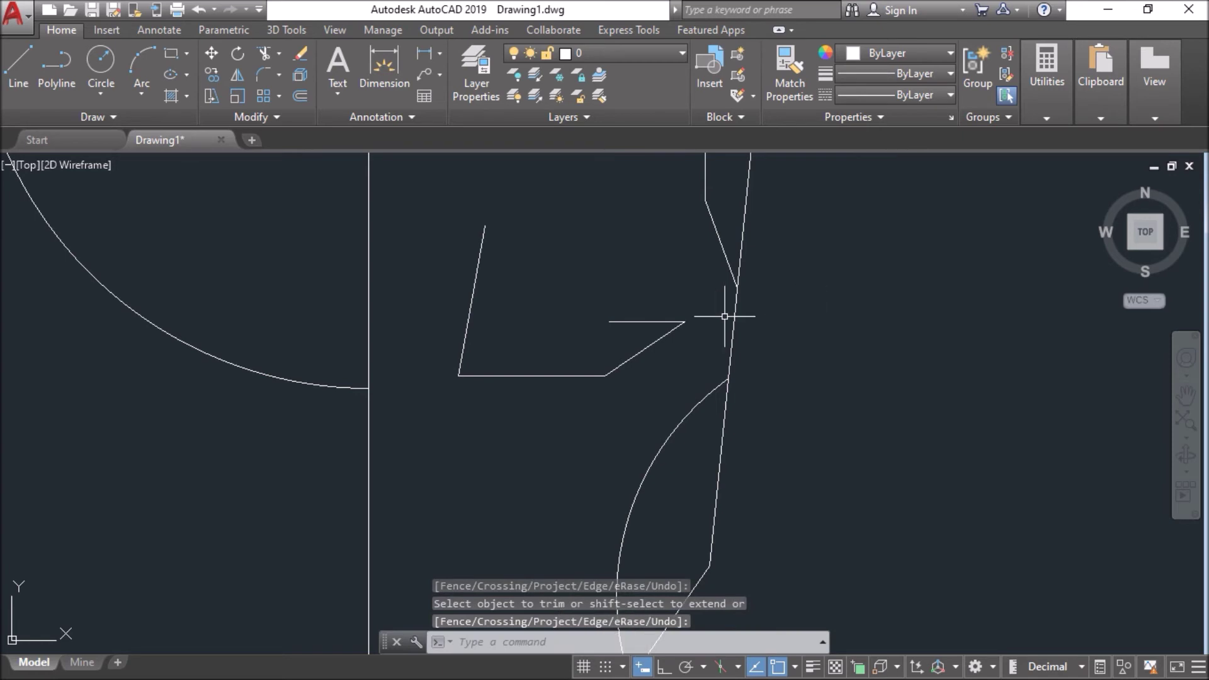
Step: Erase the remaining piece of the offset horizontal line above the 34° sloping line
click(621, 321)
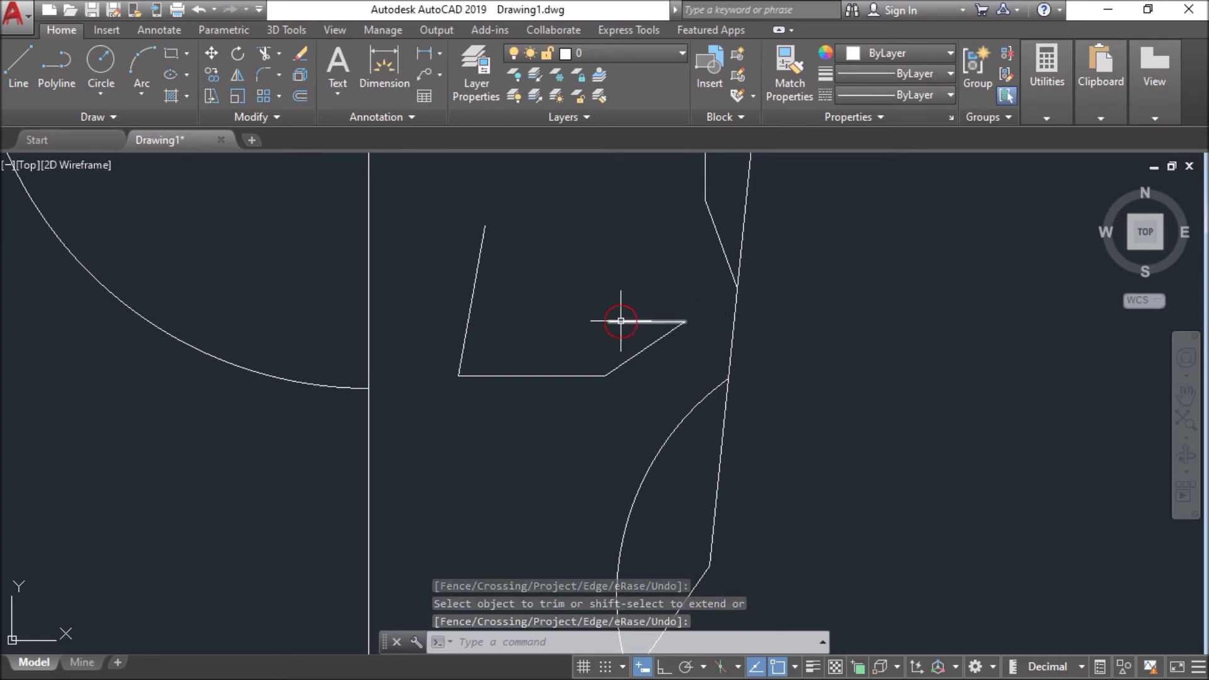
right_click(595, 276)
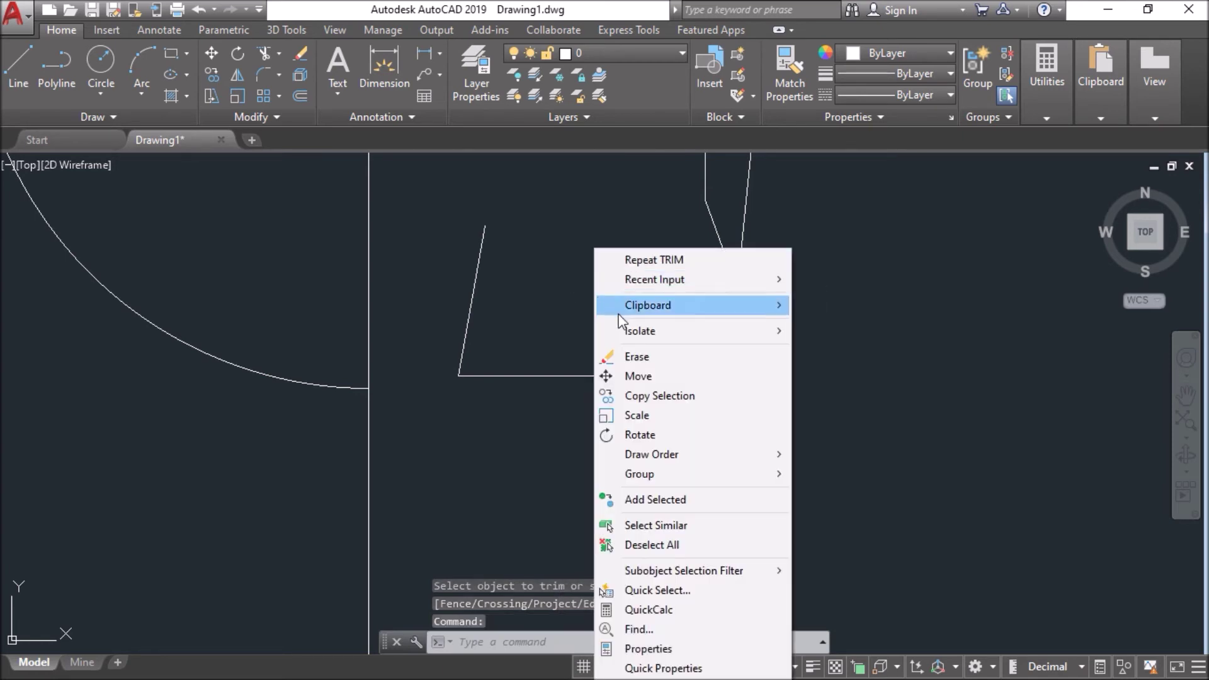
click(615, 354)
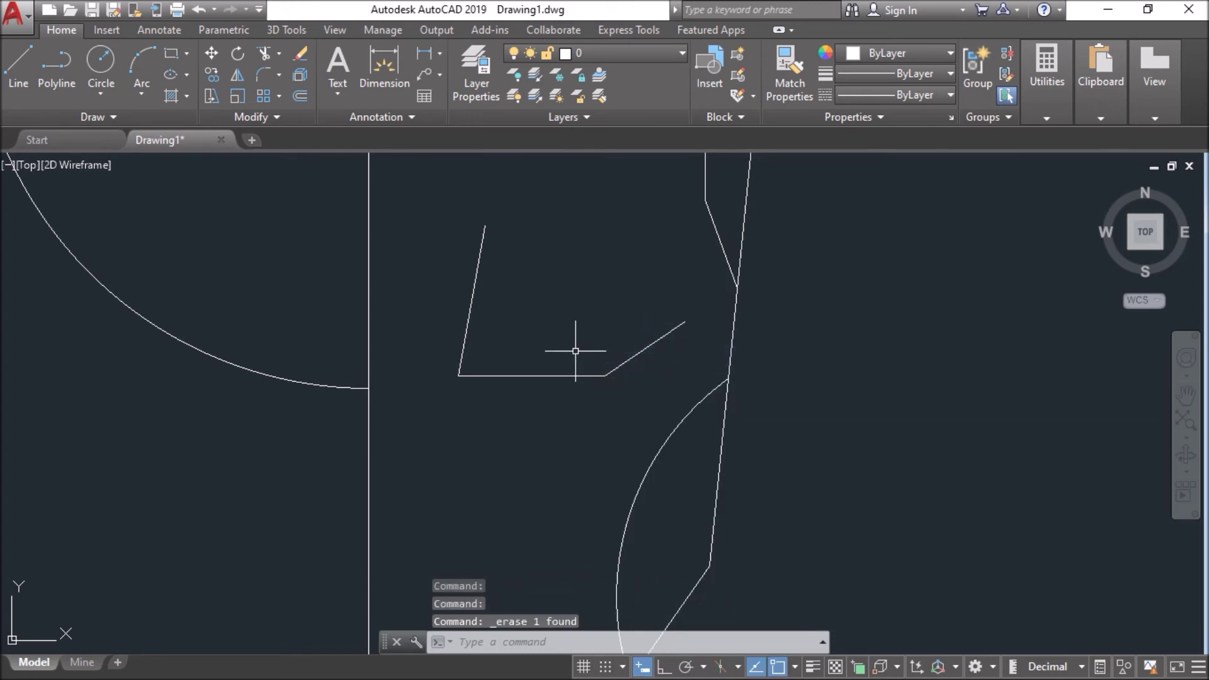
Step: Move the UCS origin to the upper end of the 34° sloping line and align its X axis along that line
click(6, 643)
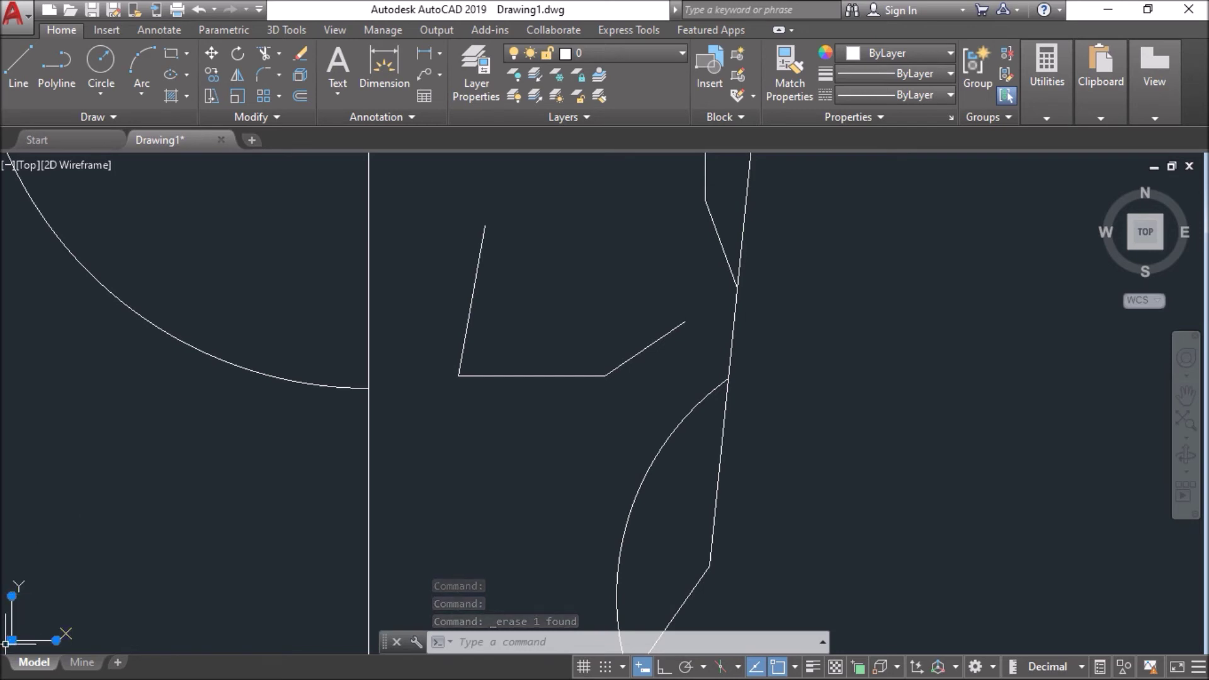
mouse_move(12, 643)
click(69, 586)
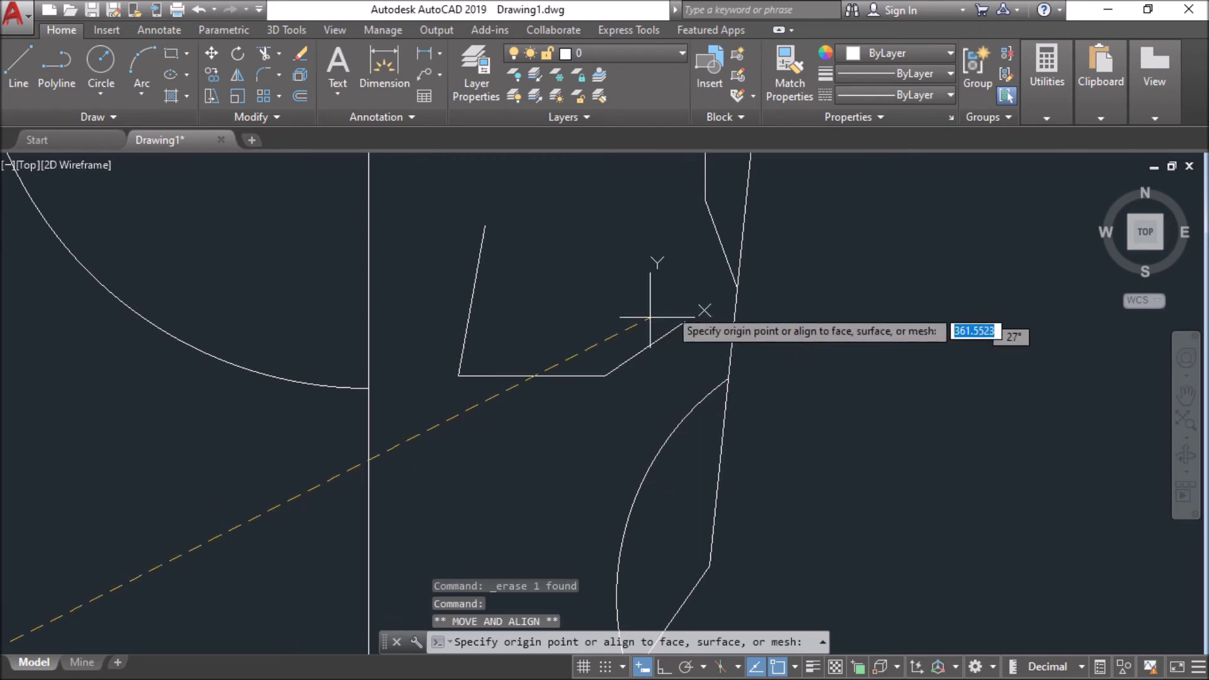
click(686, 322)
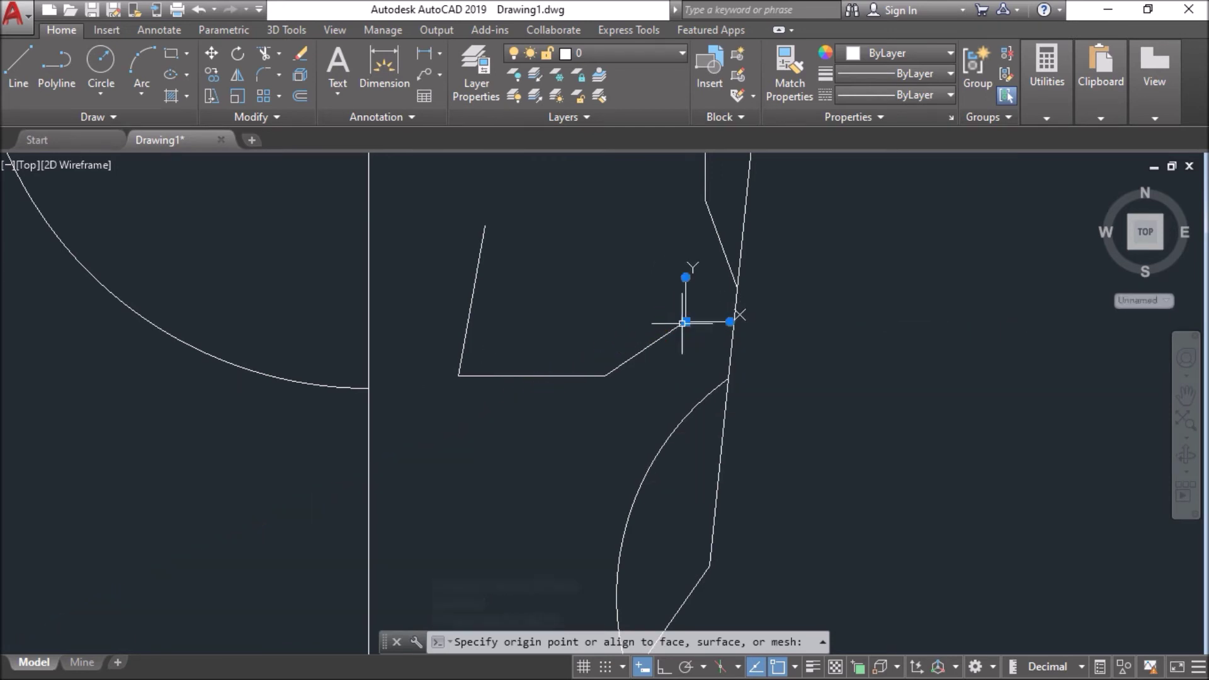
click(730, 322)
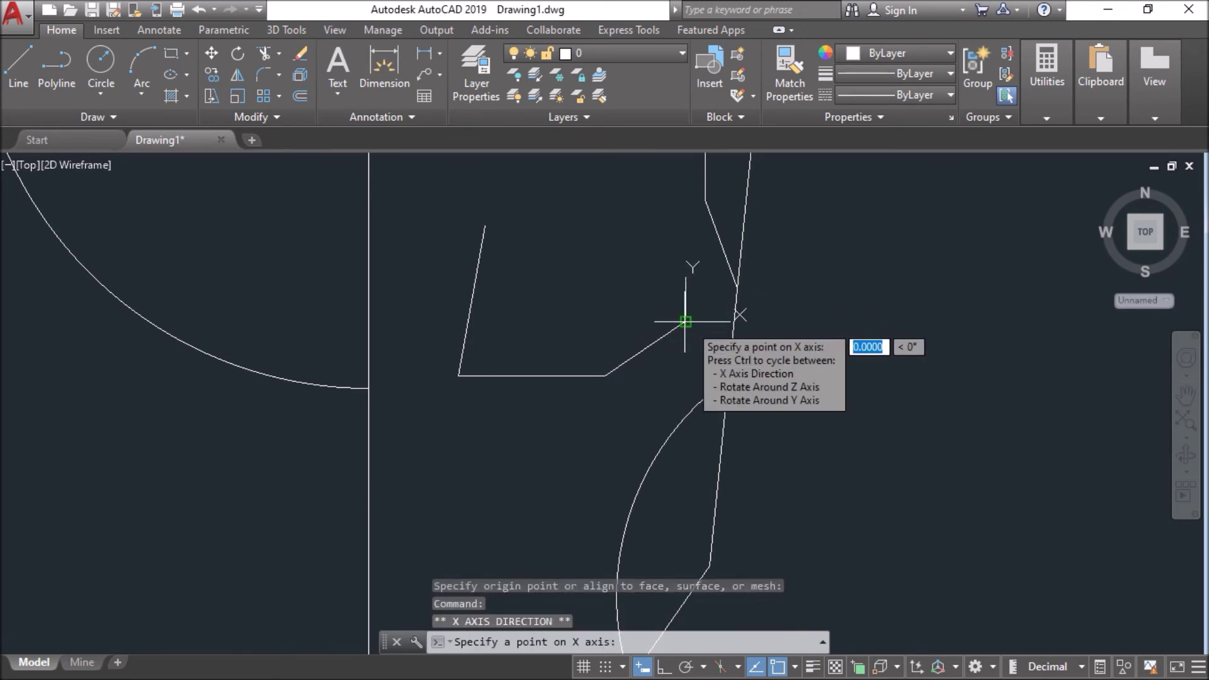
click(720, 302)
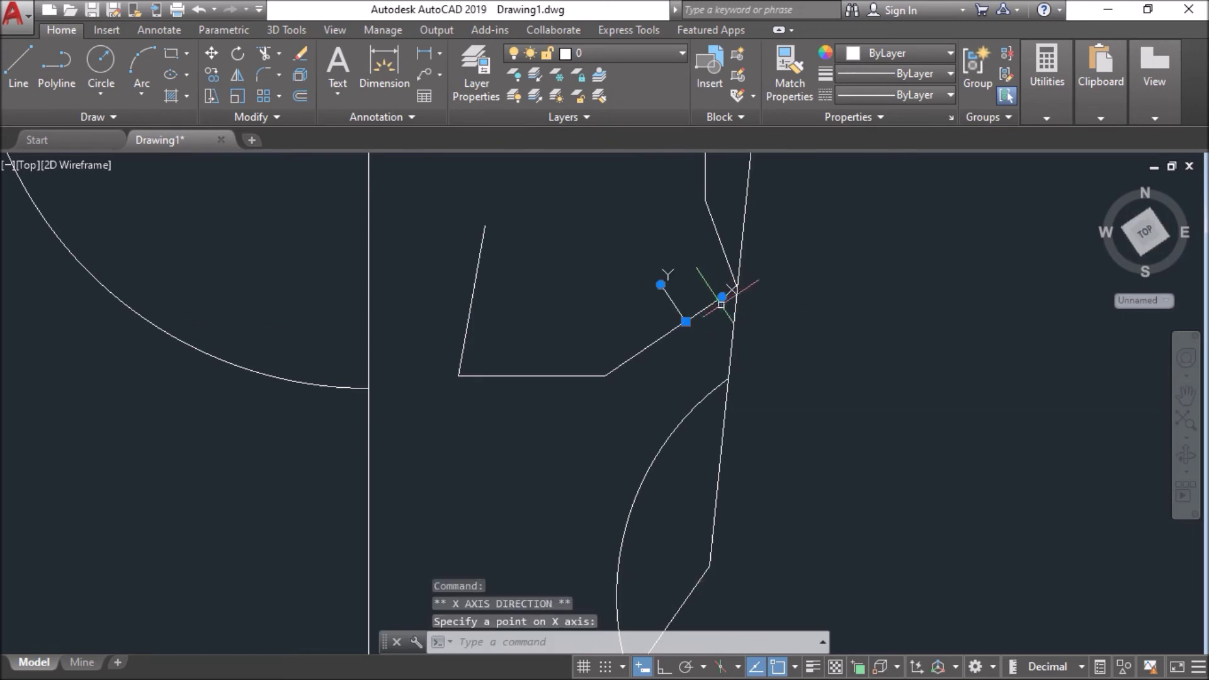
key(Escape)
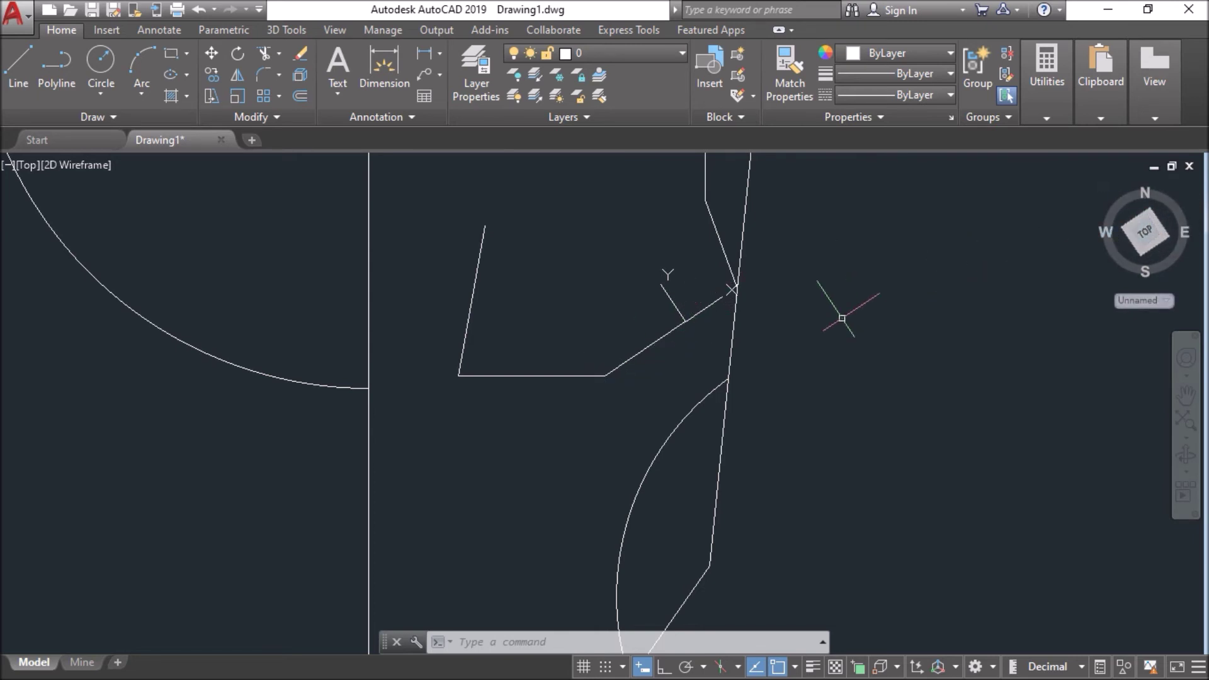
key(Escape)
Step: Draw a line at 67° upward from the relocated UCS origin at the sloping line's end, and restore the World UCS
text(l)
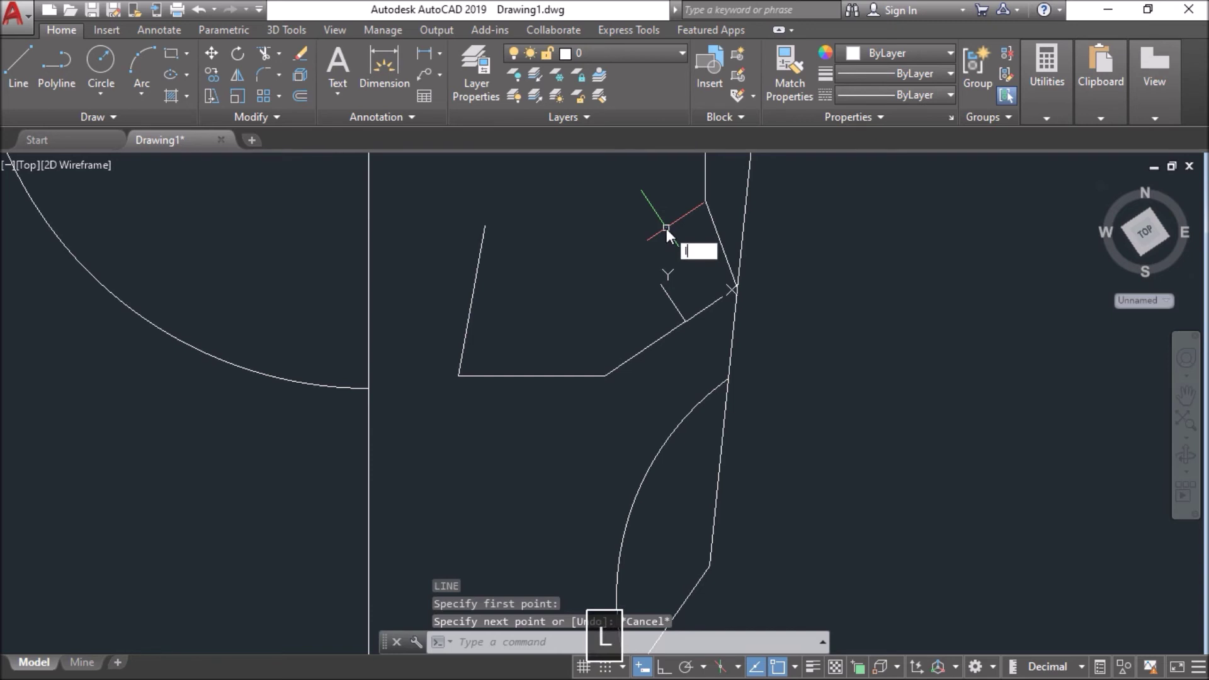
key(Return)
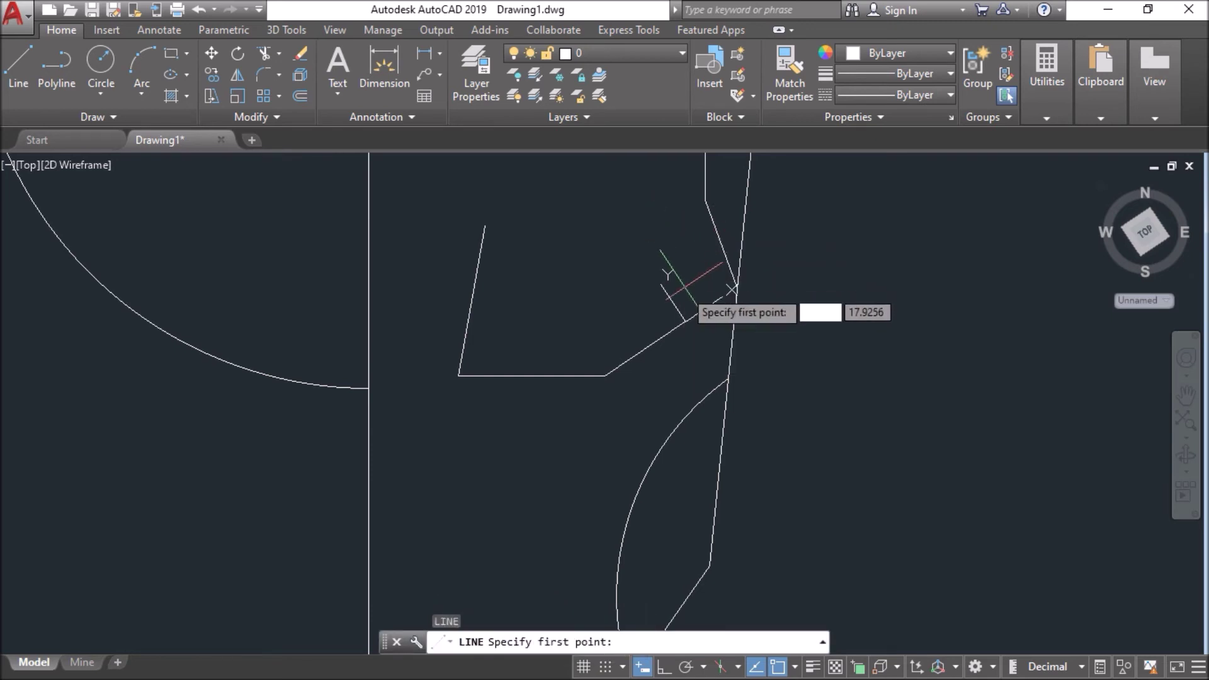
click(685, 322)
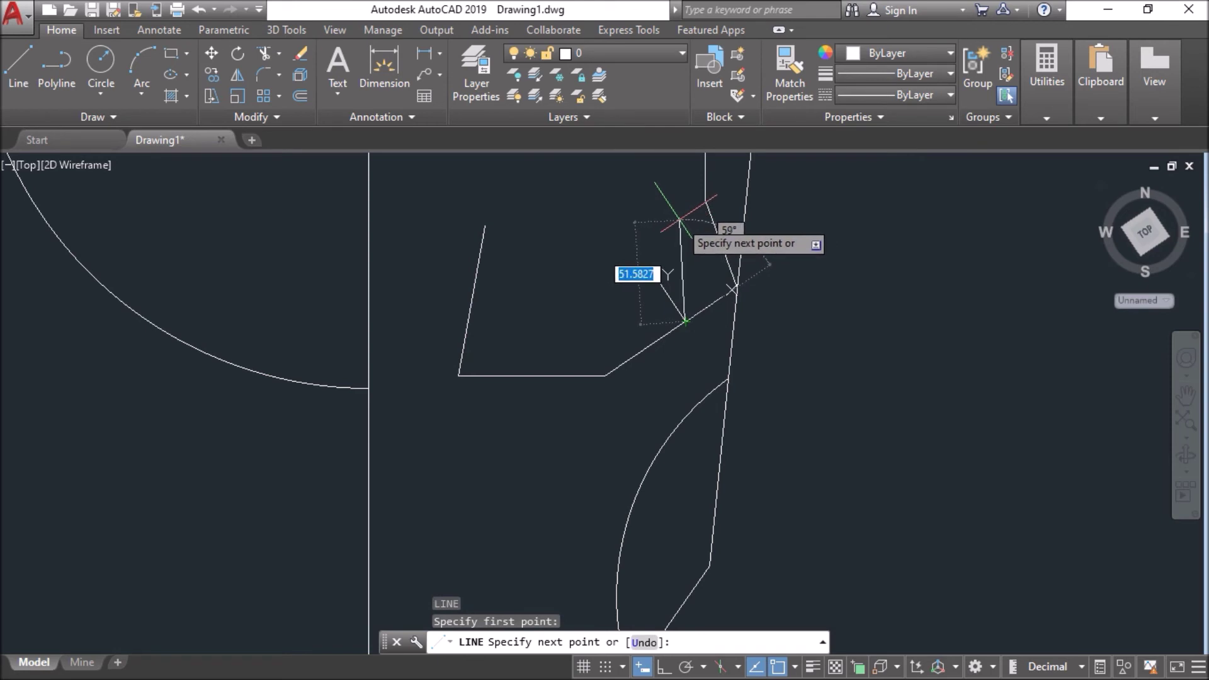
key(Tab)
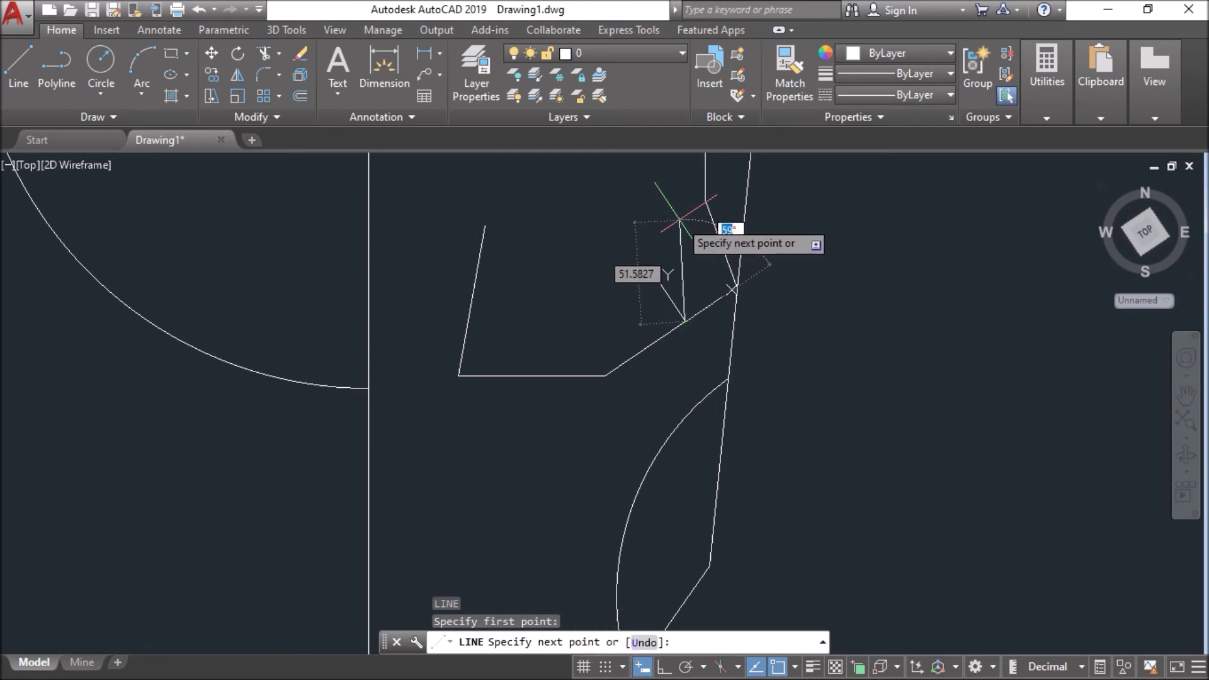
text(67)
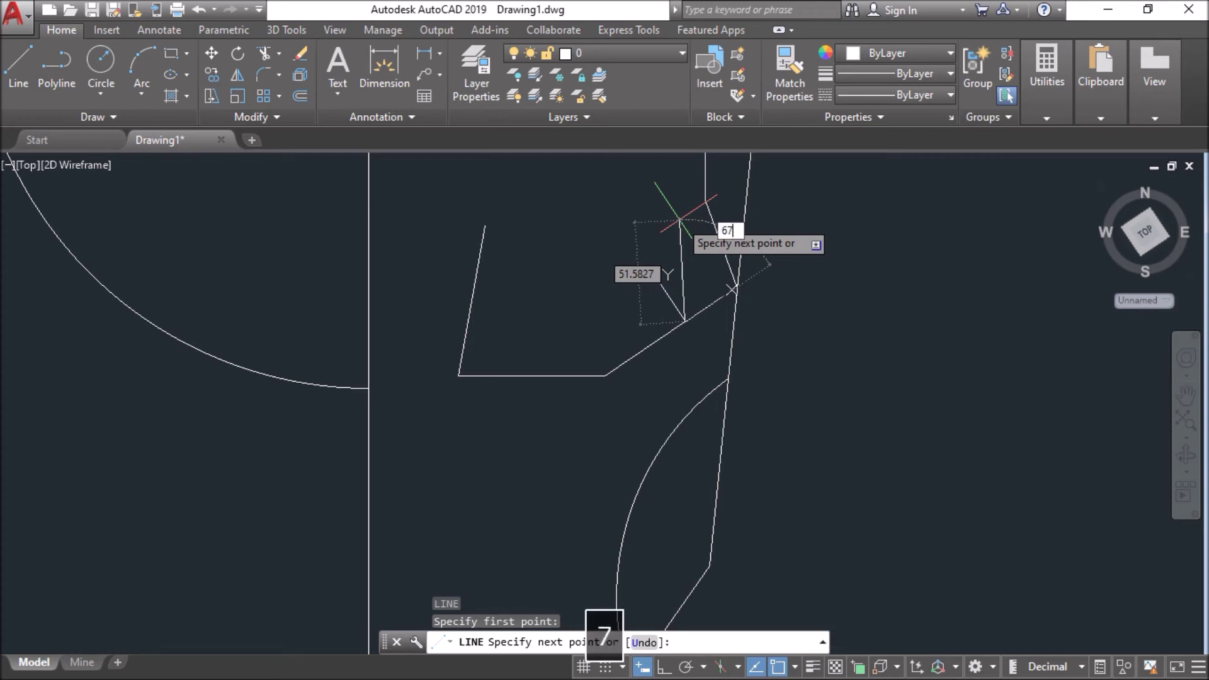
key(Tab)
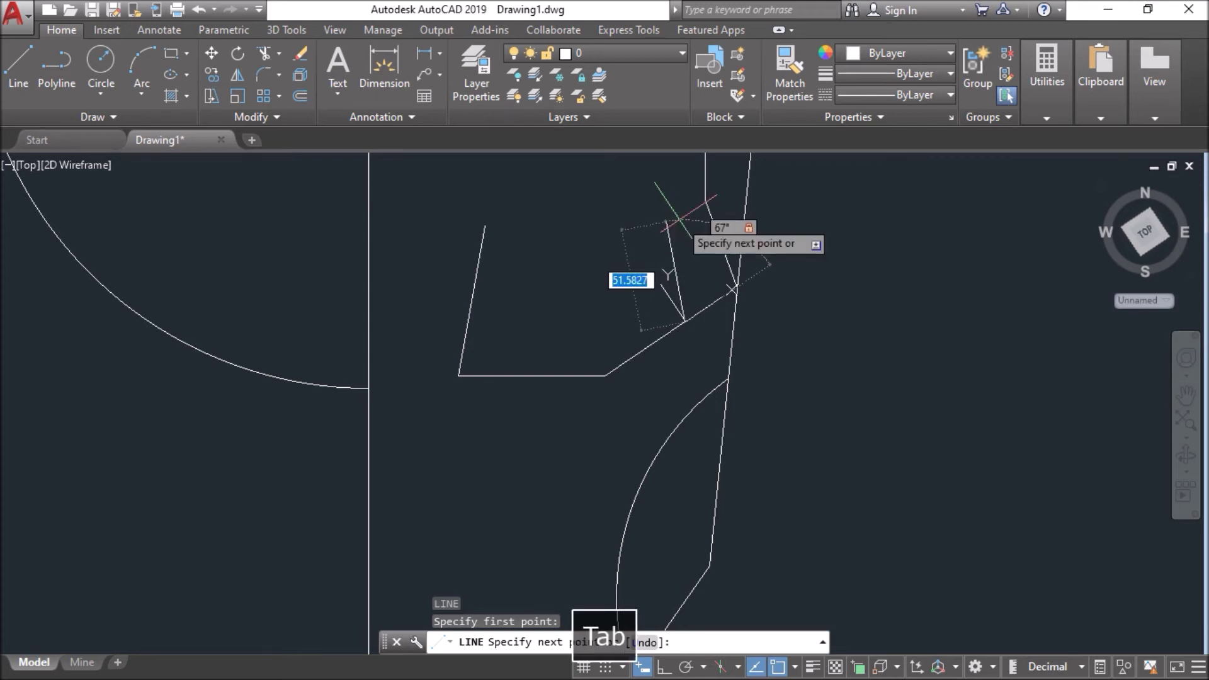
click(632, 200)
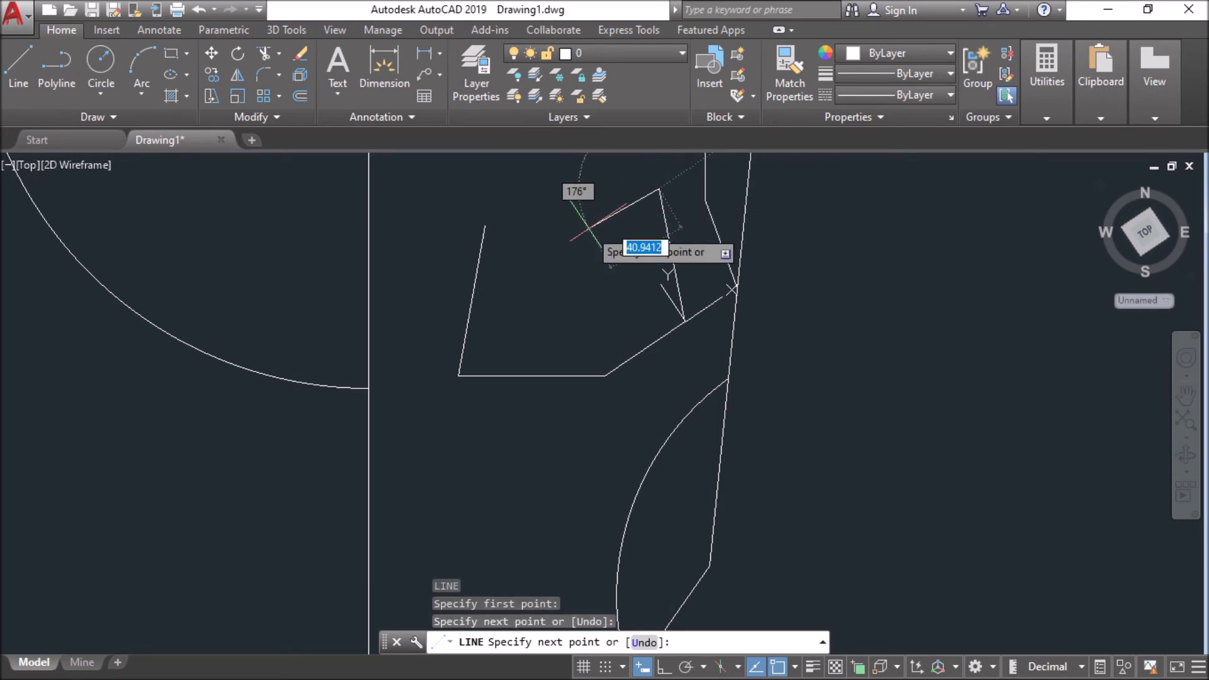
key(Escape)
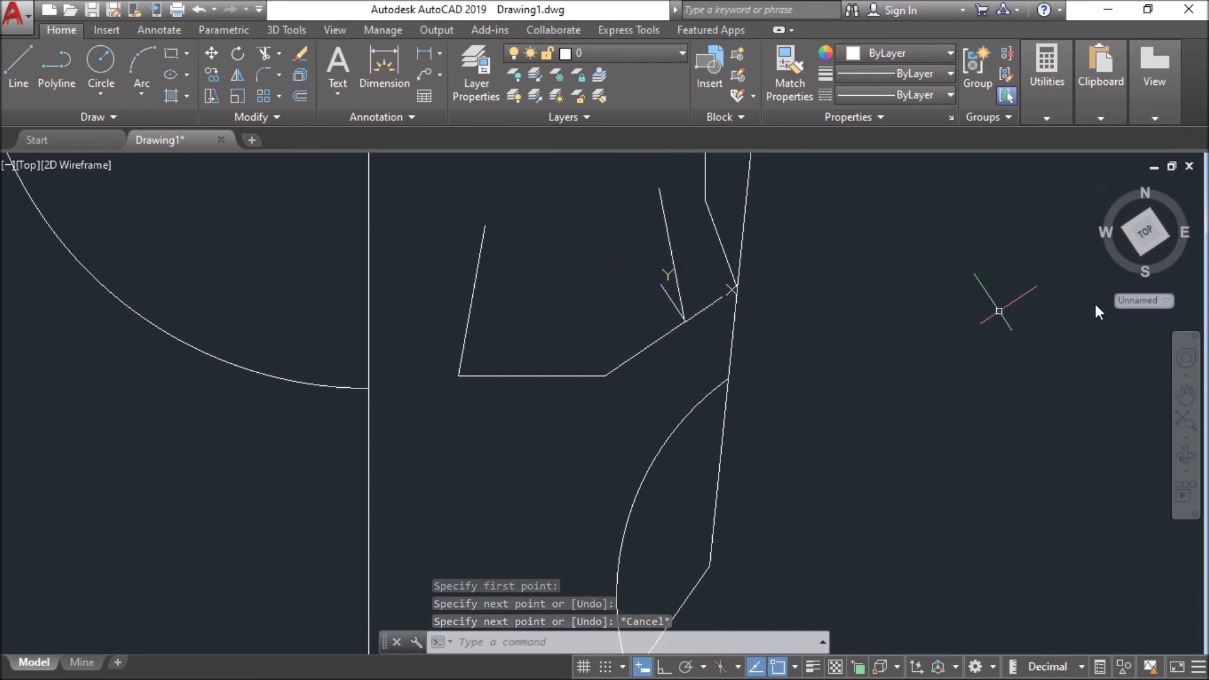
click(1135, 300)
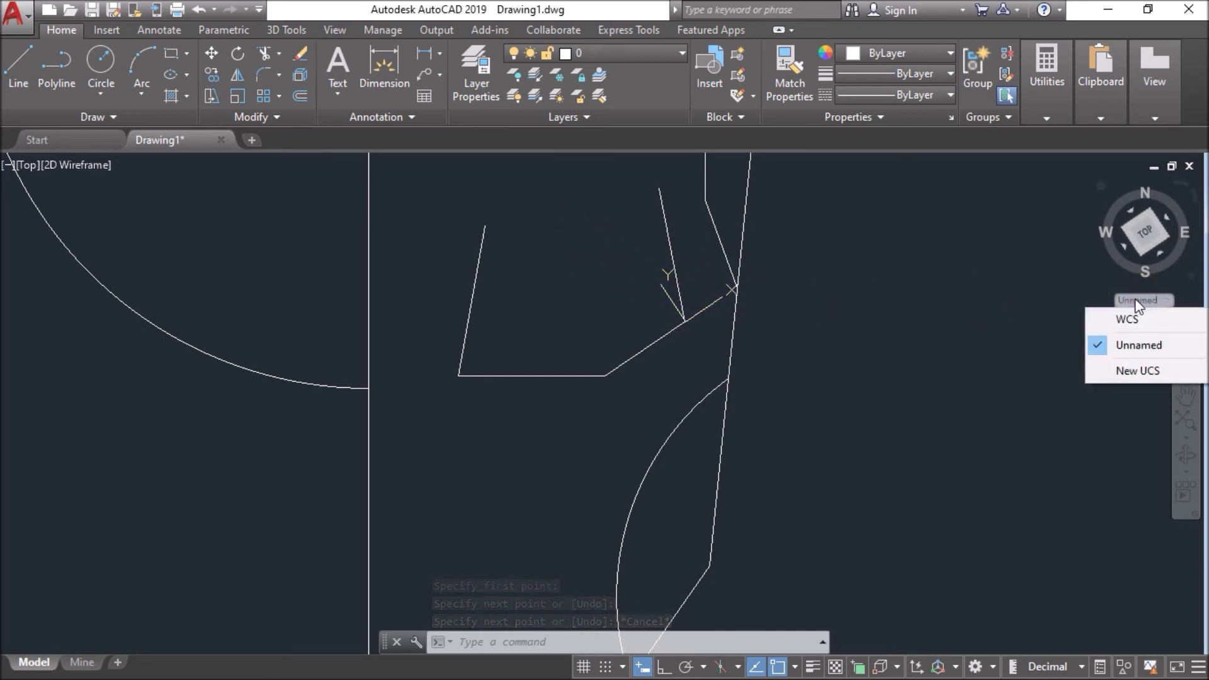
click(1128, 318)
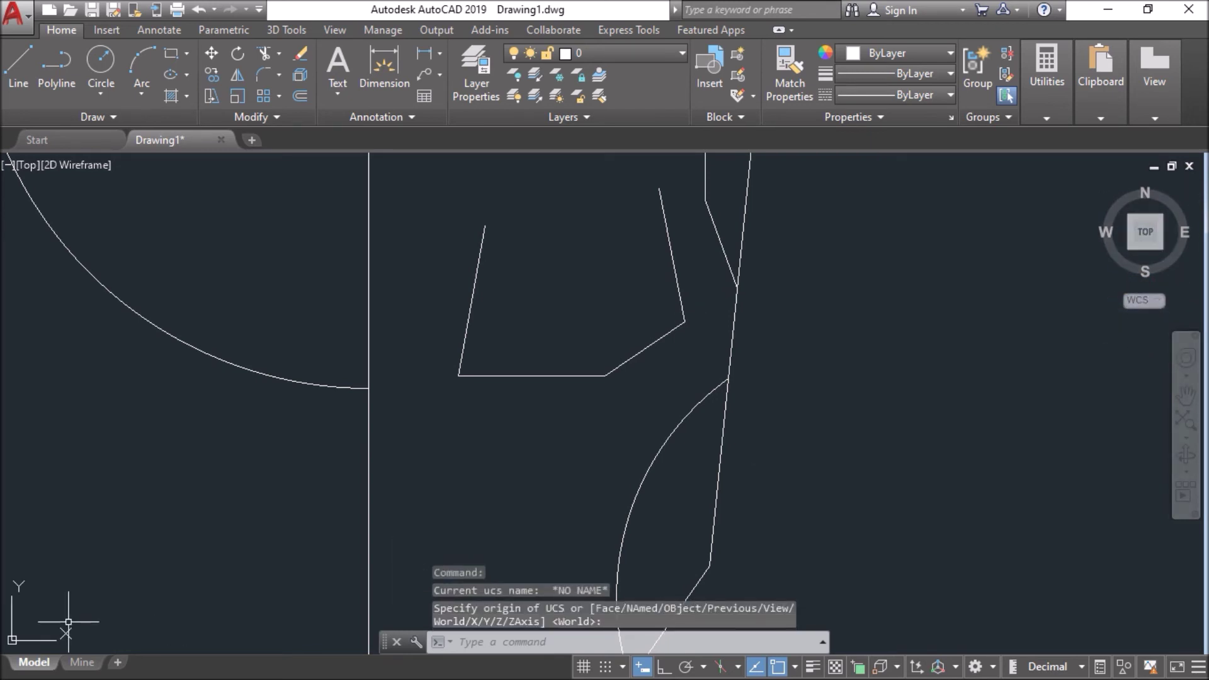
Step: Offset the separate horizontal line beside the profile's base 300 units upward
scroll(107, 580, down, 4)
scroll(135, 559, up, 2)
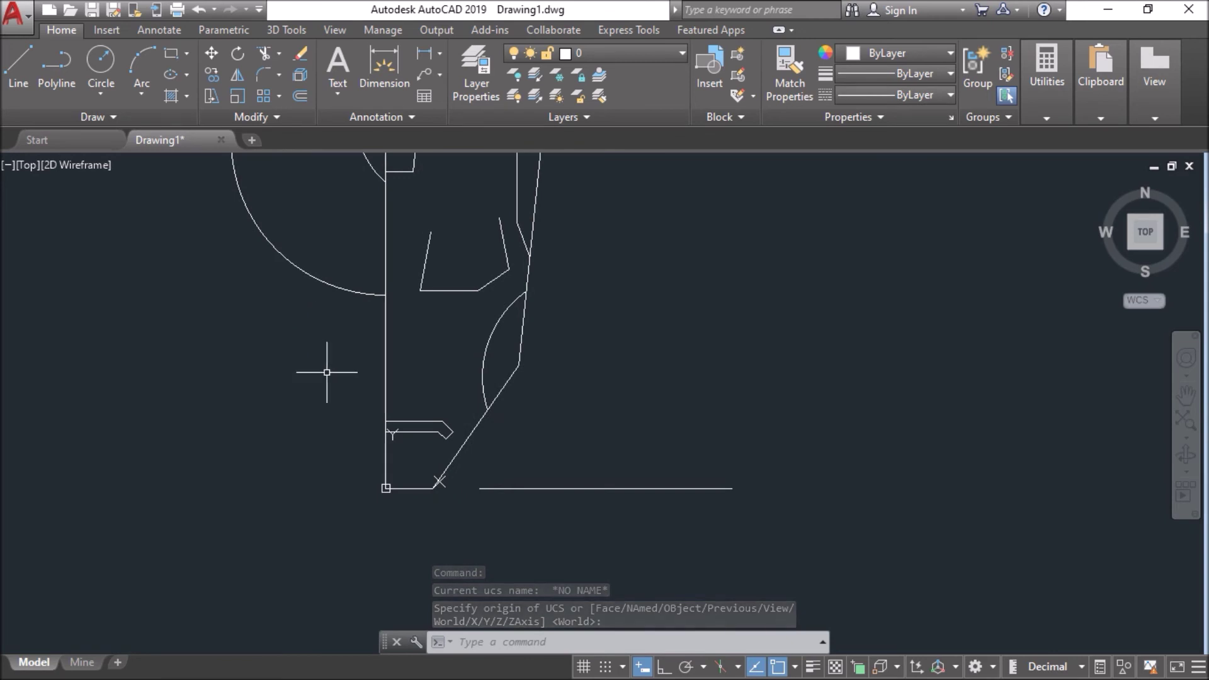
middle_drag(299, 405, 284, 449)
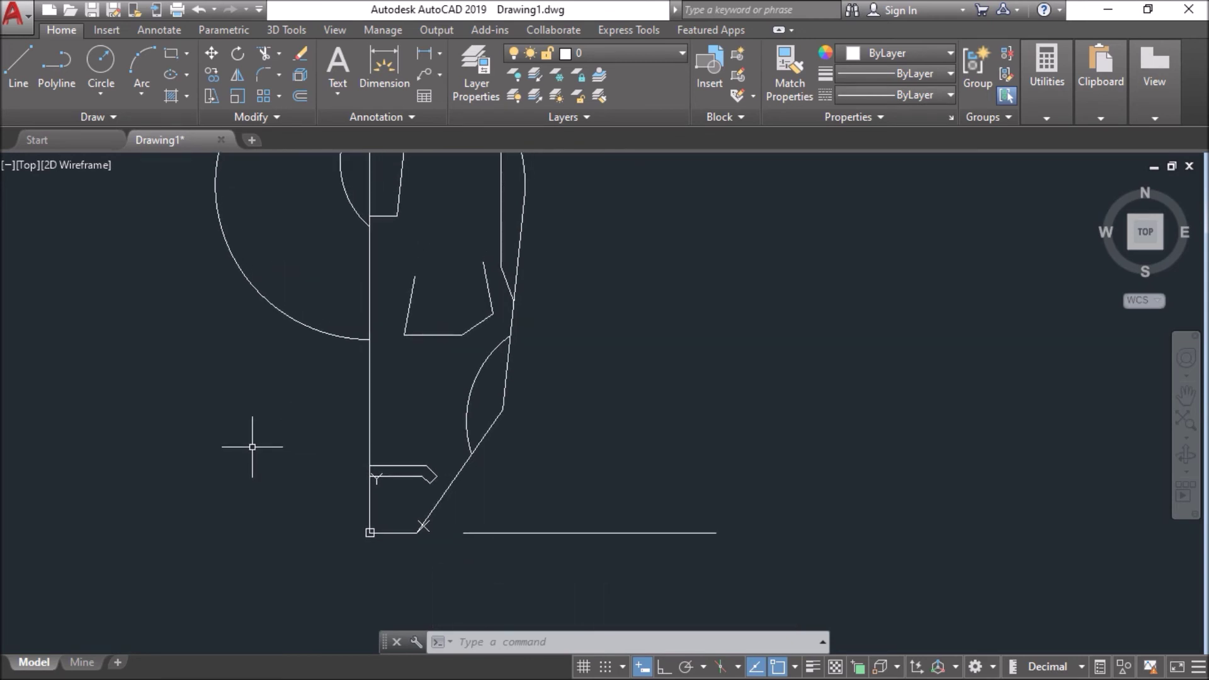
text(O)
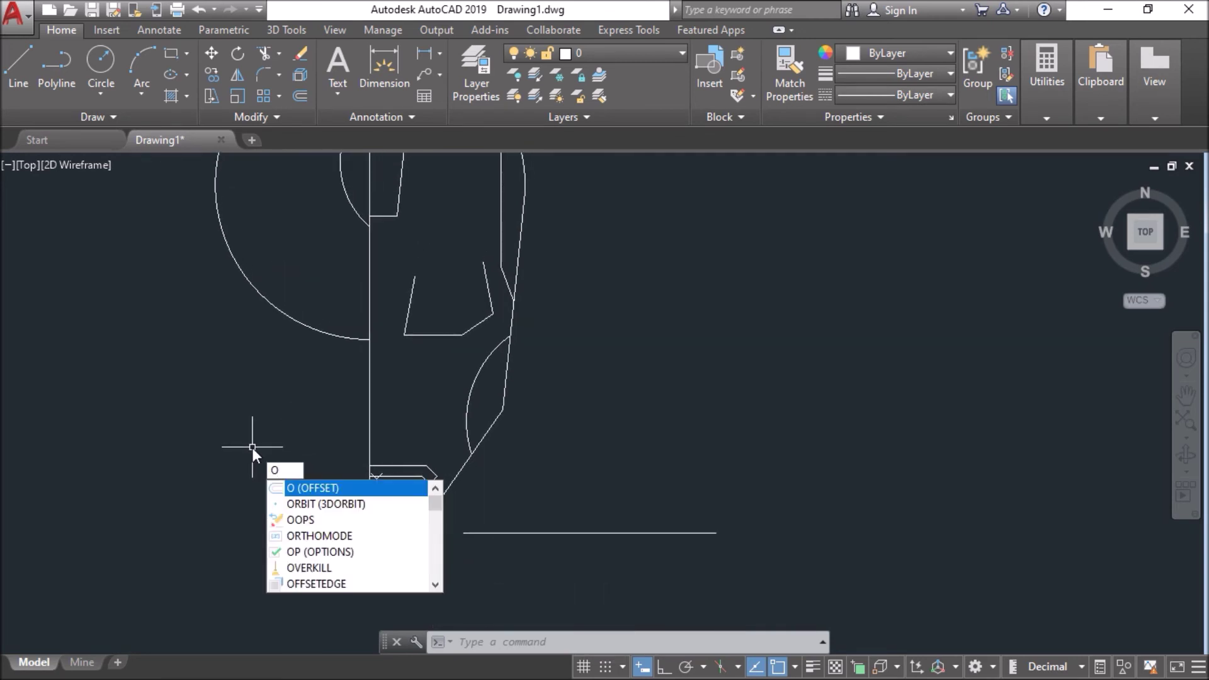
key(Return)
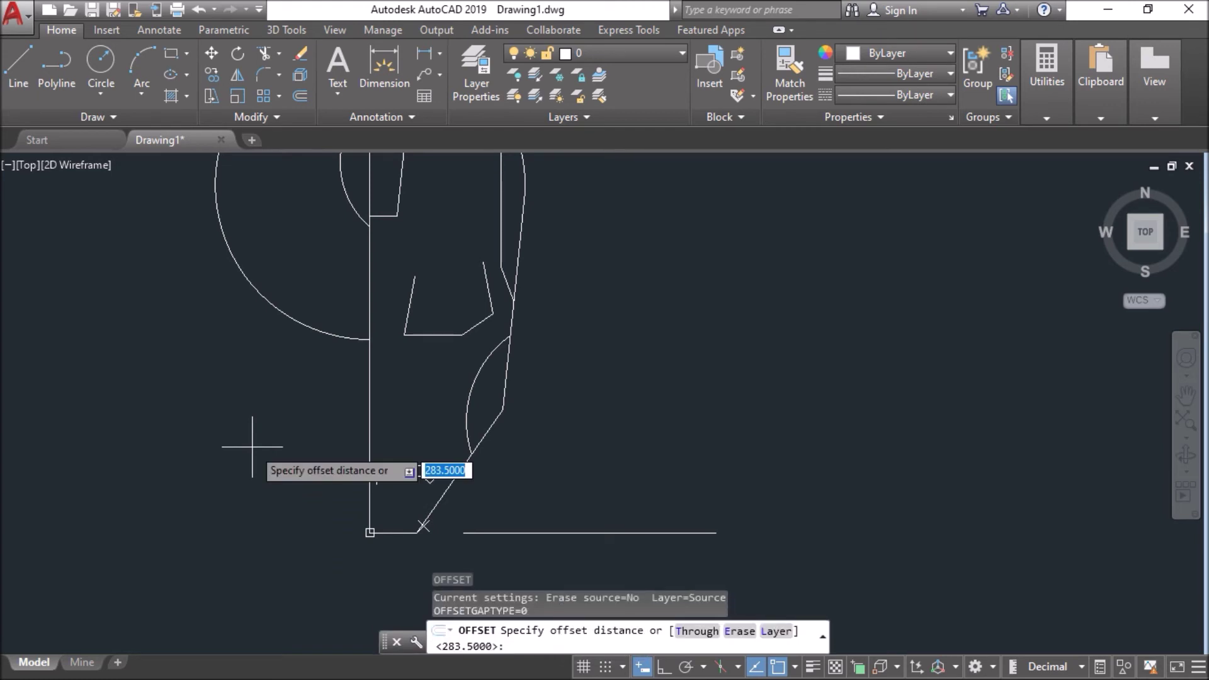
text(300)
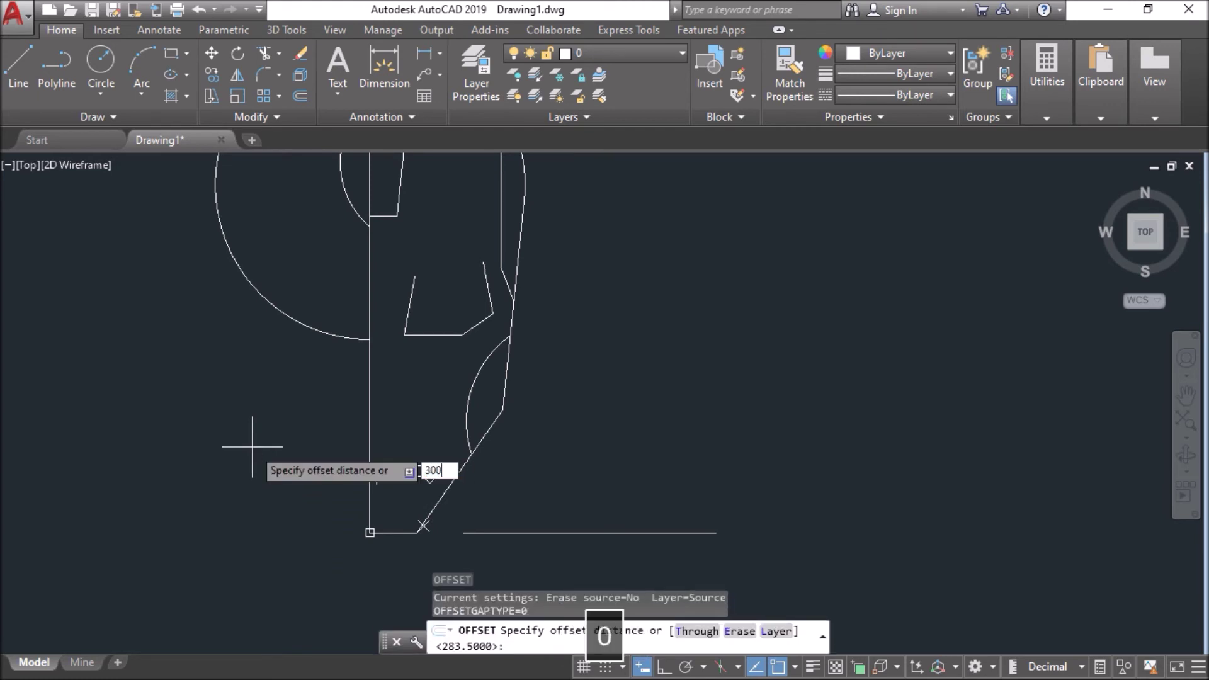
key(Return)
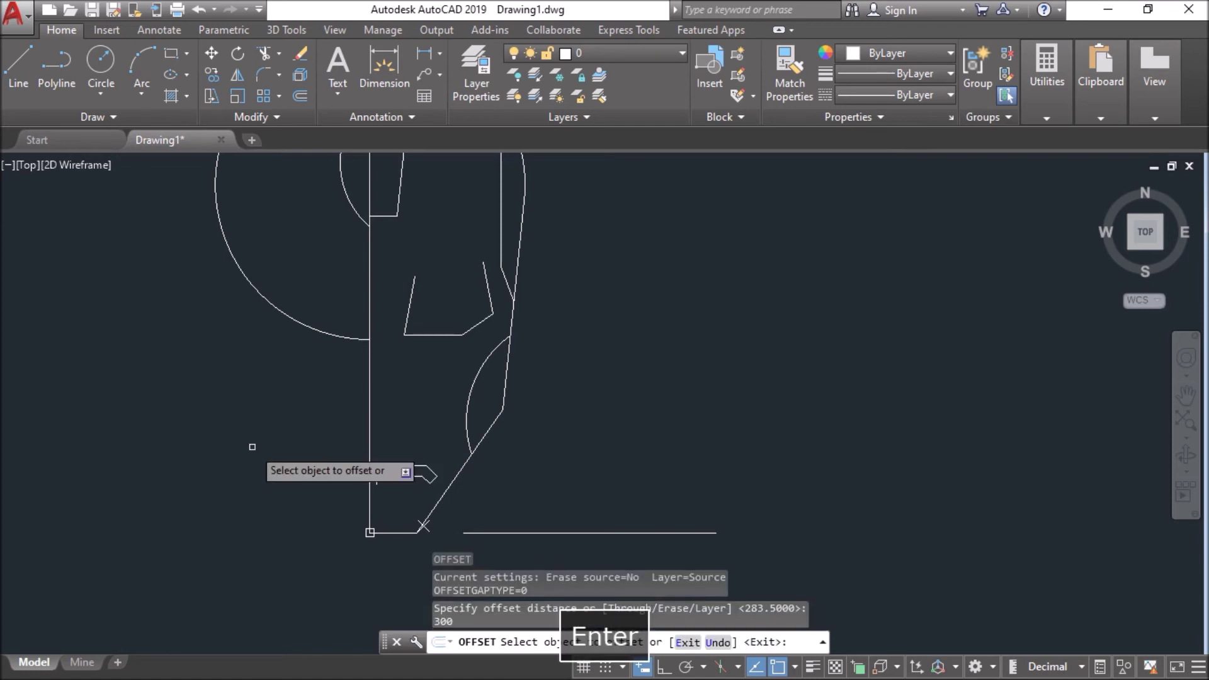
click(495, 532)
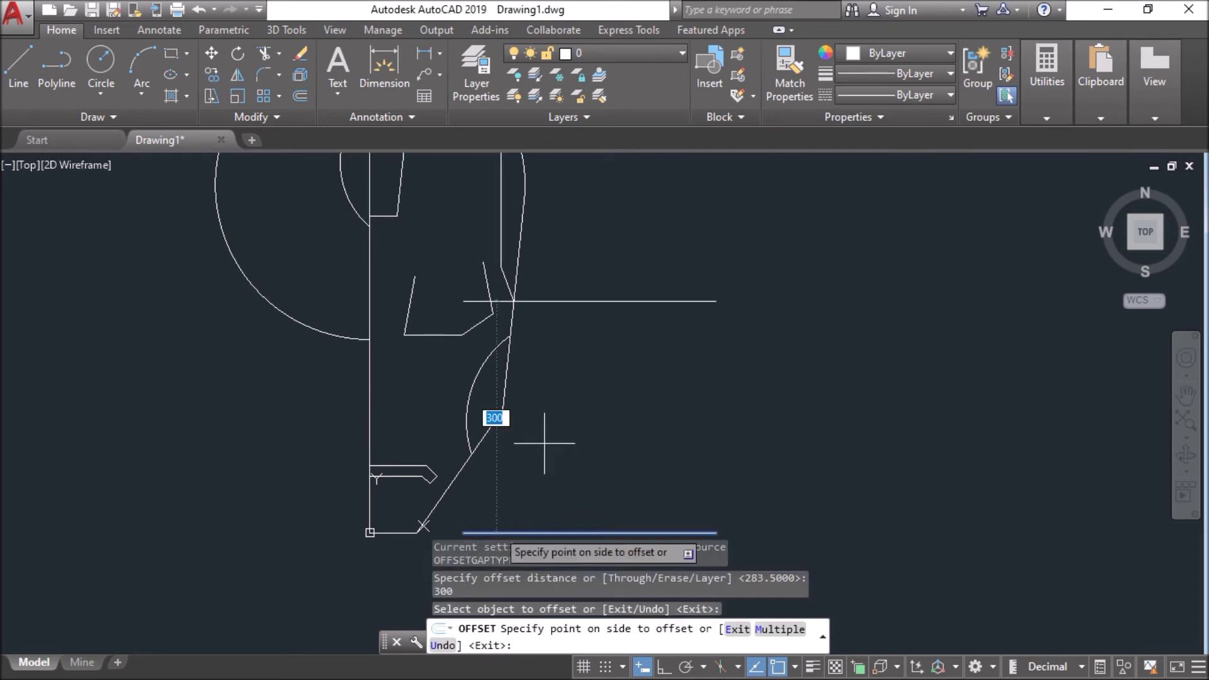
click(607, 333)
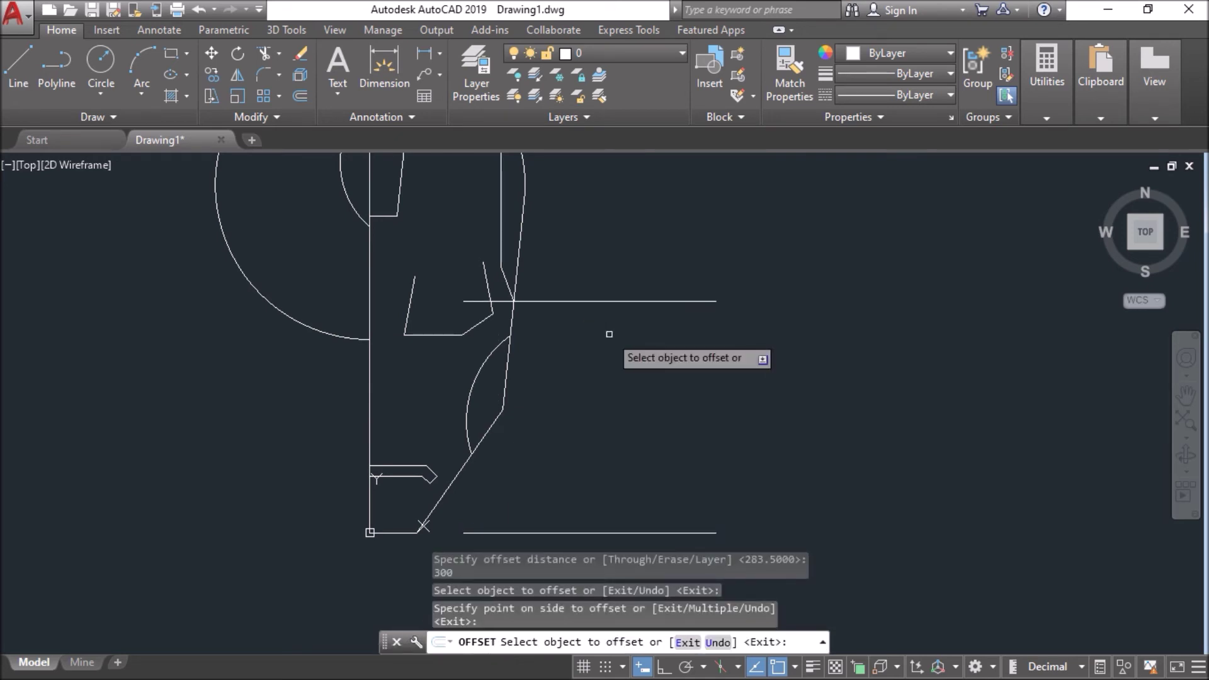
key(Escape)
Step: Trim the 67° line above the 300-unit offset line, and trim that horizontal line inside the open shape back to their intersection
text(TR)
key(Return)
key(Return)
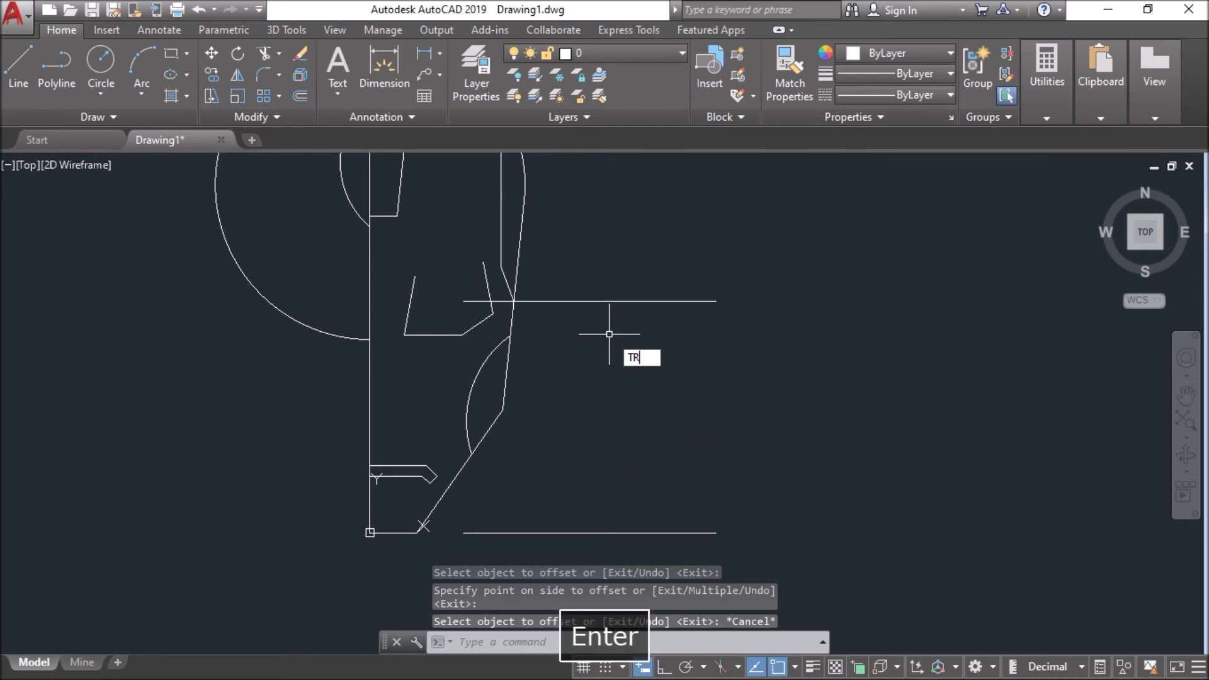
scroll(494, 294, up, 6)
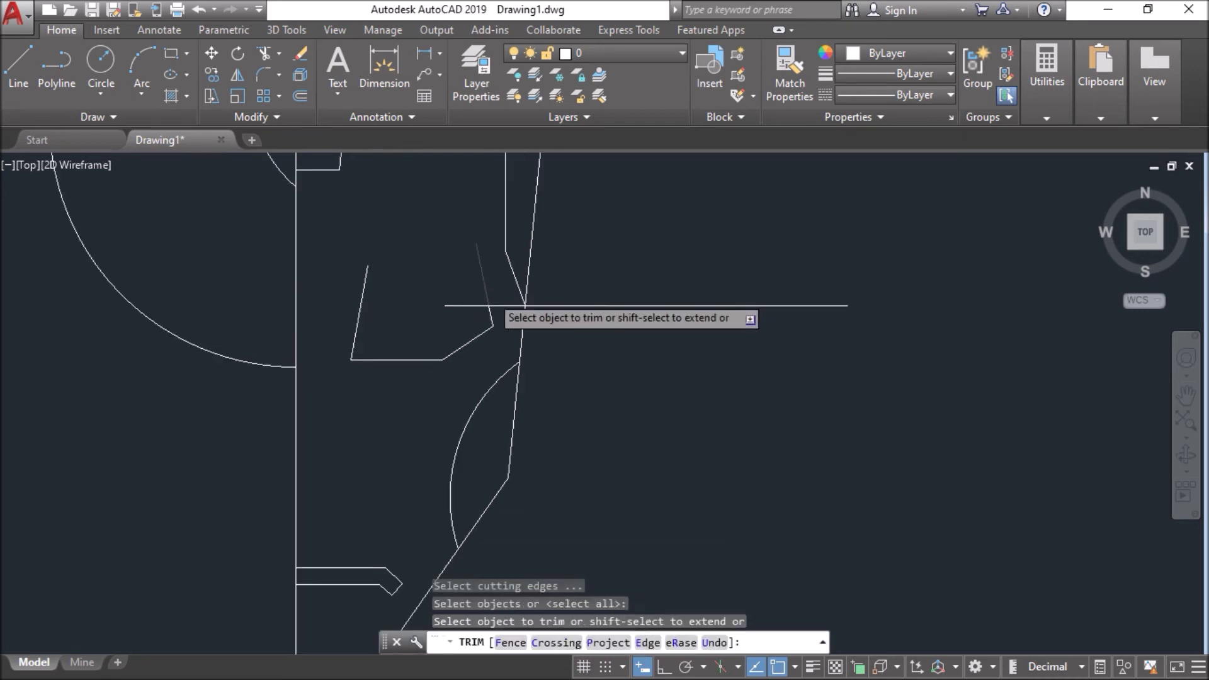
click(480, 290)
click(462, 289)
click(424, 304)
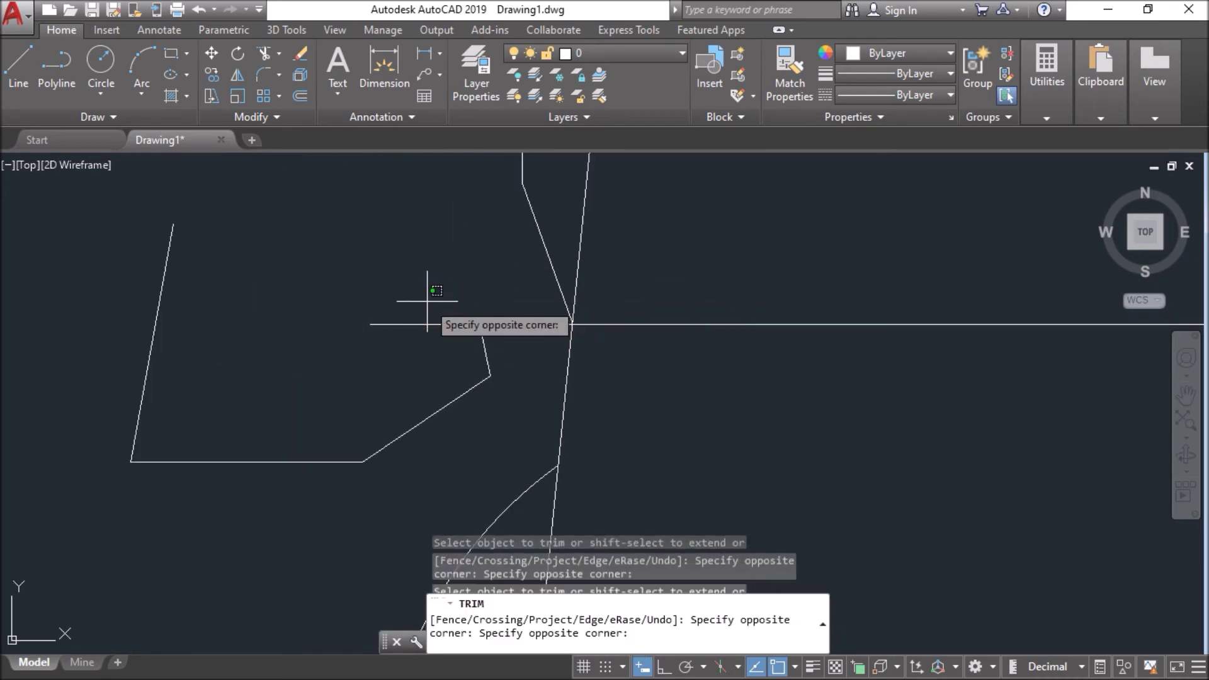
click(396, 337)
key(Return)
Step: Draw a circle of radius 110 centred on the intersection of the short 67° line and the offset horizontal line
scroll(396, 337, down, 2)
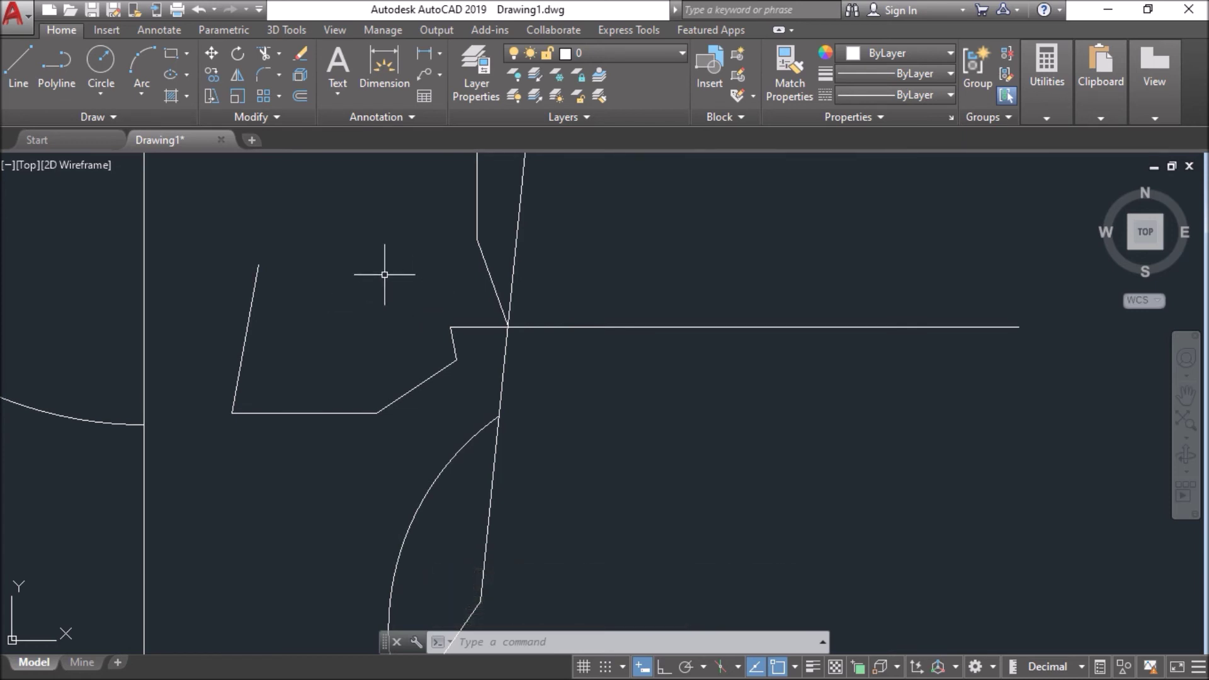
text(c)
key(space)
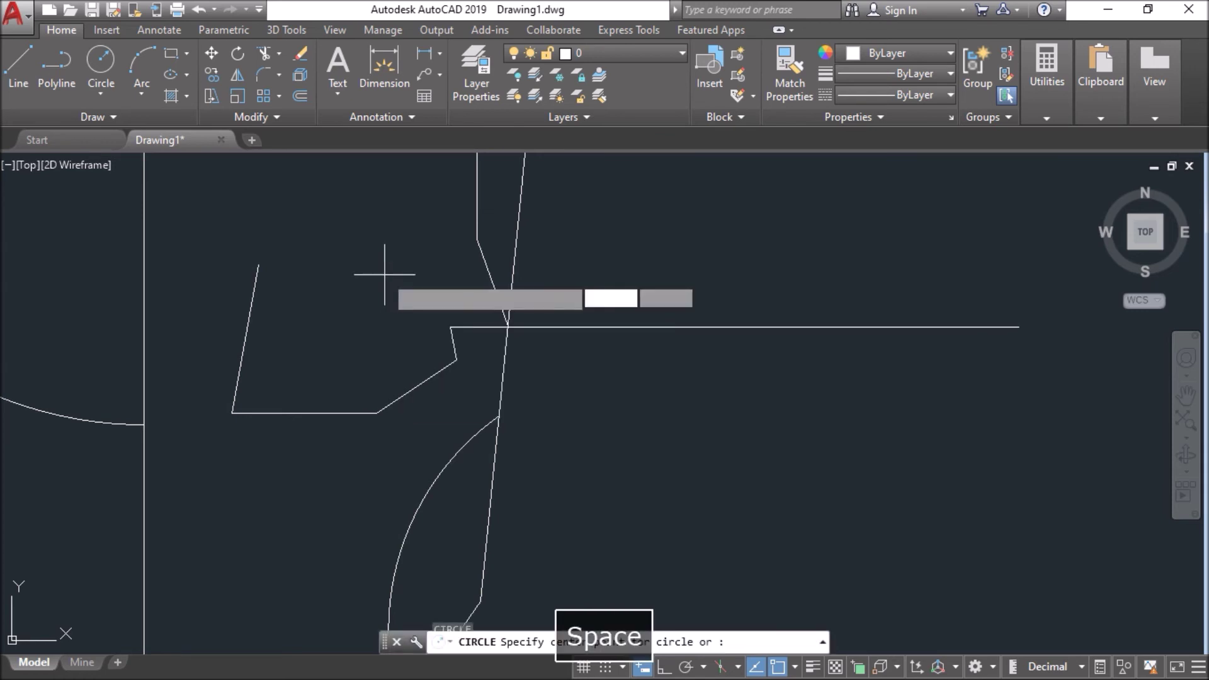
click(450, 327)
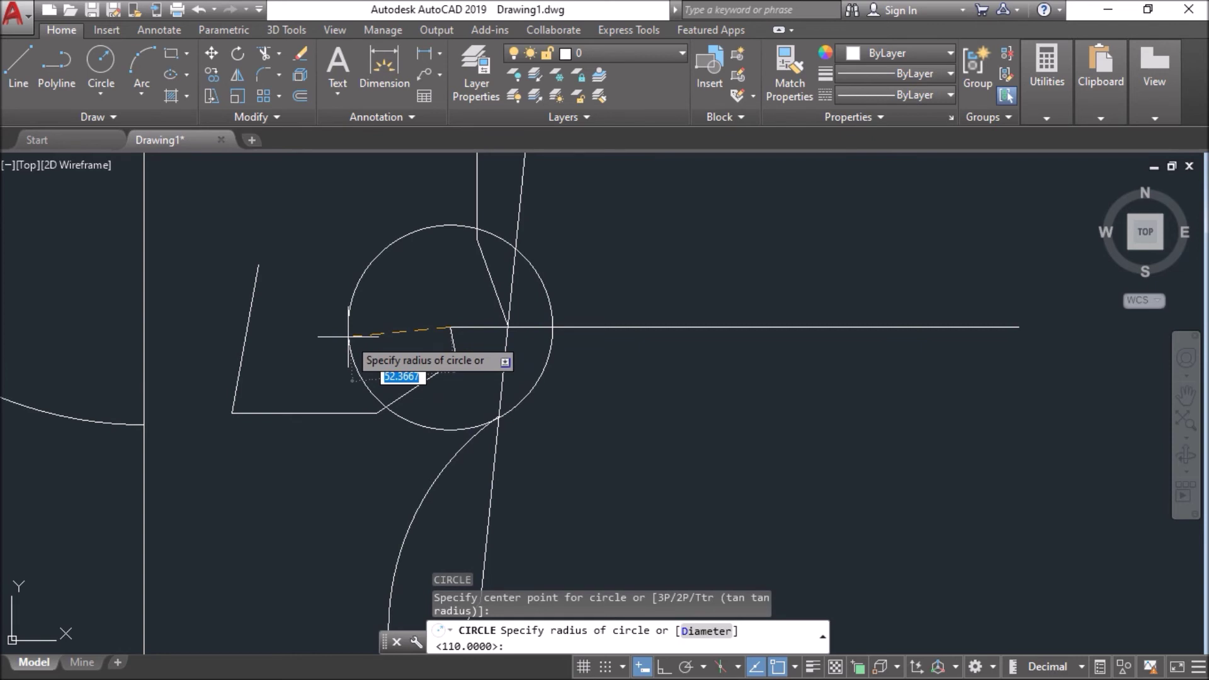
text(110)
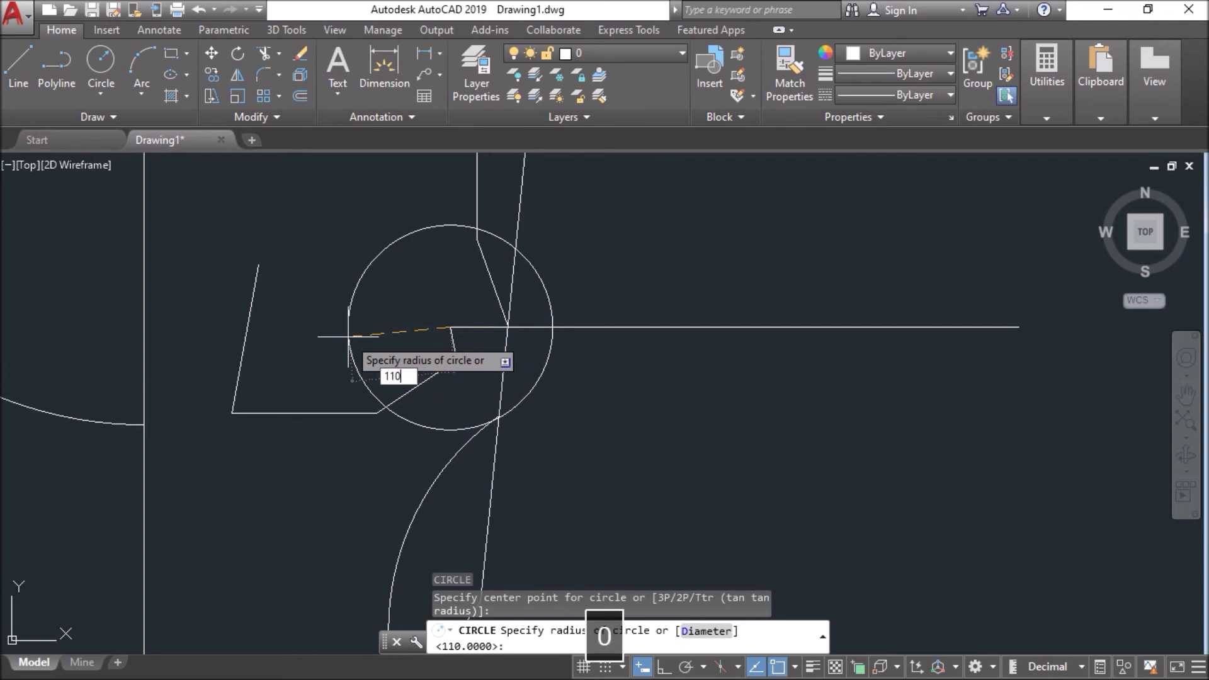
key(Return)
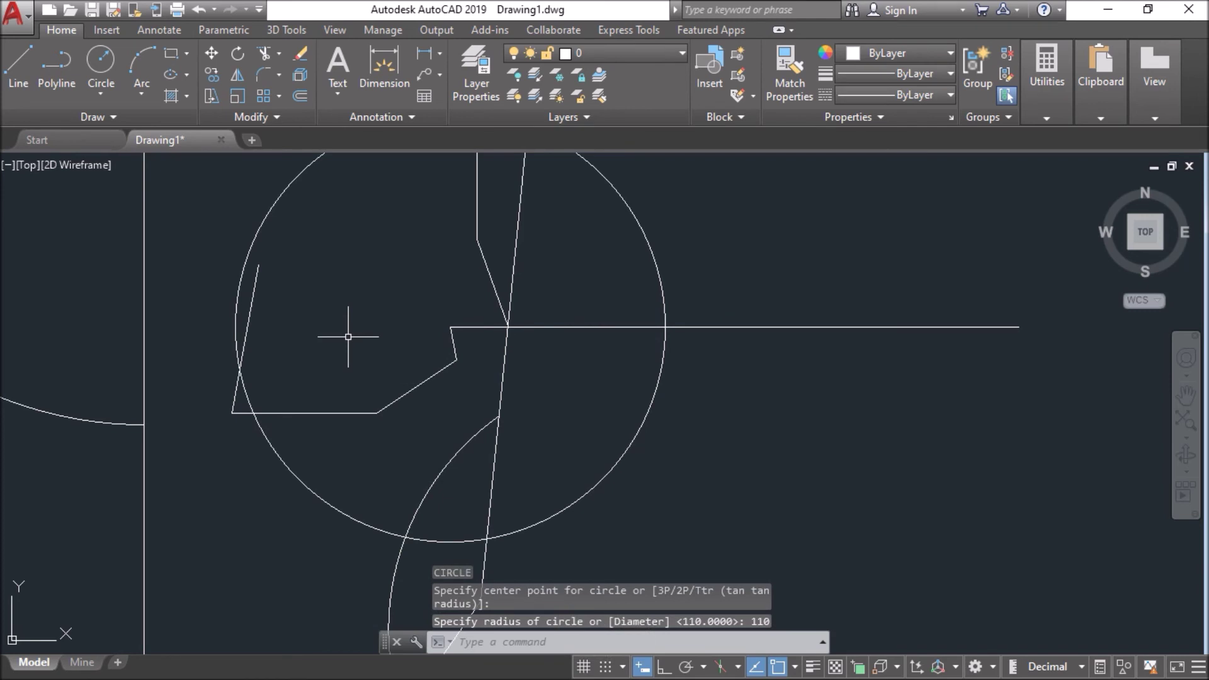
Step: Draw a line from the circle's intersection with the long slanted line to the circle's centre at the short 67° line
text(l)
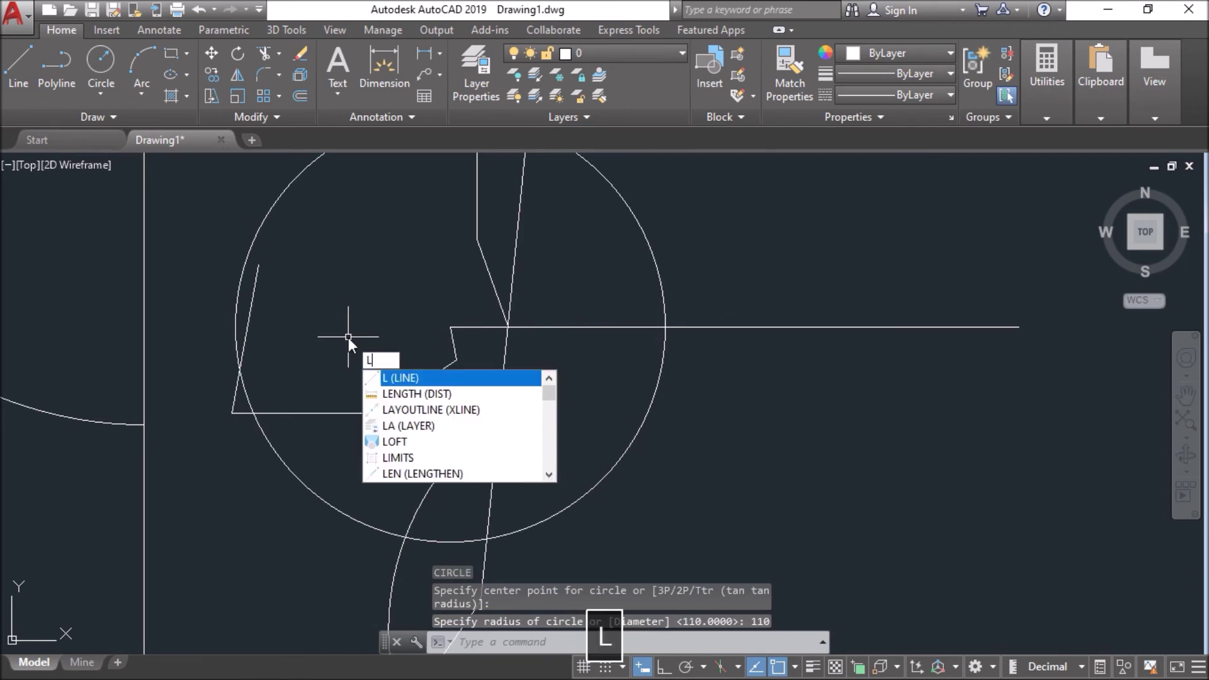
key(Return)
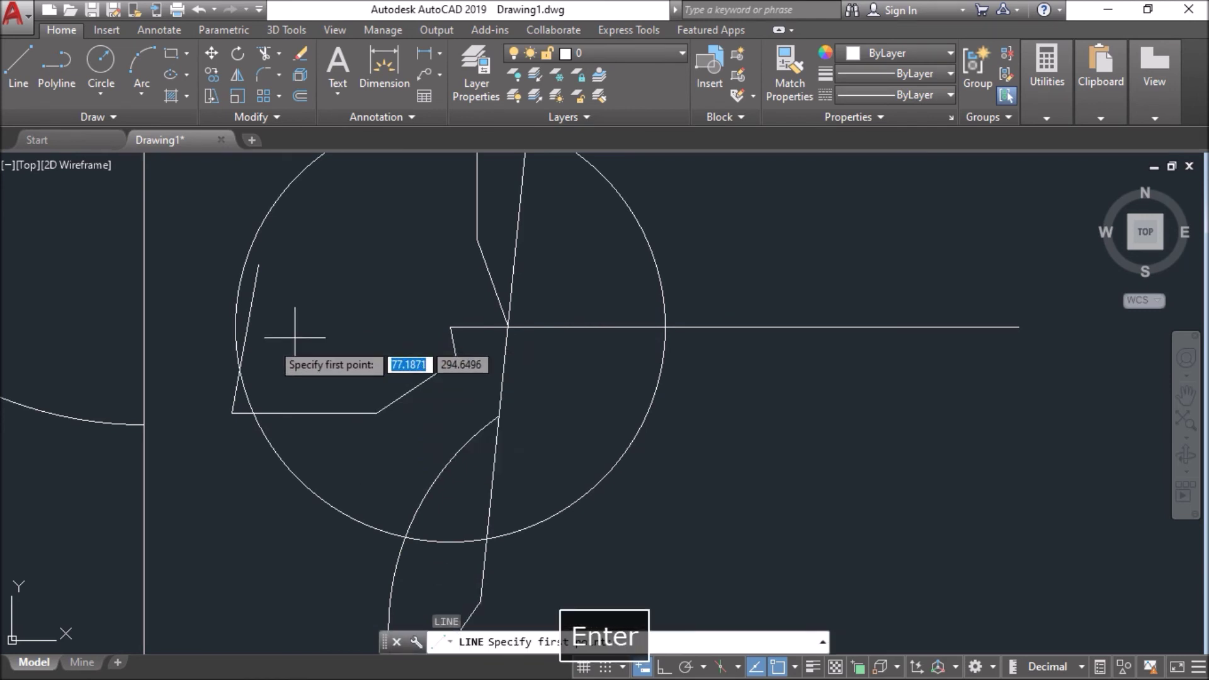
click(239, 370)
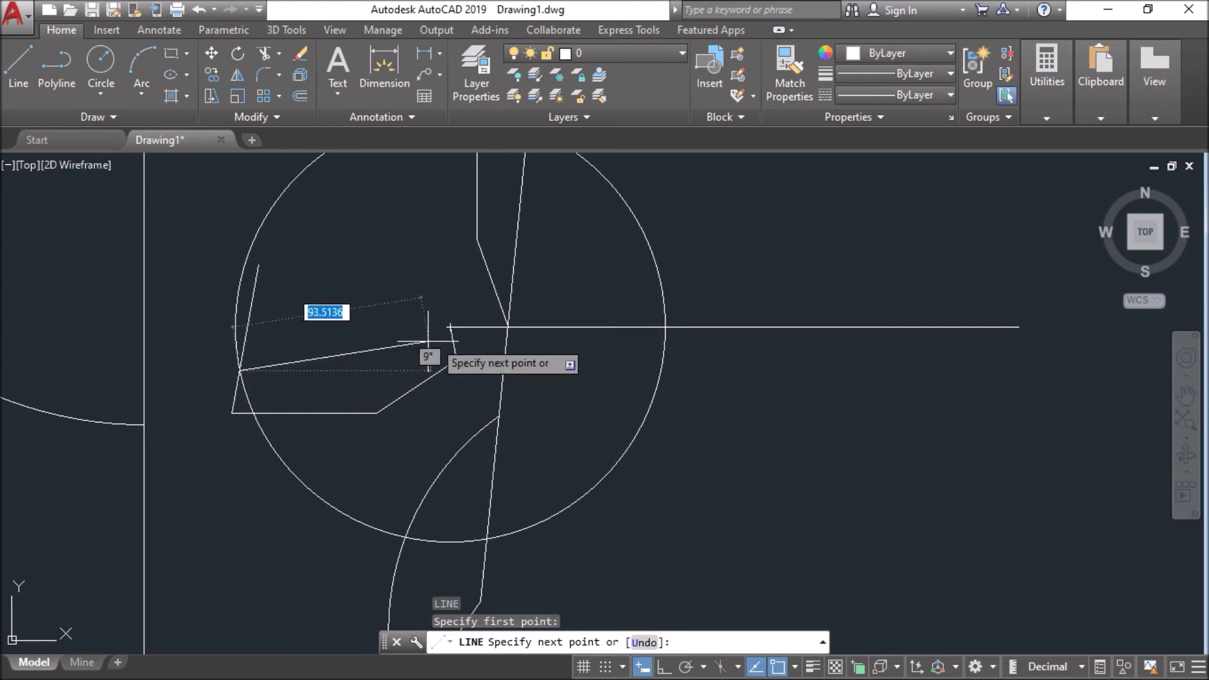
click(450, 327)
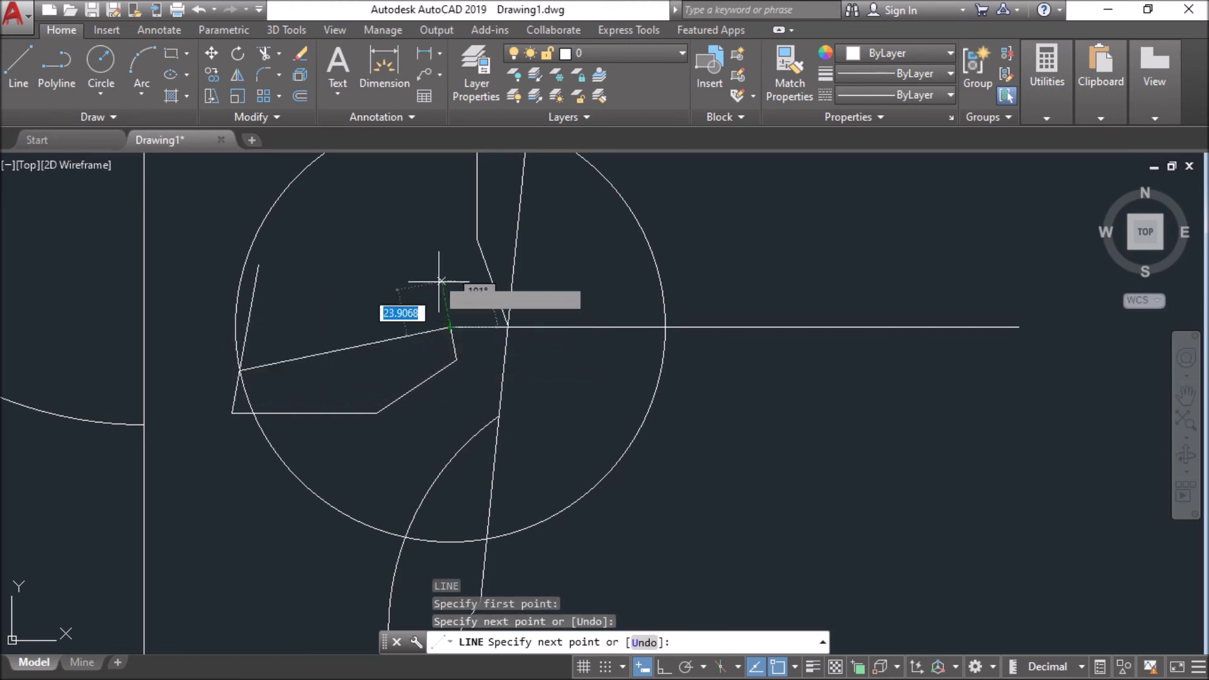
key(Escape)
Step: Undo the angular dimension, the zoom and the preceding erase
key(ctrl+z)
key(ctrl+z)
key(ctrl+z)
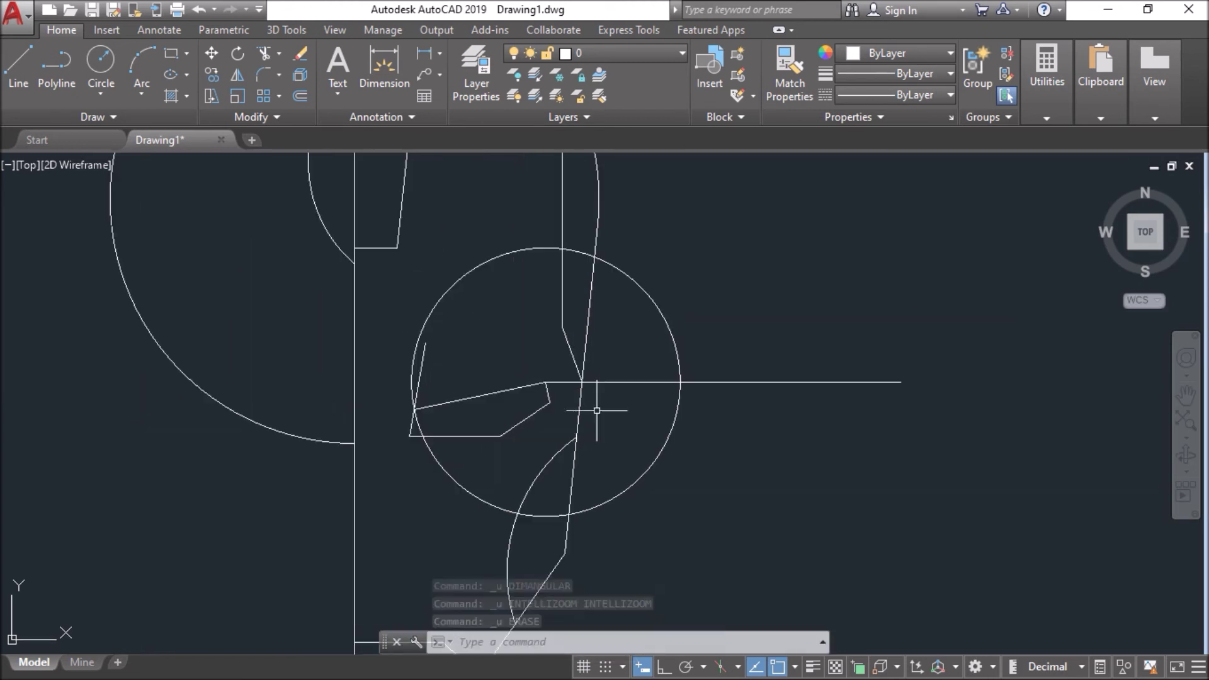
Step: Erase the 110-radius construction circle and the horizontal offset line running from its centre
click(735, 317)
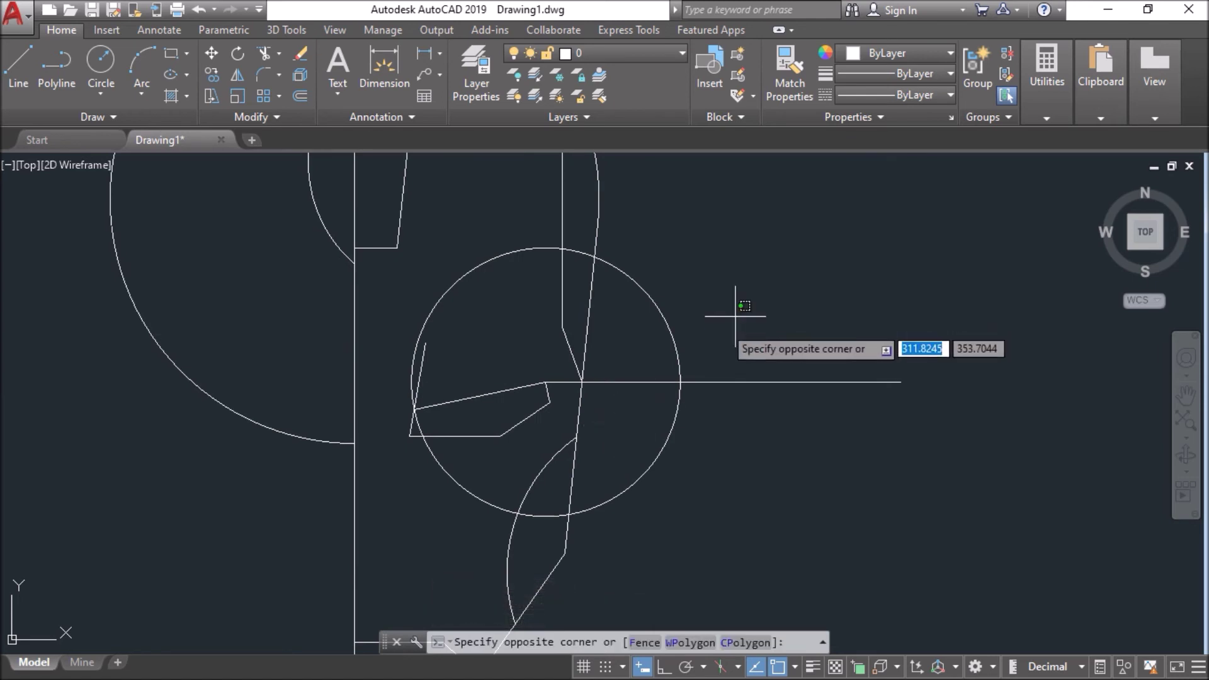
click(655, 419)
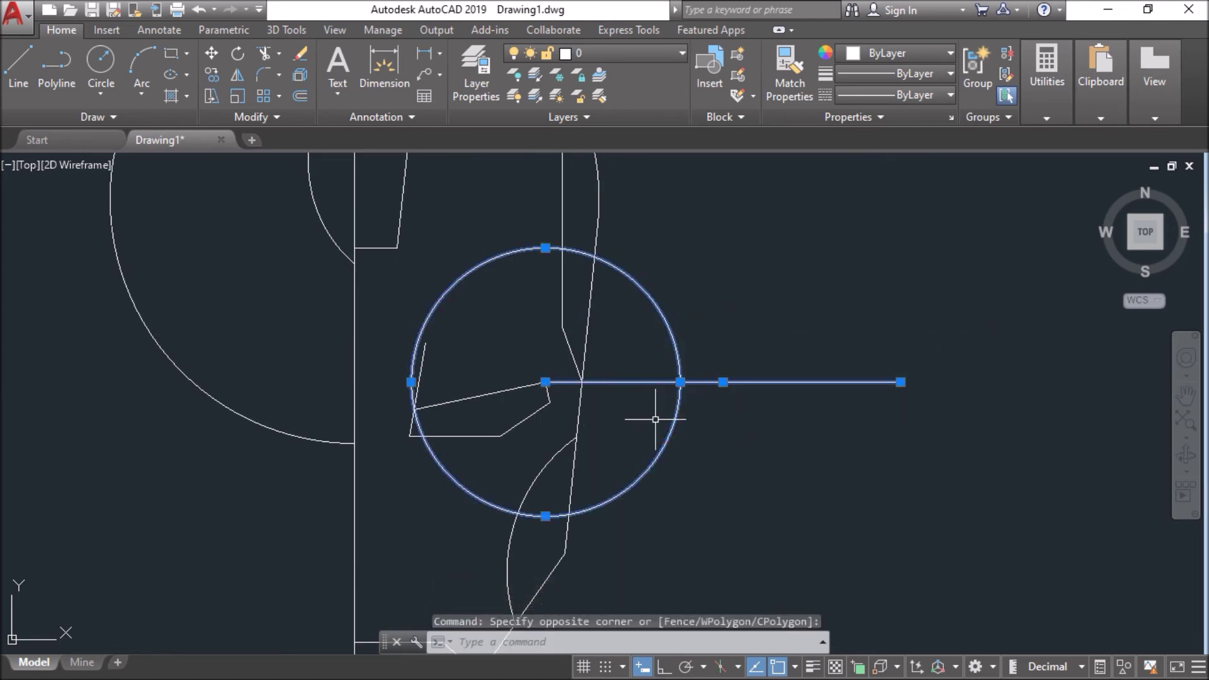
key(Delete)
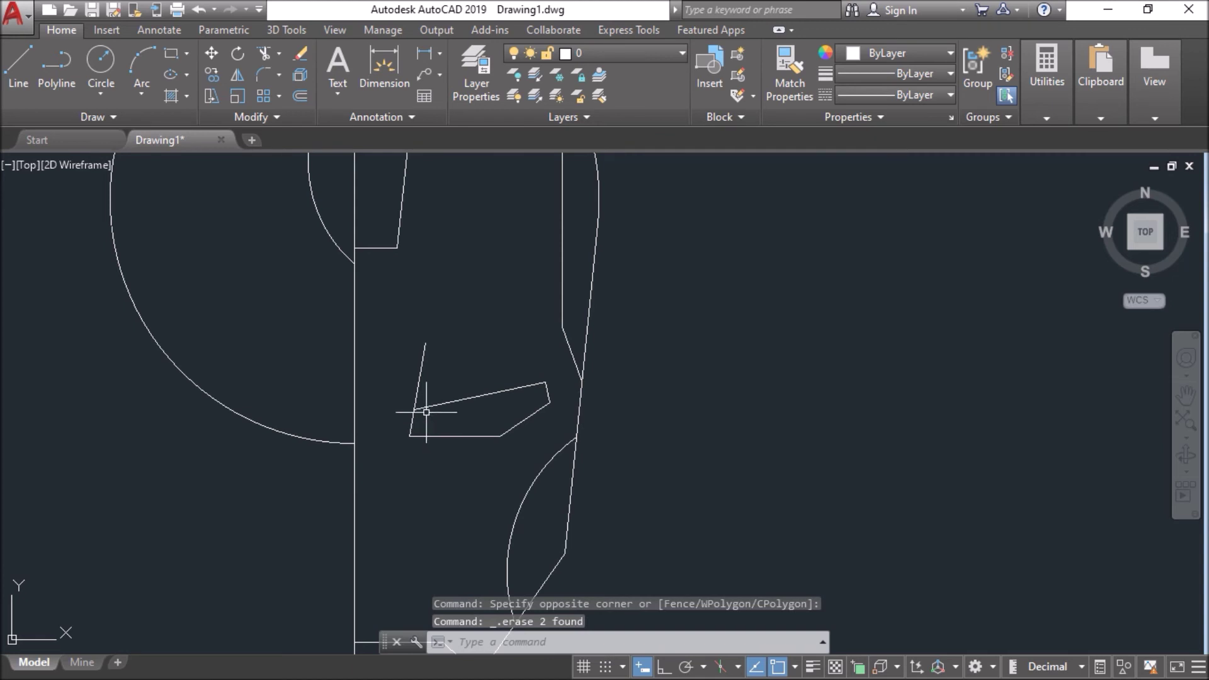
Step: Trim the slanted line above its junction with the new closing line of the small inner shape
text(tr)
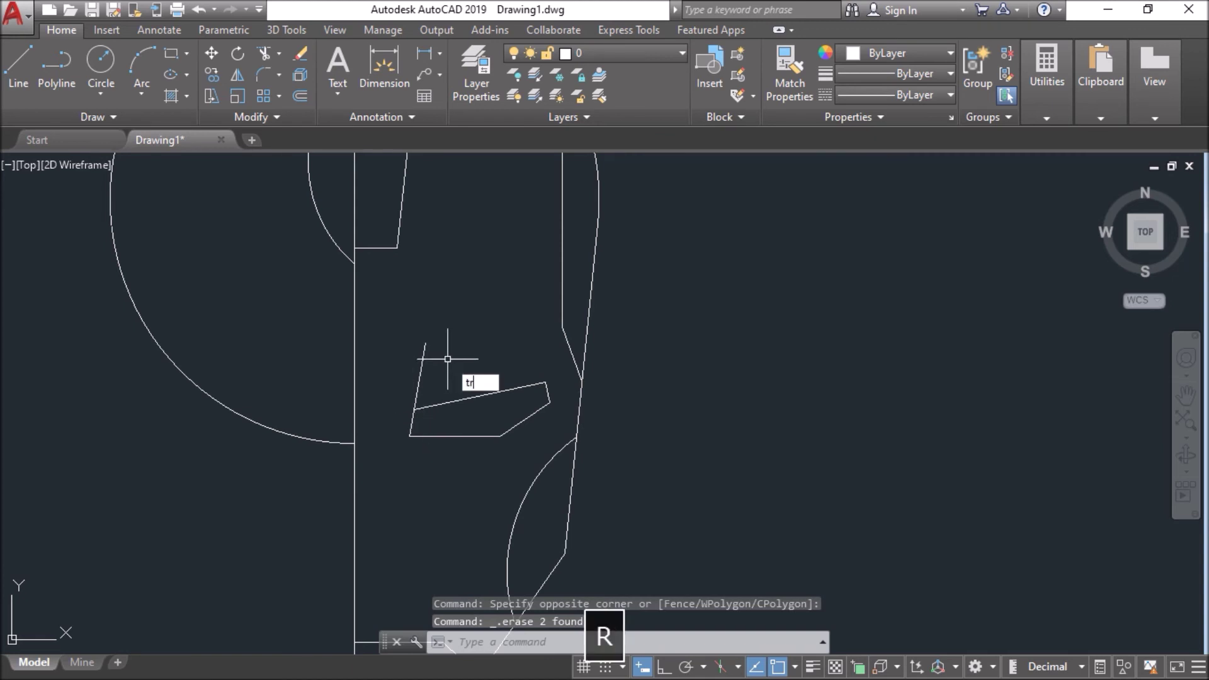
key(space)
key(space)
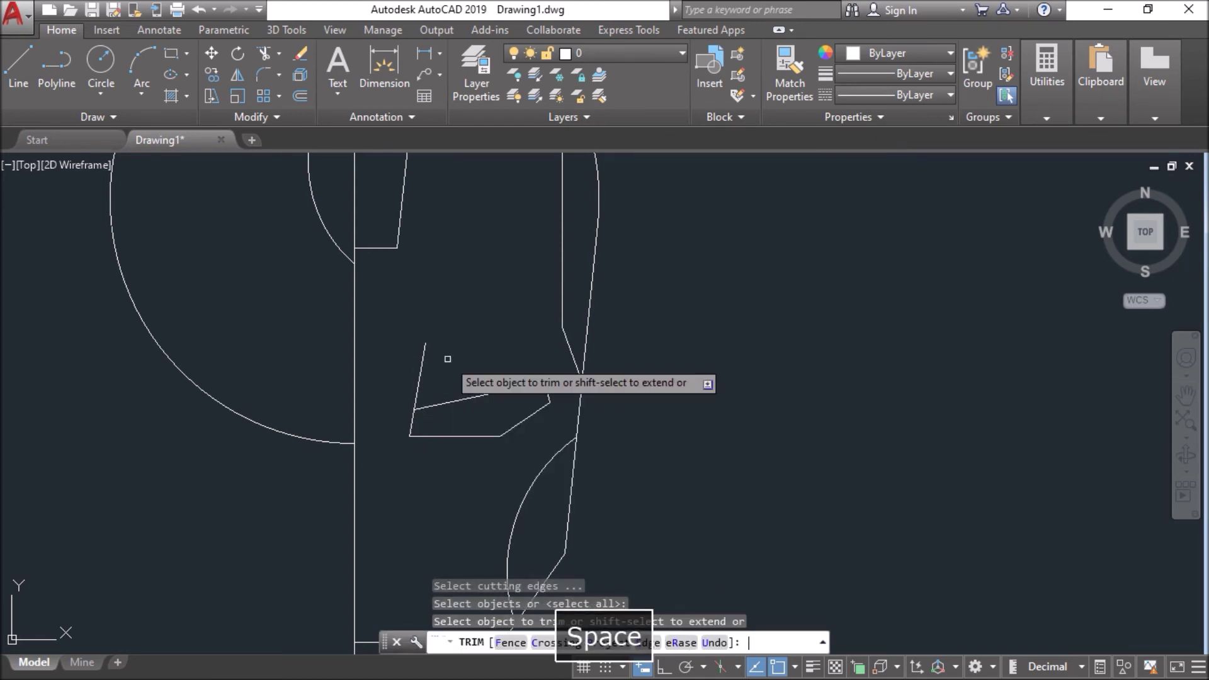
click(424, 356)
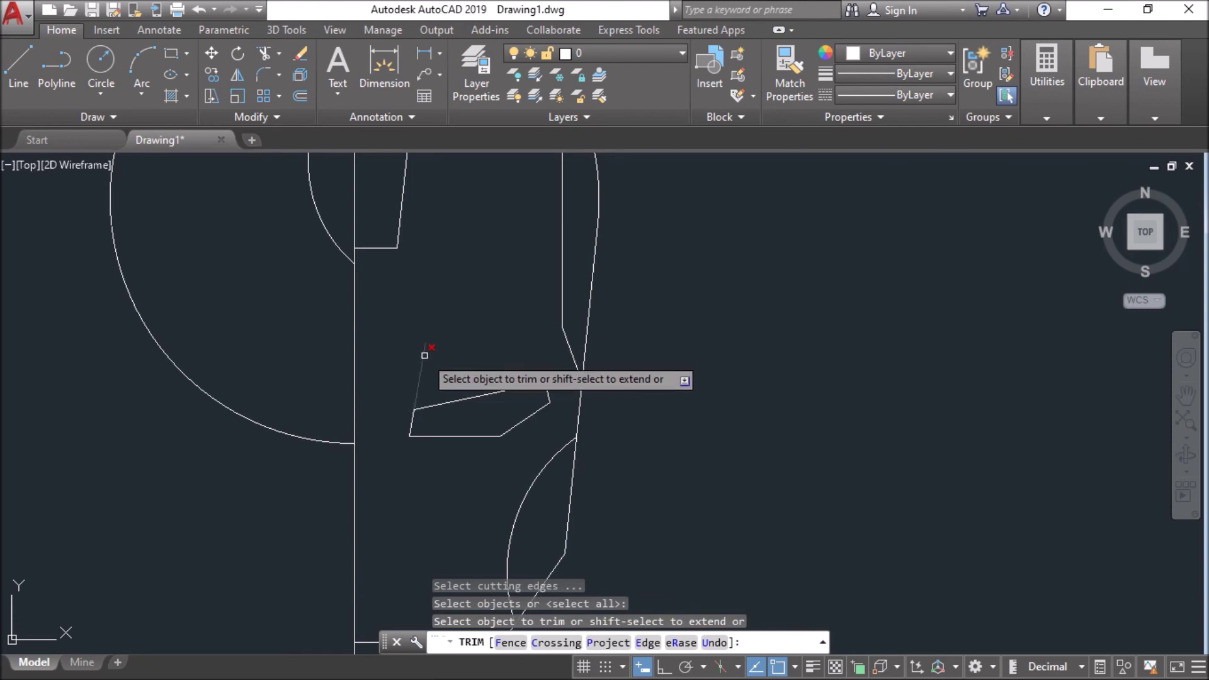
Step: Trim the large circle's remaining arc and the smaller arc on the left side of the vertical centreline
scroll(423, 351, down, 2)
middle_drag(429, 319, 607, 423)
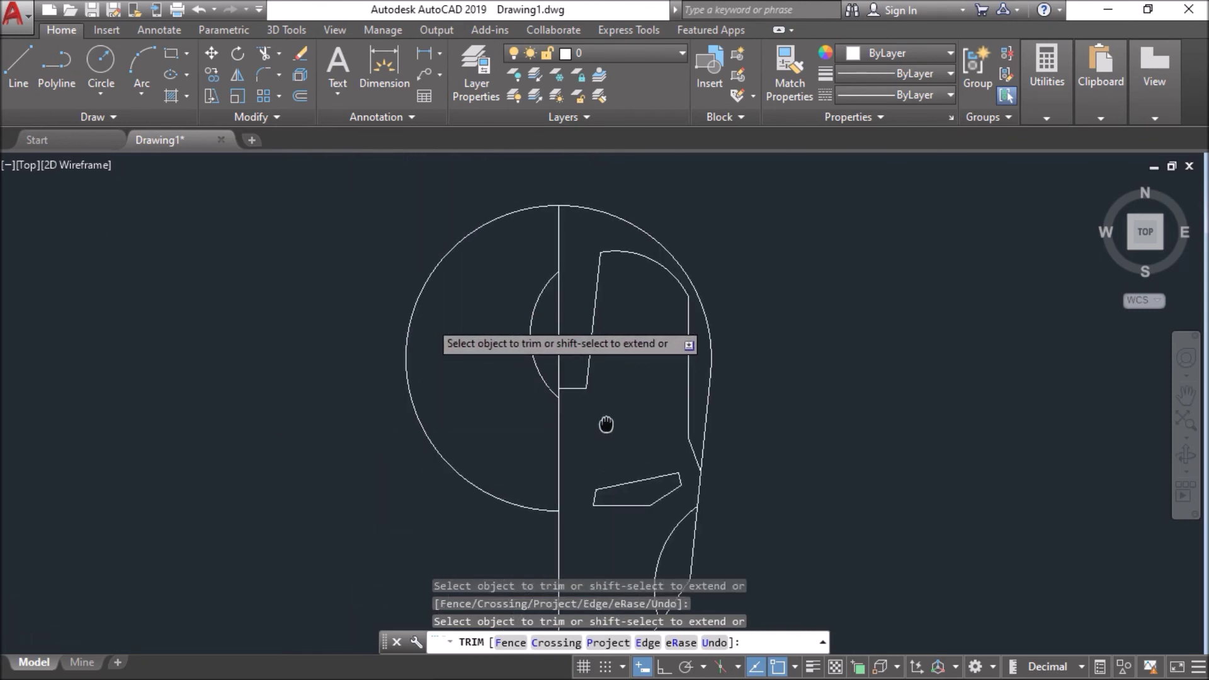
click(421, 297)
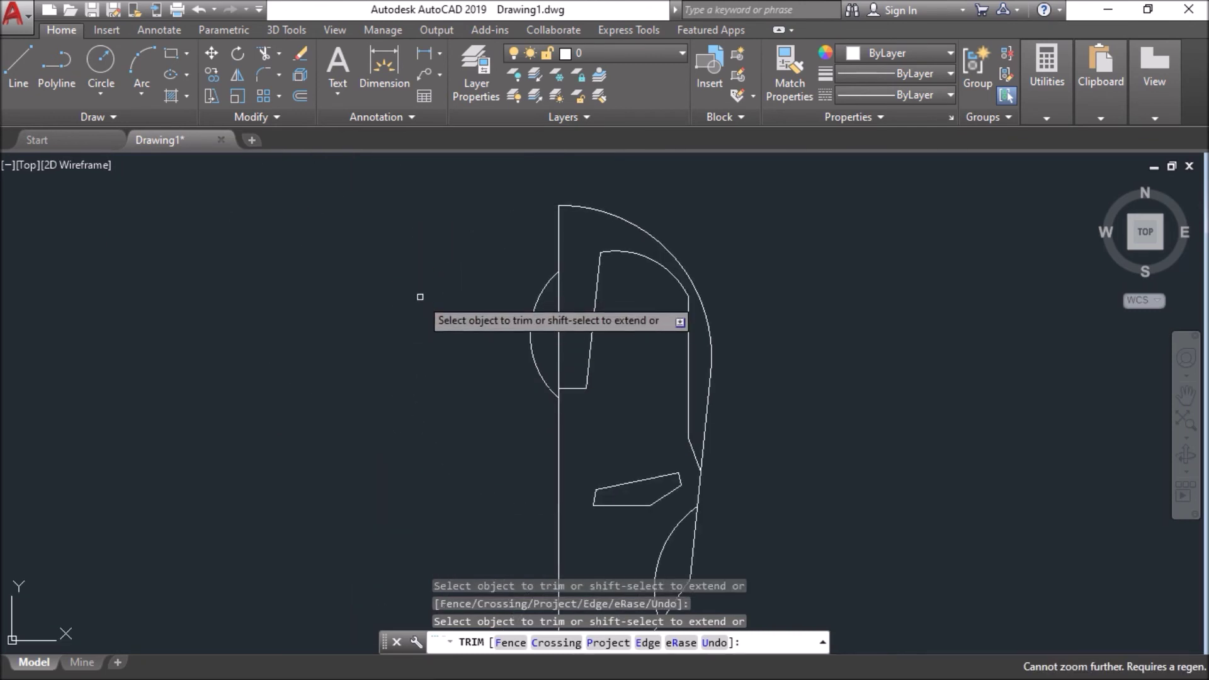
middle_drag(464, 362, 465, 207)
scroll(491, 239, down, 2)
middle_drag(489, 253, 488, 332)
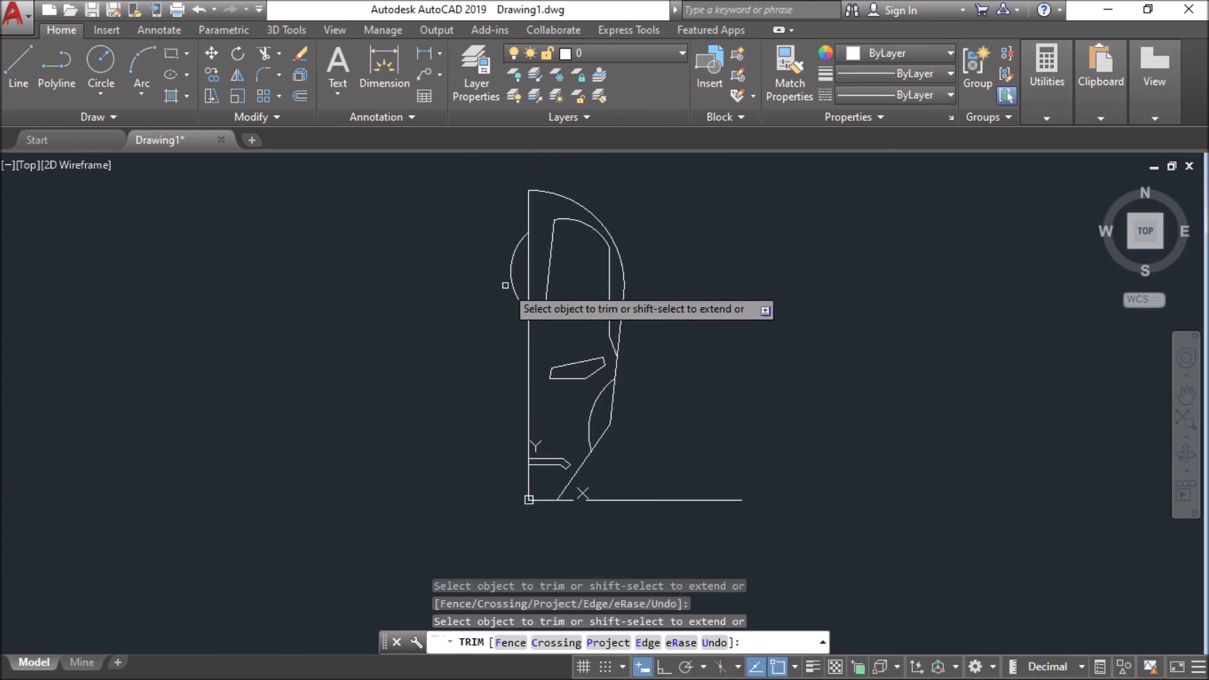
key(Escape)
Step: Draw a horizontal line 38 units to the right, starting on the centreline 260 units above its base, with Ortho on
scroll(453, 403, up, 2)
mouse_move(453, 403)
middle_down()
mouse_move(454, 445)
mouse_move(484, 433)
middle_up()
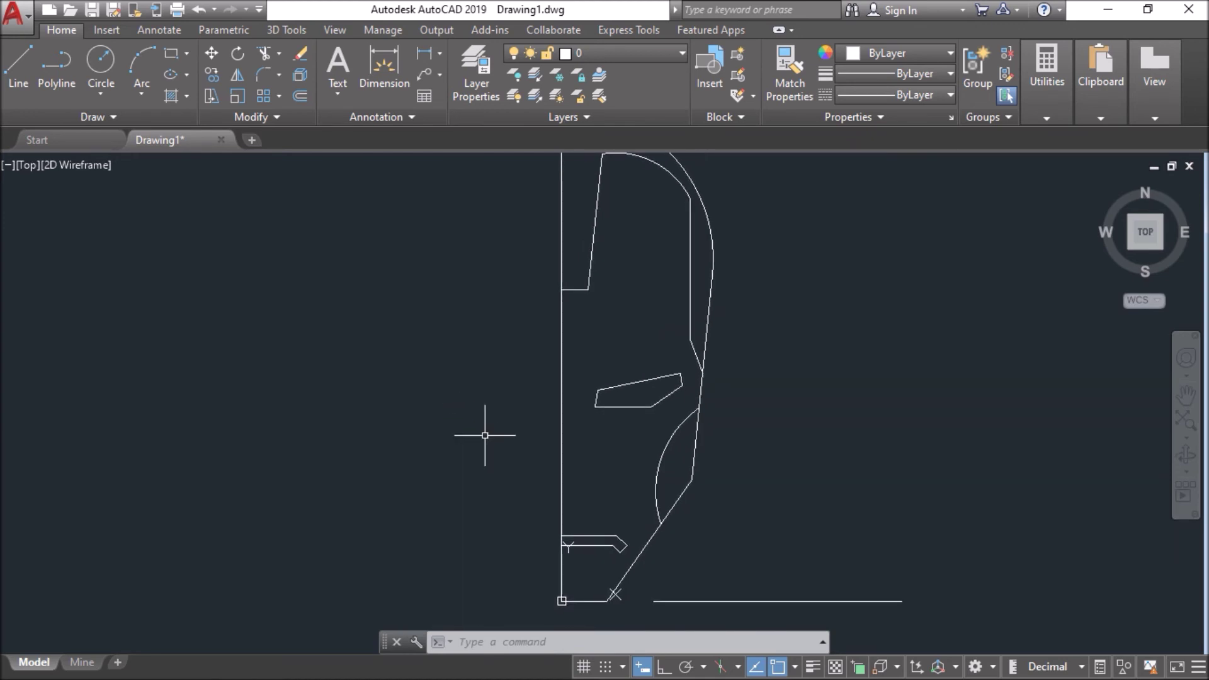
text(l)
key(Return)
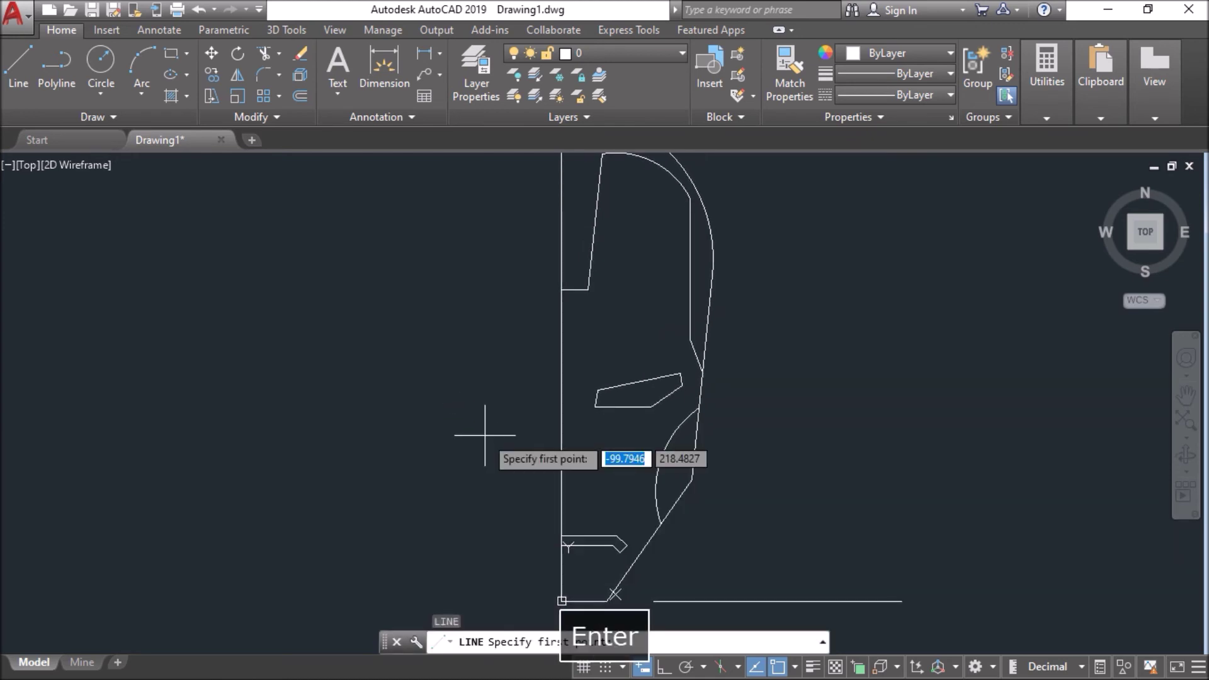
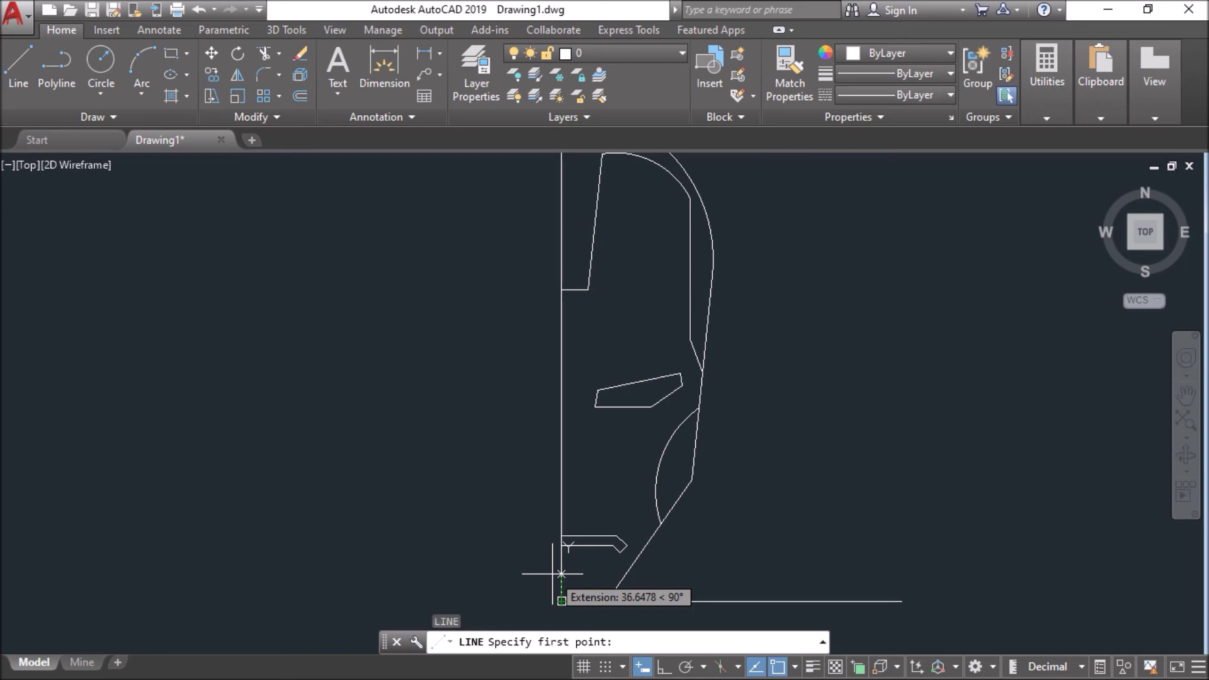
text(260)
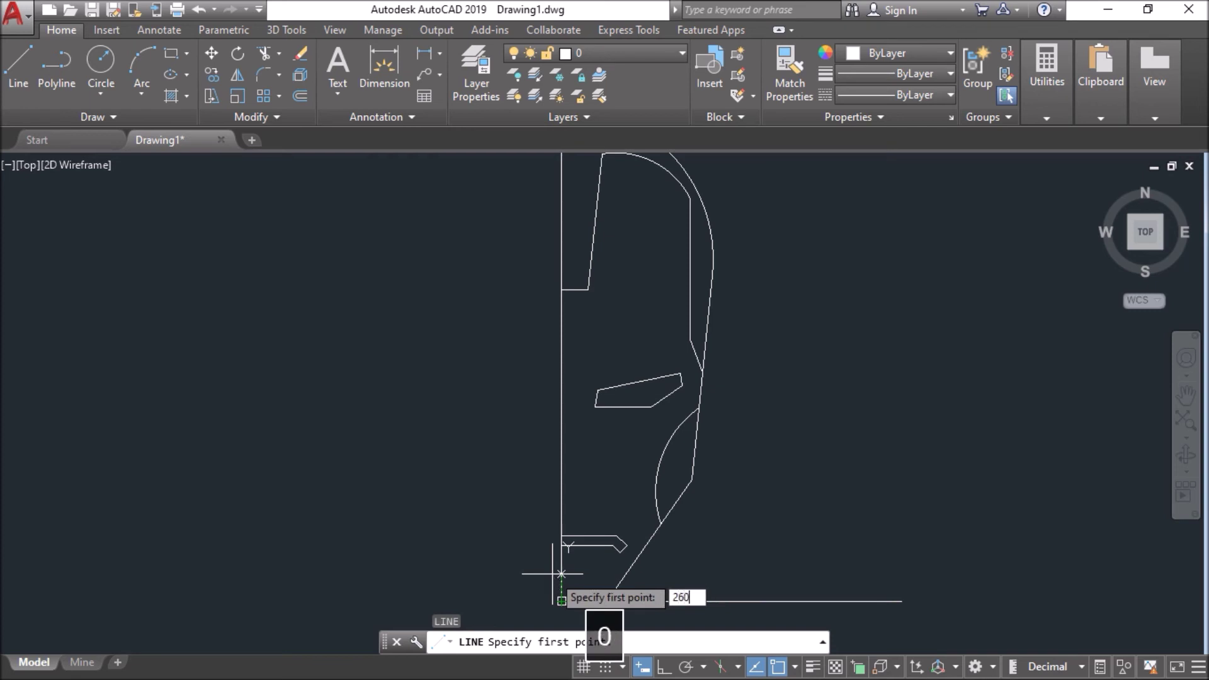
key(Return)
click(562, 404)
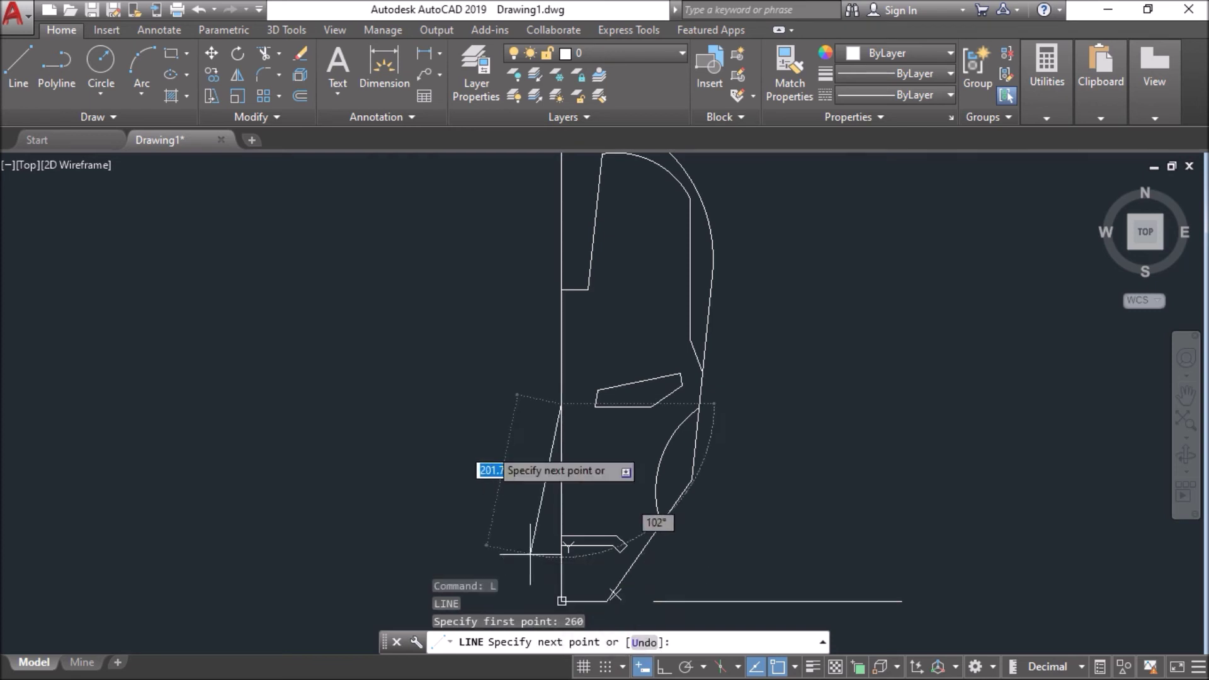
key(F8)
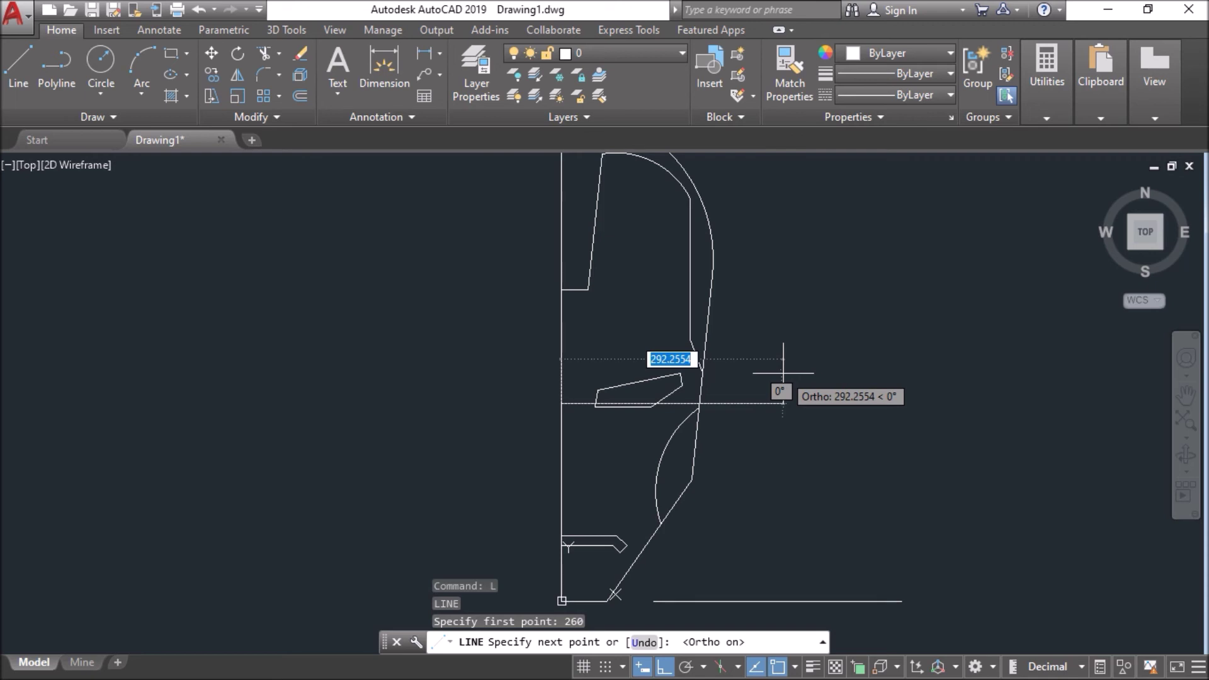
text(38)
key(Return)
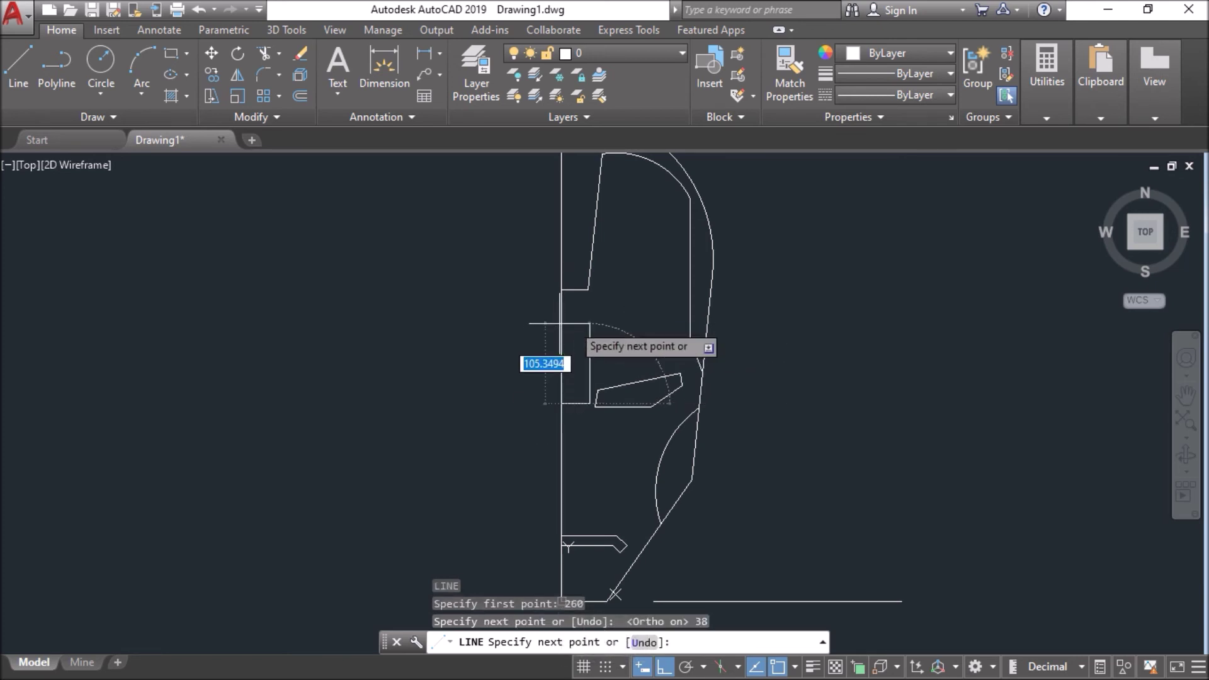
Step: Continue the line 12 units upward and back horizontally to the centreline, completing the narrow rectangle
text(12)
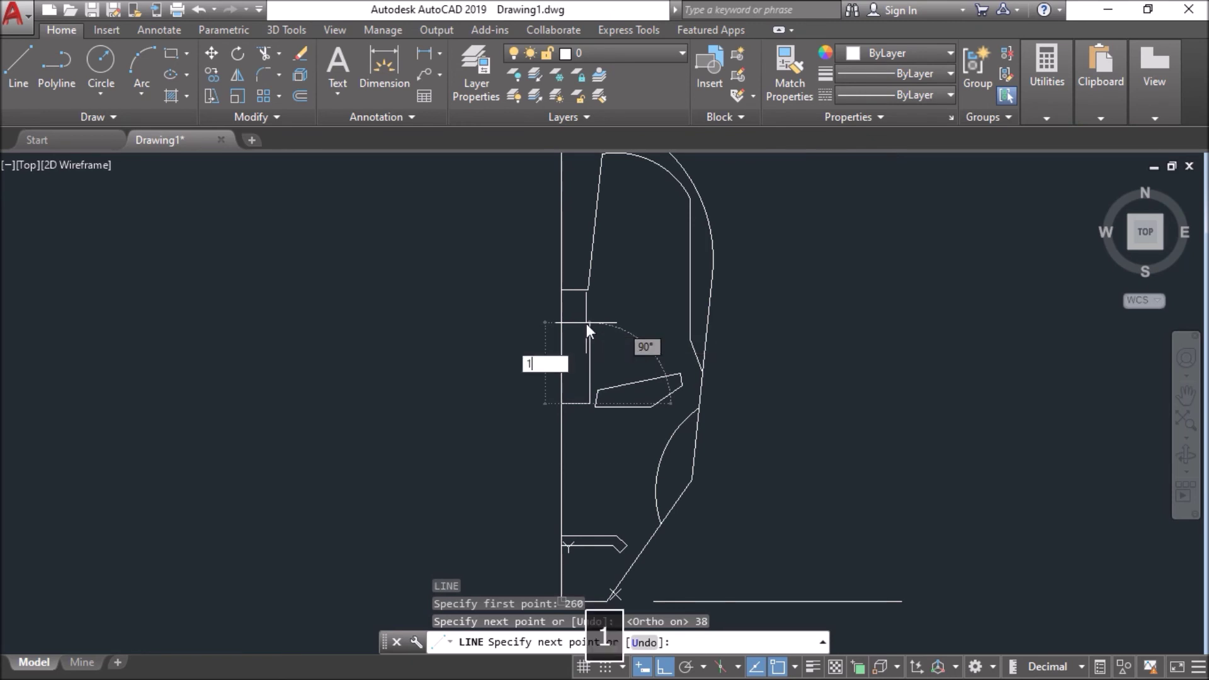
key(Return)
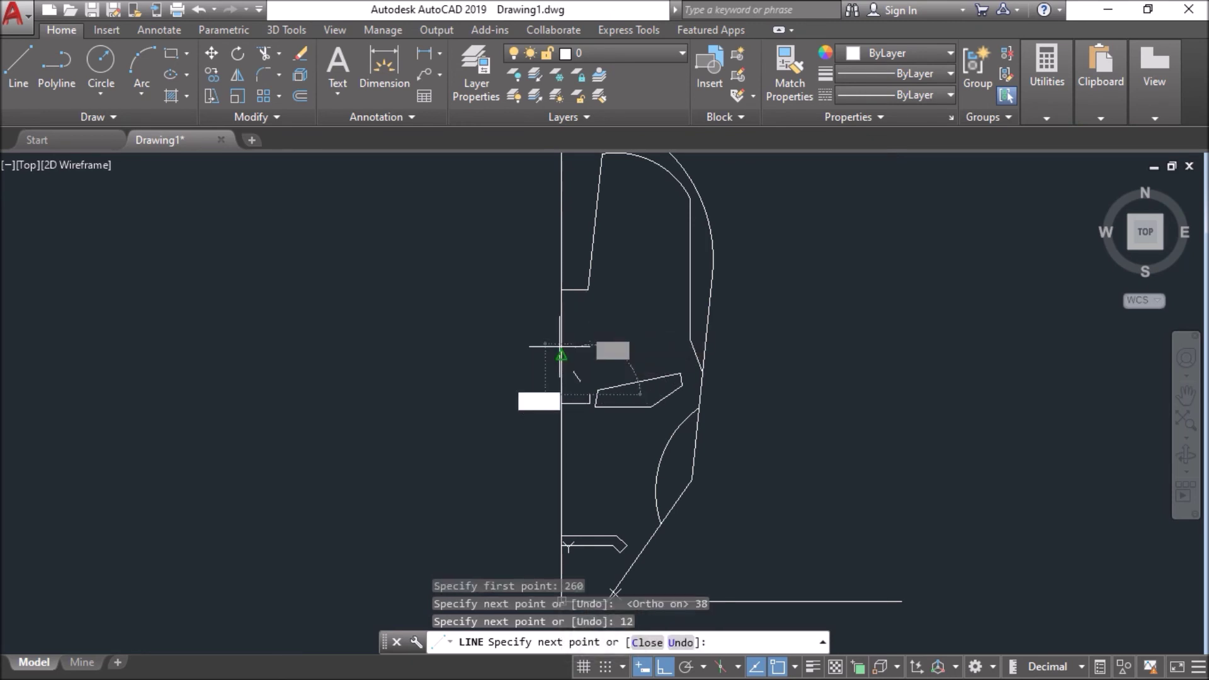
scroll(542, 394, up, 6)
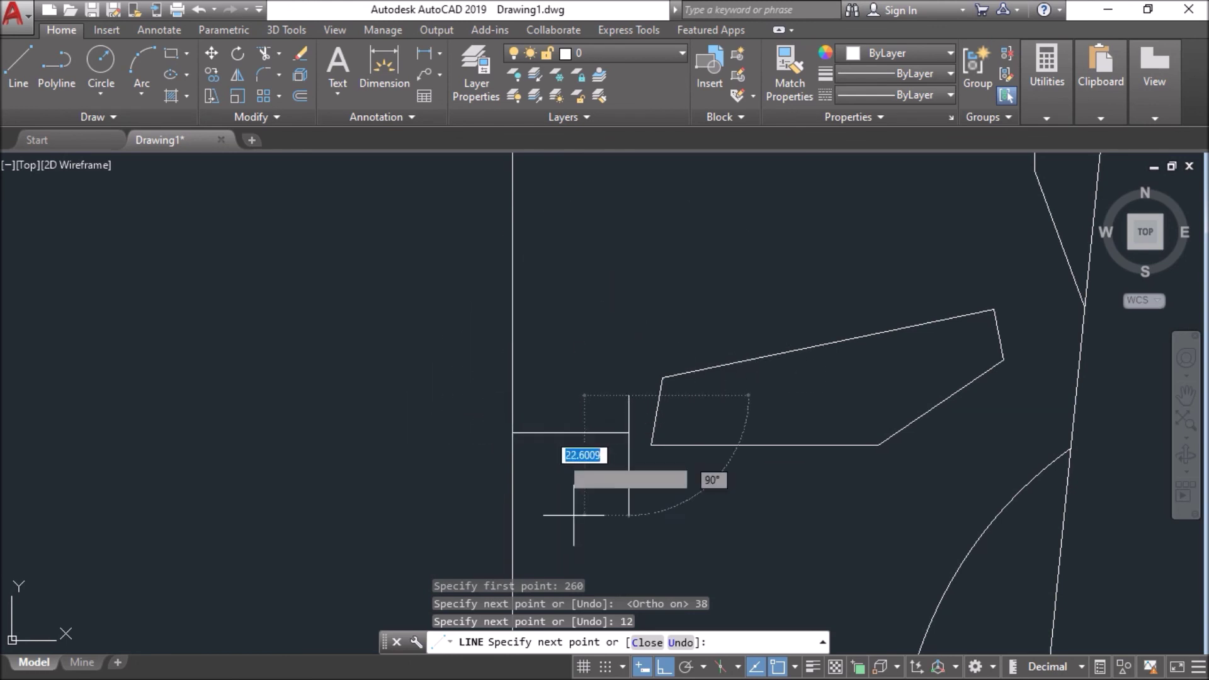
click(795, 670)
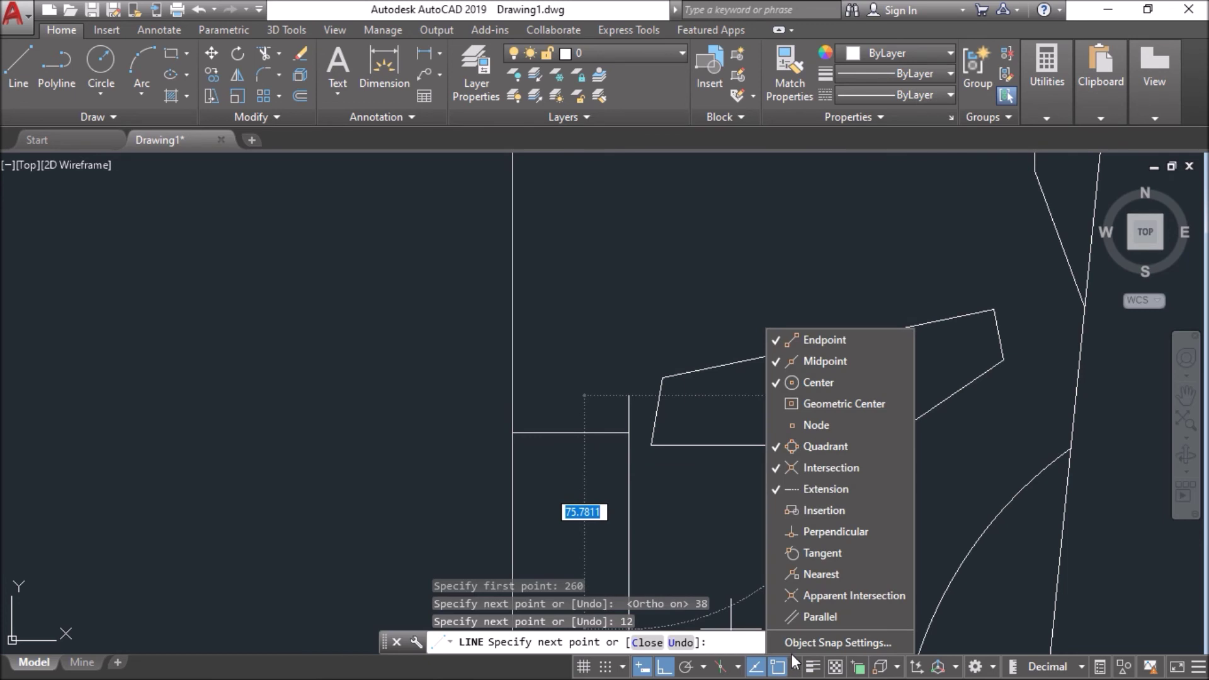
click(549, 399)
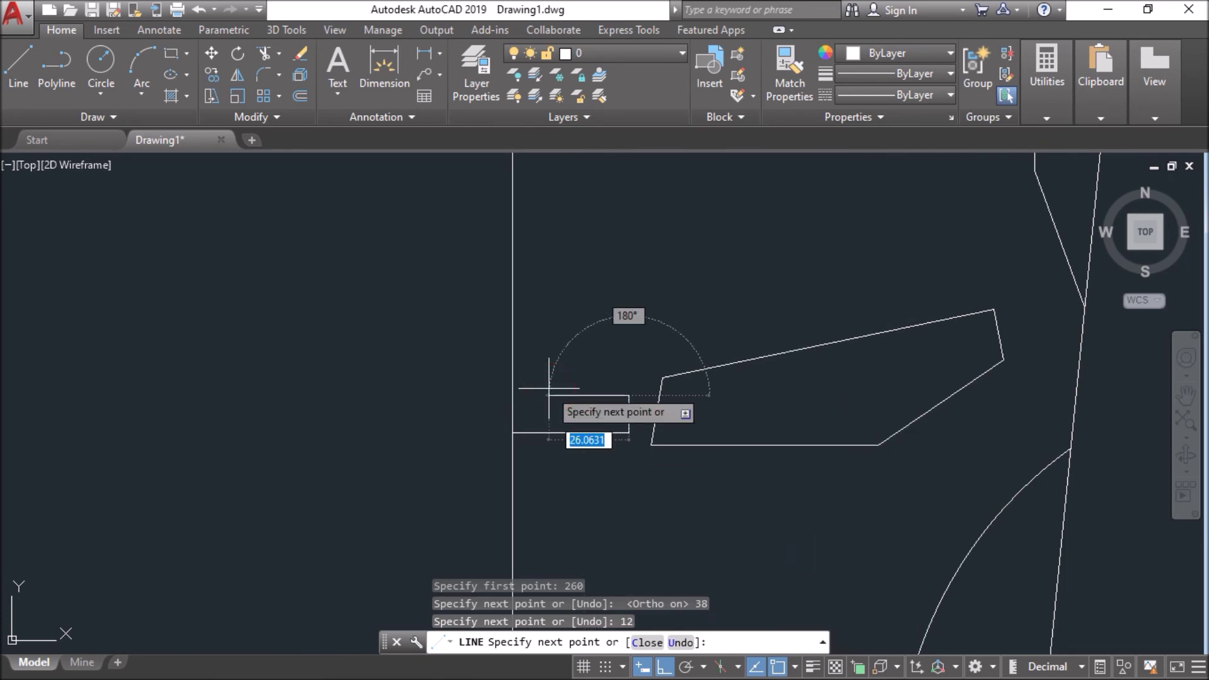
click(509, 397)
key(Escape)
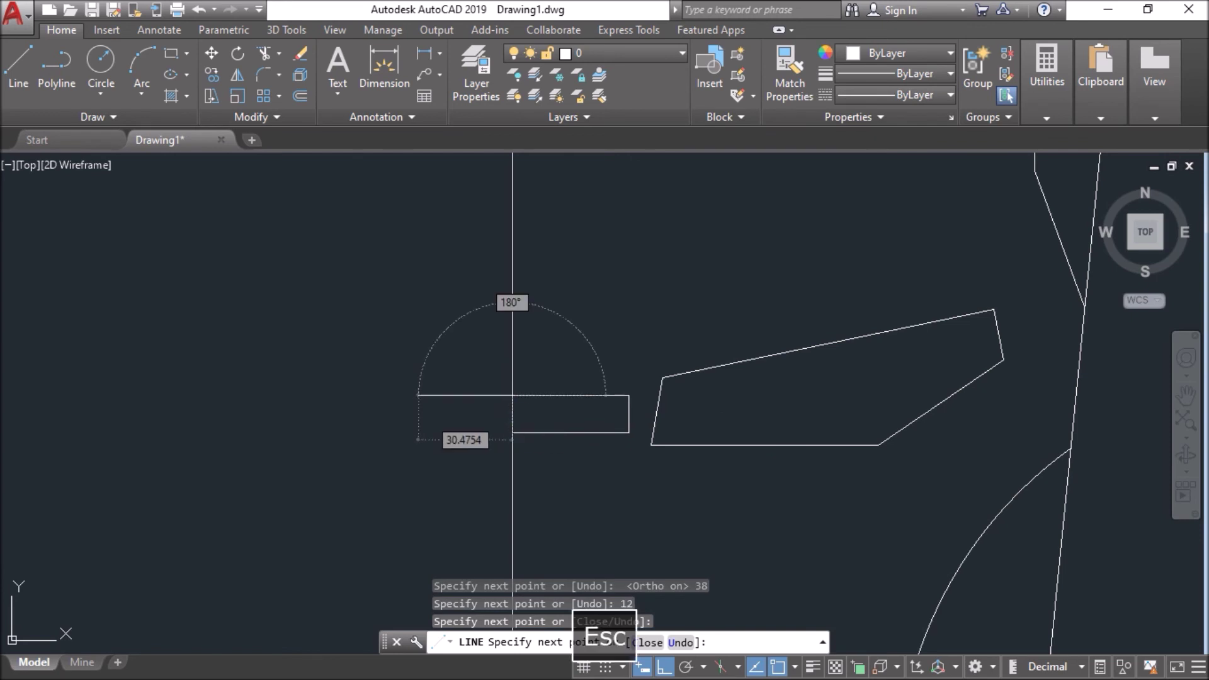
Step: Draw a vertical line downward through both upper arcs, starting 122 units to the right of the centreline's top end
scroll(418, 415, down, 4)
scroll(392, 448, down, 2)
mouse_move(372, 451)
middle_down()
mouse_move(510, 329)
mouse_move(540, 370)
middle_up()
scroll(509, 330, down, 2)
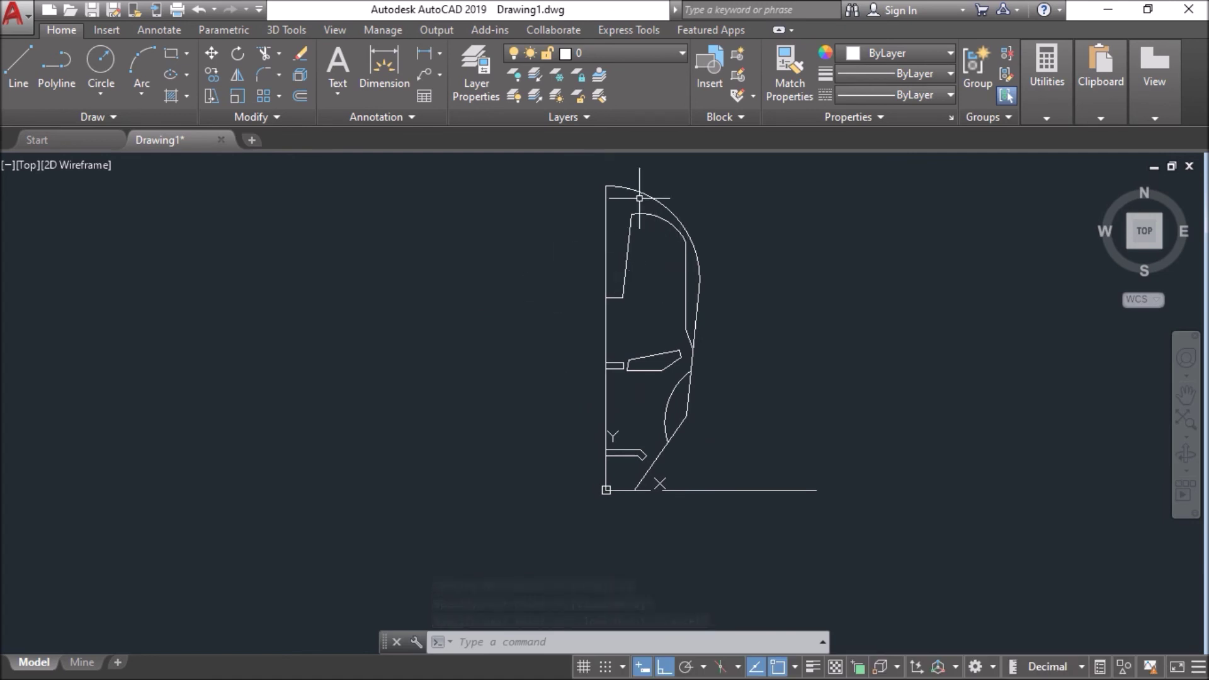
scroll(638, 193, up, 4)
middle_drag(606, 220, 567, 279)
text(l)
key(space)
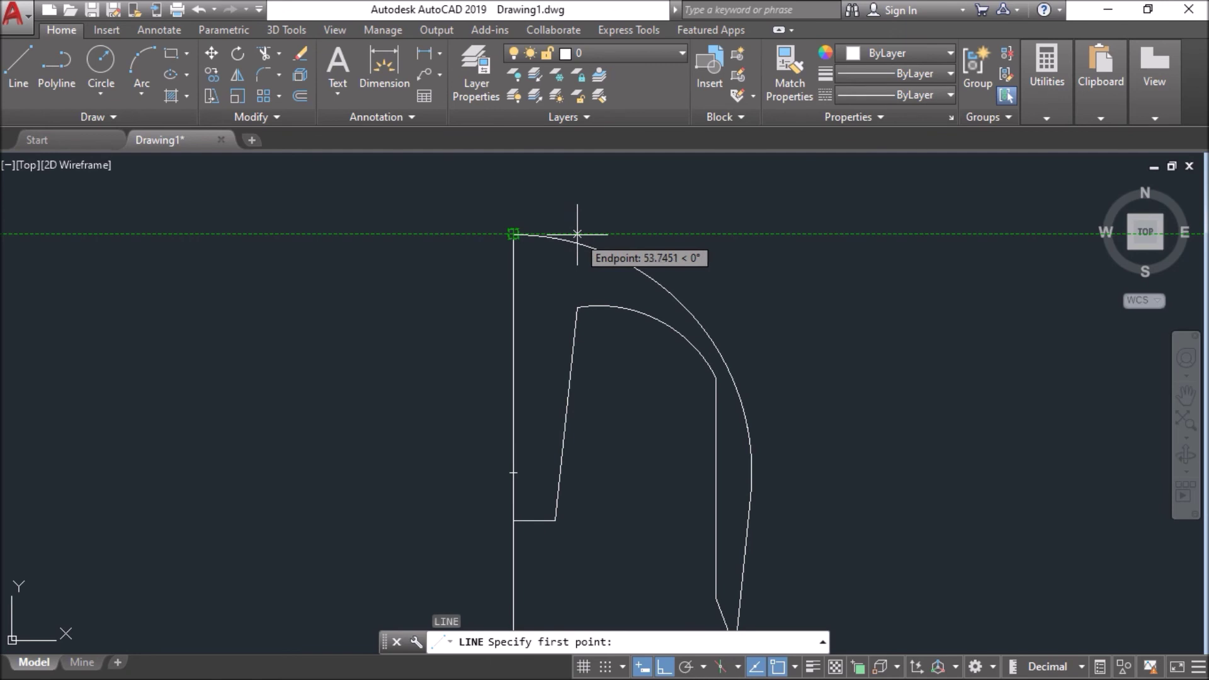
text(122)
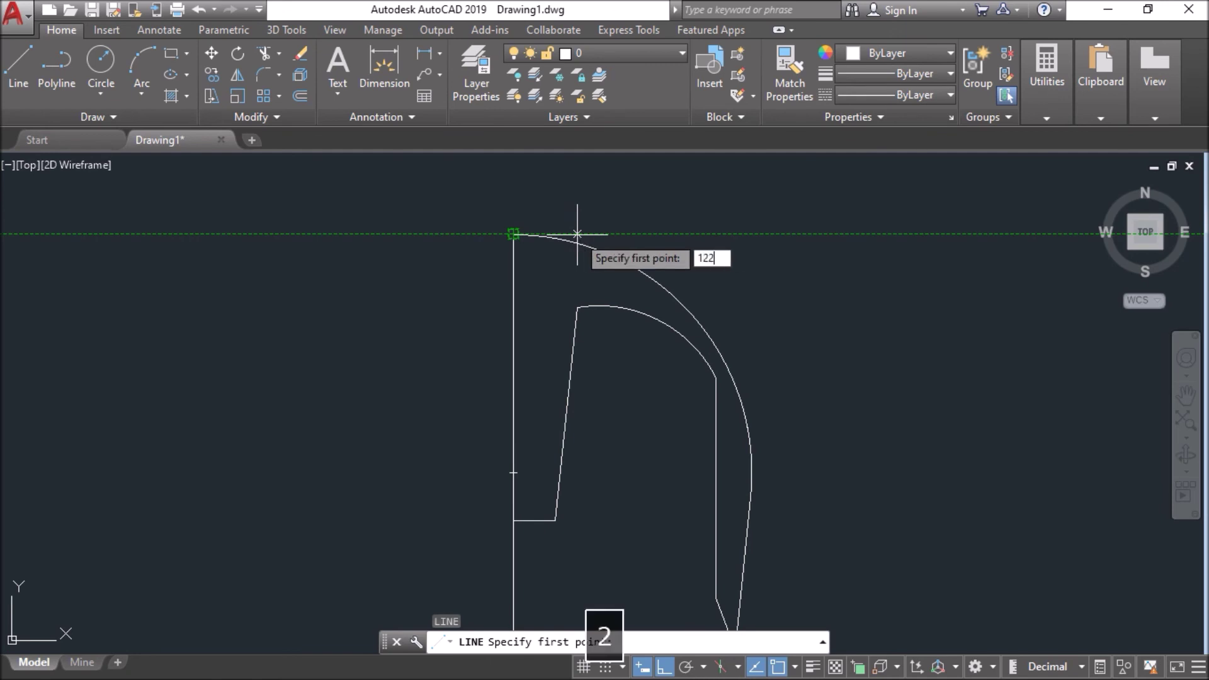
key(Return)
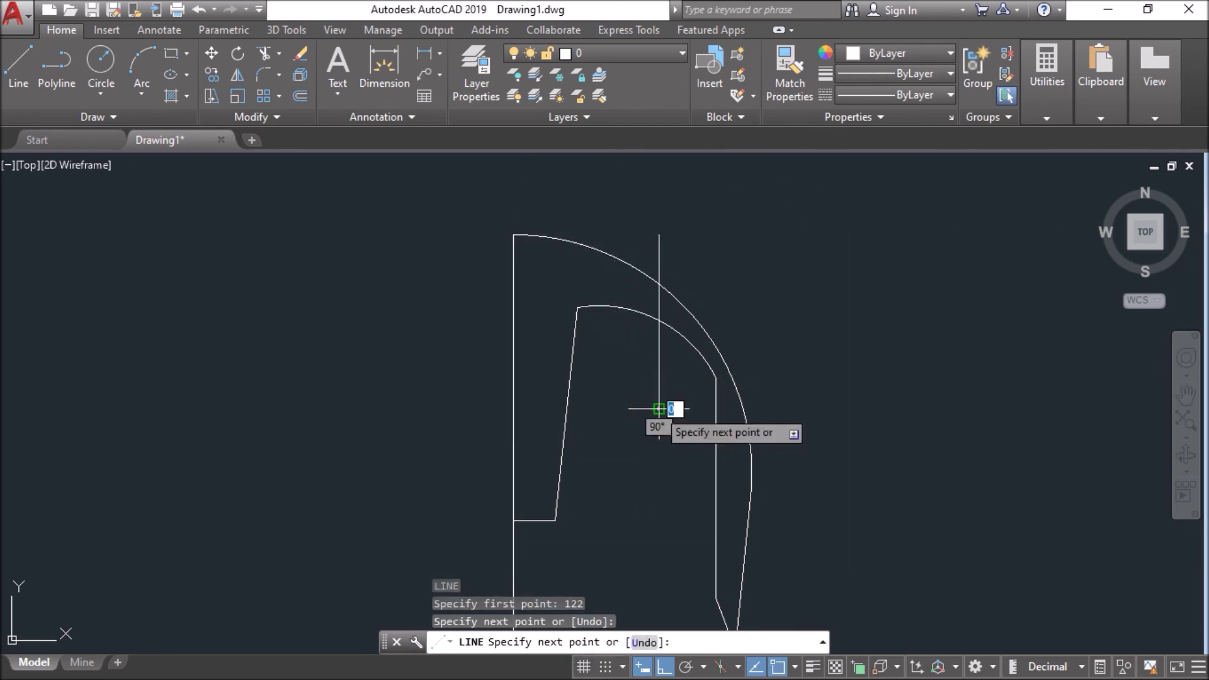
key(Escape)
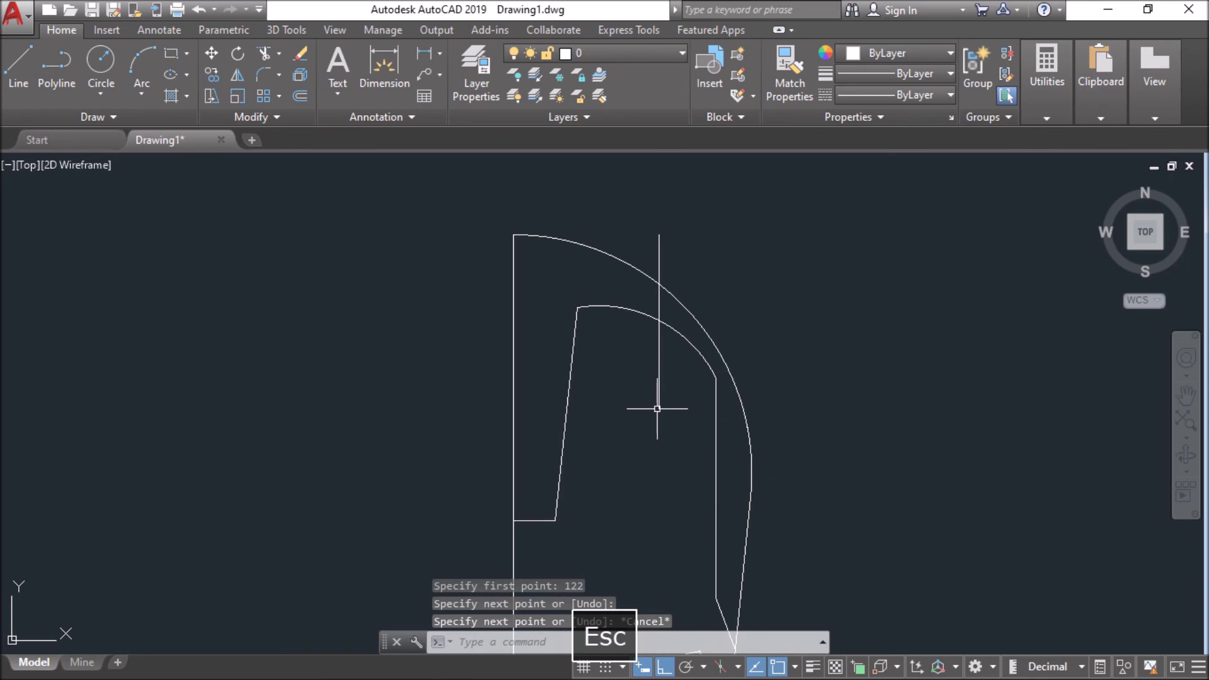
Step: Offset the short vertical line crossing the upper arcs 17 units to the right
text(O)
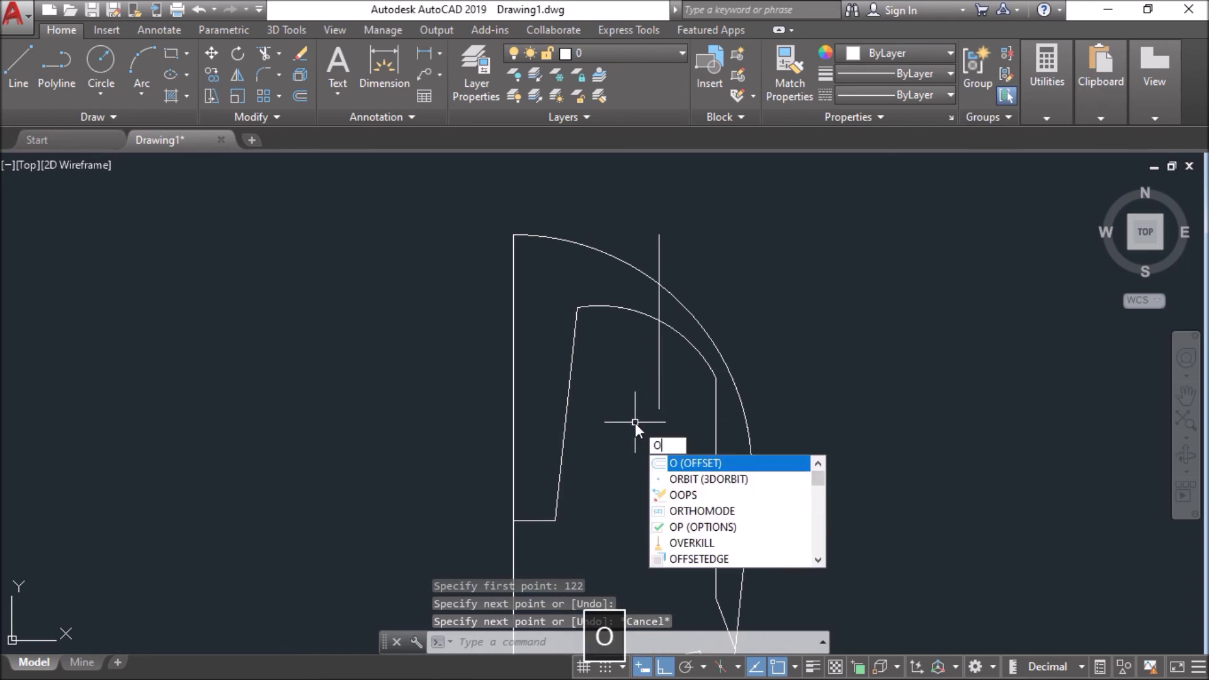
key(space)
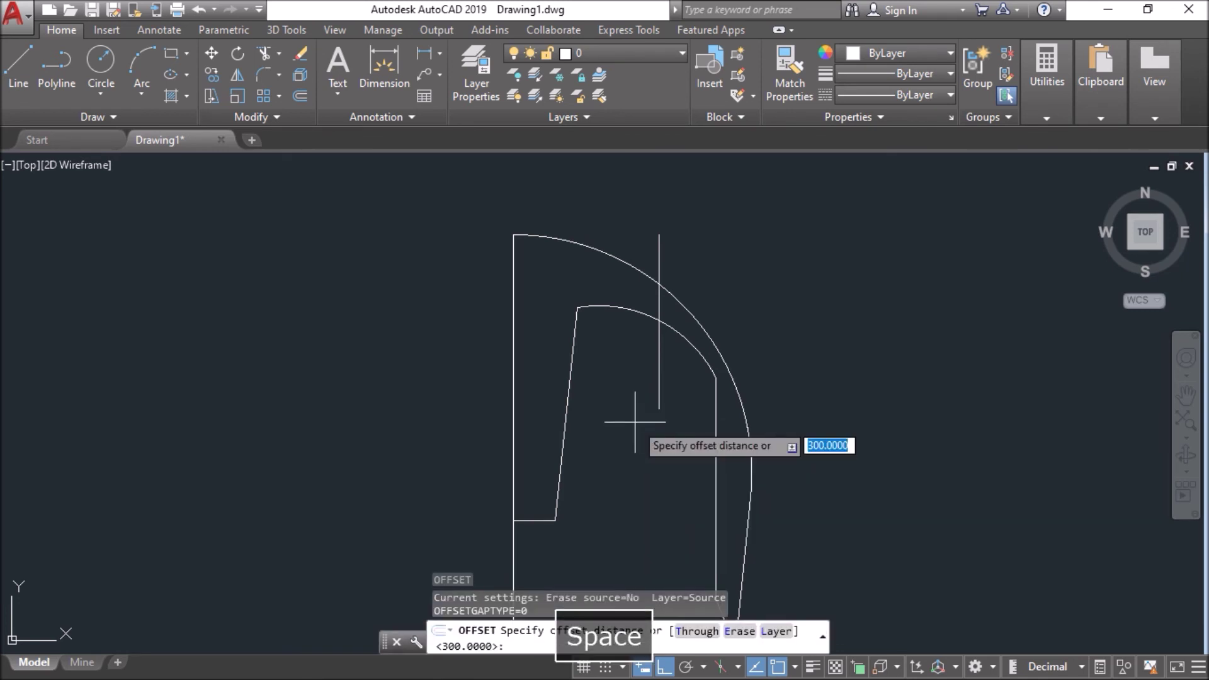
text(17)
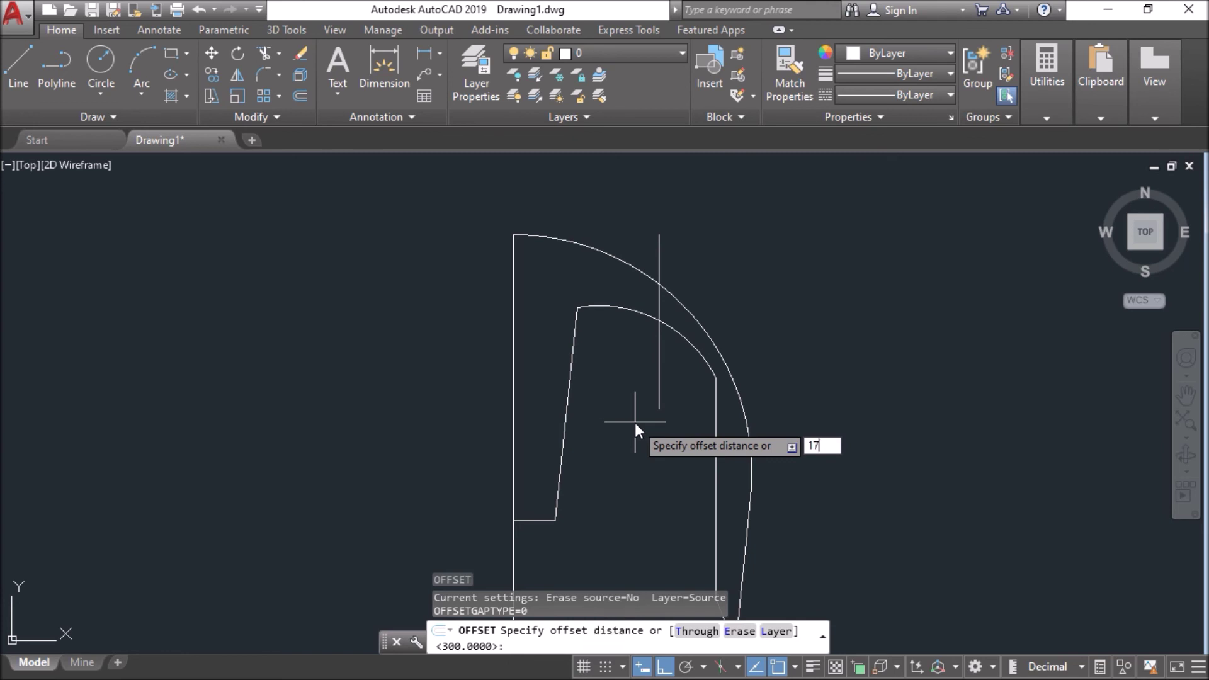
key(Return)
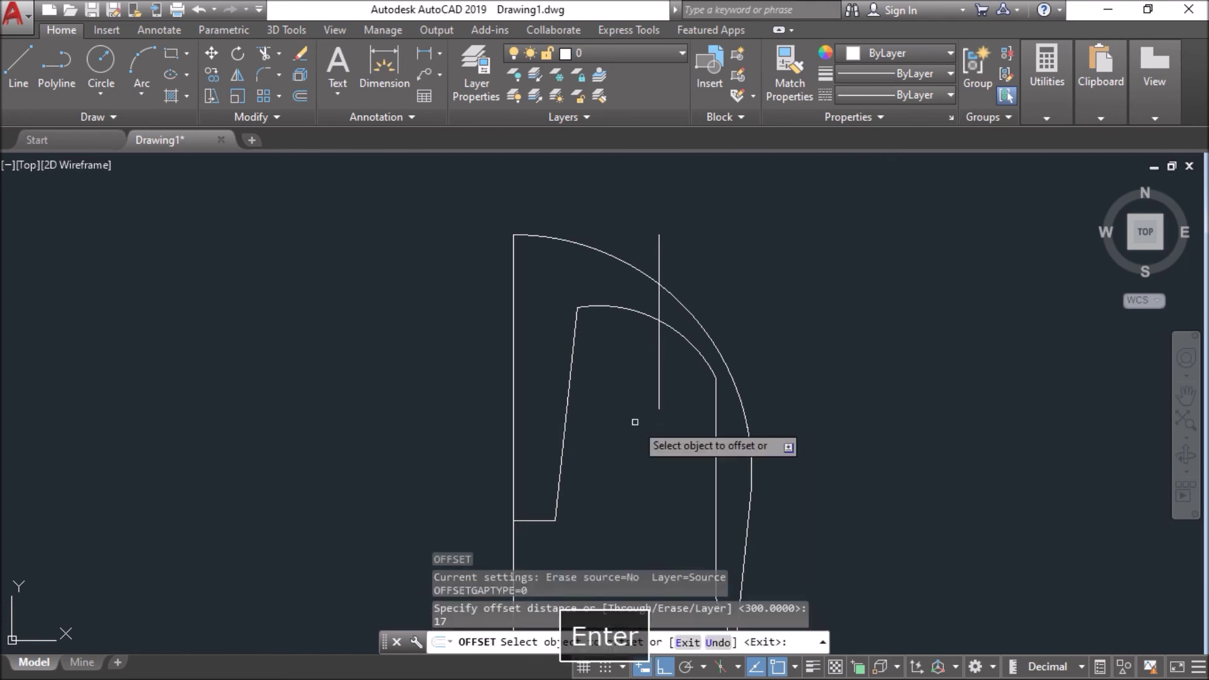
click(660, 373)
click(681, 381)
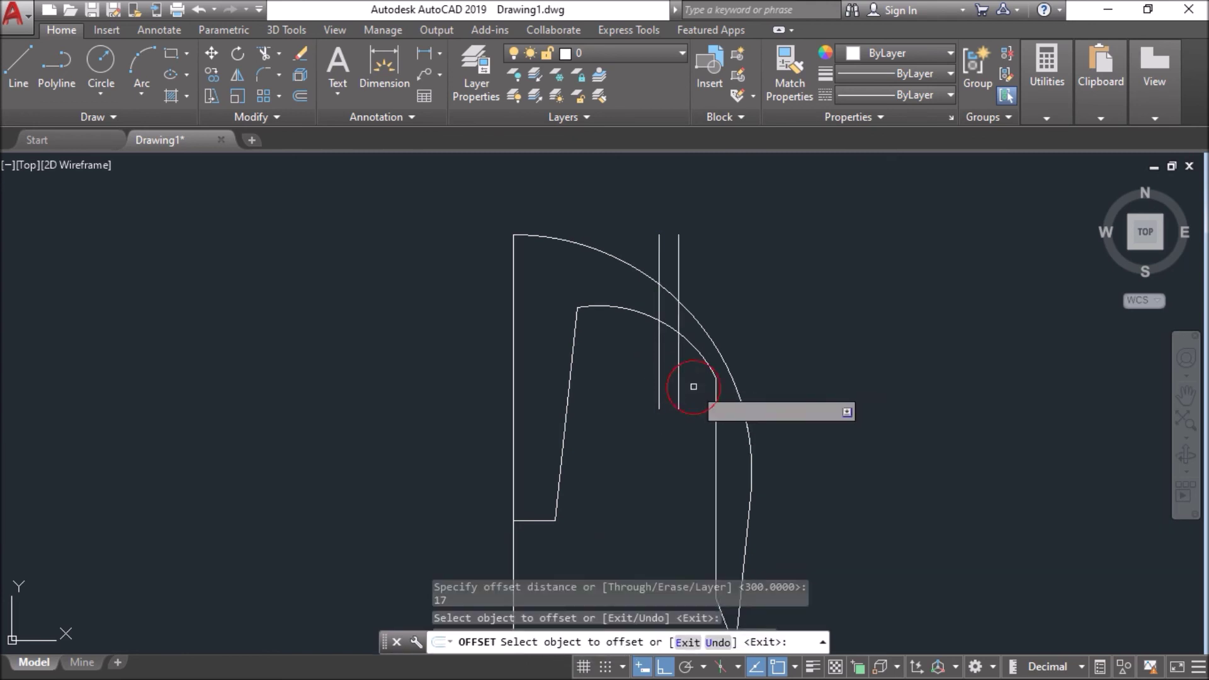
key(Escape)
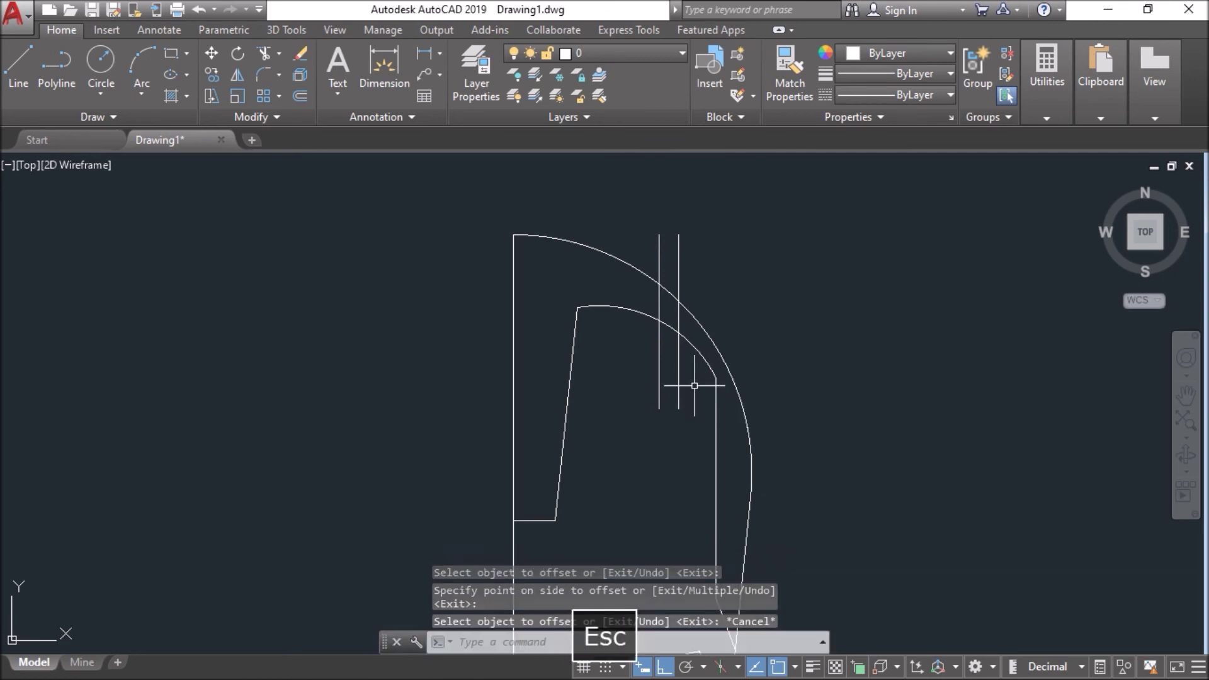
Step: Trim both short vertical lines to the two upper arcs, keeping only the segments between the arcs
text(tr)
key(space)
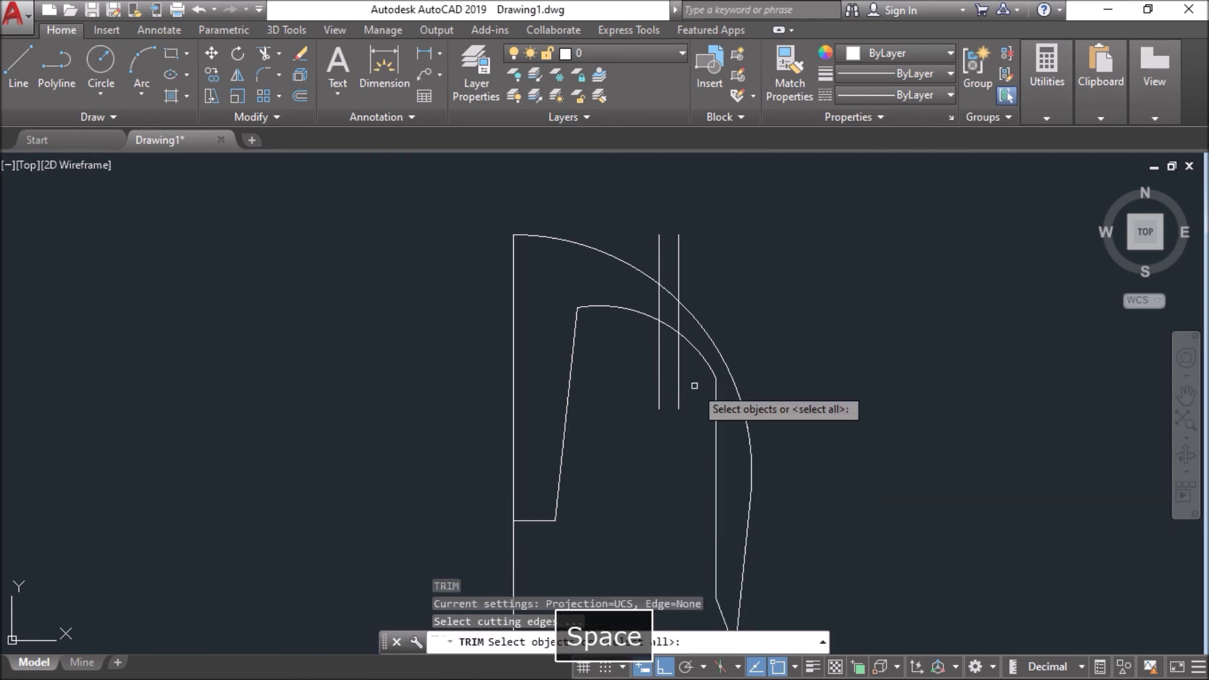
click(631, 249)
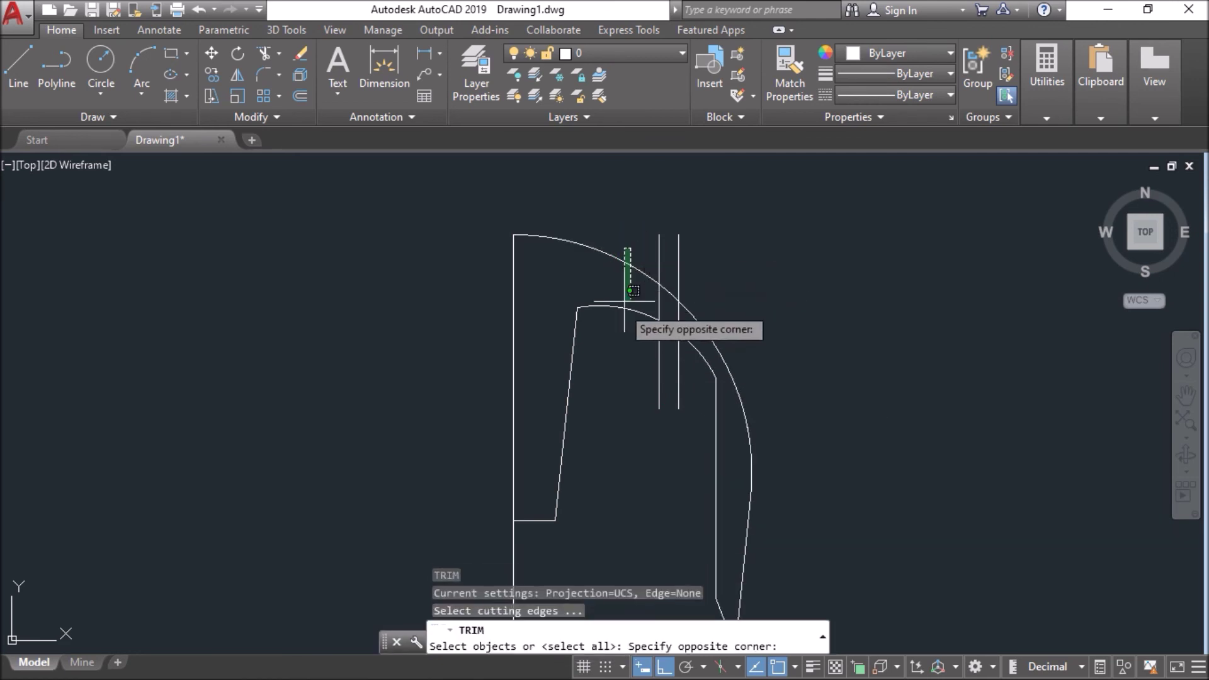
click(609, 344)
key(space)
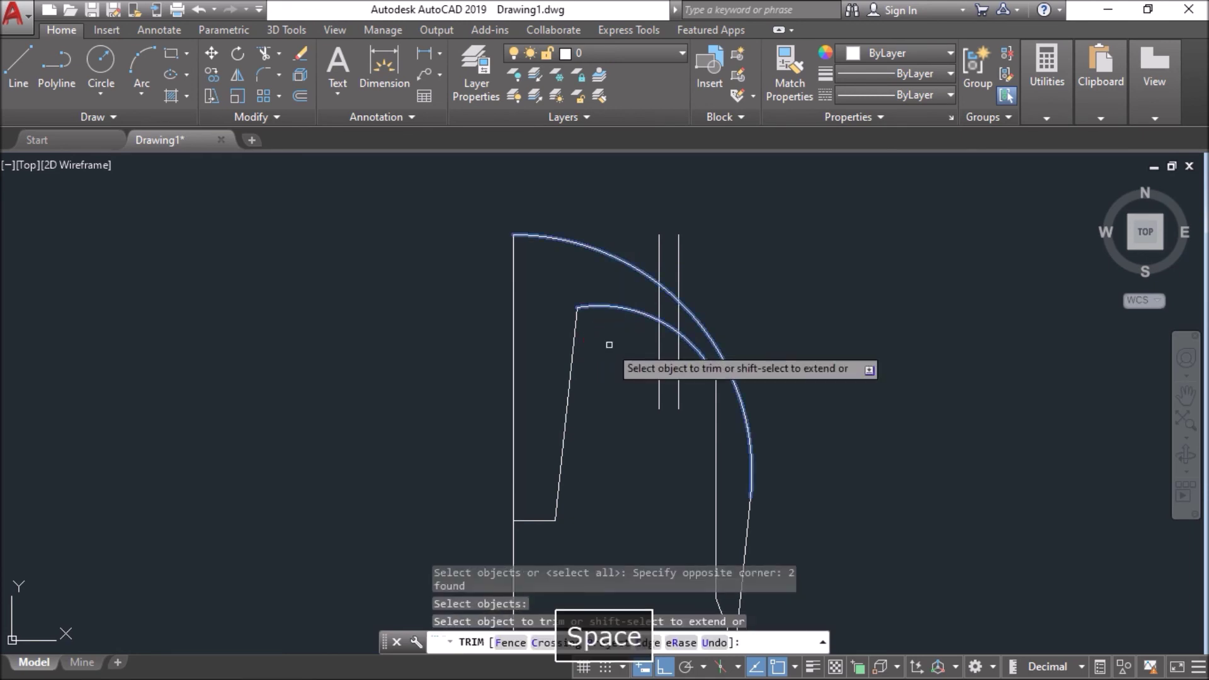
click(684, 363)
click(650, 390)
click(712, 220)
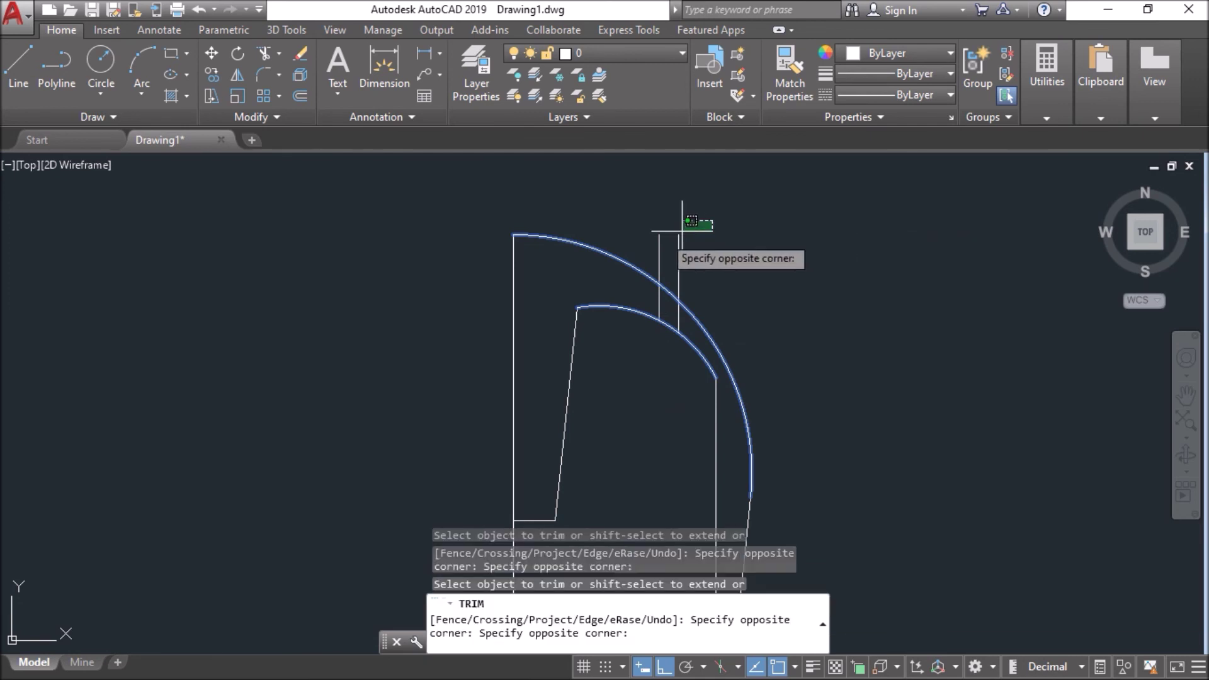
click(647, 237)
key(Escape)
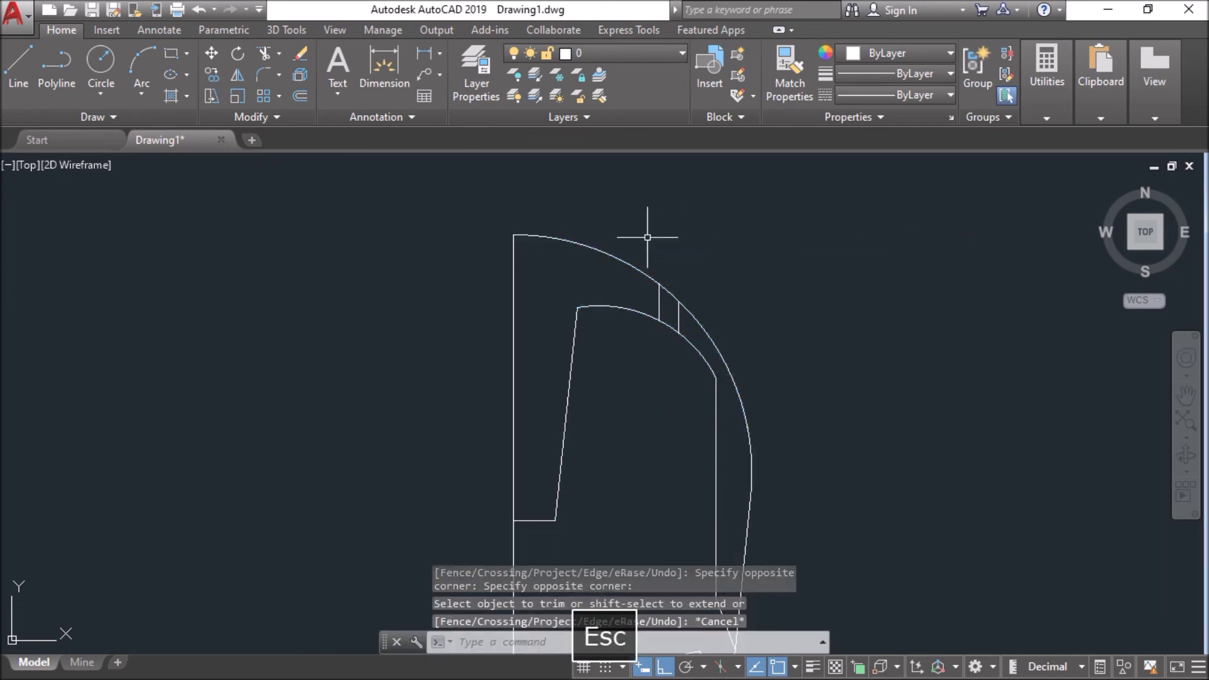
Step: Fillet the corner between the short horizontal line at the centreline and the slanted inner line with radius 28
scroll(658, 282, down, 2)
scroll(504, 390, up, 2)
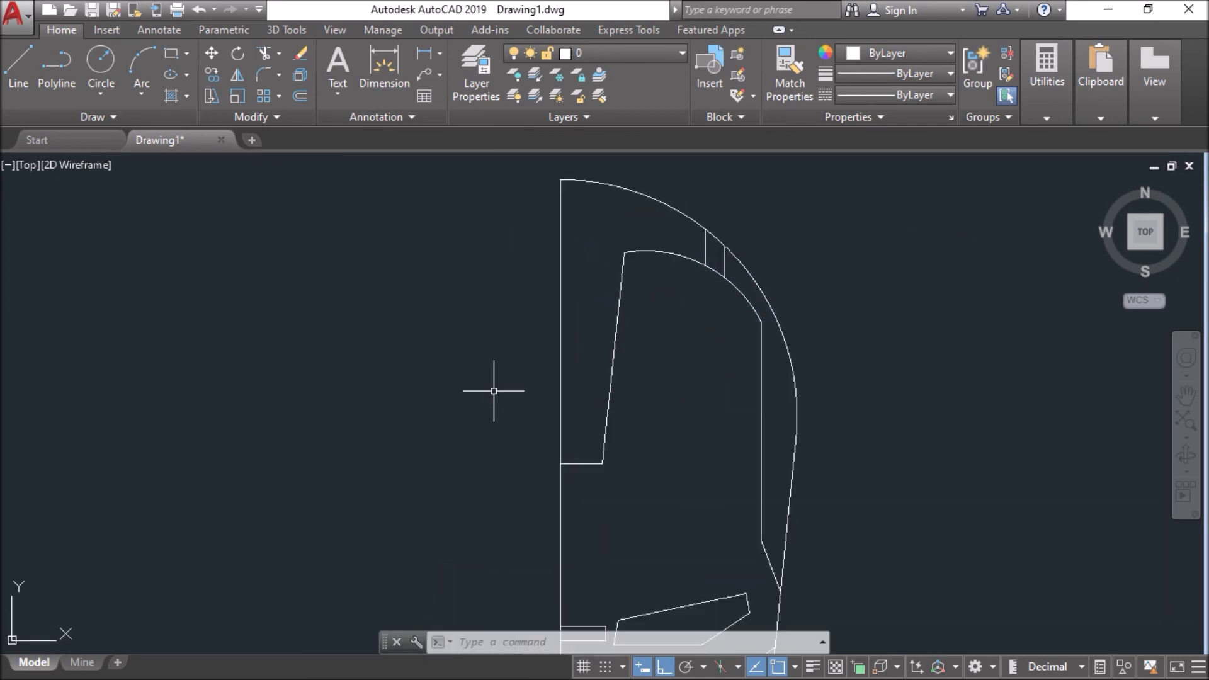
click(261, 75)
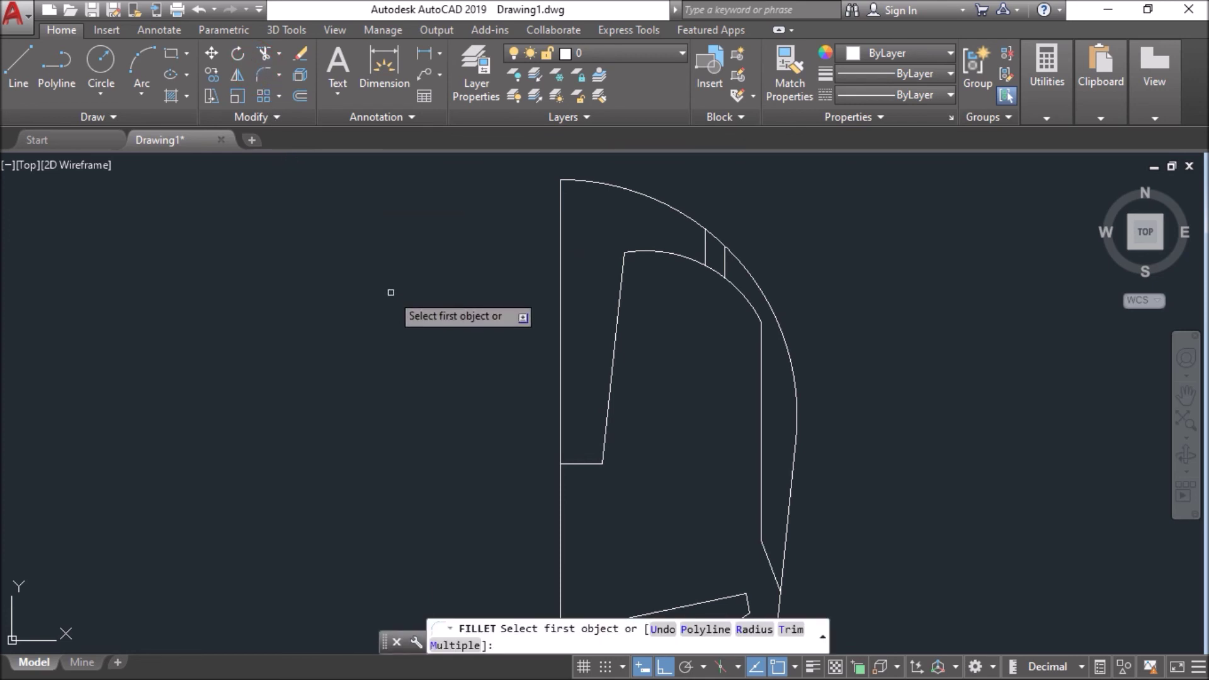
text(r)
key(space)
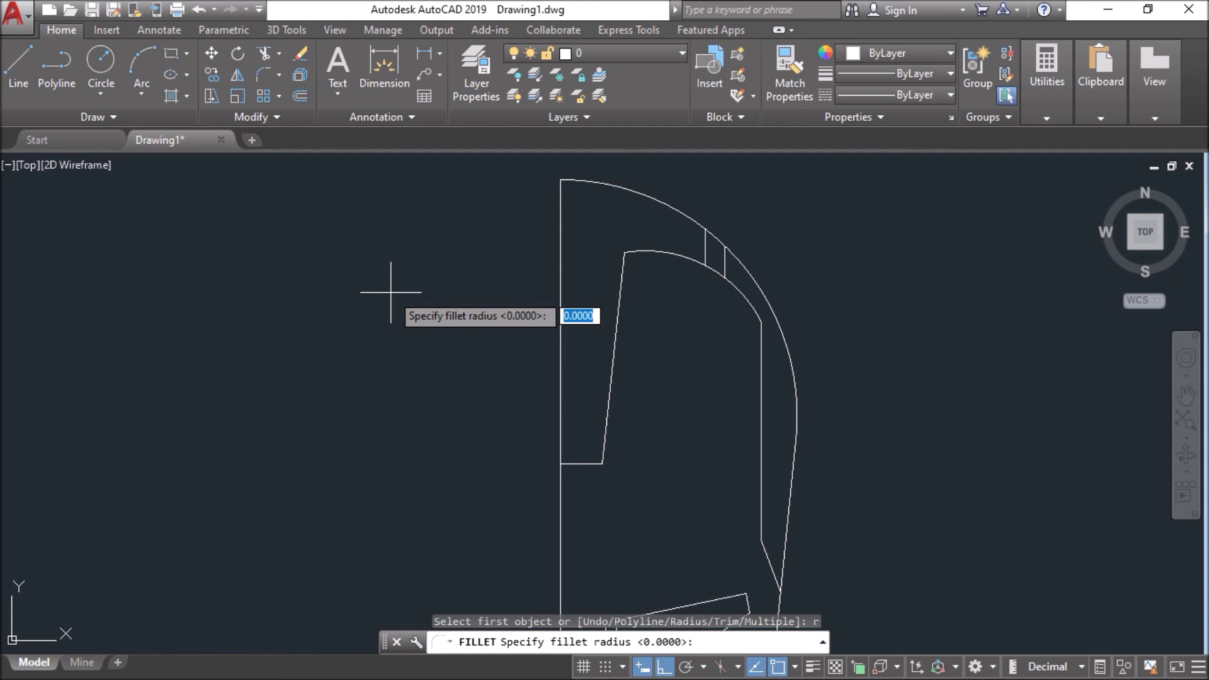
text(28)
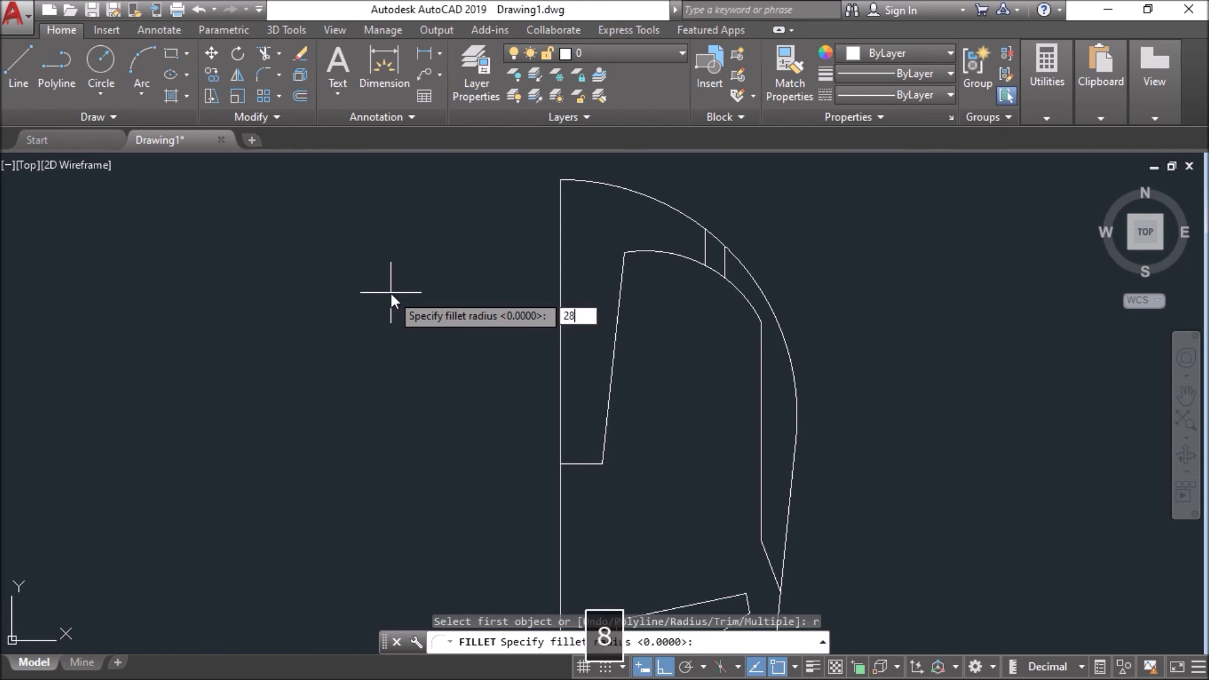
key(Return)
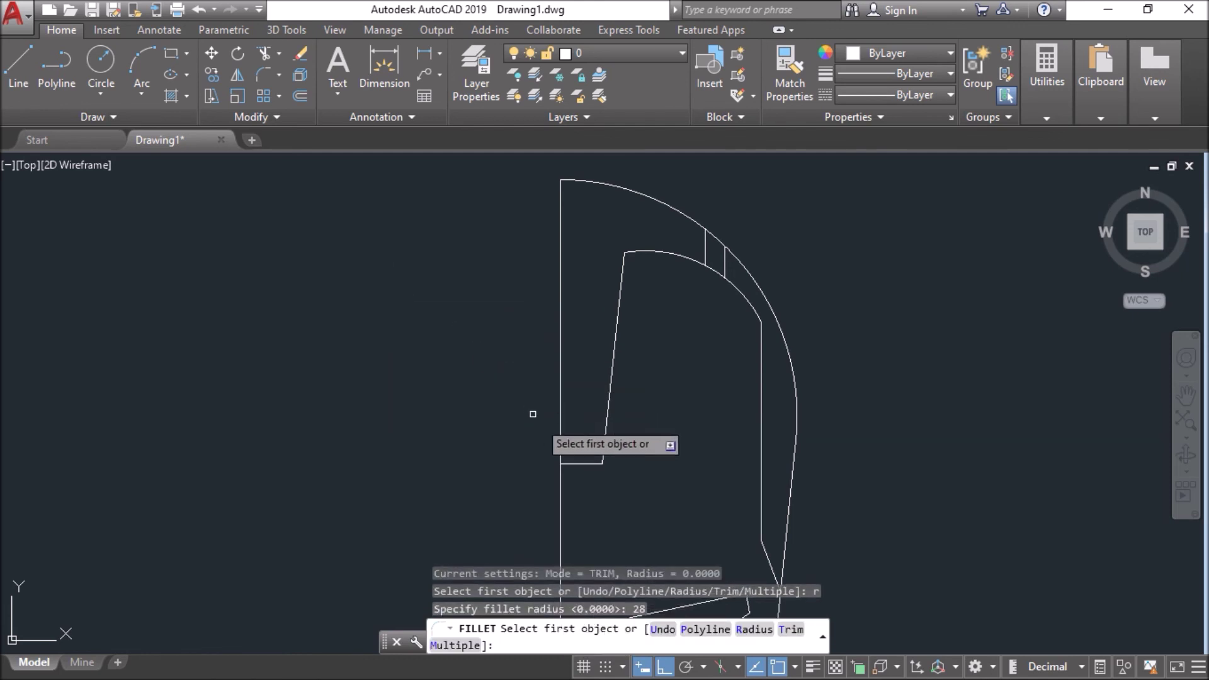
click(579, 463)
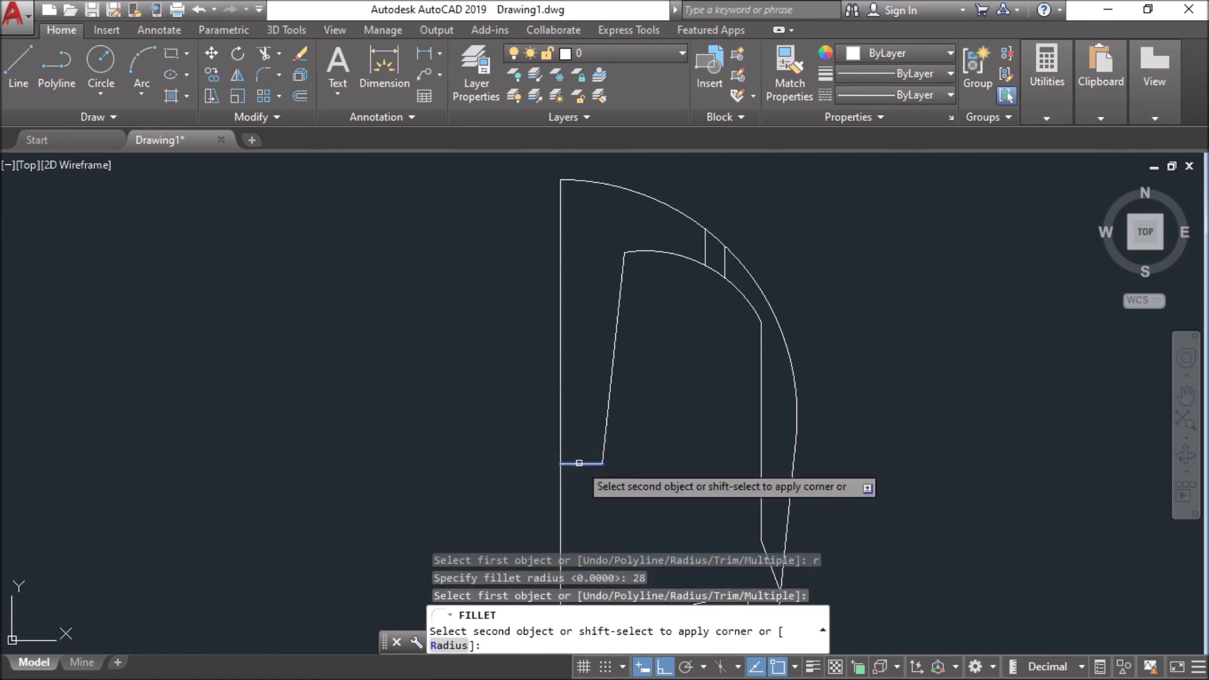
click(610, 372)
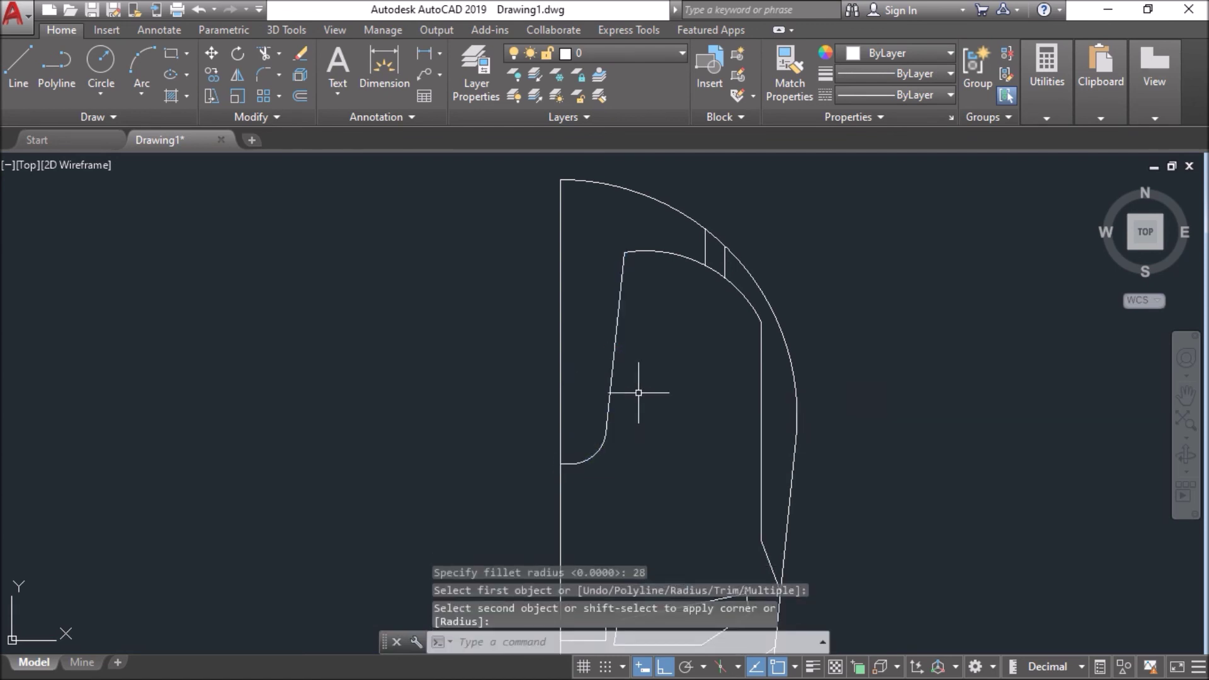
Step: Draw a circle of radius 200 centred at 0,340 on the centreline
scroll(531, 389, down, 2)
mouse_move(512, 397)
middle_down()
mouse_move(518, 342)
mouse_move(500, 292)
middle_up()
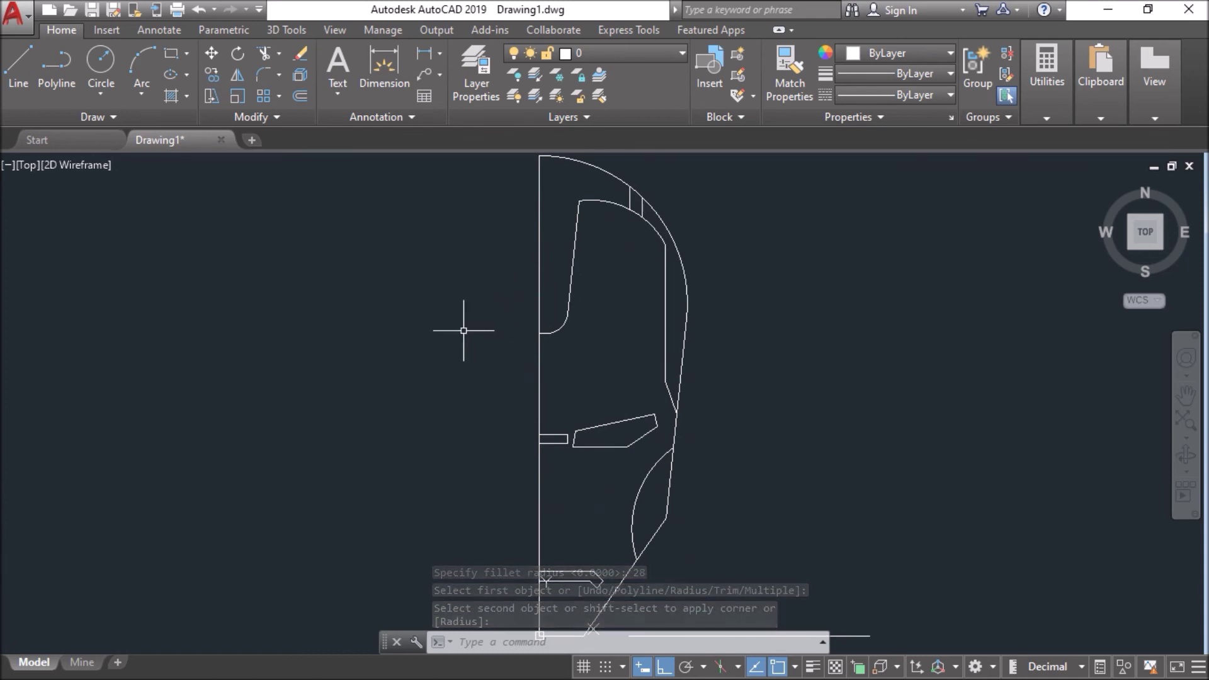
text(c)
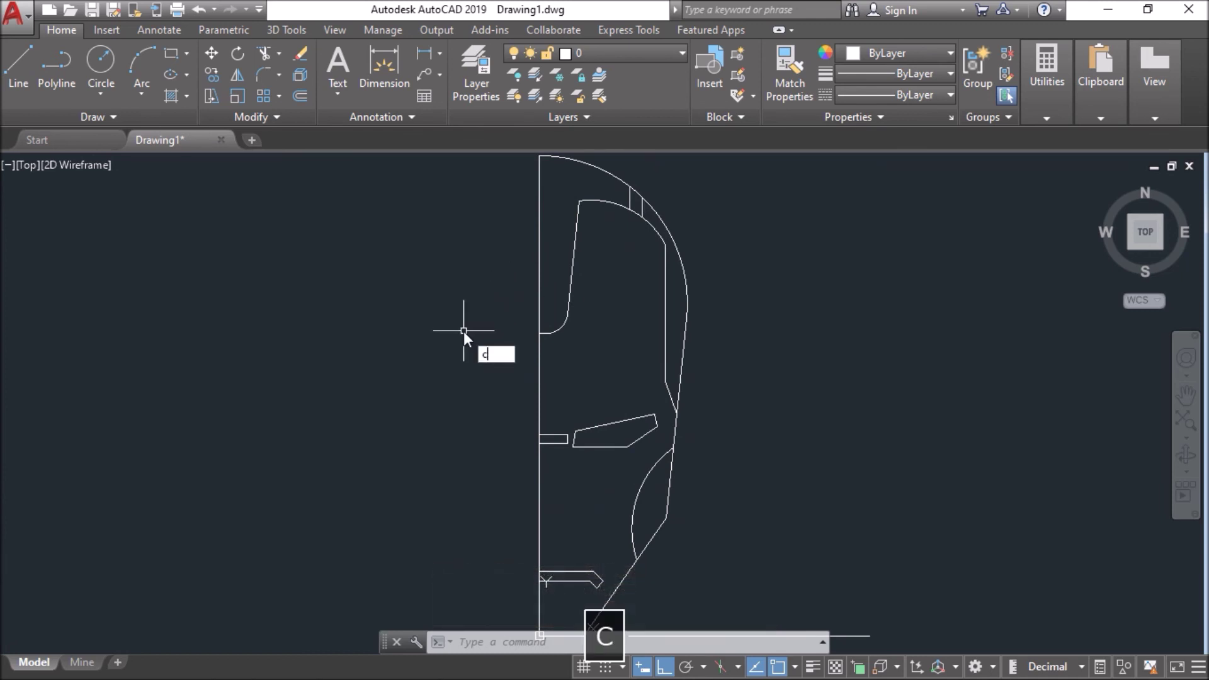
key(space)
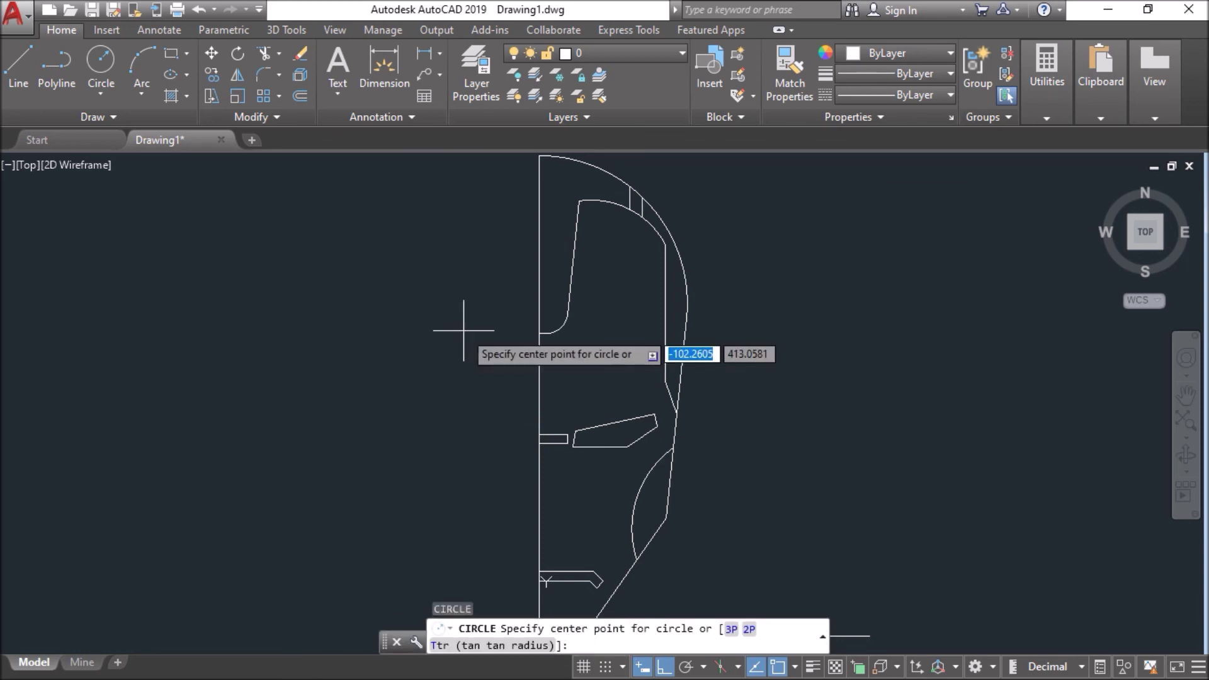
text(0,)
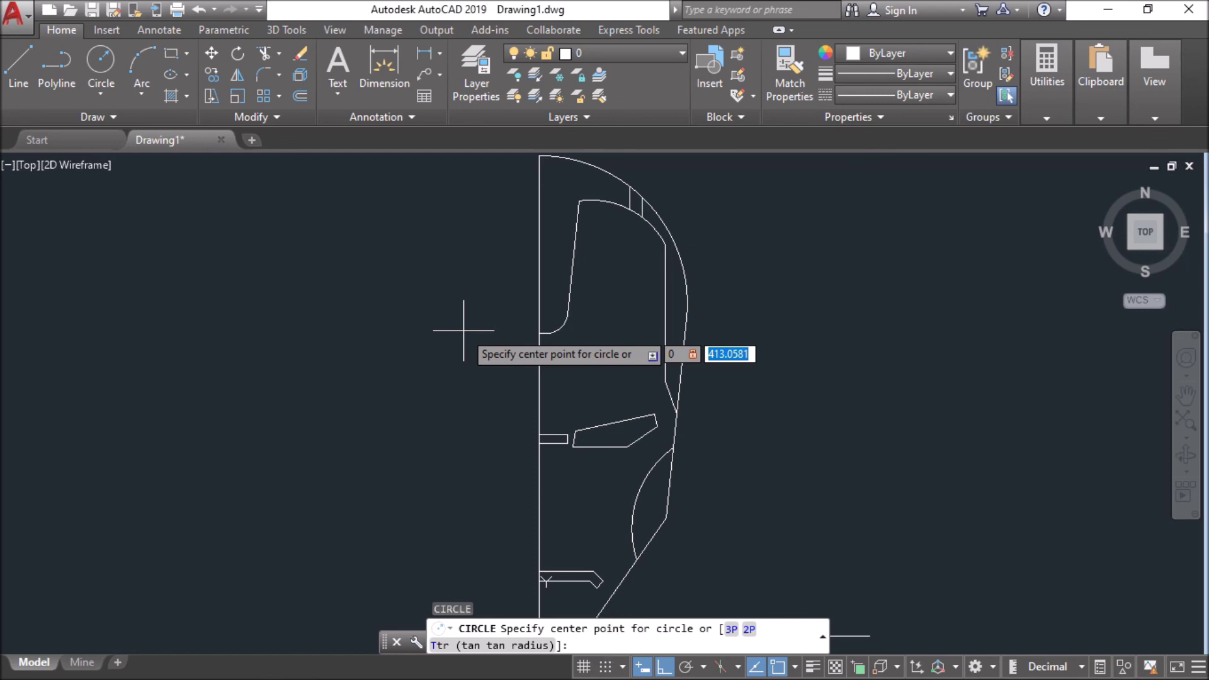
text(3)
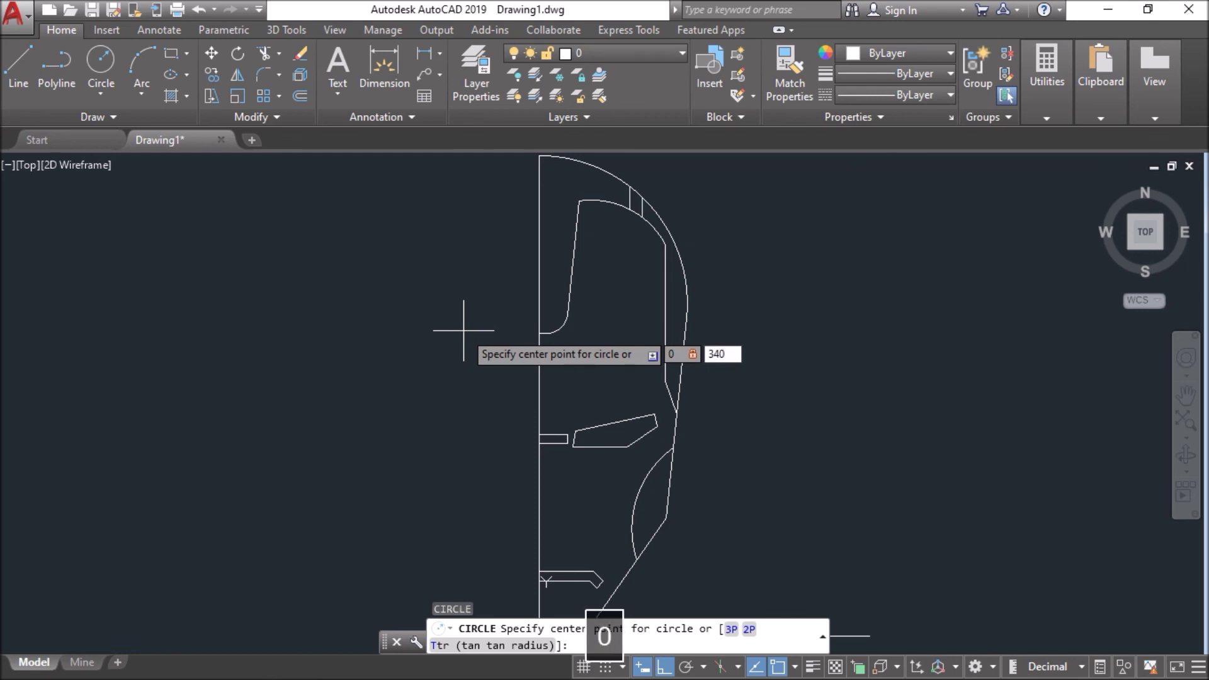
text(40)
key(Return)
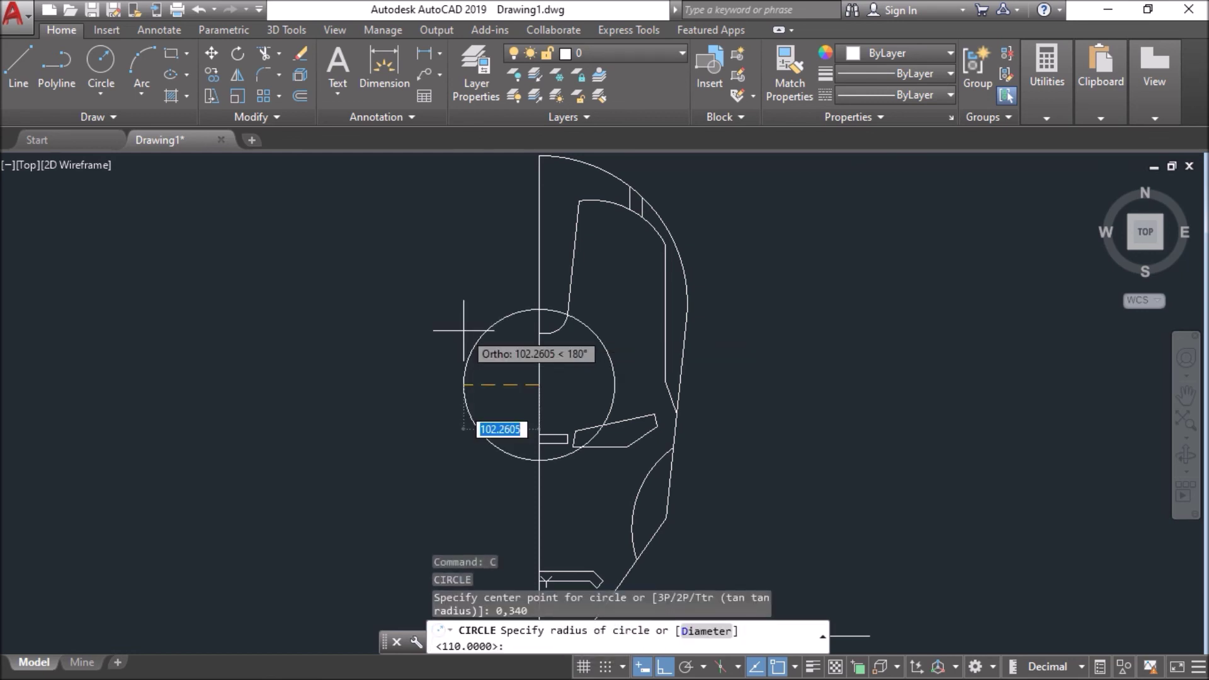
text(200)
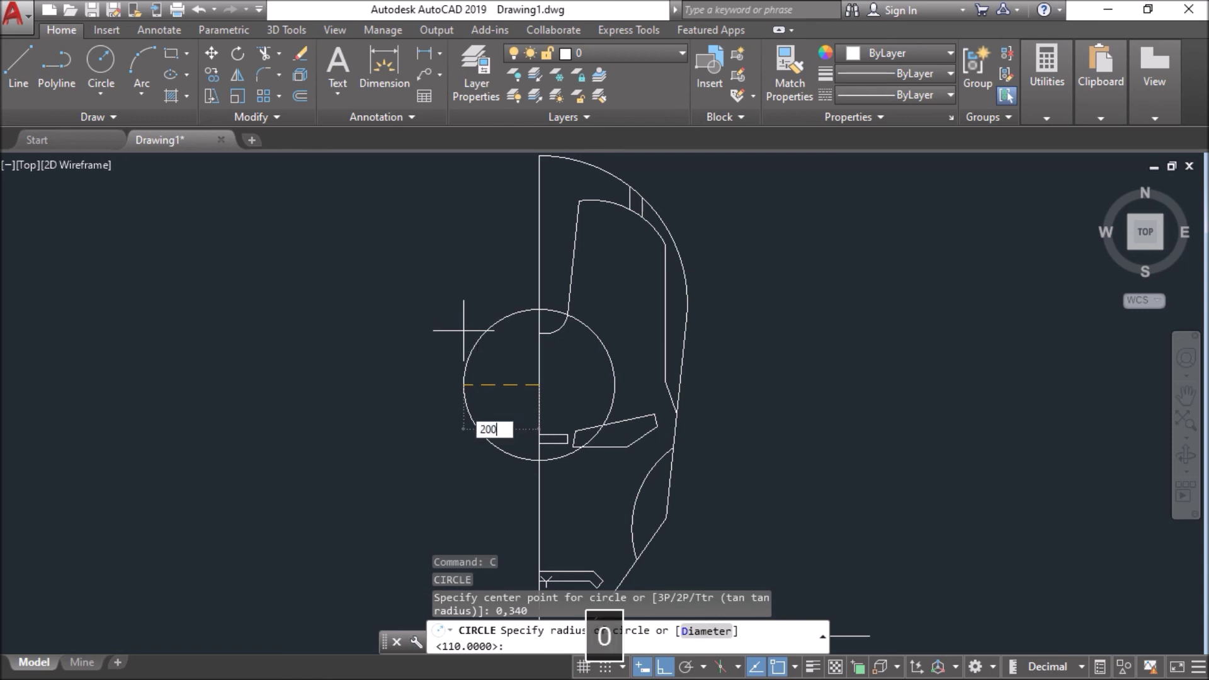
key(Return)
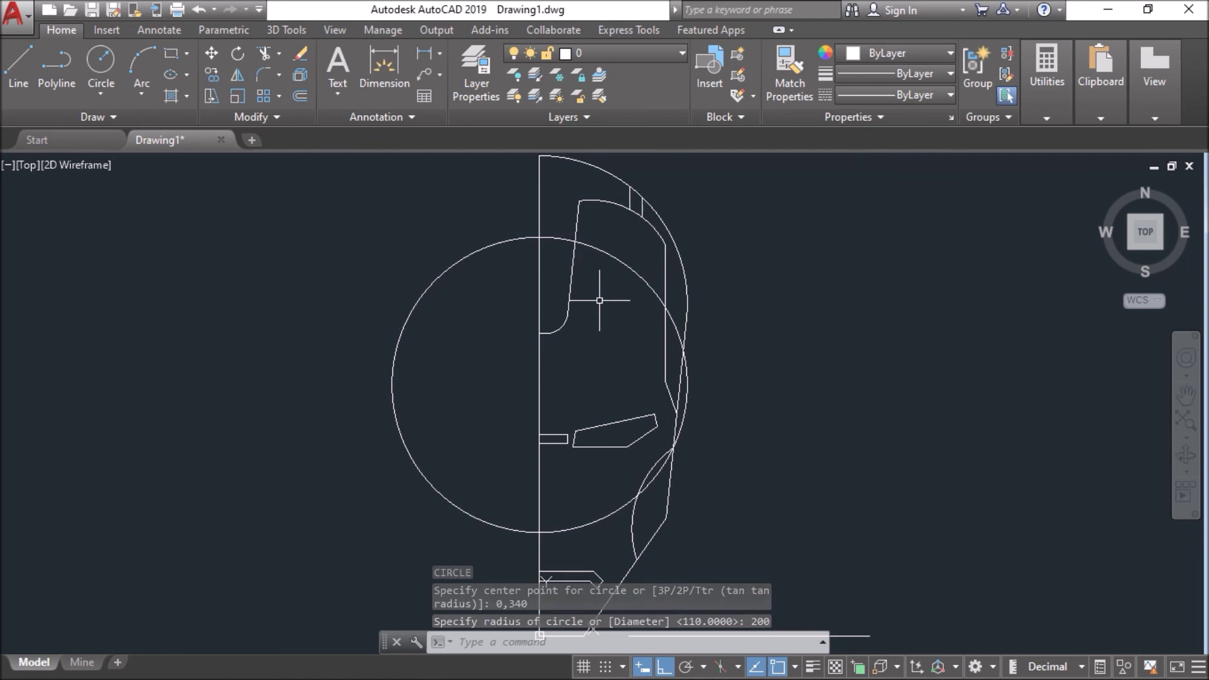
Step: Draw a circle of radius 146 centred where the filleted short horizontal line meets the centreline
text(c)
key(Return)
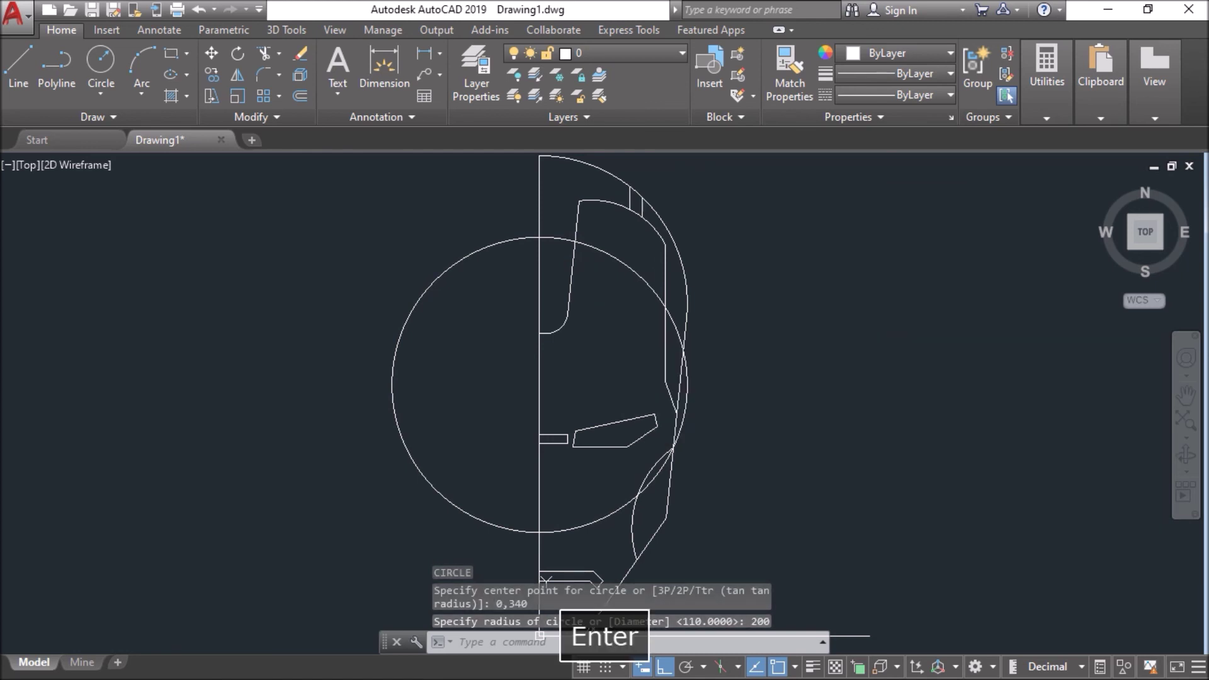
scroll(546, 319, up, 6)
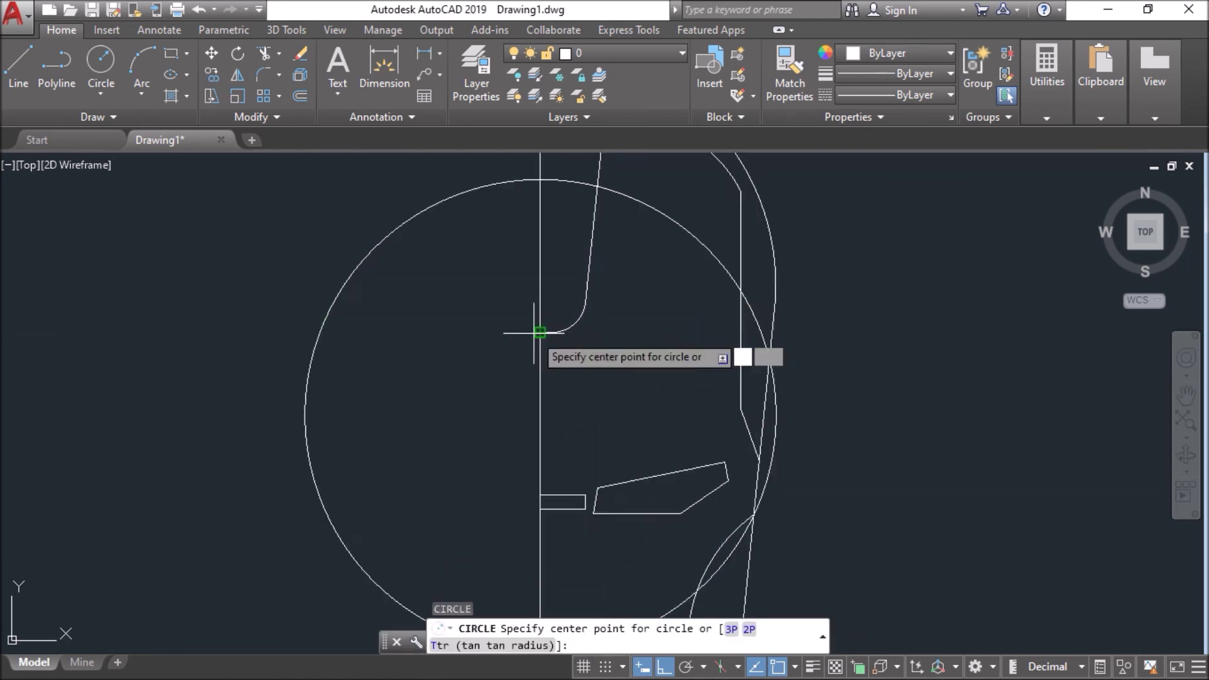
click(545, 328)
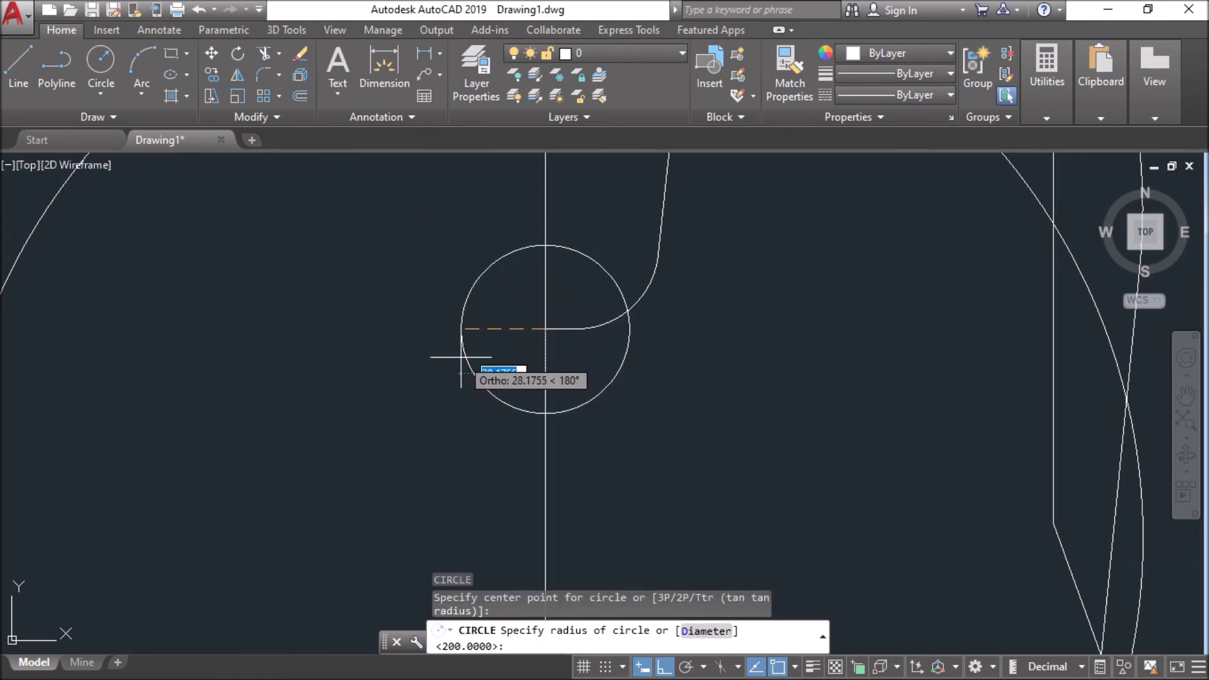
text(1)
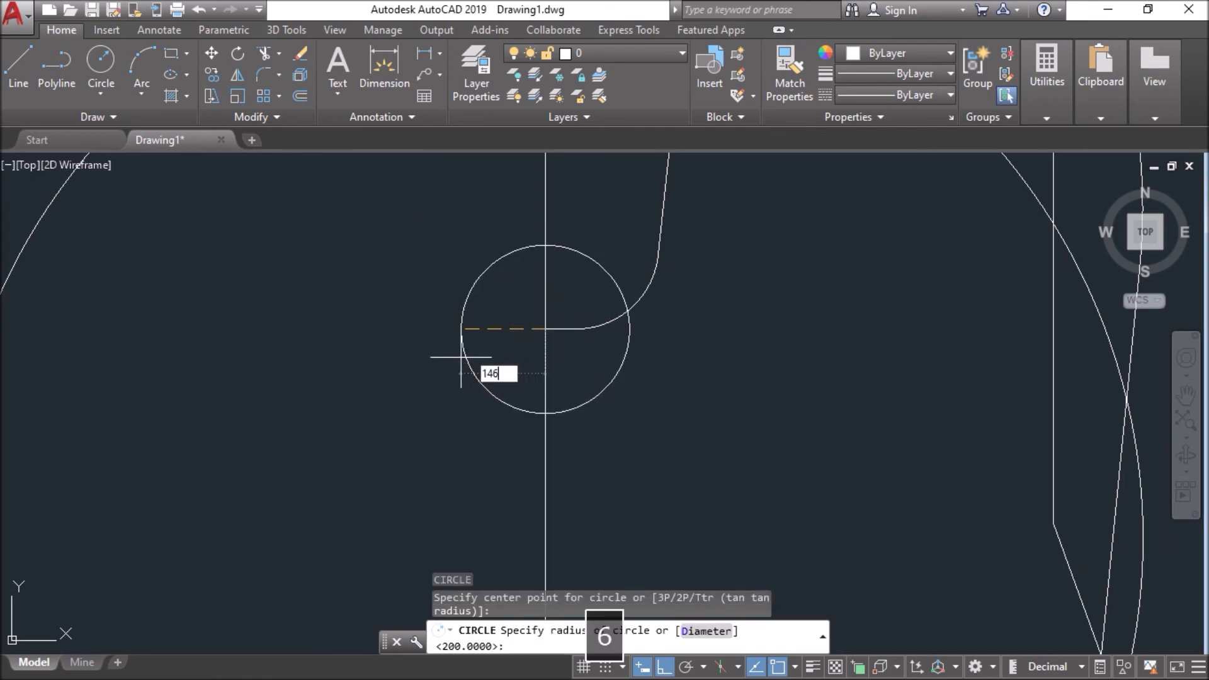
text(46)
key(Return)
Step: Using the centreline and the slanted inner line as cutting edges, trim away both circles' portions left of the centreline
scroll(457, 351, down, 3)
middle_drag(440, 324, 446, 344)
text(ts or)
key(Return)
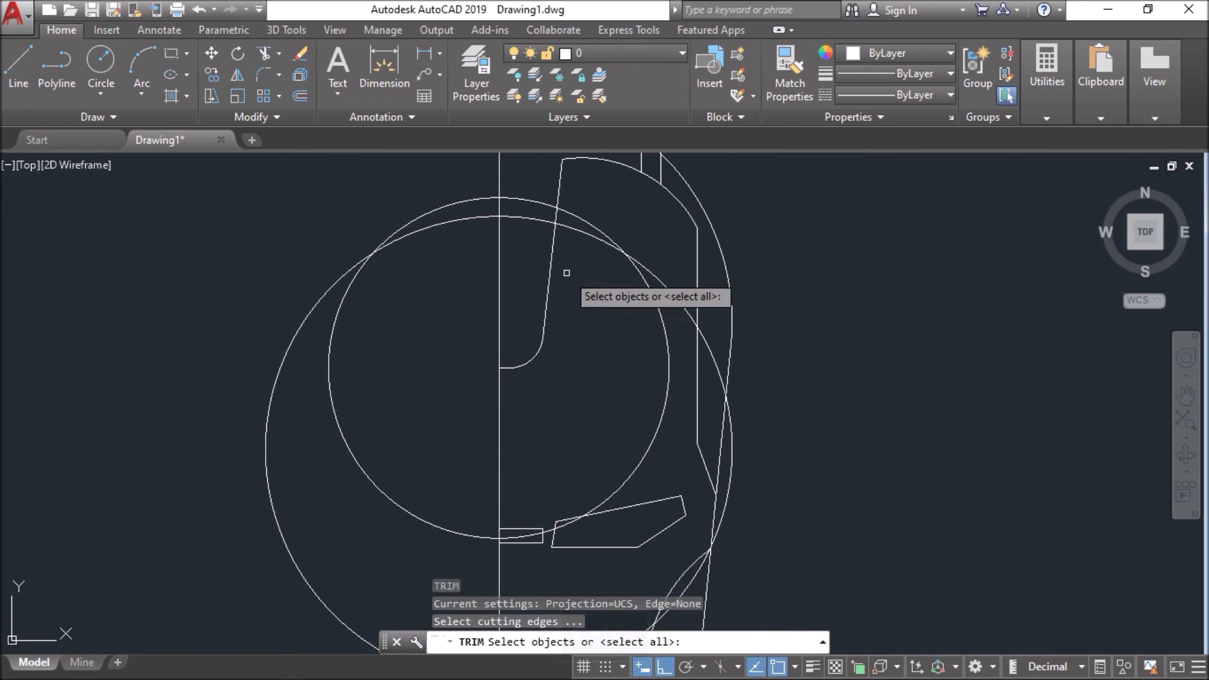
click(566, 272)
click(466, 268)
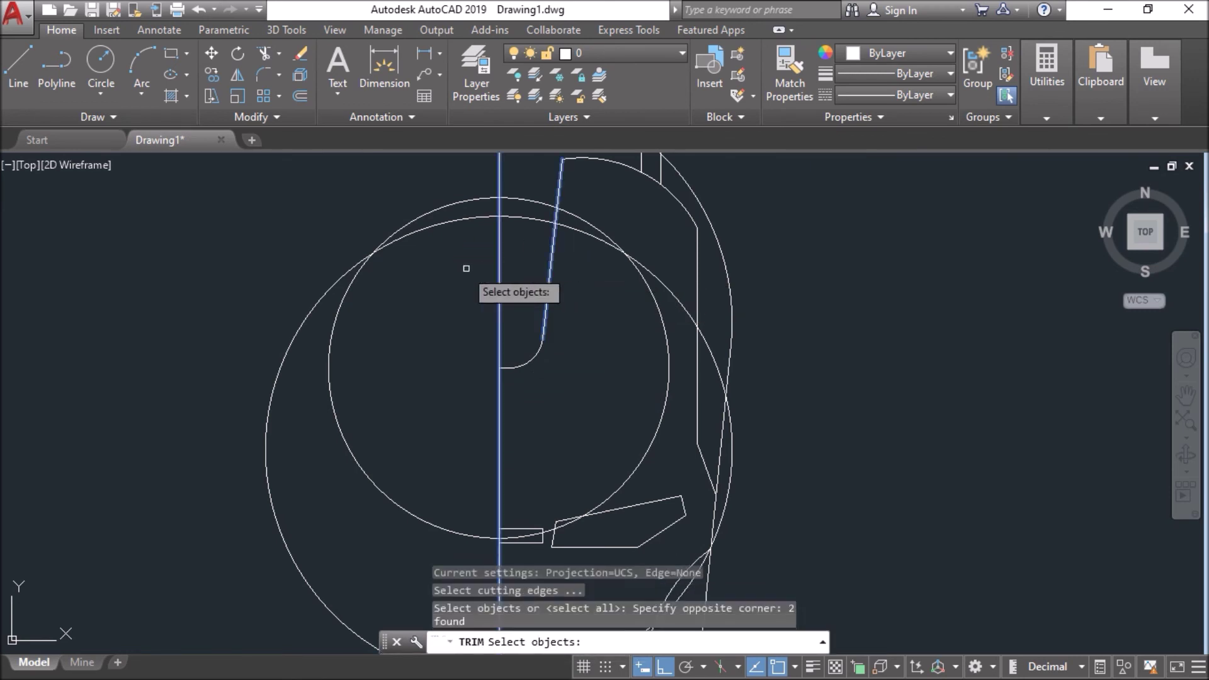
scroll(466, 268, down, 2)
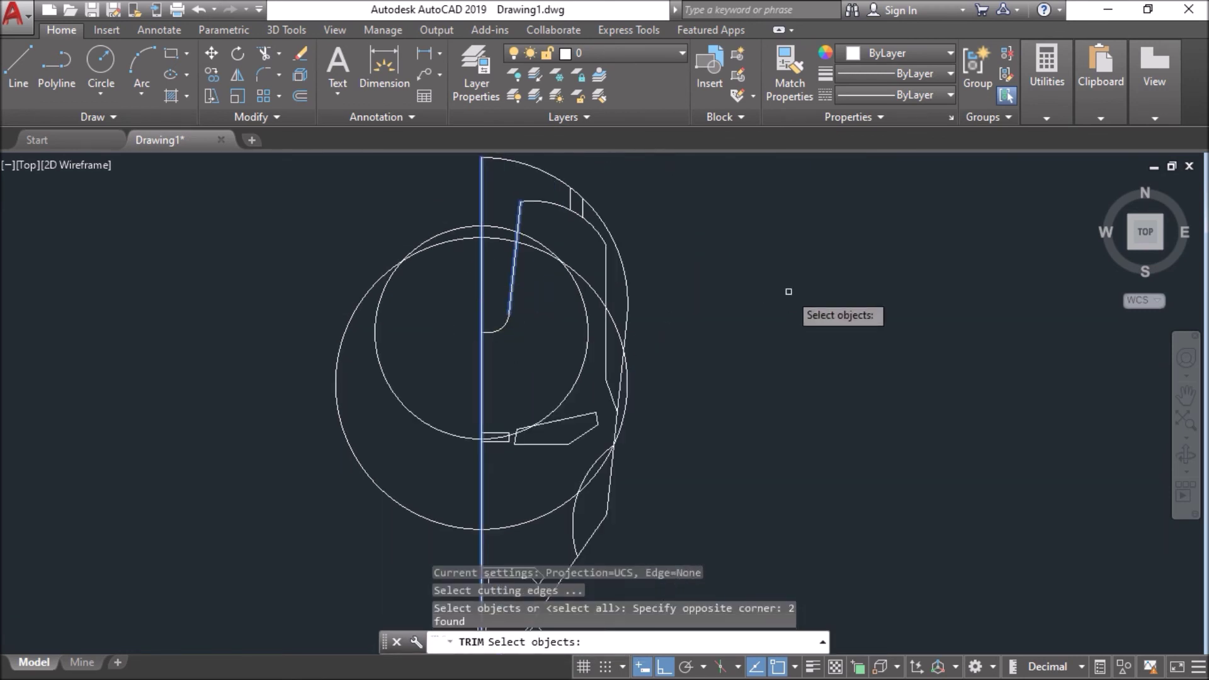
key(Return)
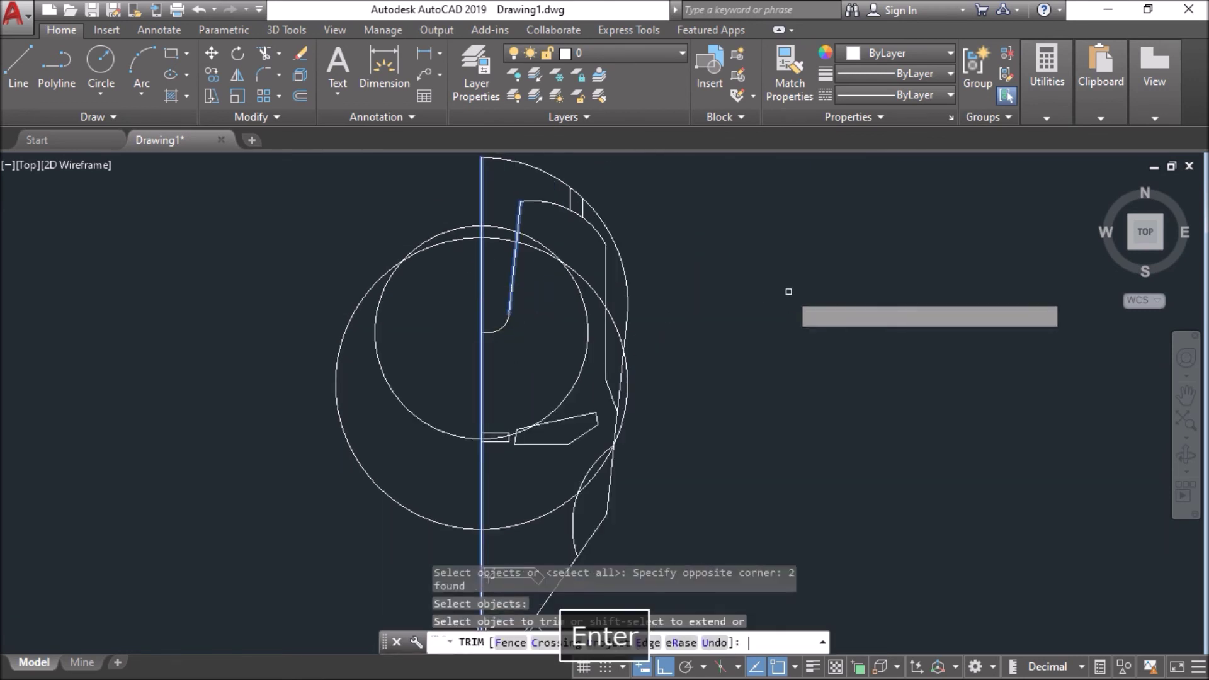
click(407, 352)
click(301, 354)
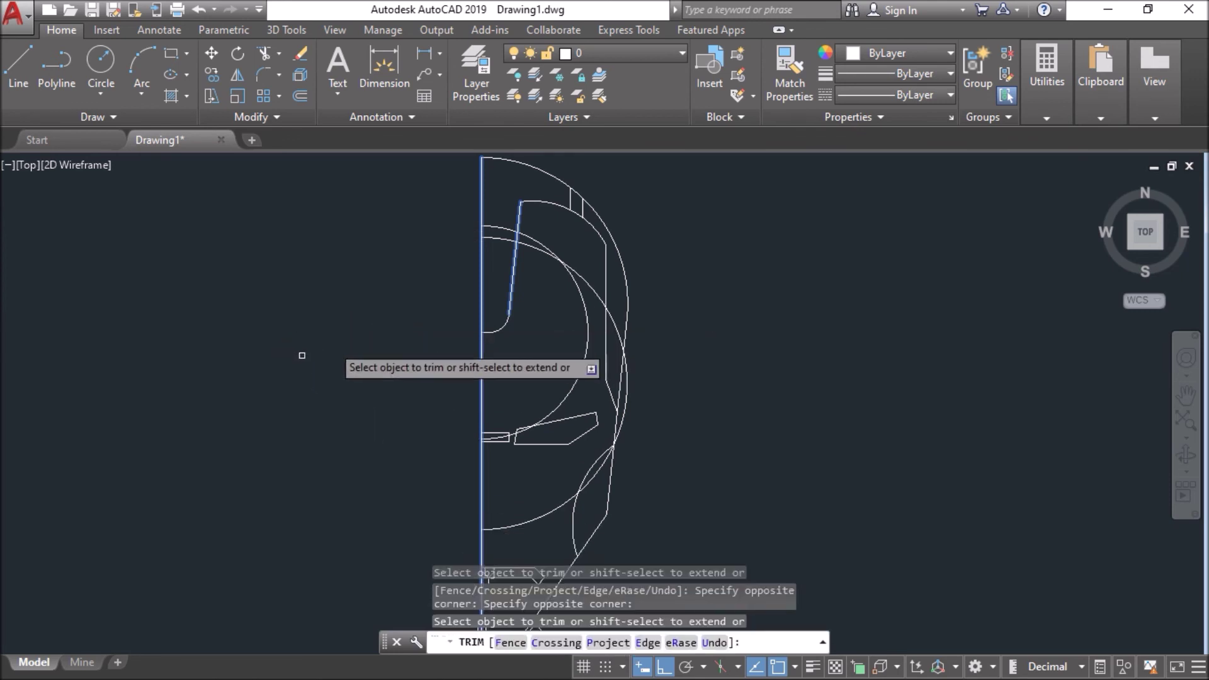
Step: Trim away both circles' portions beyond the slanted inner line, keeping only the two short arcs between it and the centreline
click(549, 268)
key(Return)
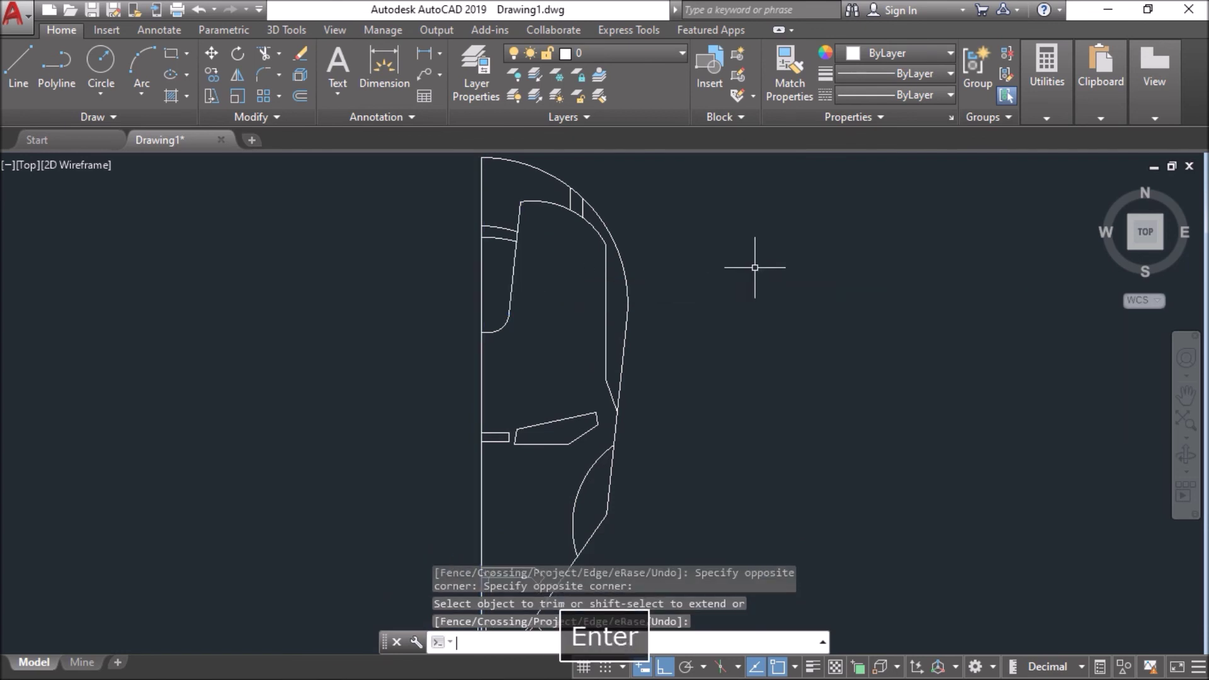
Step: Erase the leftover horizontal construction line beside the chin and the vertical centreline of the half profile
scroll(533, 312, down, 4)
middle_drag(411, 337, 430, 328)
scroll(504, 337, up, 3)
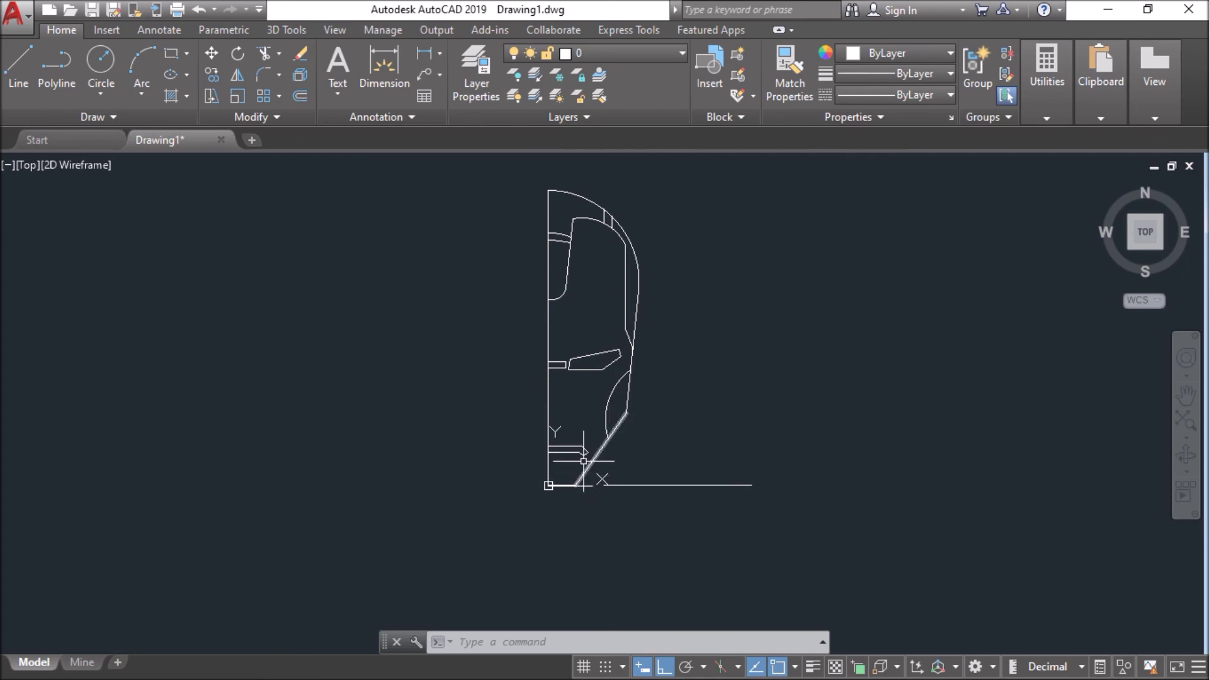
click(698, 450)
click(672, 504)
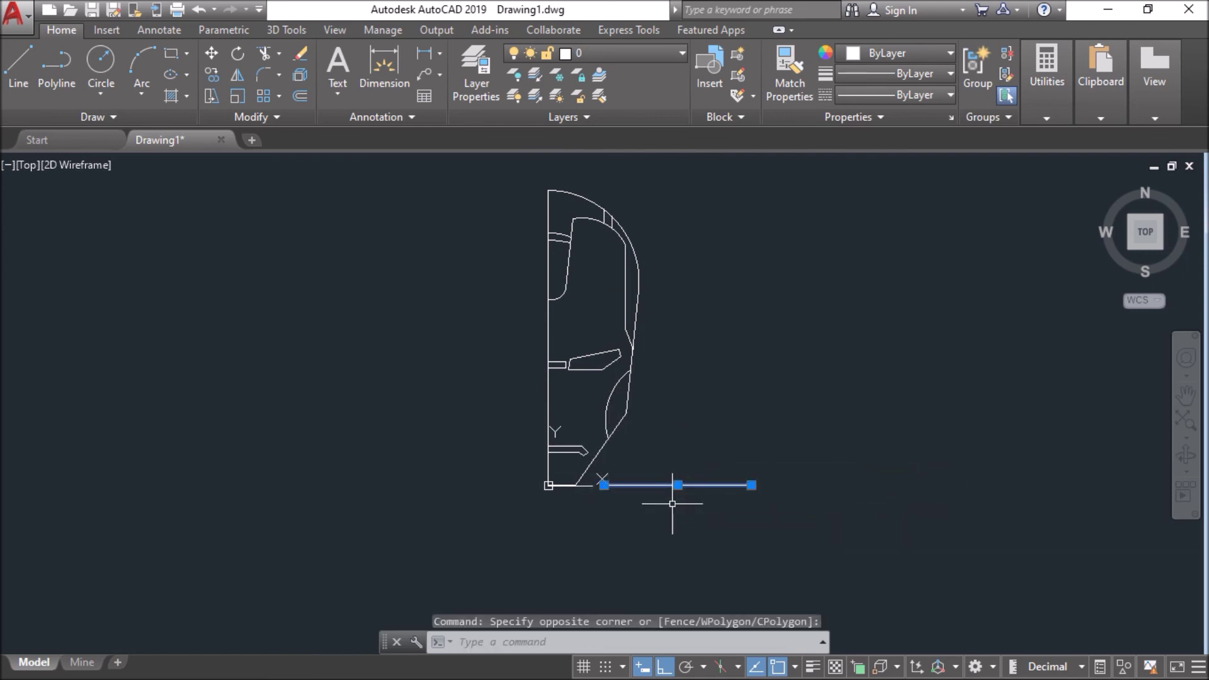
key(Delete)
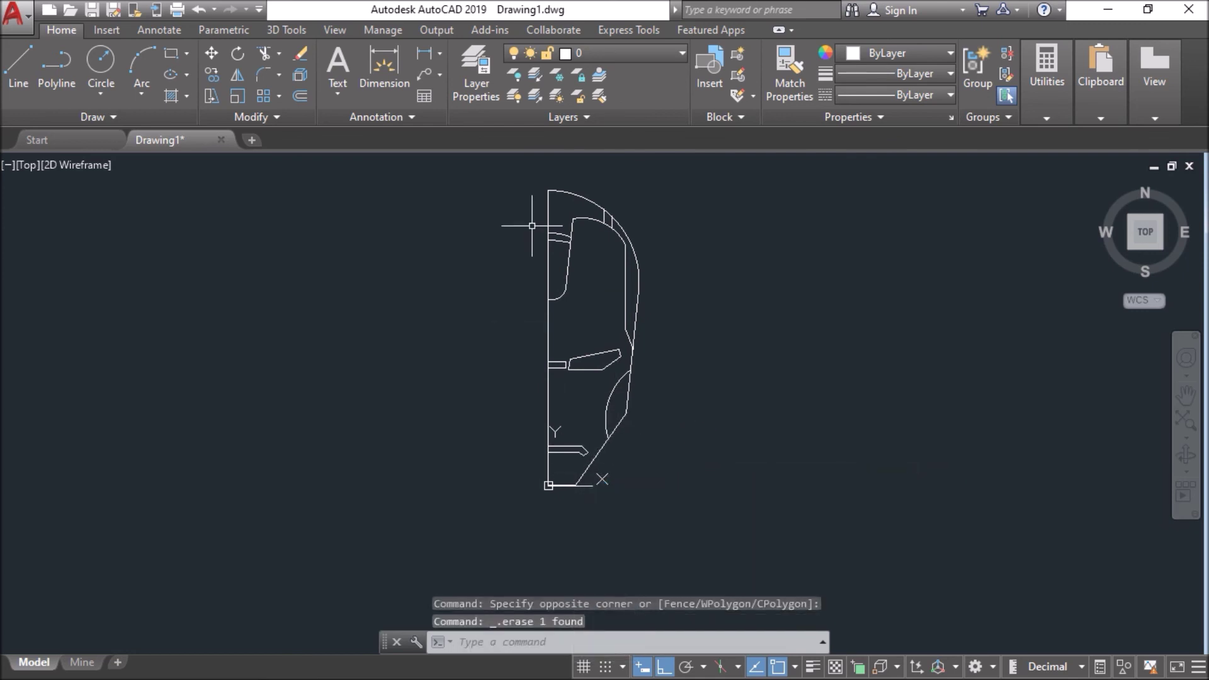
click(551, 317)
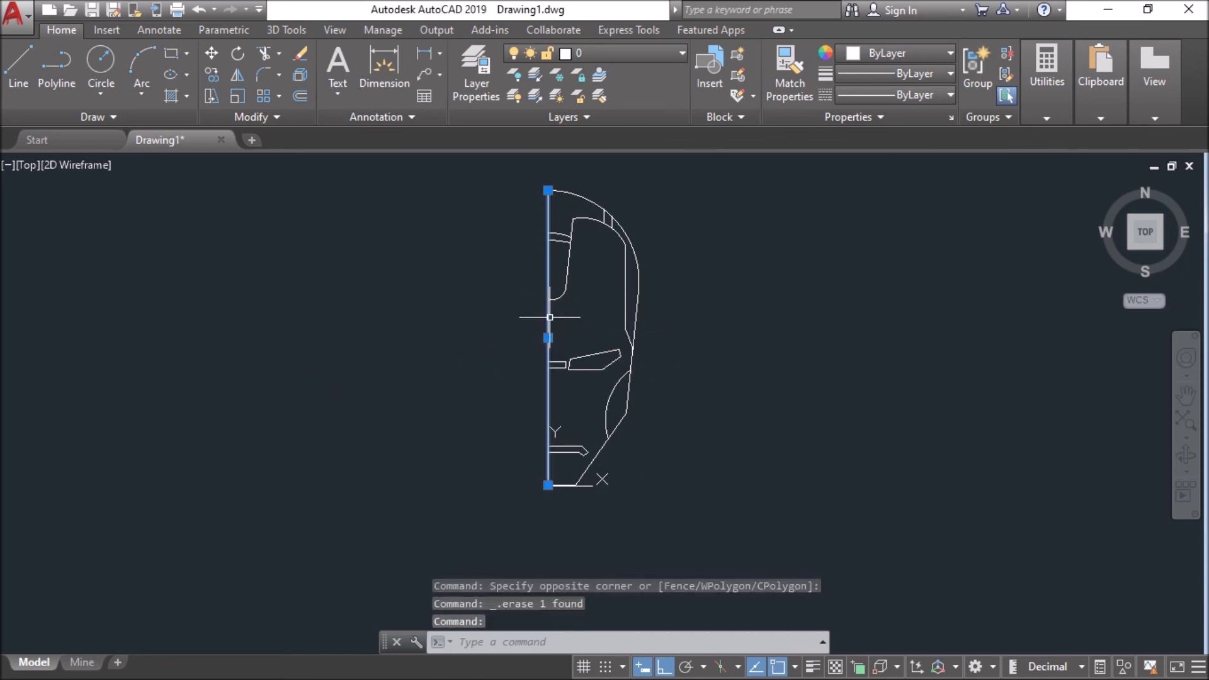
key(Delete)
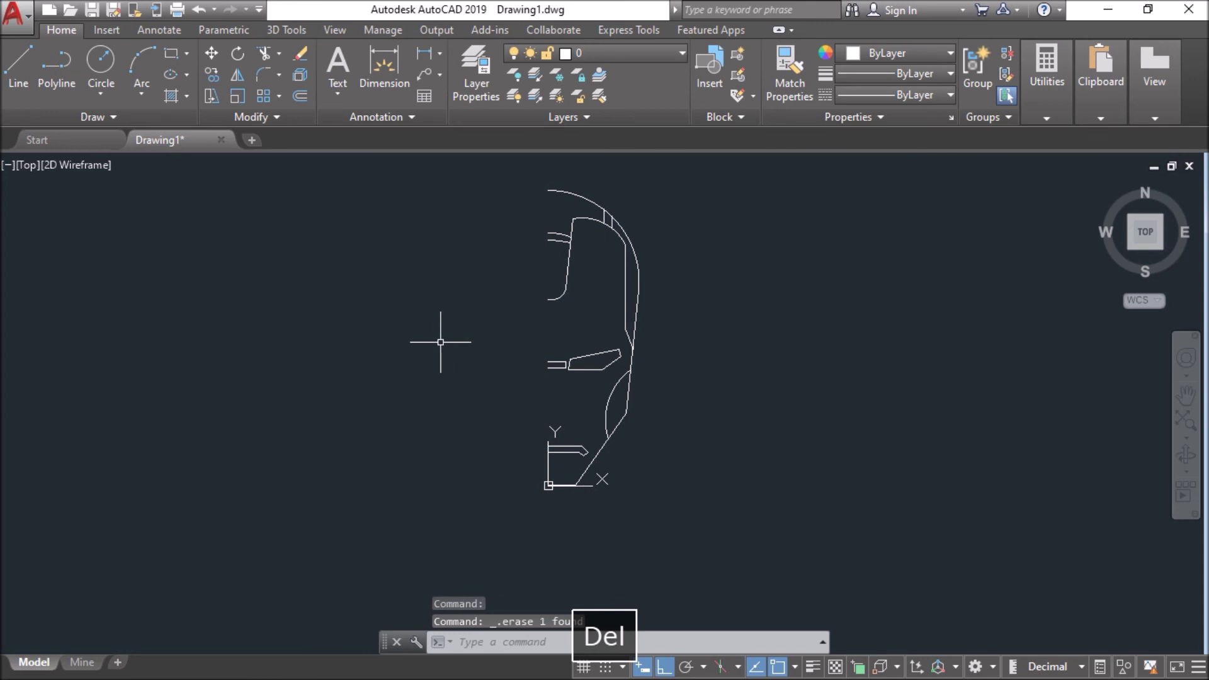
Step: Mirror the entire half profile about the vertical line from the origin to the upper end of the outer arc, keeping the source objects
click(674, 183)
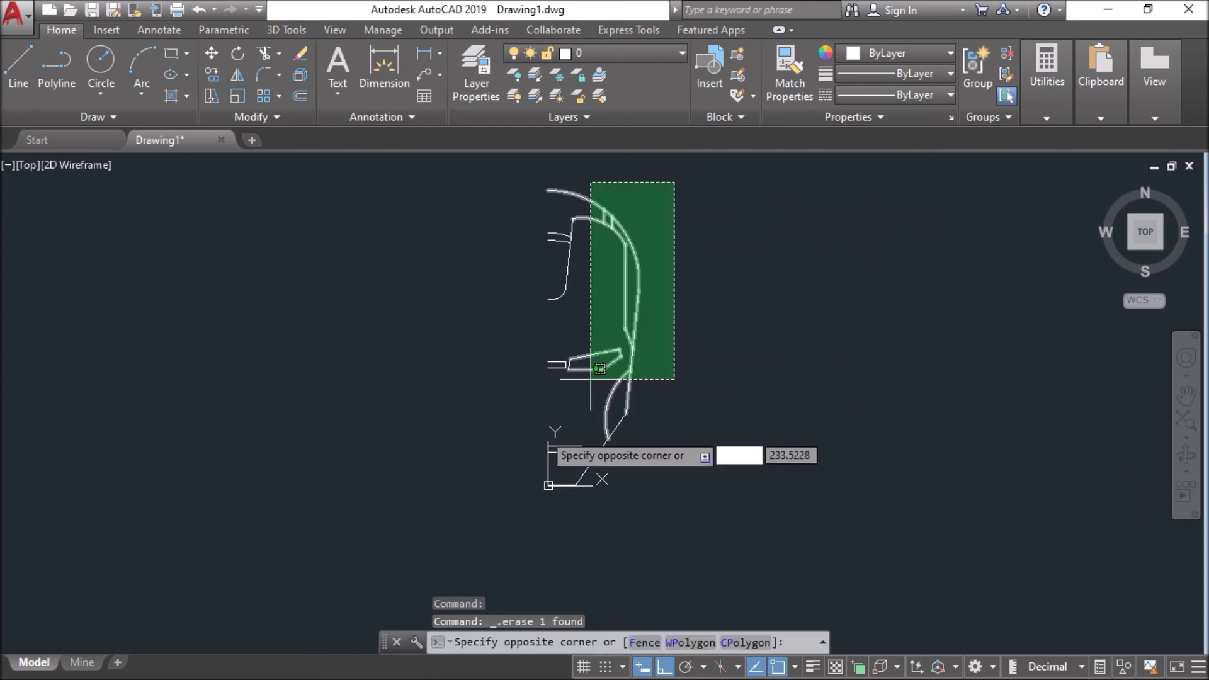
click(493, 516)
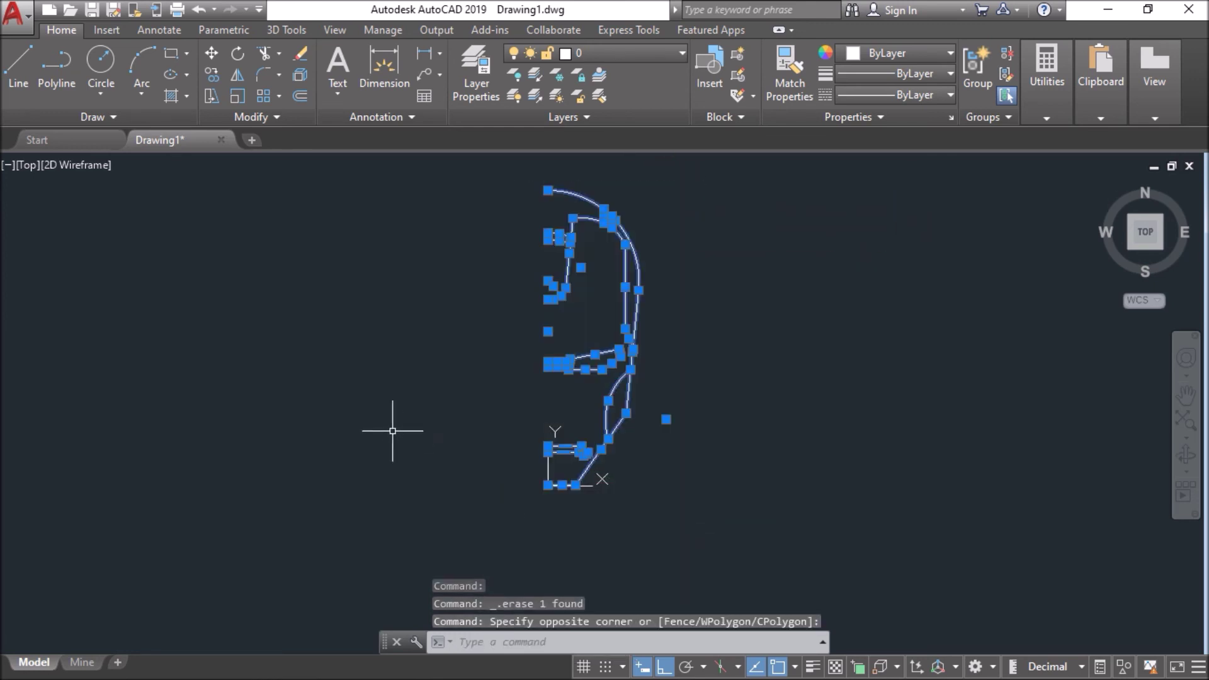
click(236, 75)
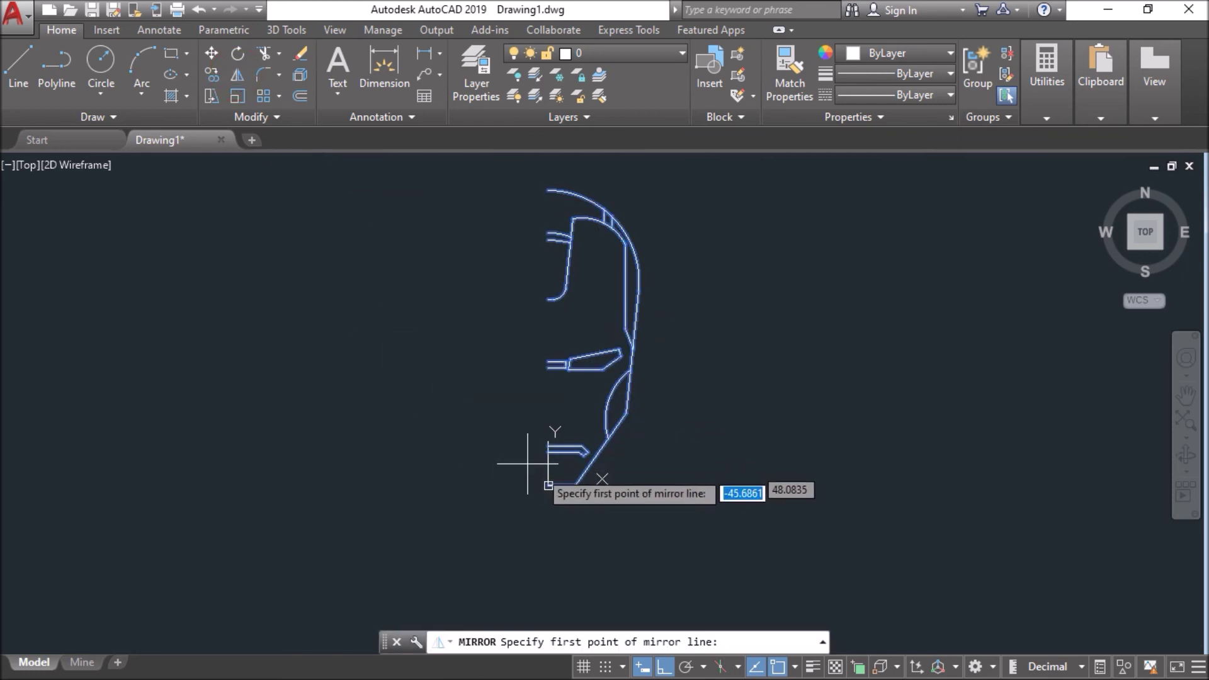
click(548, 485)
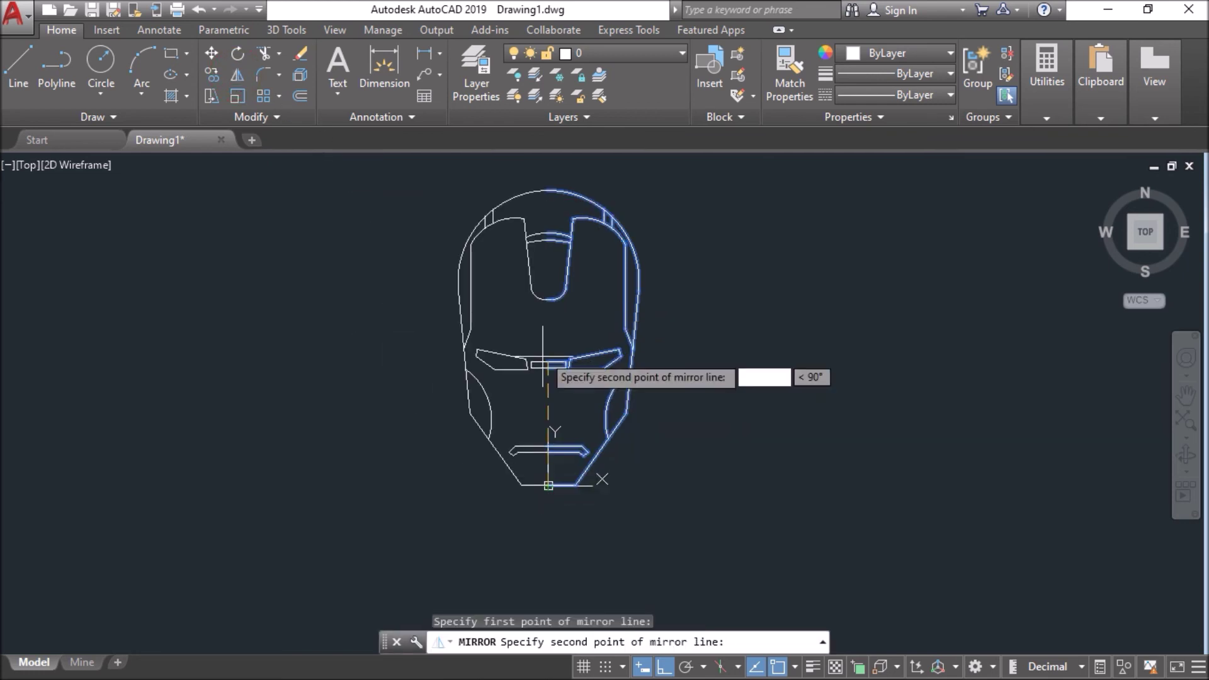
click(548, 188)
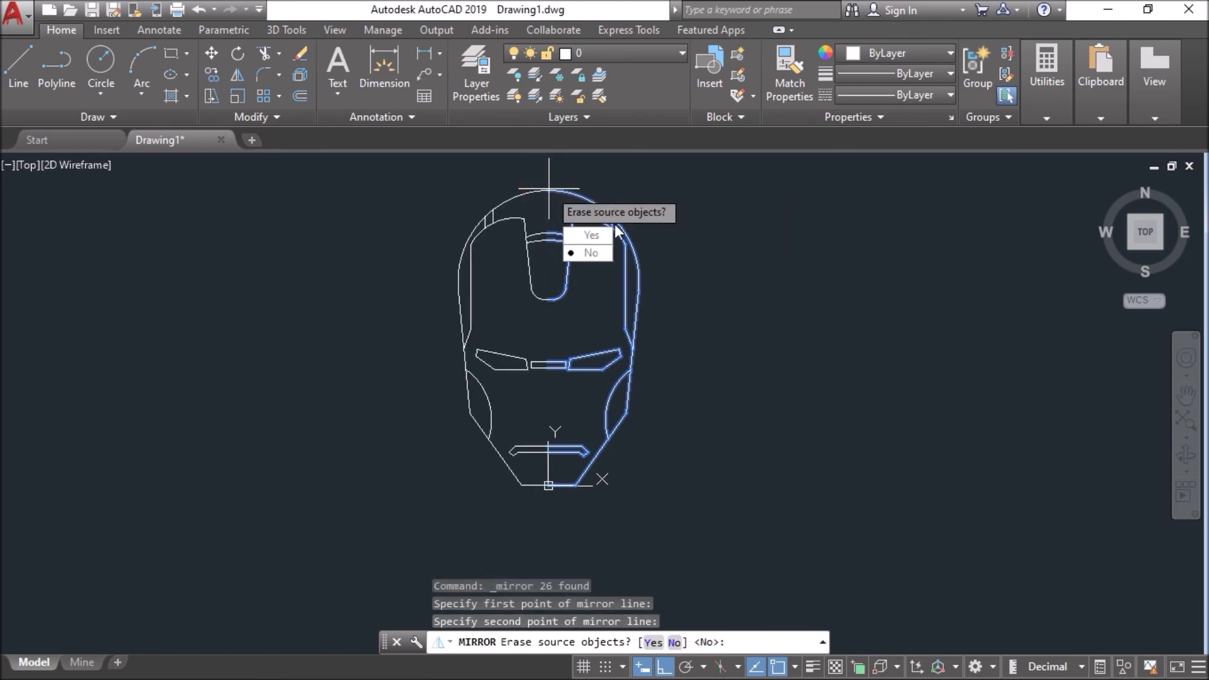
click(591, 252)
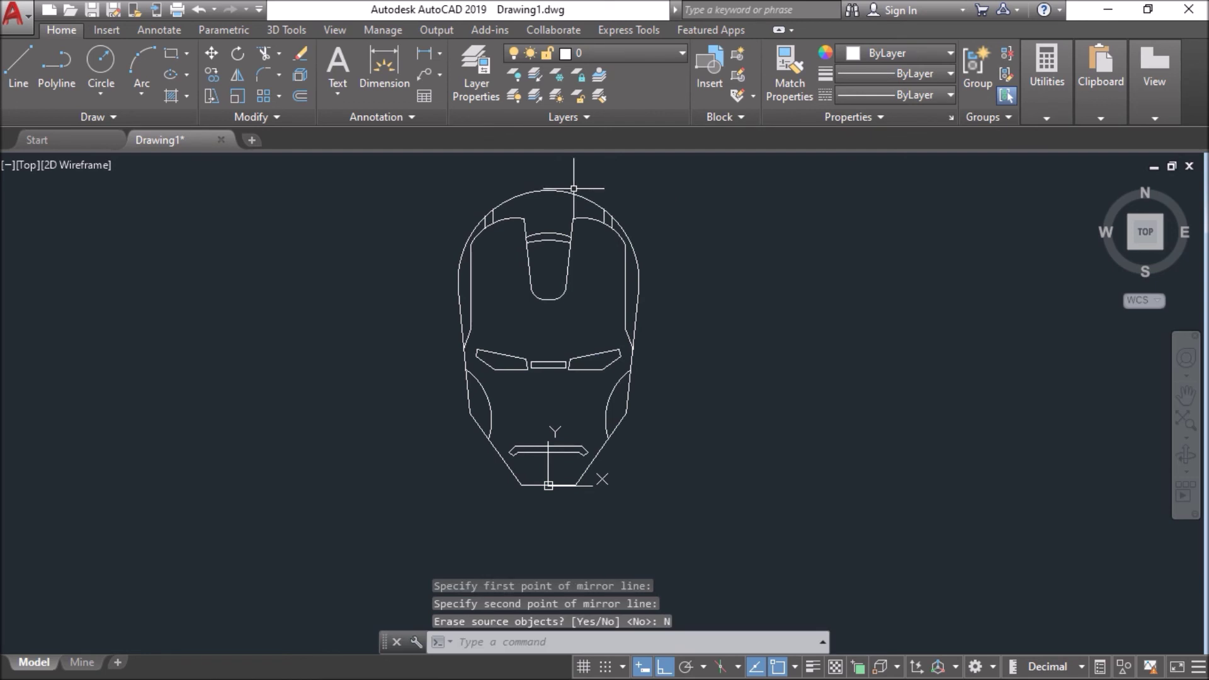